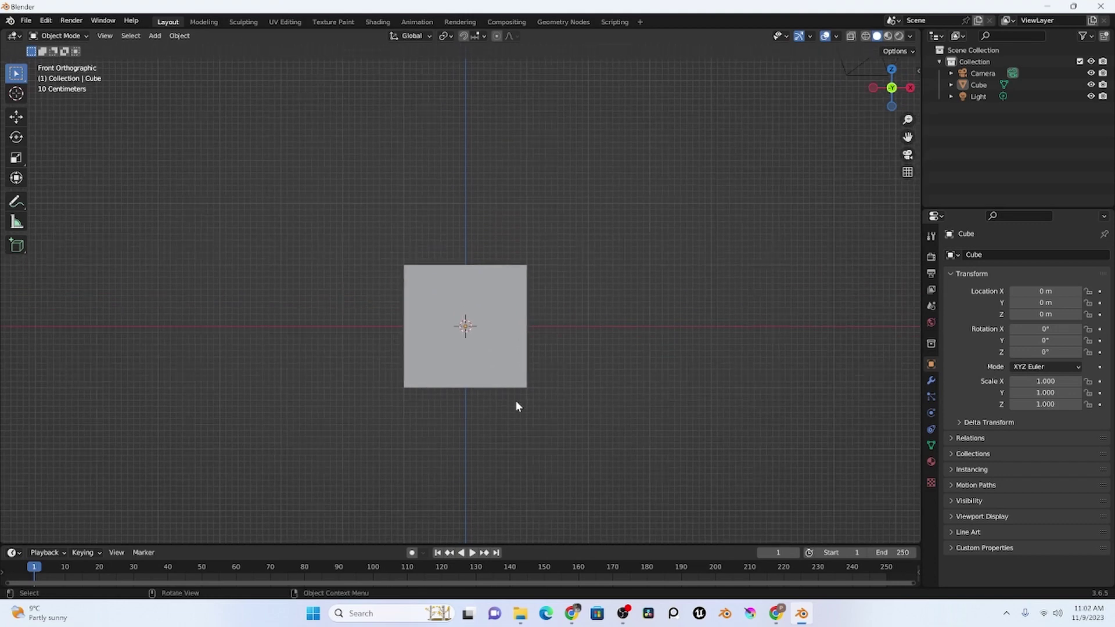
Step: Add axe.jpg from the Desktop folder as a reference image in the front view
{"action": "key", "text": "shift+a"}
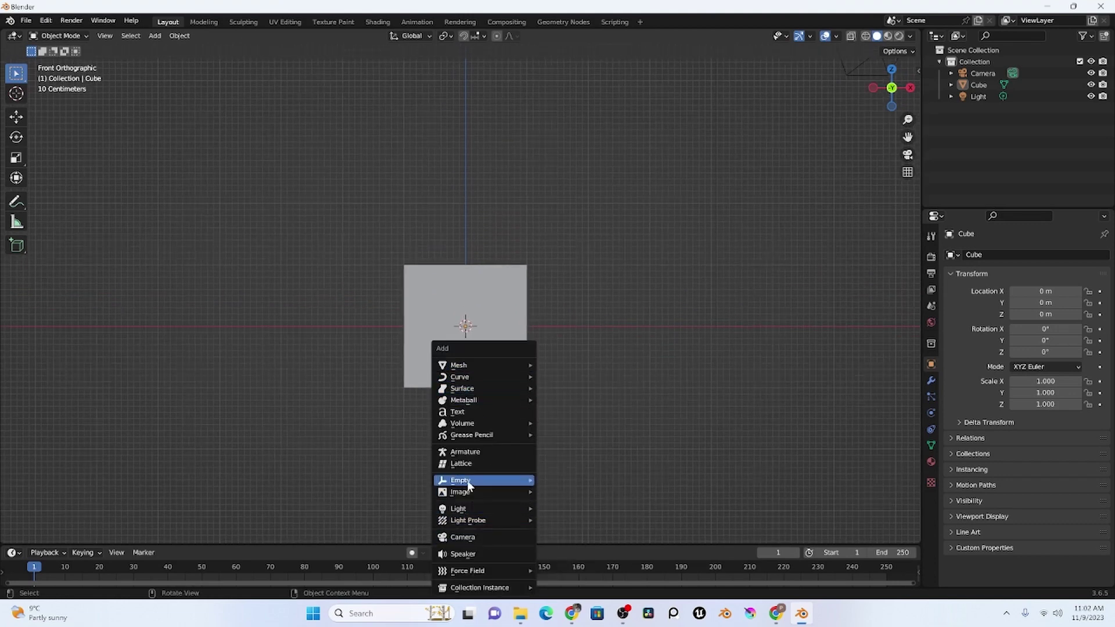
{"action": "mouse_move", "coordinate": [456, 482]}
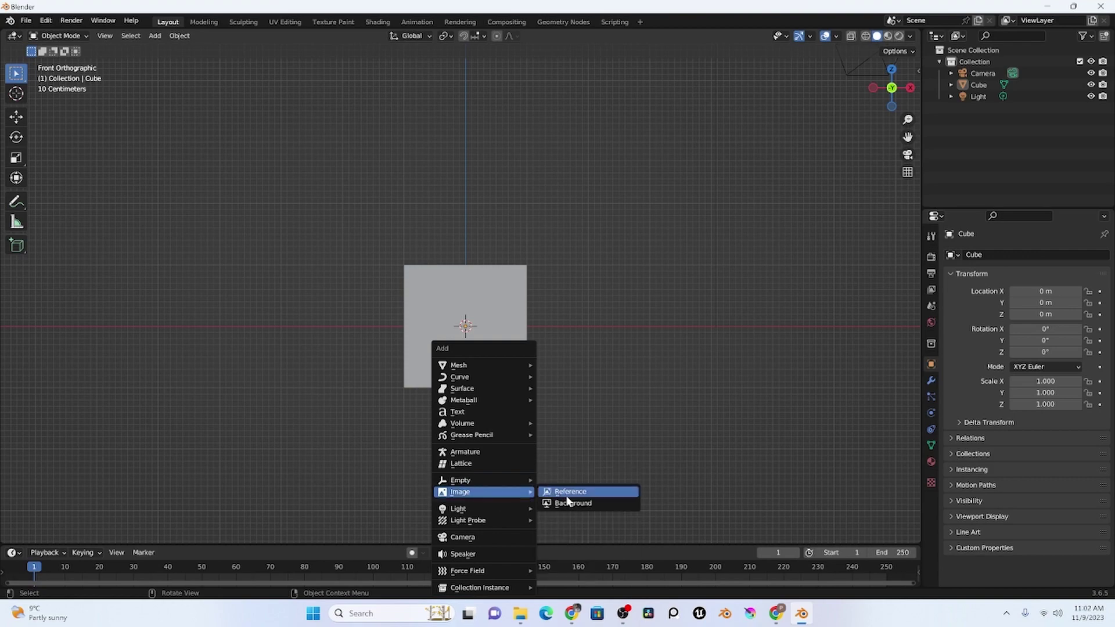
{"action": "left_click", "coordinate": [578, 497]}
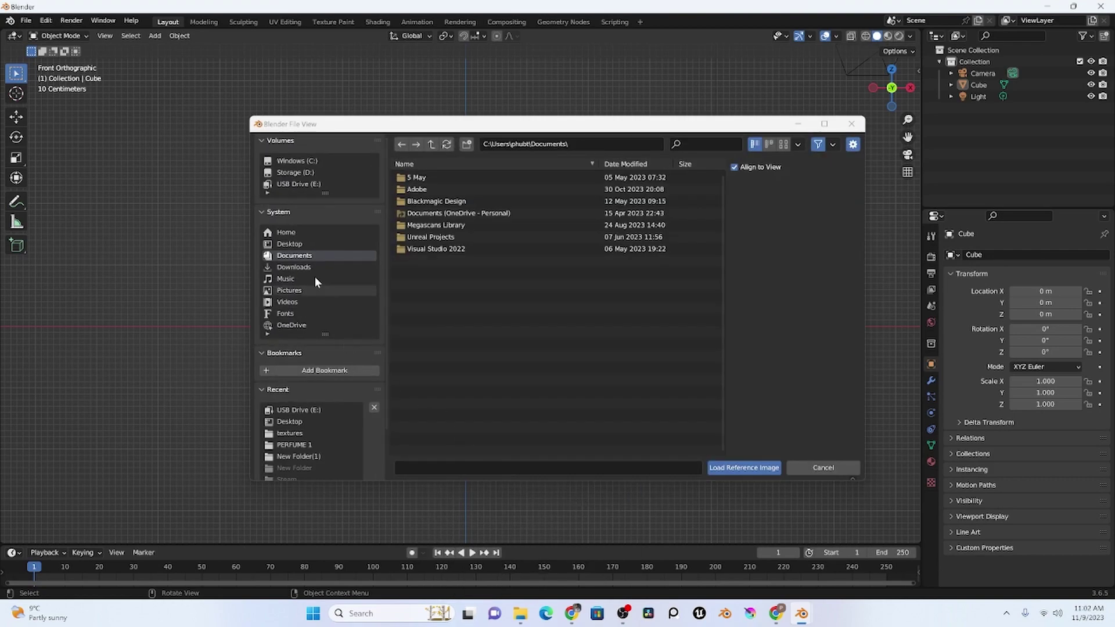
{"action": "left_click", "coordinate": [289, 244]}
{"action": "left_click", "coordinate": [419, 225]}
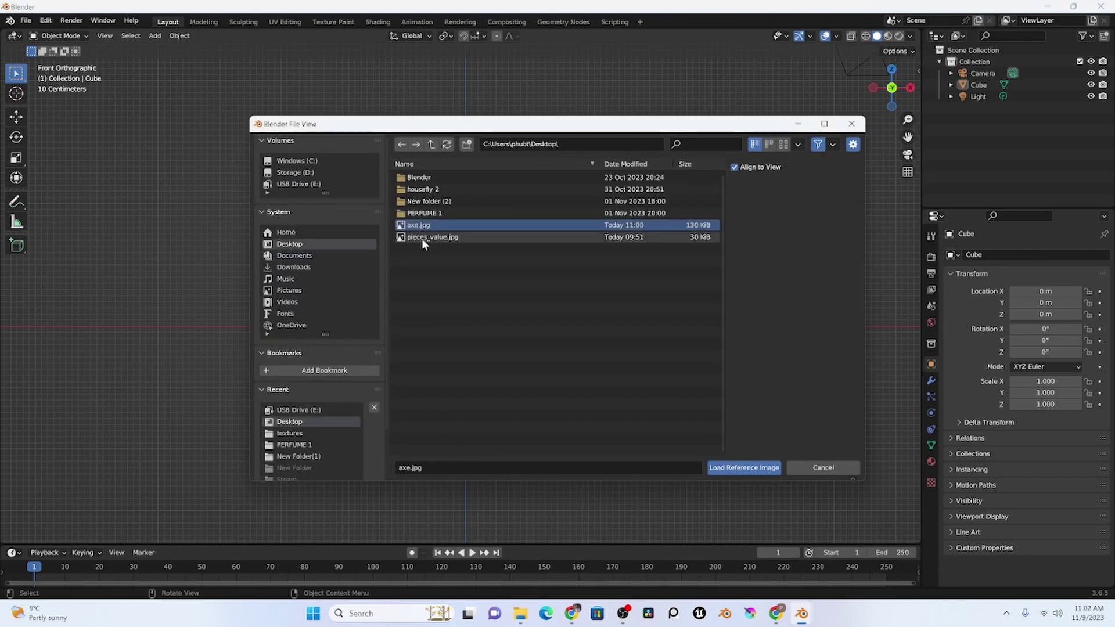
{"action": "left_click", "coordinate": [732, 468]}
{"action": "scroll", "coordinate": [569, 385], "scroll_direction": "down", "scroll_amount": 4}
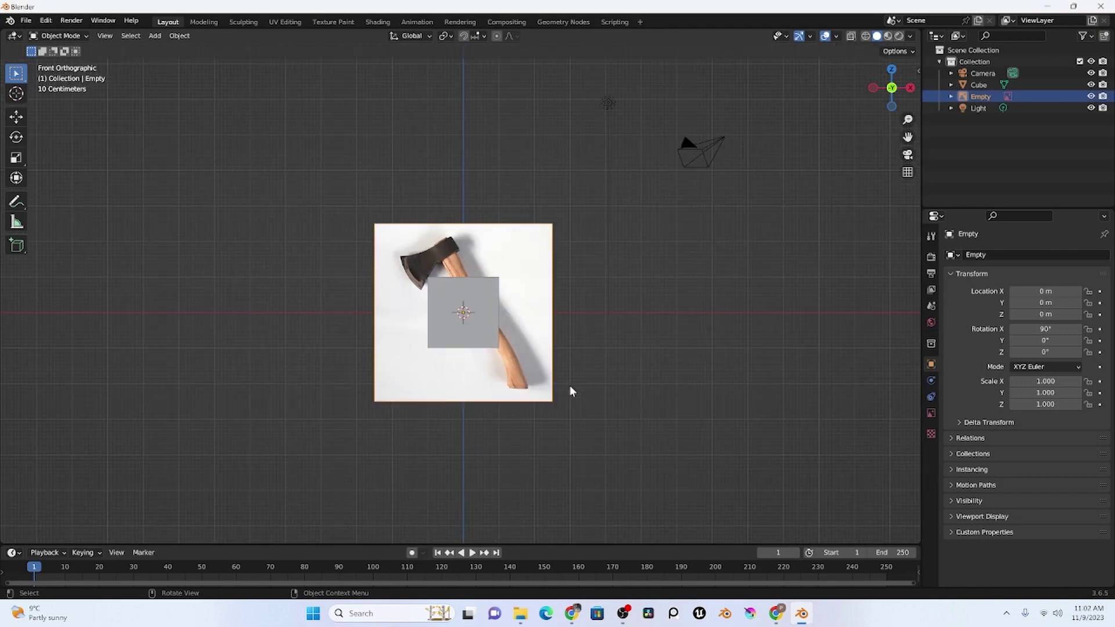
{"action": "scroll", "coordinate": [569, 385], "scroll_direction": "up", "scroll_amount": 4}
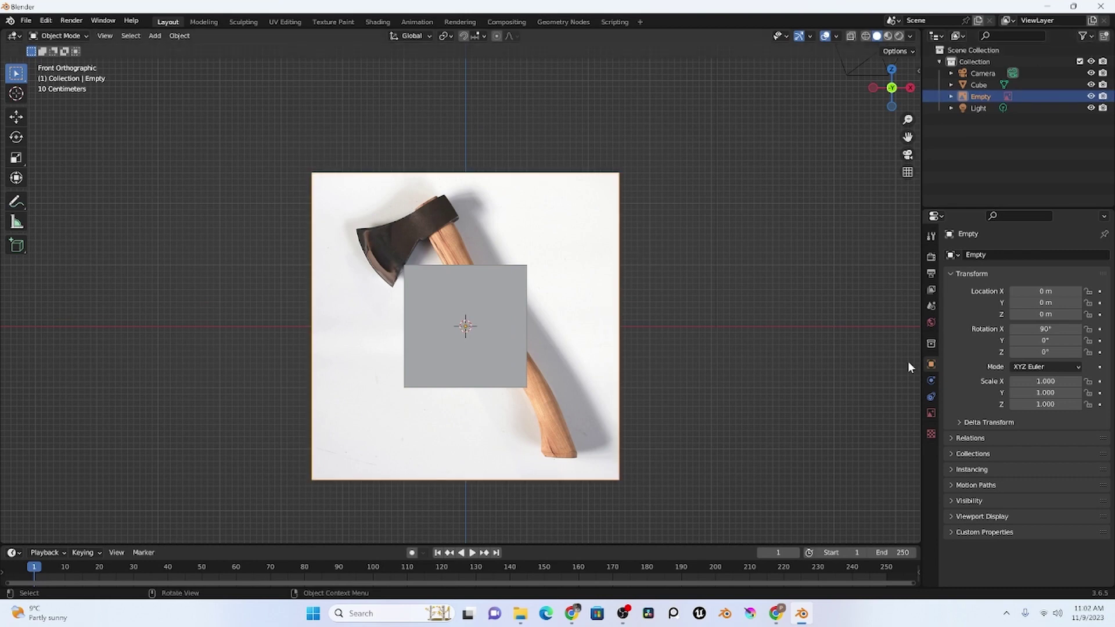
Step: Enable opacity for the axe reference image and lower it to about 0.25
{"action": "left_click", "coordinate": [931, 413]}
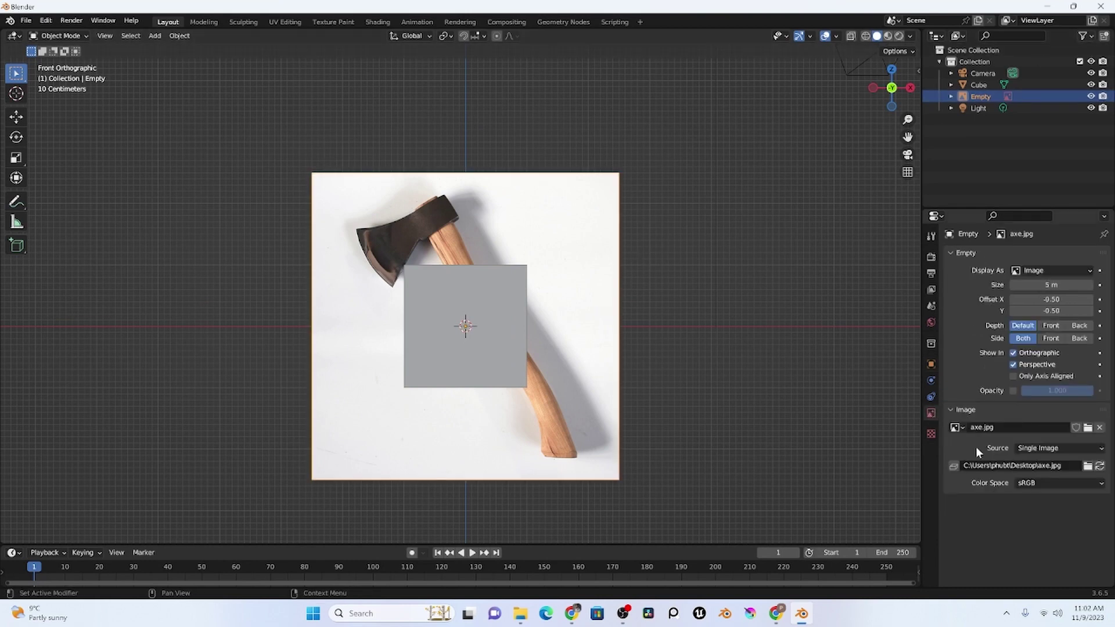
{"action": "left_click", "coordinate": [1013, 390]}
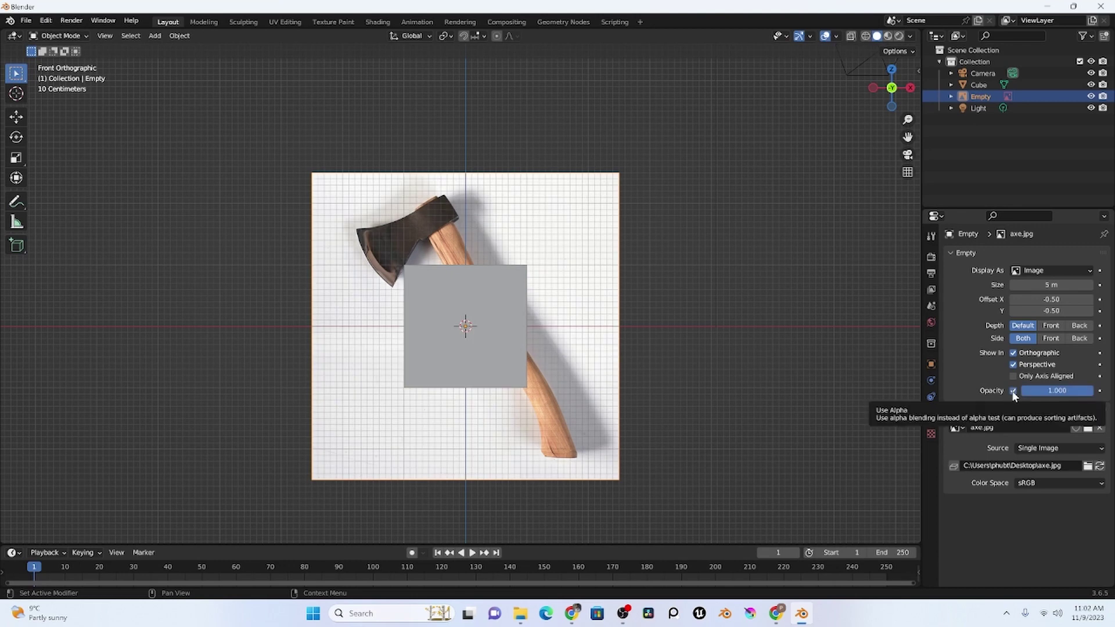
{"action": "left_click_drag", "start_coordinate": [1074, 390], "coordinate": [1040, 390]}
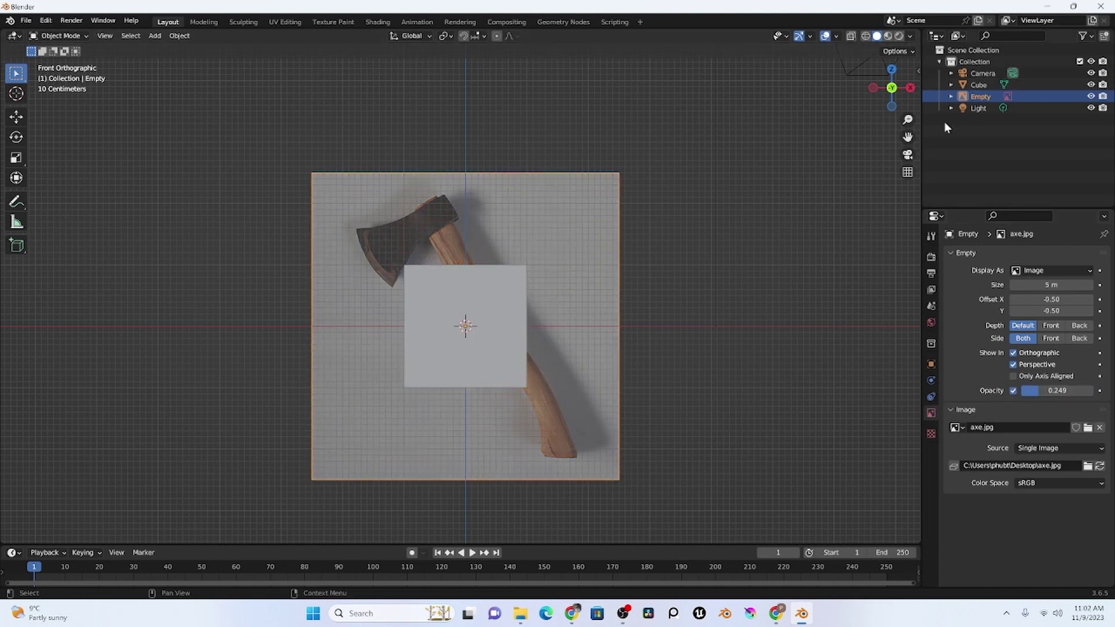
Step: Move the axe reference image about 8.35 m along the global Y axis, behind the cube
{"action": "middle_click_drag", "start_coordinate": [691, 250], "coordinate": [577, 315]}
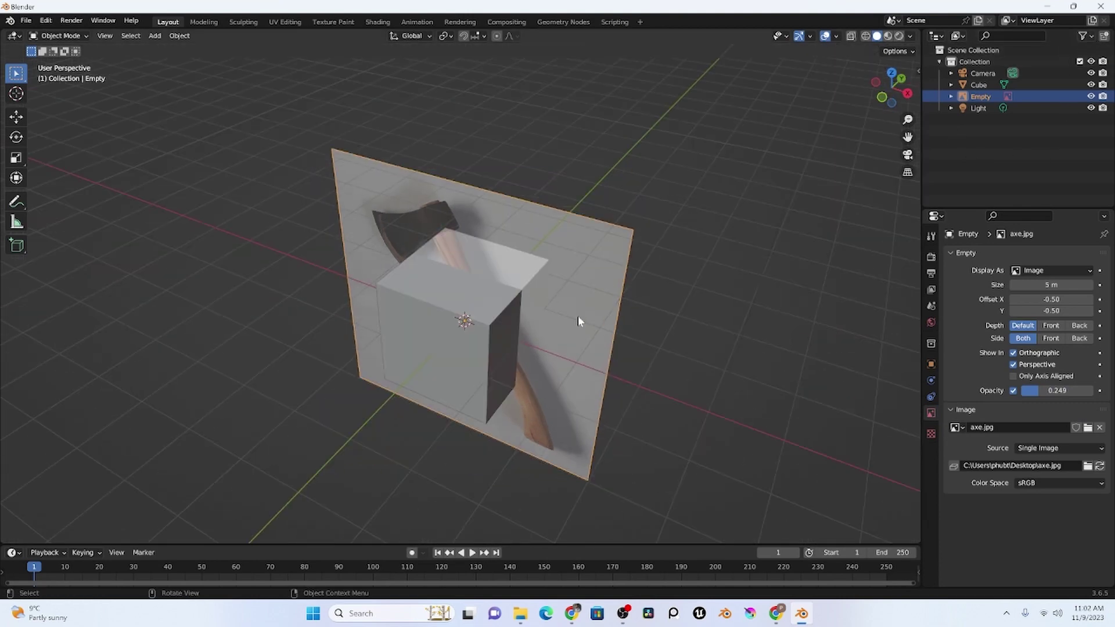
{"action": "key", "text": "g"}
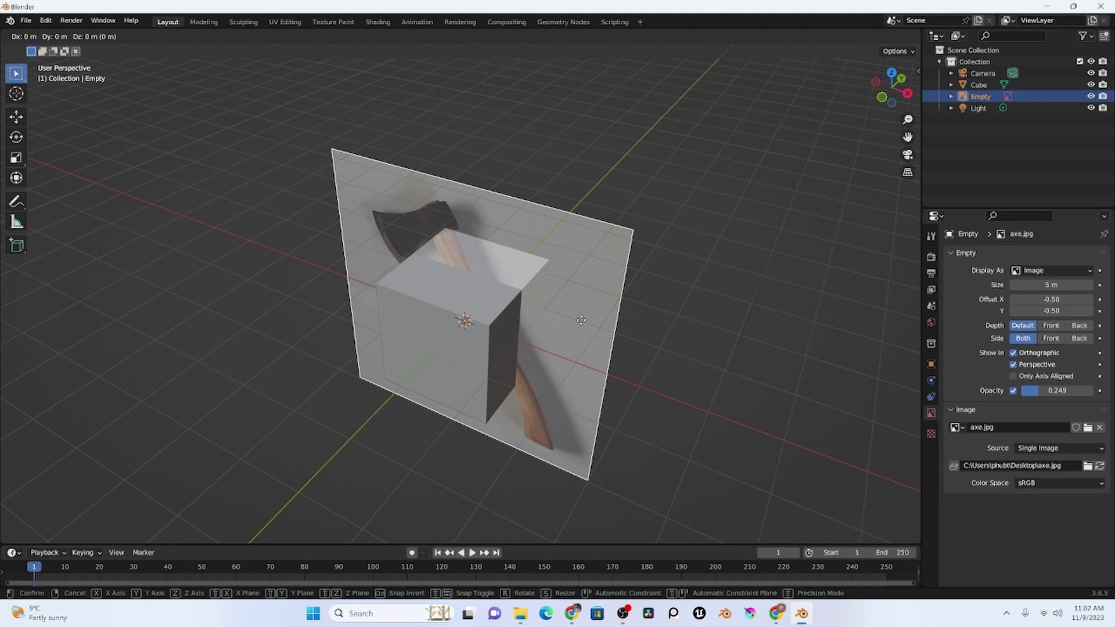
{"action": "key", "text": "y"}
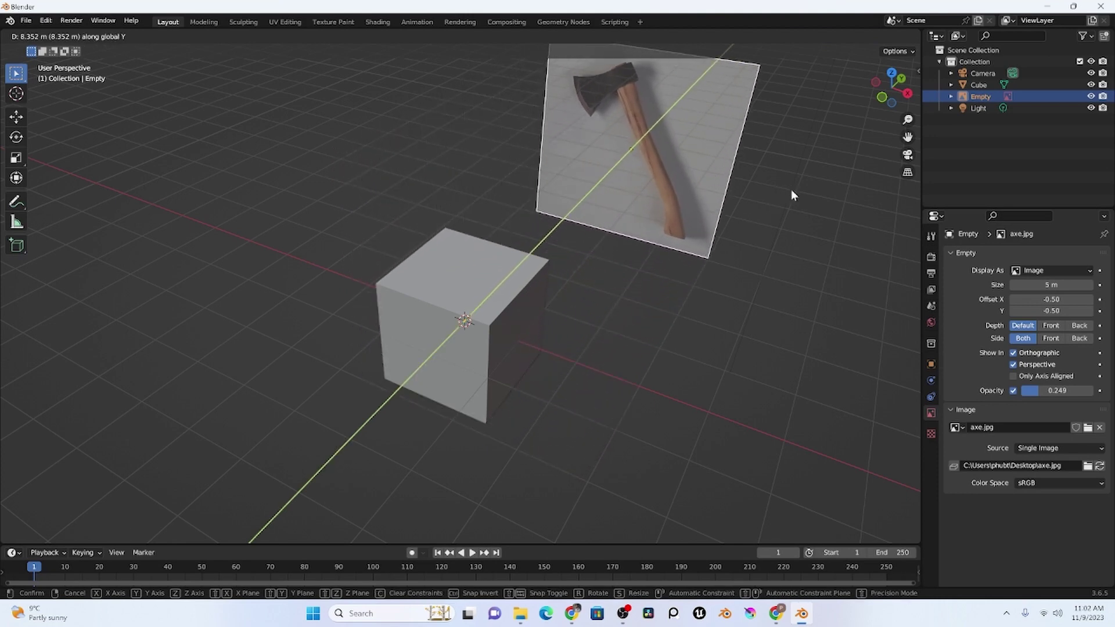
{"action": "left_click", "coordinate": [791, 190]}
Step: Show the selectability toggles in the Outliner, make the reference image unselectable, and return to the front view
{"action": "left_click", "coordinate": [1082, 36]}
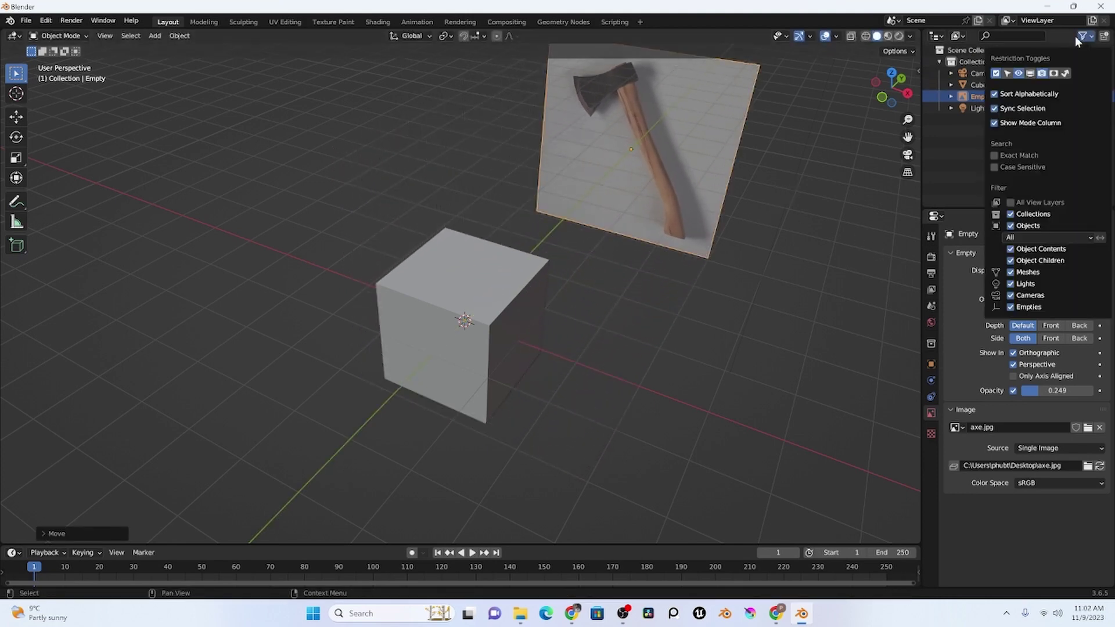
{"action": "left_click", "coordinate": [1009, 73]}
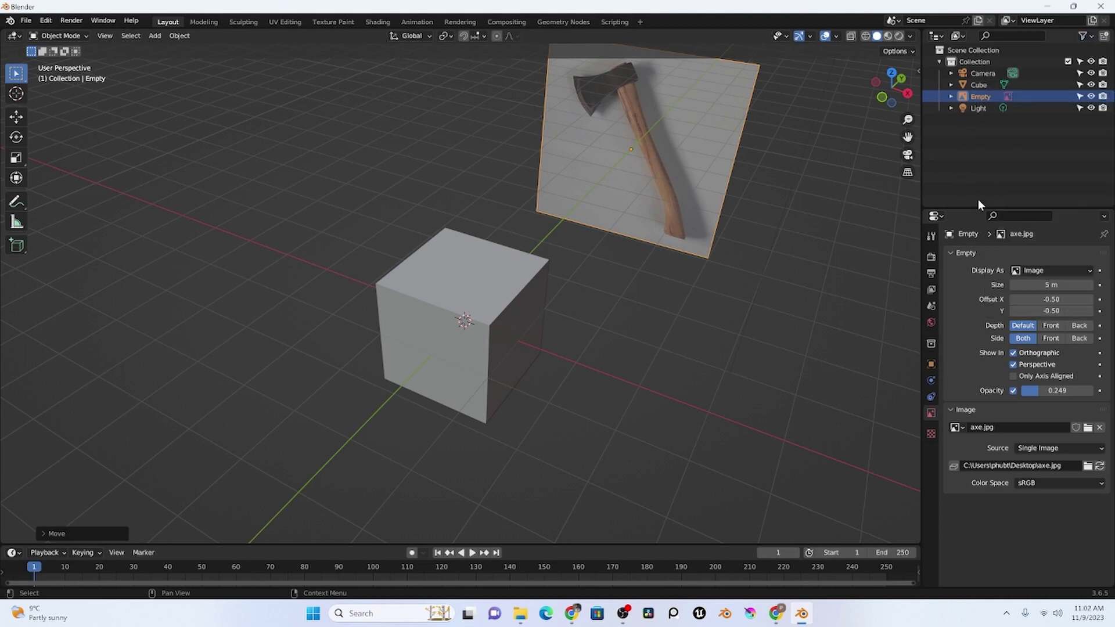
{"action": "key", "text": "g"}
{"action": "key", "text": "Escape"}
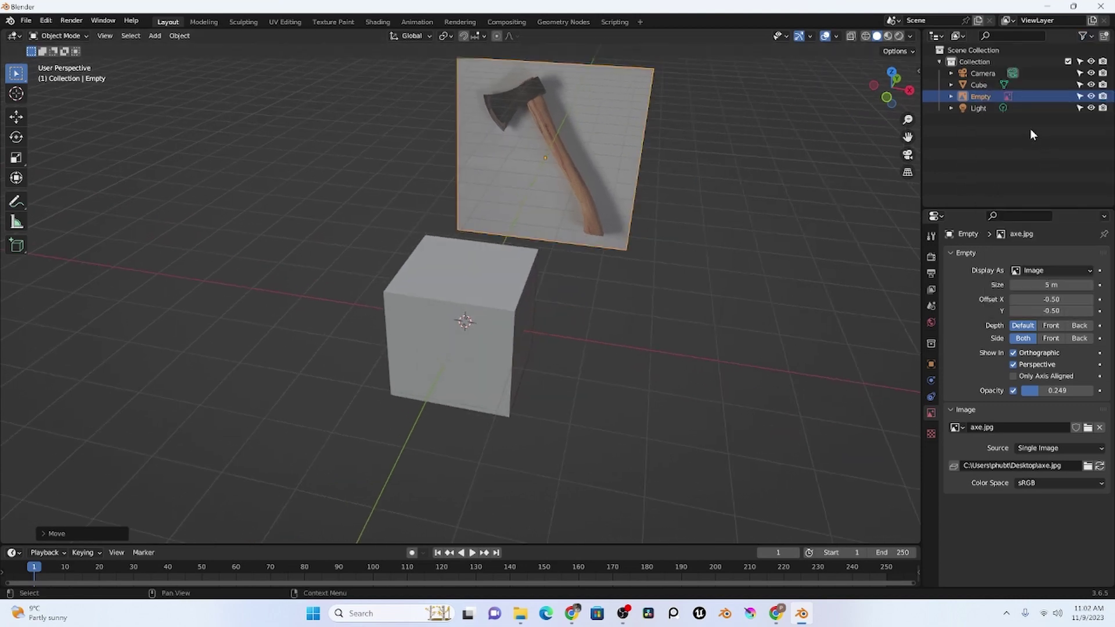
{"action": "left_click", "coordinate": [1079, 96]}
{"action": "middle_click_drag", "start_coordinate": [676, 264], "coordinate": [672, 262]}
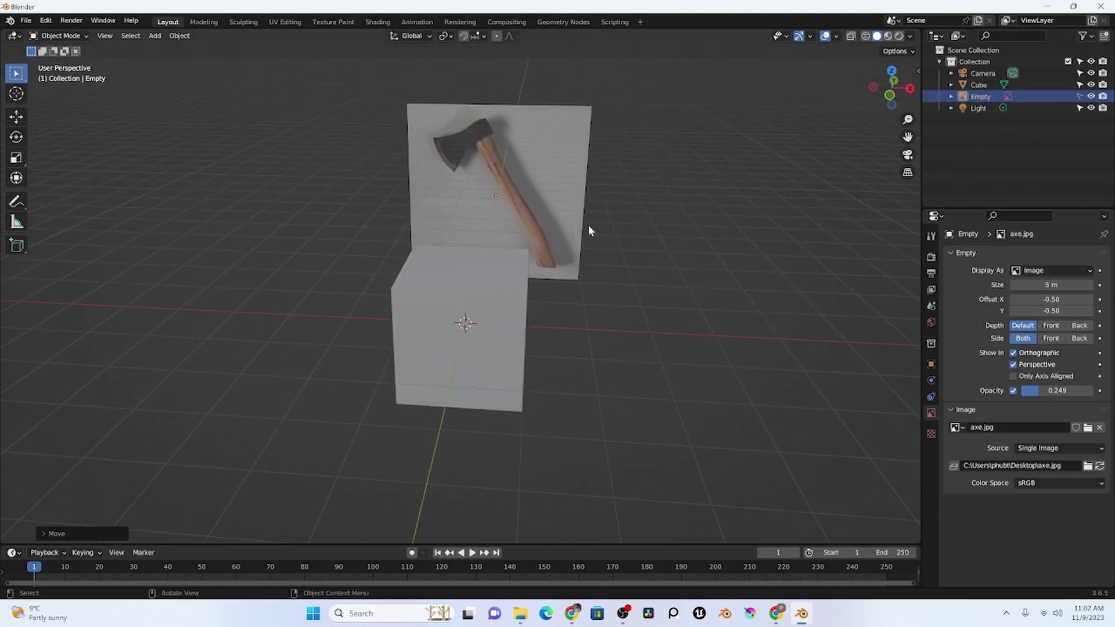
{"action": "key", "text": "KP_1"}
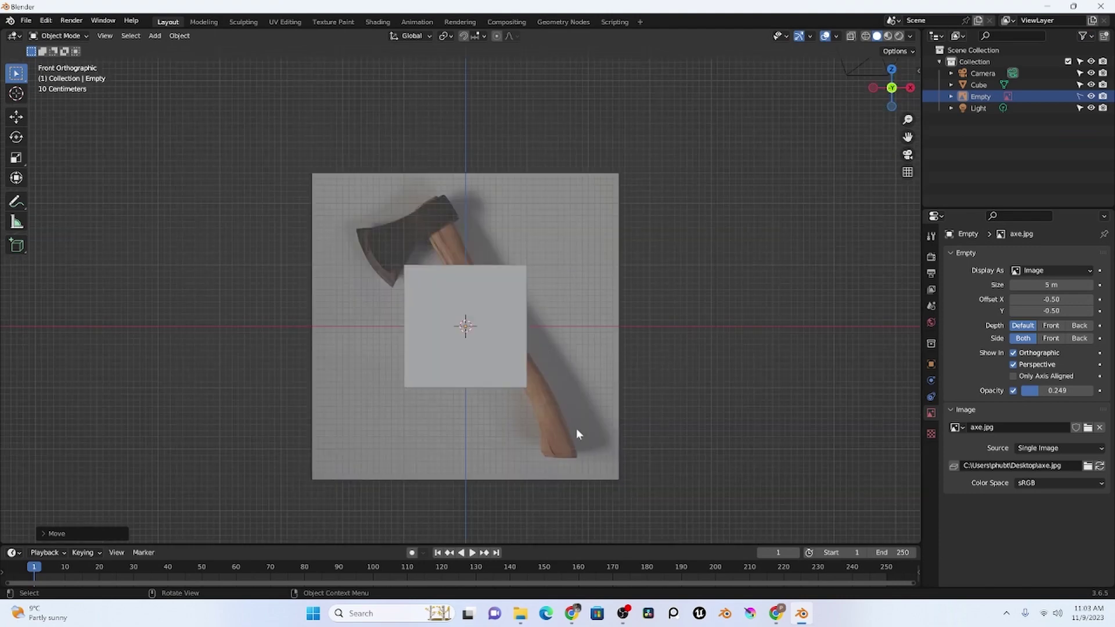
Step: Scale the cube uniformly to about half its size and move it over the axe head
{"action": "left_click", "coordinate": [468, 330]}
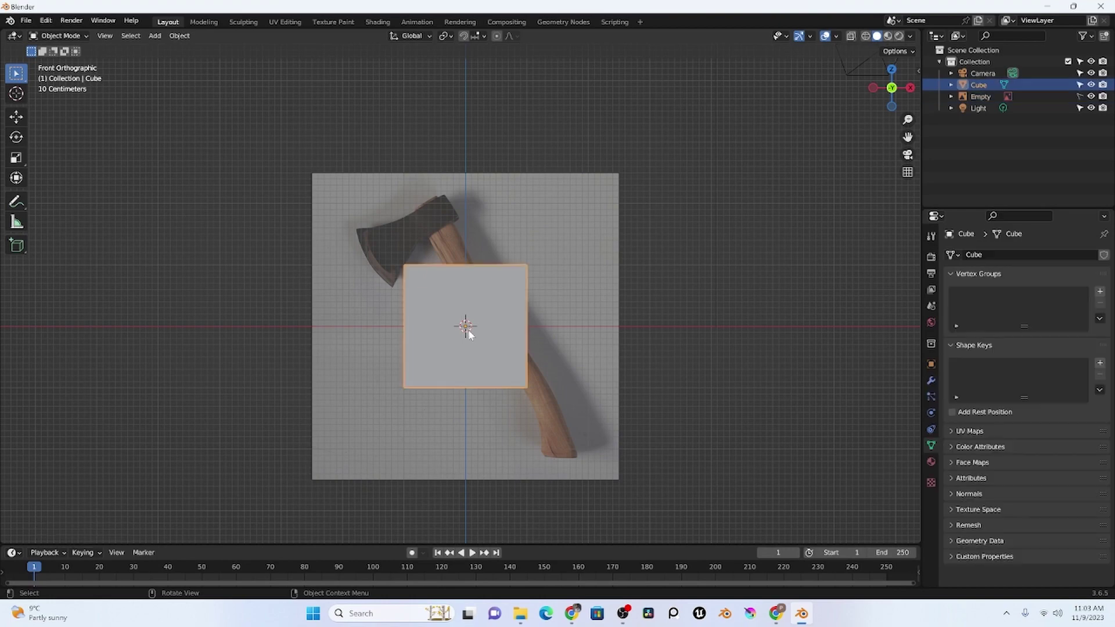
{"action": "scroll", "coordinate": [489, 351], "scroll_direction": "up", "scroll_amount": 2}
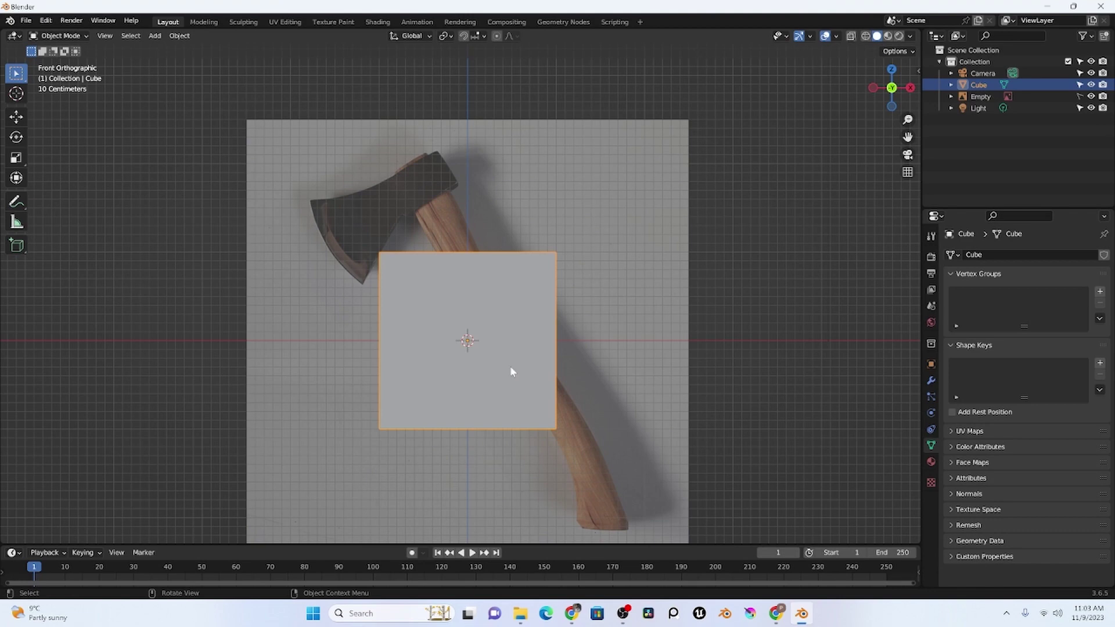
{"action": "key", "text": "s"}
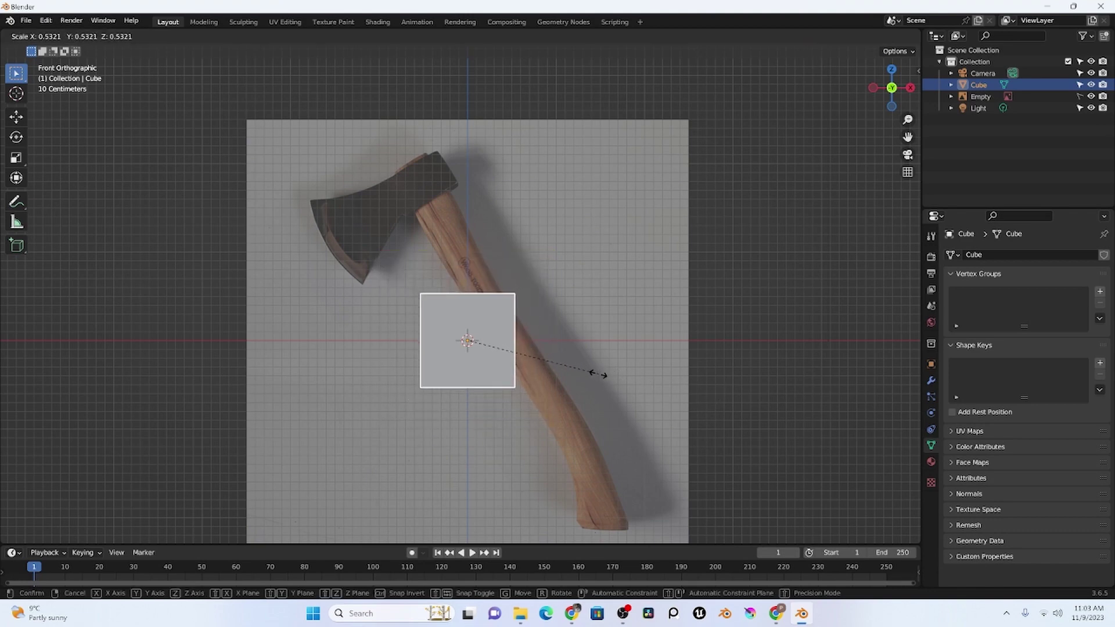
{"action": "left_click", "coordinate": [590, 373]}
{"action": "key", "text": "g"}
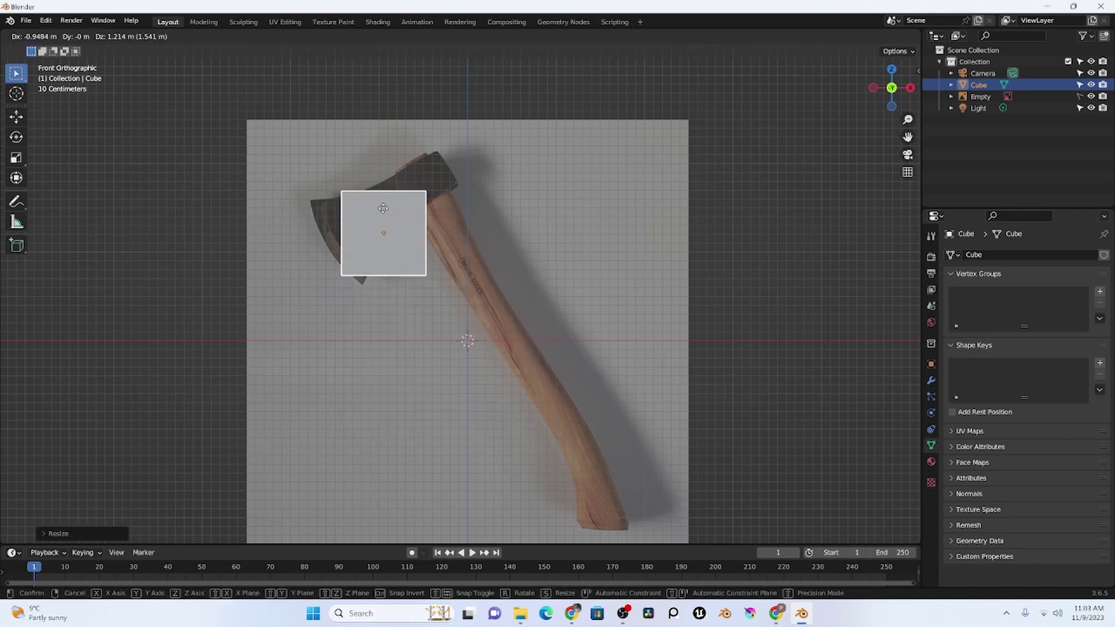
{"action": "left_click", "coordinate": [382, 217]}
Step: Enter Edit Mode on the cube, switch to wireframe display, and deselect all its geometry
{"action": "key", "text": "Tab"}
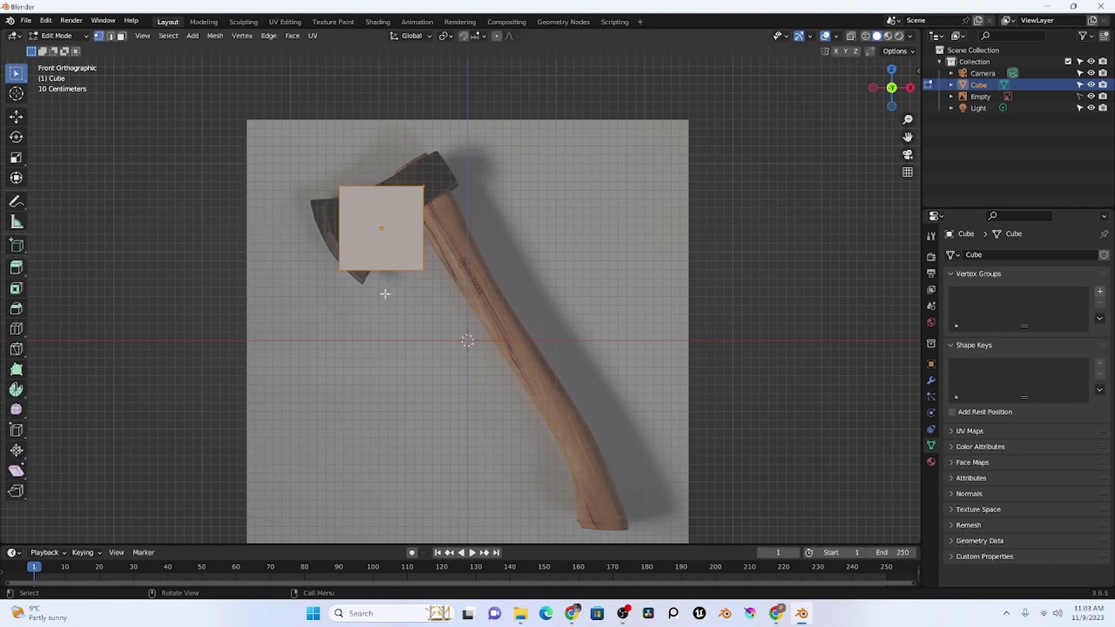
{"action": "left_click", "coordinate": [866, 37]}
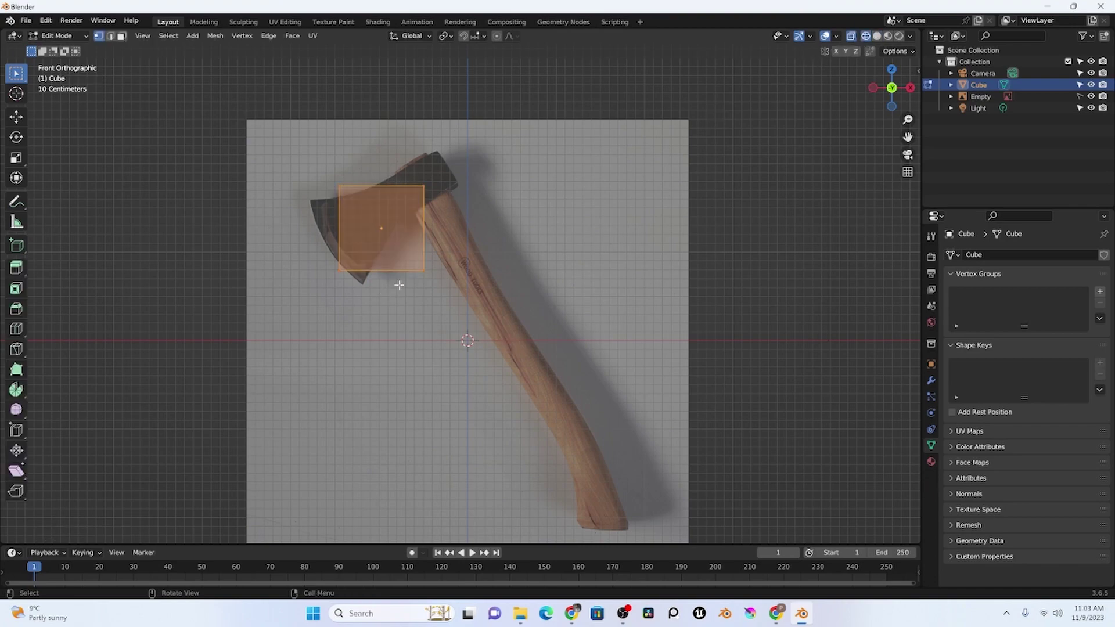
{"action": "scroll", "coordinate": [399, 286], "scroll_direction": "up", "scroll_amount": 3}
{"action": "middle_click_drag", "start_coordinate": [403, 308], "coordinate": [562, 439], "text": "shift"}
{"action": "scroll", "coordinate": [556, 440], "scroll_direction": "up", "scroll_amount": 2}
{"action": "middle_click_drag", "start_coordinate": [612, 353], "coordinate": [612, 380], "text": "shift"}
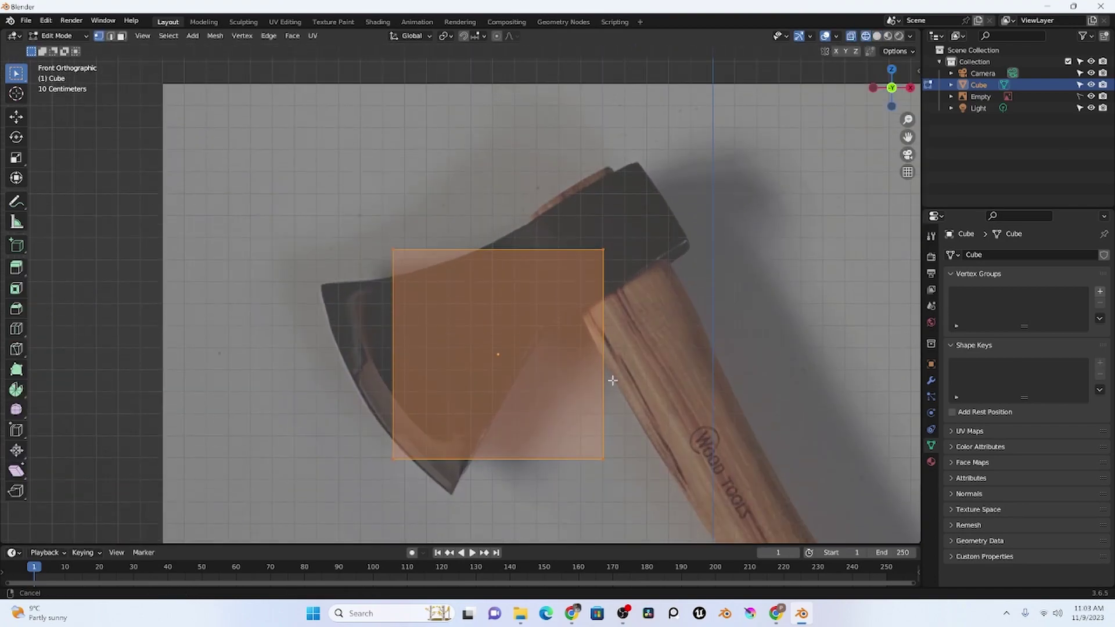
{"action": "left_click", "coordinate": [480, 359]}
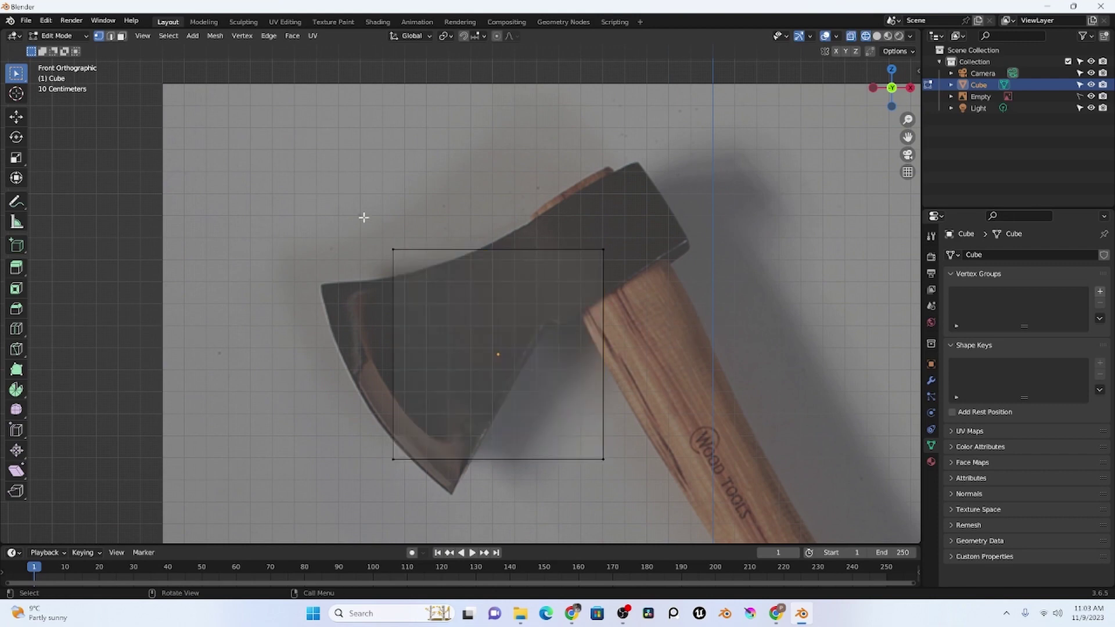
Step: Move the cube's upper-left and lower-left corner vertices onto the upper and lower tips of the axe blade
{"action": "left_click_drag", "start_coordinate": [364, 217], "coordinate": [414, 302]}
{"action": "key", "text": "g"}
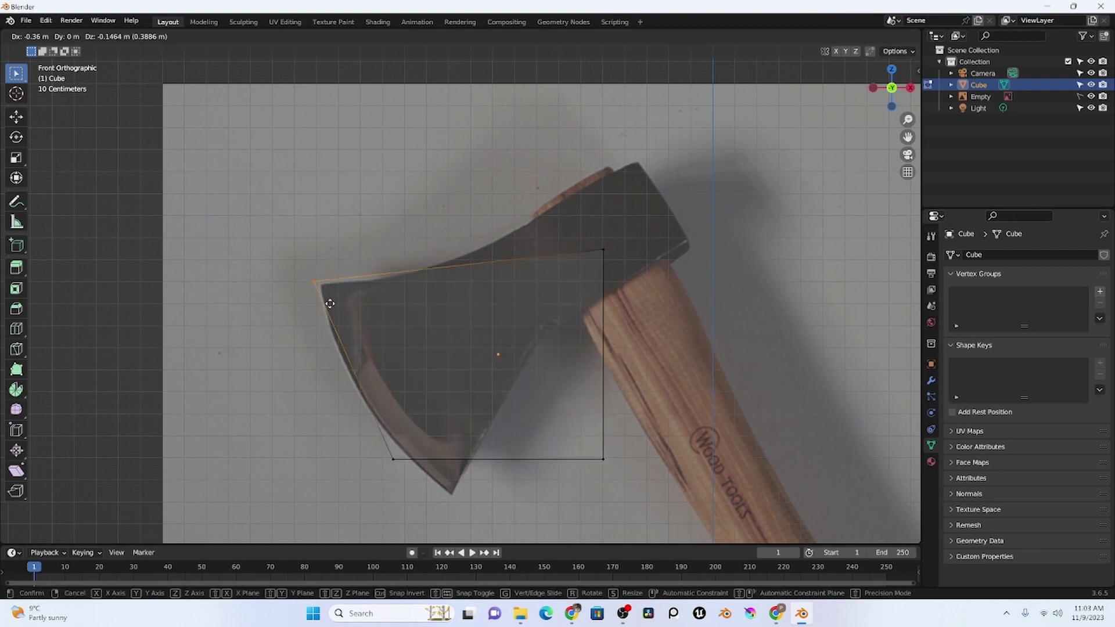
{"action": "left_click", "coordinate": [340, 302]}
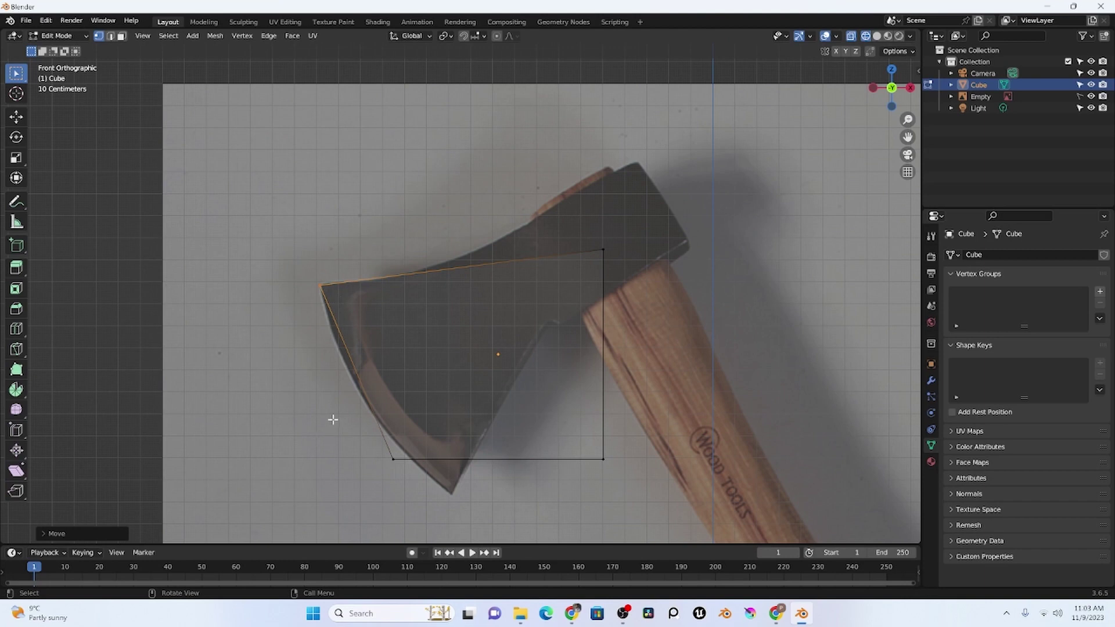
{"action": "left_click_drag", "start_coordinate": [333, 419], "coordinate": [417, 503]}
{"action": "key", "text": "g"}
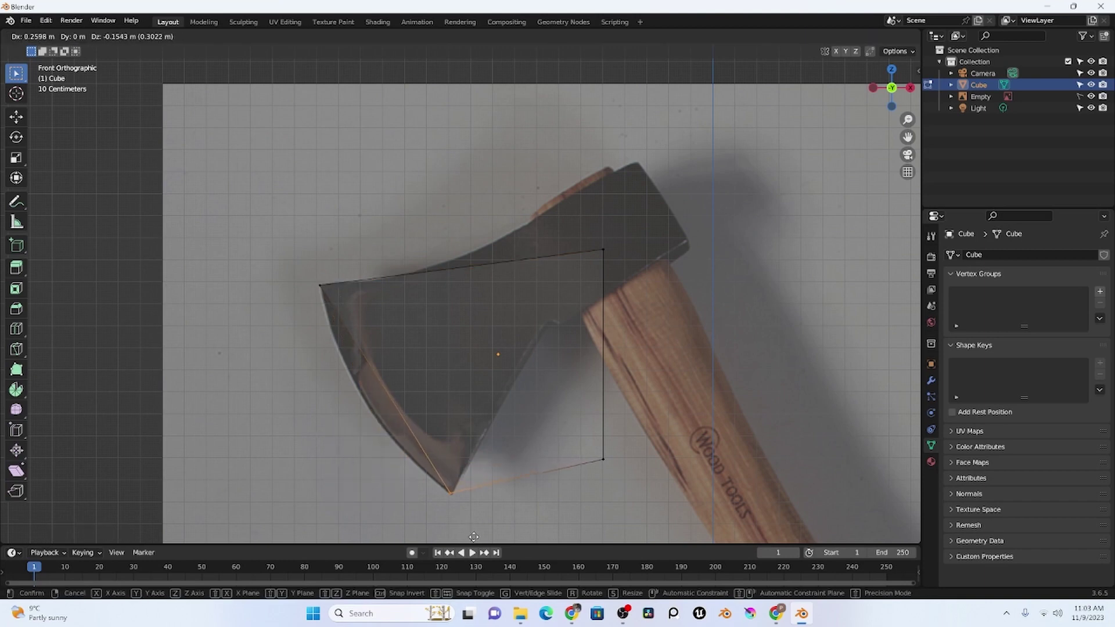
{"action": "left_click", "coordinate": [474, 536]}
Step: Move the cube's upper-right and lower-right corner vertices onto the two back corners of the axe head
{"action": "left_click_drag", "start_coordinate": [583, 230], "coordinate": [626, 277]}
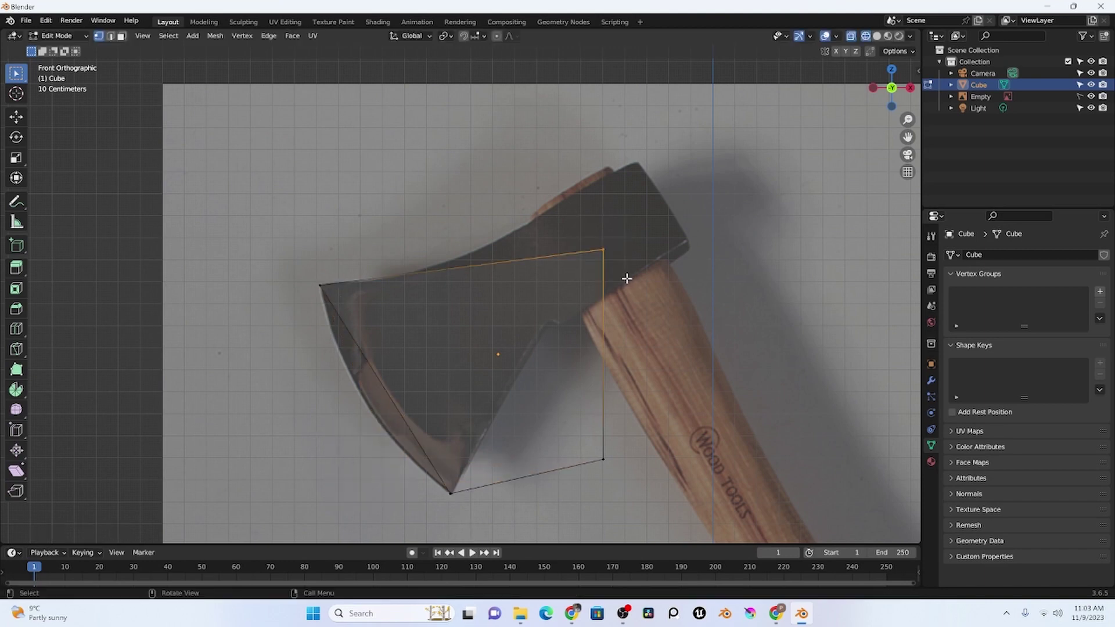
{"action": "key", "text": "g"}
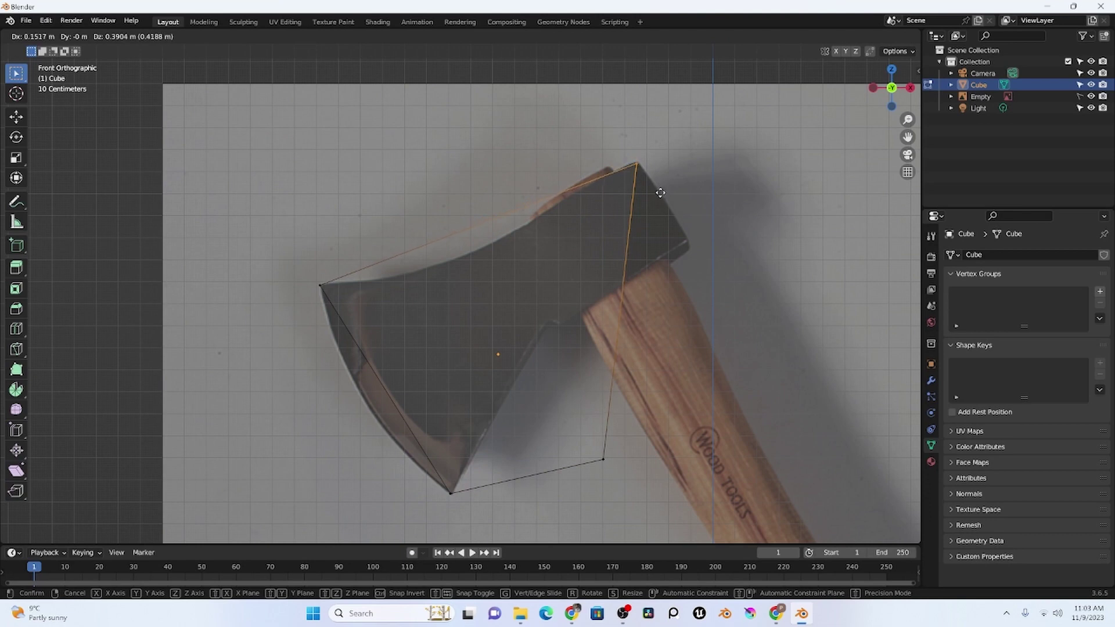
{"action": "left_click", "coordinate": [661, 193]}
{"action": "left_click_drag", "start_coordinate": [574, 456], "coordinate": [634, 474]}
{"action": "key", "text": "g"}
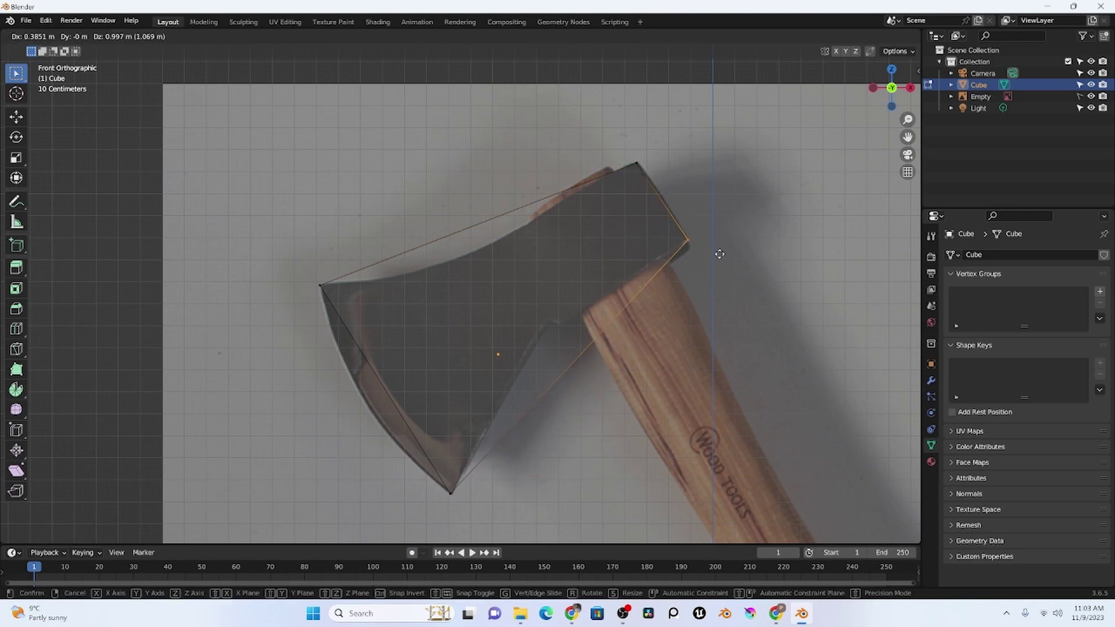
{"action": "left_click", "coordinate": [719, 254]}
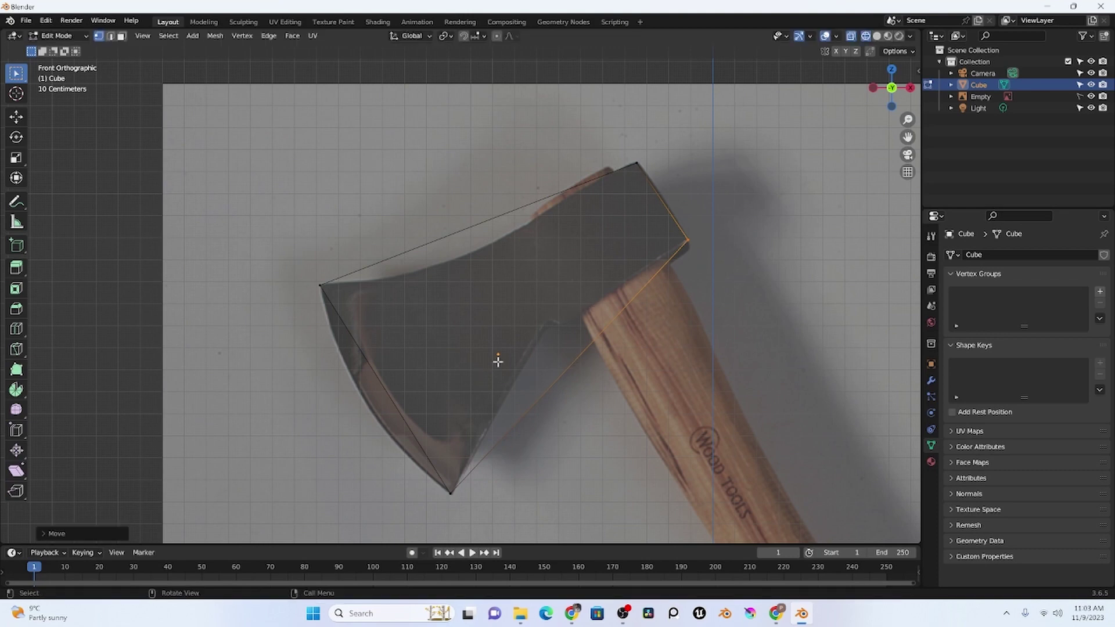
Step: Add eight evenly spaced loop cuts across the axe head between the blade and the back end, then deselect everything
{"action": "key", "text": "ctrl+r"}
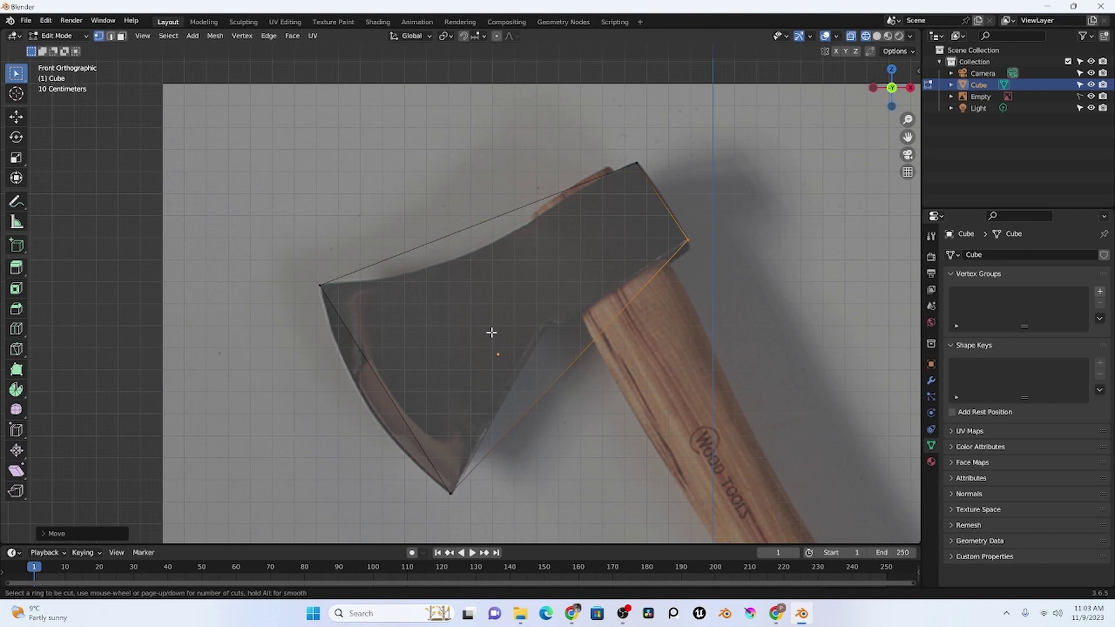
{"action": "scroll", "coordinate": [485, 271], "scroll_direction": "up", "scroll_amount": 3}
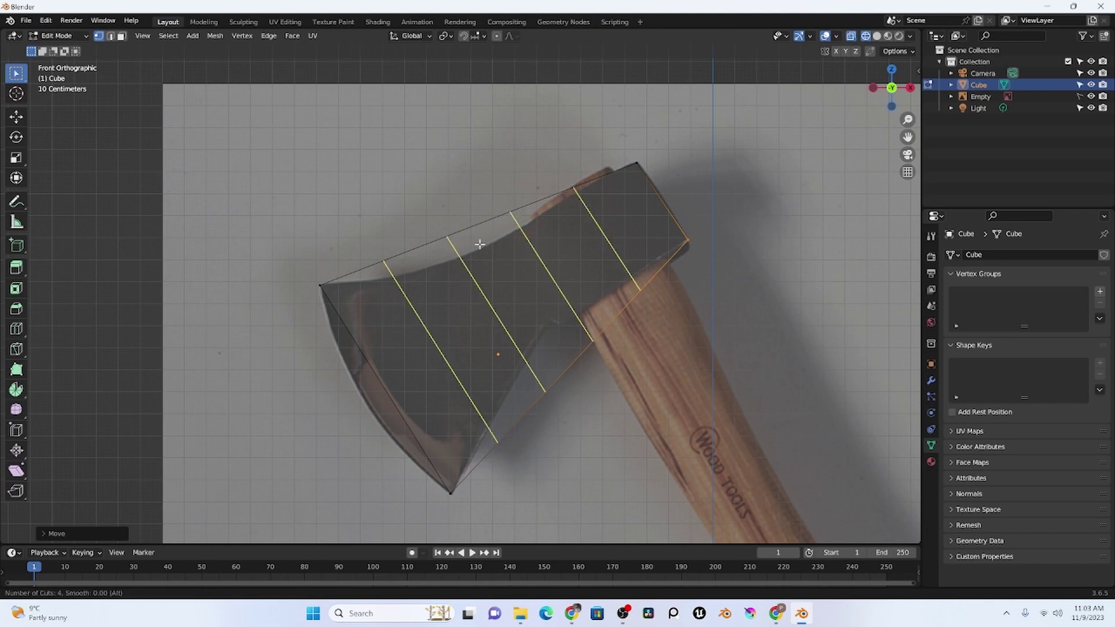
{"action": "scroll", "coordinate": [476, 252], "scroll_direction": "up", "scroll_amount": 4}
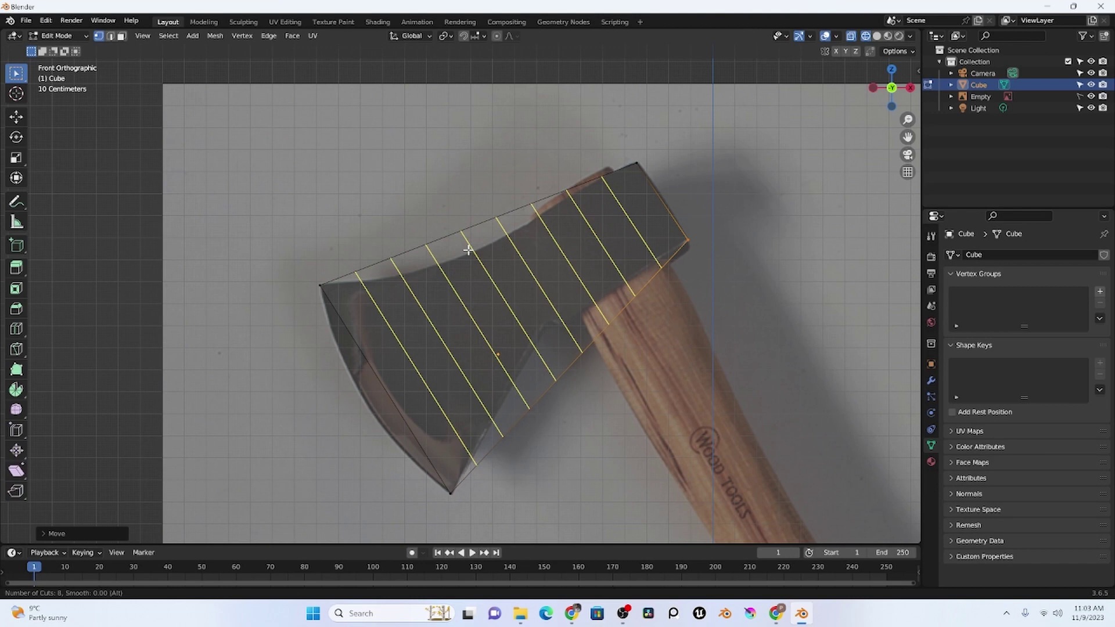
{"action": "left_click", "coordinate": [468, 250]}
{"action": "right_click", "coordinate": [468, 250]}
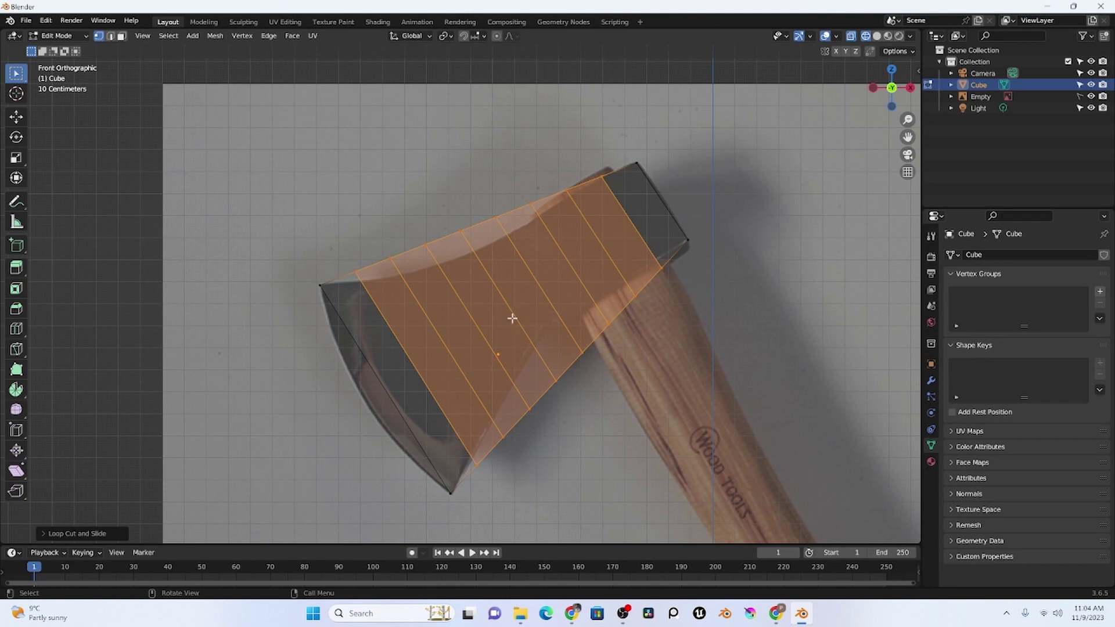
{"action": "left_click", "coordinate": [598, 437]}
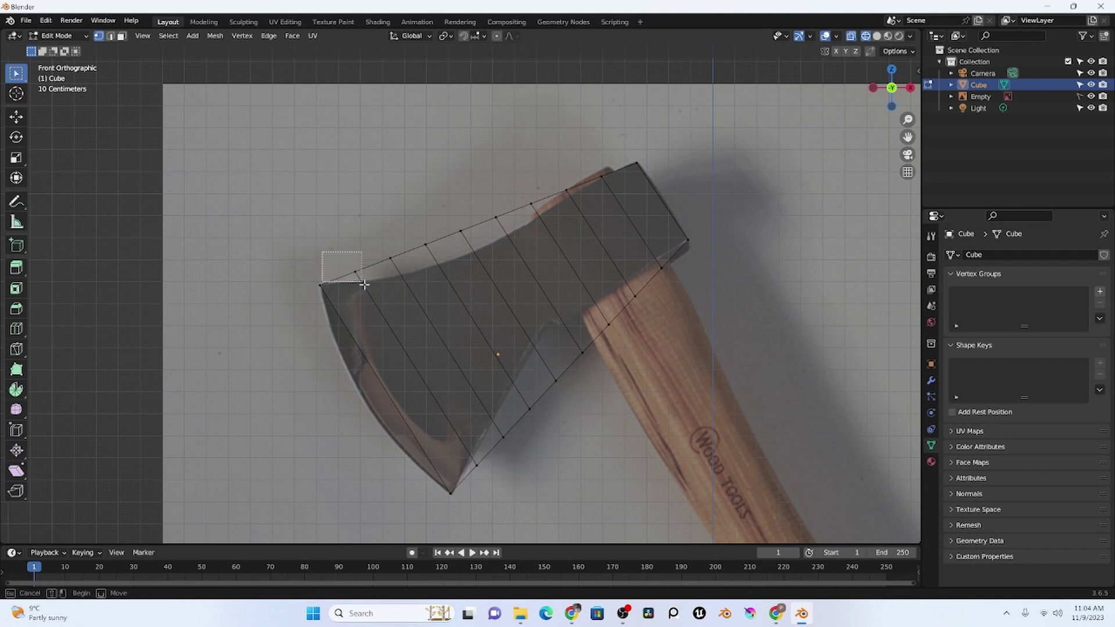
Step: Move the upper vertices of the three loops nearest the blade down onto the axe head's curved upper outline
{"action": "left_click", "coordinate": [371, 285], "text": "alt"}
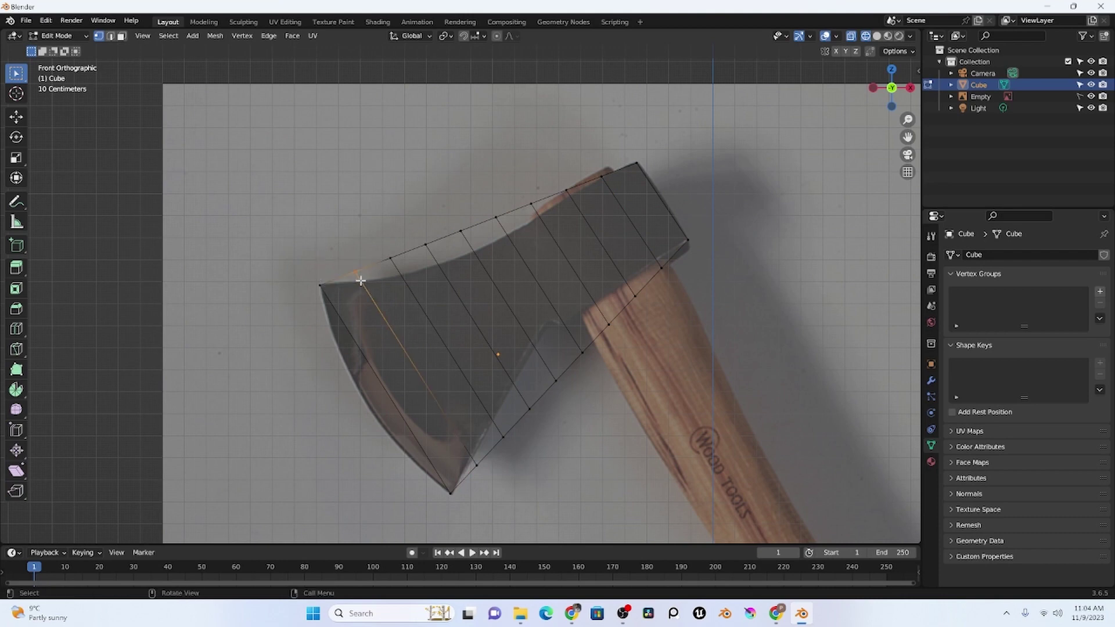
{"action": "key", "text": "g"}
{"action": "left_click", "coordinate": [373, 287]}
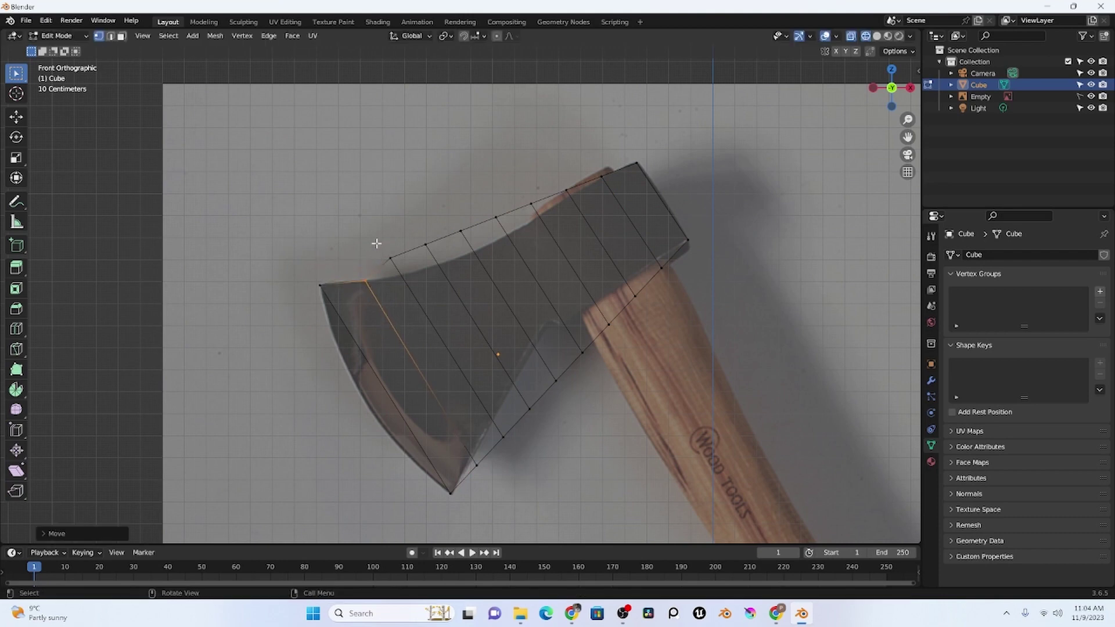
{"action": "key", "text": "g"}
{"action": "left_click", "coordinate": [426, 264]}
{"action": "key", "text": "g"}
{"action": "left_click", "coordinate": [463, 228]}
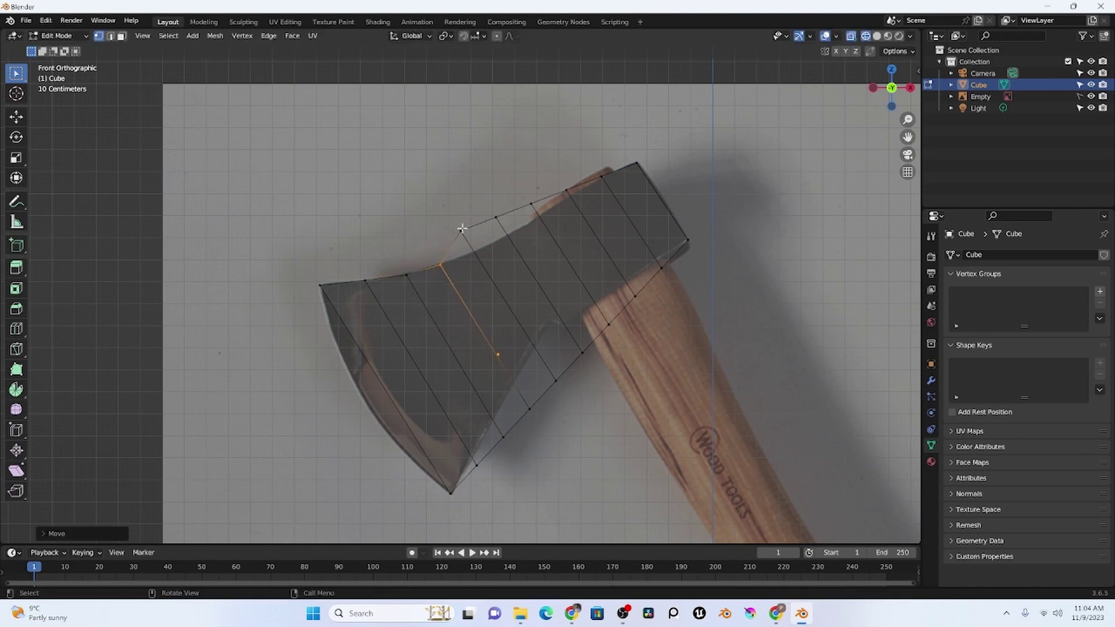
Step: Move the upper vertices of the fourth to seventh loops from the blade onto the axe head's upper outline
{"action": "key", "text": "g"}
{"action": "left_click", "coordinate": [475, 201]}
{"action": "key", "text": "g"}
{"action": "left_click", "coordinate": [511, 251]}
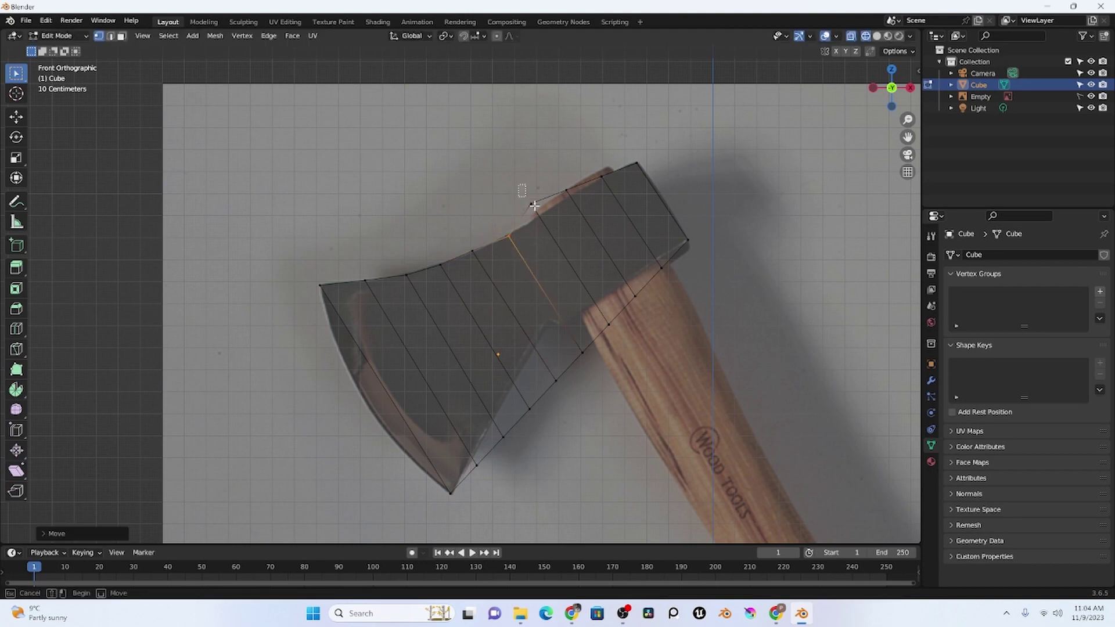
{"action": "left_click_drag", "start_coordinate": [534, 206], "coordinate": [539, 214]}
{"action": "key", "text": "g"}
{"action": "left_click", "coordinate": [545, 227]}
{"action": "left_click_drag", "start_coordinate": [559, 163], "coordinate": [577, 199]}
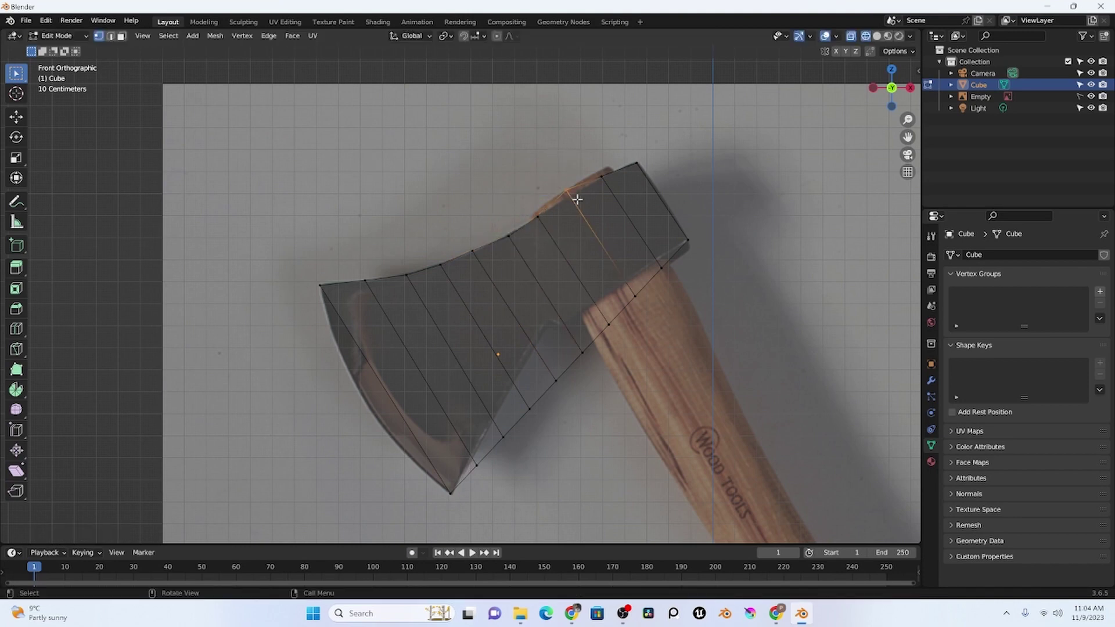
{"action": "key", "text": "g"}
{"action": "left_click", "coordinate": [583, 205]}
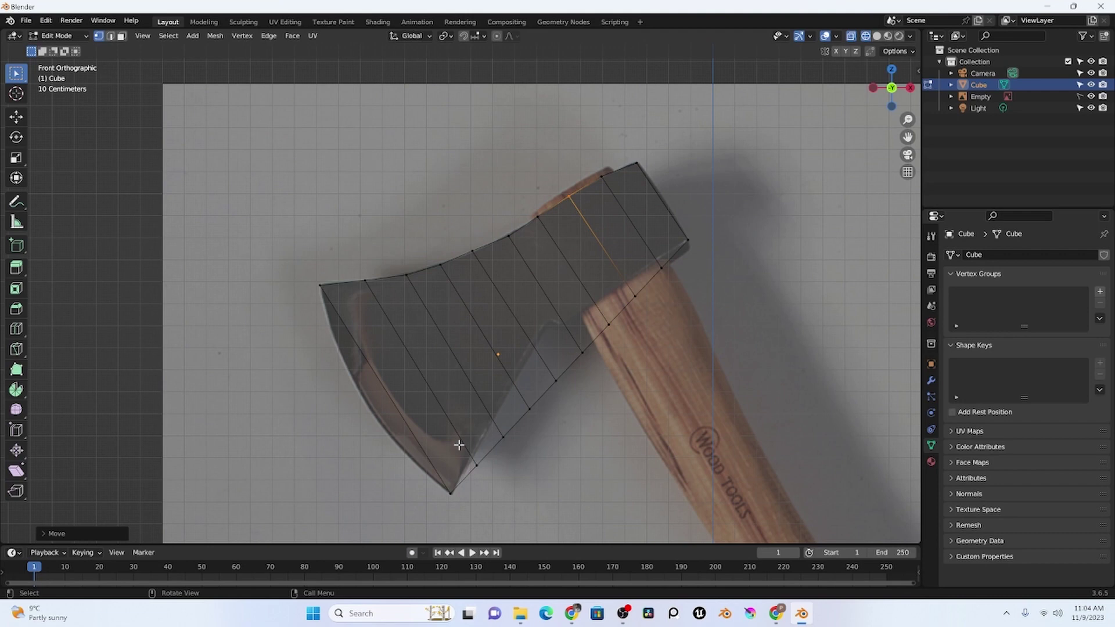
Step: Move the lower vertices of the four loops nearest the blade onto the lower outline of the axe head
{"action": "left_click_drag", "start_coordinate": [459, 445], "coordinate": [506, 481]}
{"action": "key", "text": "g"}
{"action": "left_click", "coordinate": [503, 472]}
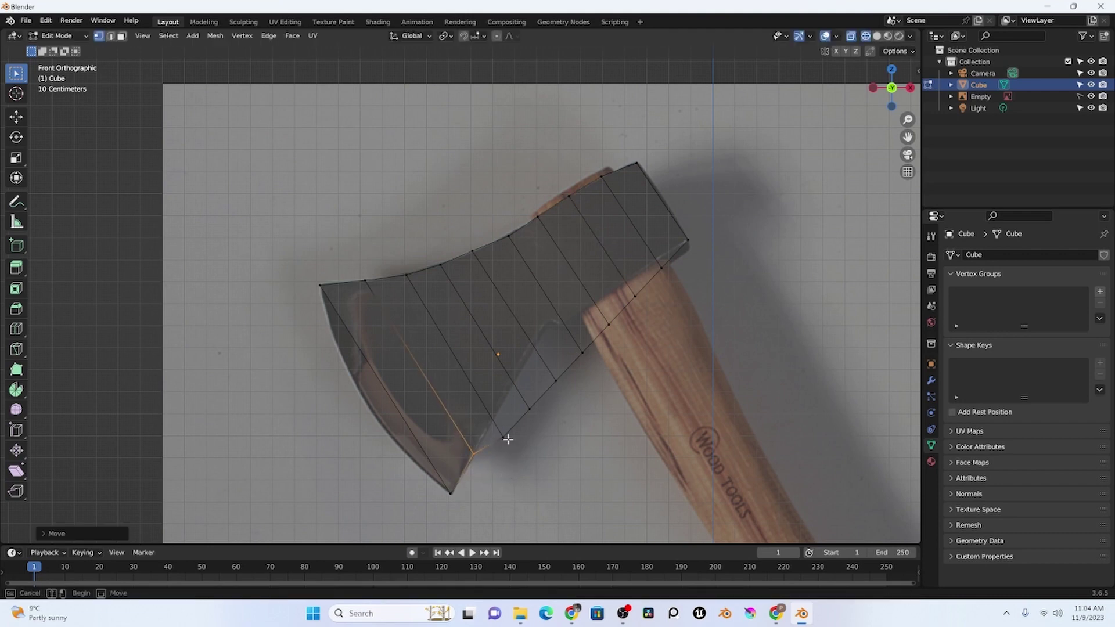
{"action": "left_click_drag", "start_coordinate": [506, 387], "coordinate": [544, 429]}
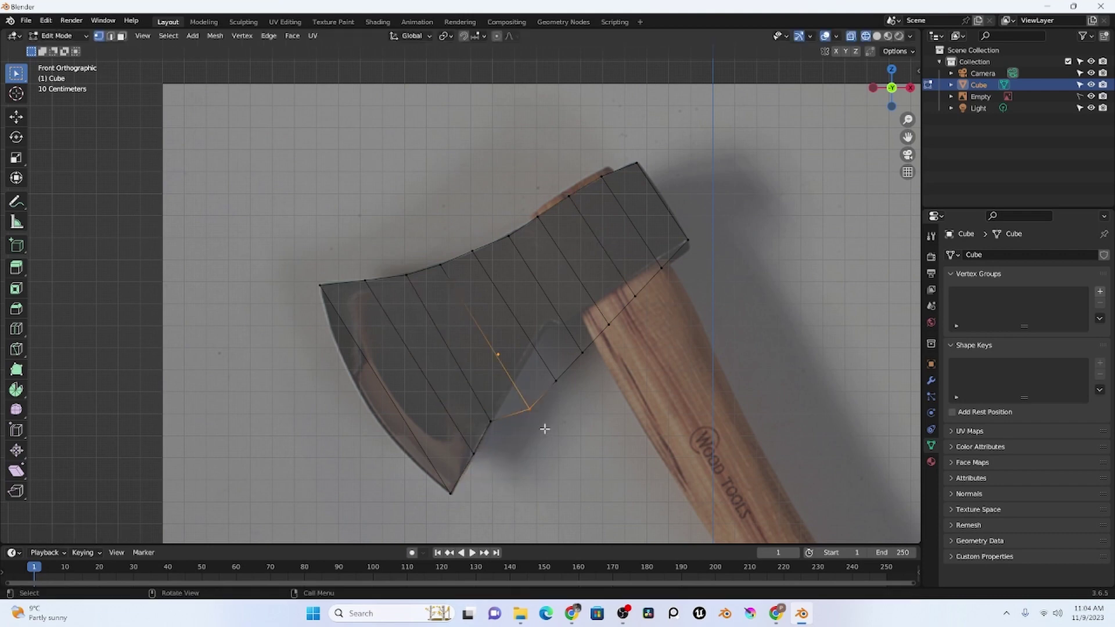
{"action": "key", "text": "g"}
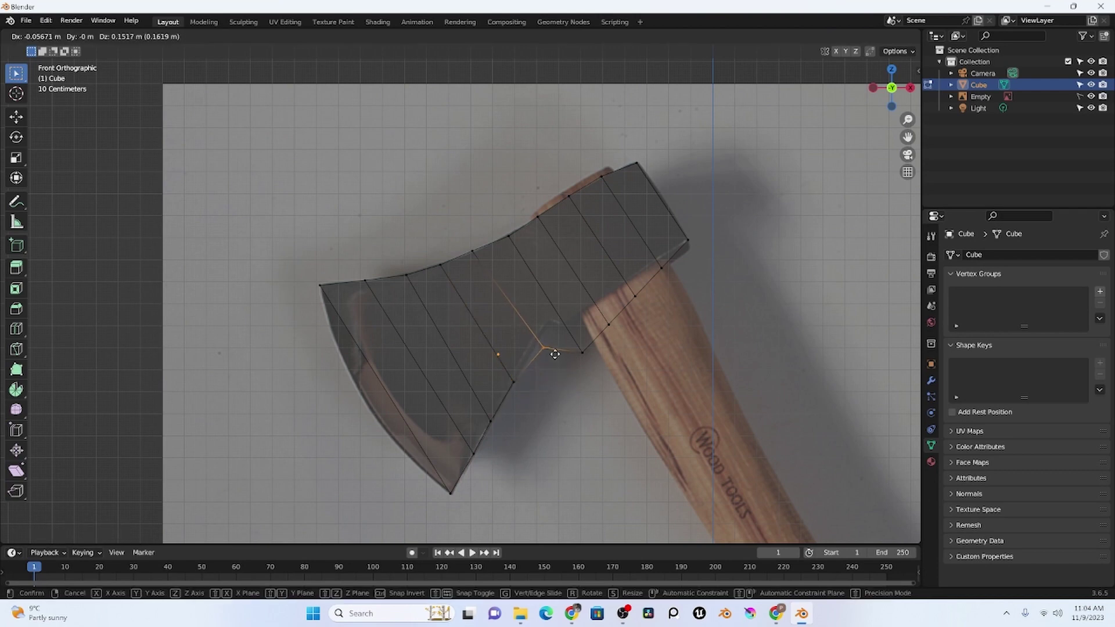
{"action": "left_click", "coordinate": [548, 349]}
Step: Fit the lower vertices of the fifth and sixth loops to the inner corner and the front edge of the handle
{"action": "left_click_drag", "start_coordinate": [555, 326], "coordinate": [603, 366]}
{"action": "key", "text": "g"}
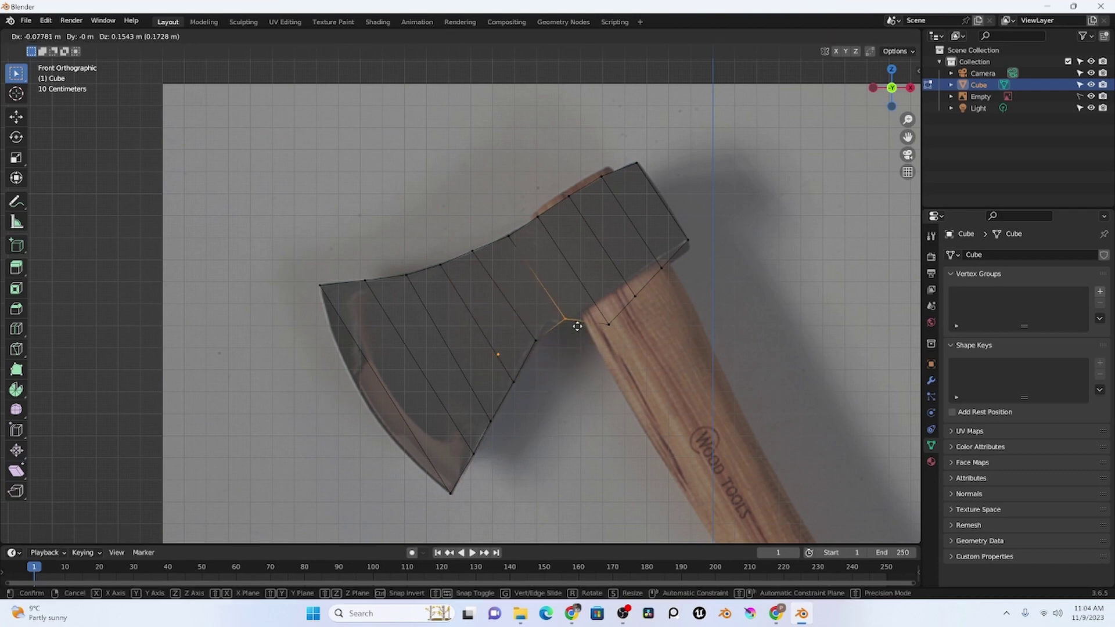
{"action": "left_click", "coordinate": [561, 330]}
{"action": "left_click_drag", "start_coordinate": [584, 301], "coordinate": [619, 337]}
{"action": "key", "text": "g"}
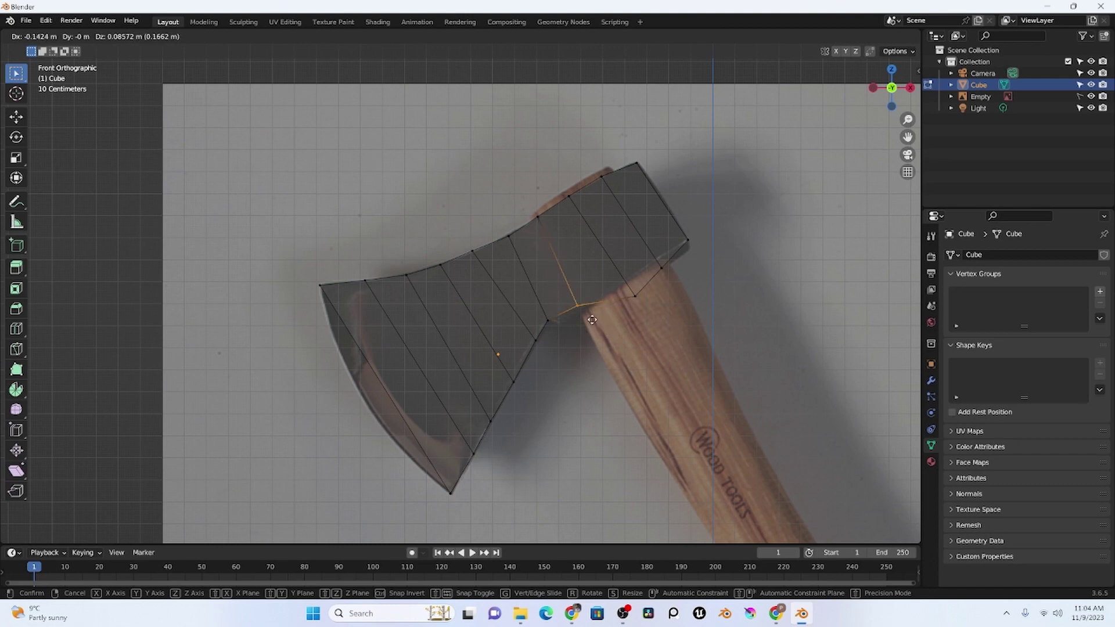
{"action": "left_click", "coordinate": [602, 320]}
{"action": "left_click", "coordinate": [553, 325]}
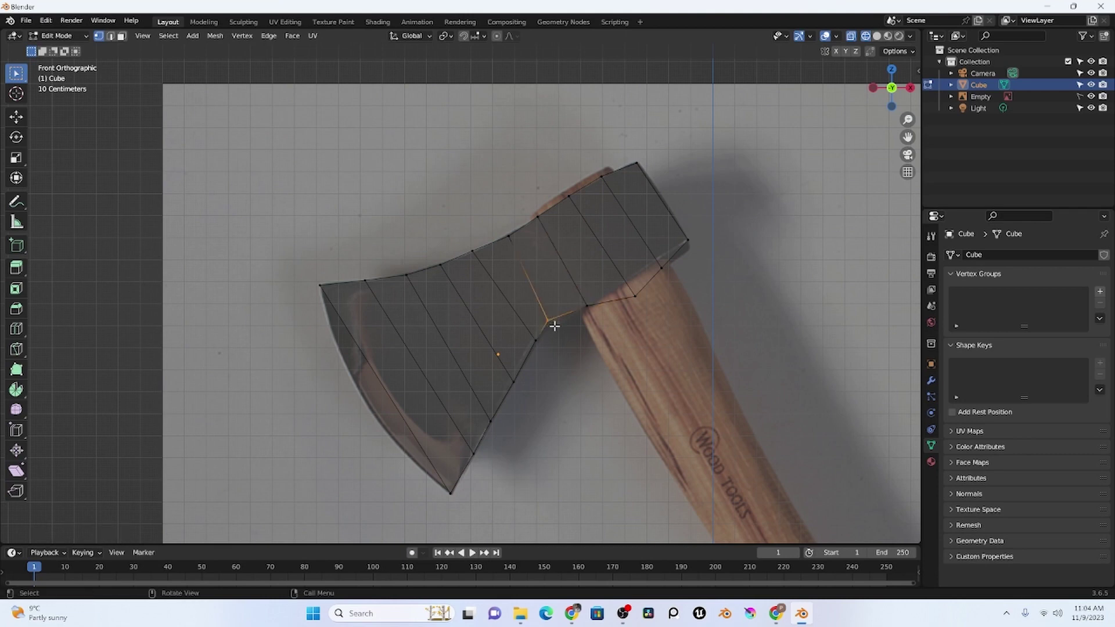
{"action": "key", "text": "g"}
{"action": "left_click", "coordinate": [556, 322]}
Step: Move the lower vertices of the last two loops onto the line where the head meets the handle, then deselect everything
{"action": "key", "text": "b"}
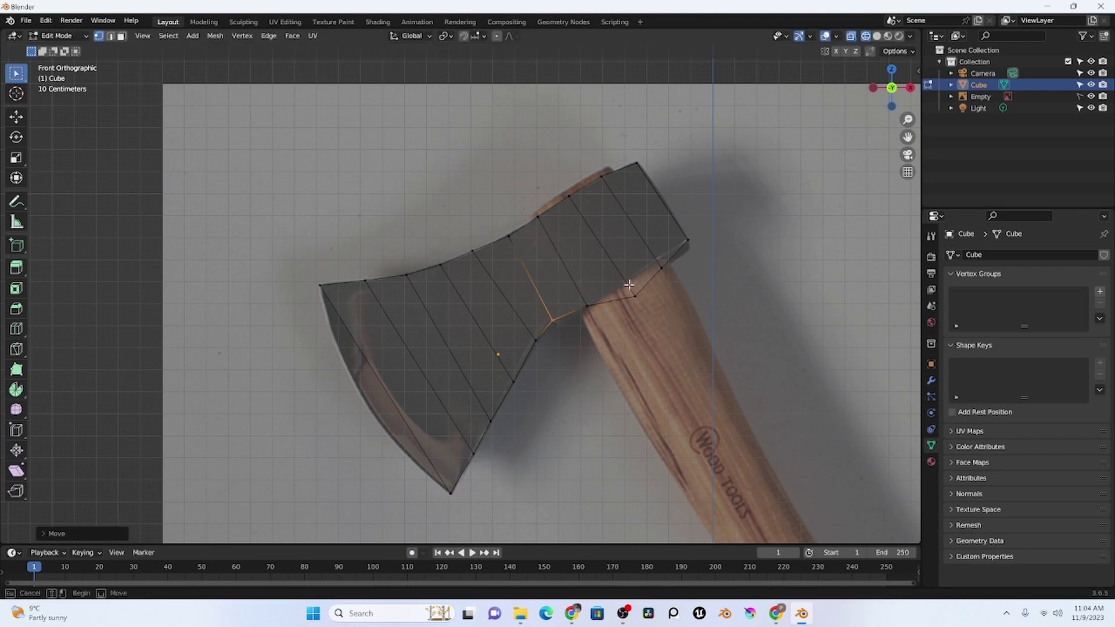
{"action": "left_click_drag", "start_coordinate": [629, 285], "coordinate": [644, 302]}
{"action": "key", "text": "g"}
{"action": "left_click", "coordinate": [636, 283]}
{"action": "left_click_drag", "start_coordinate": [653, 243], "coordinate": [677, 273]}
{"action": "key", "text": "g"}
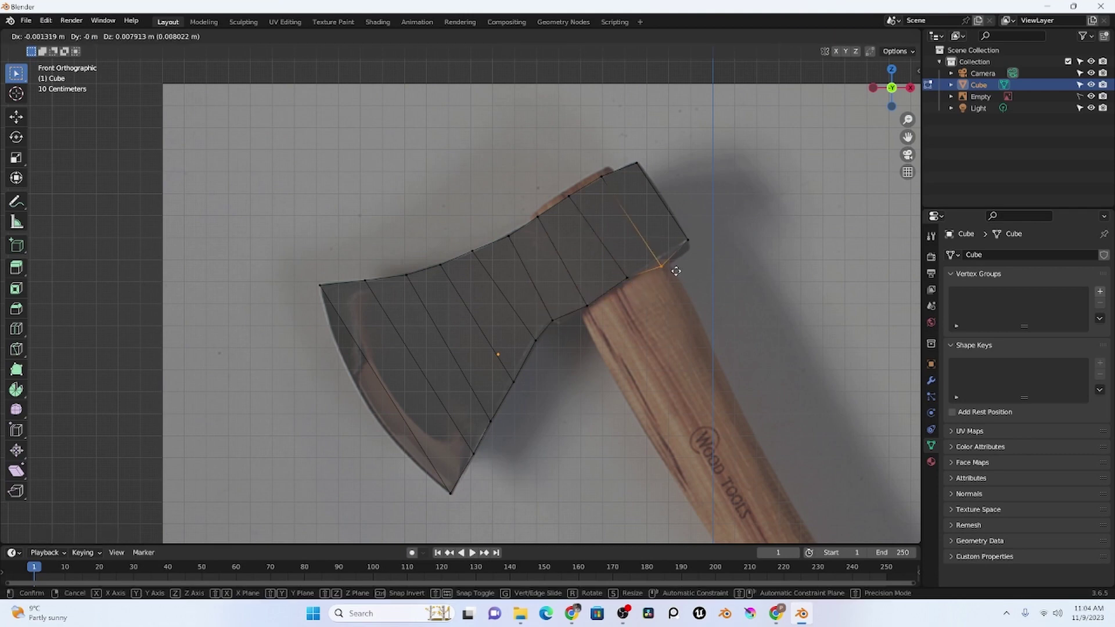
{"action": "left_click", "coordinate": [673, 263]}
{"action": "left_click", "coordinate": [759, 343]}
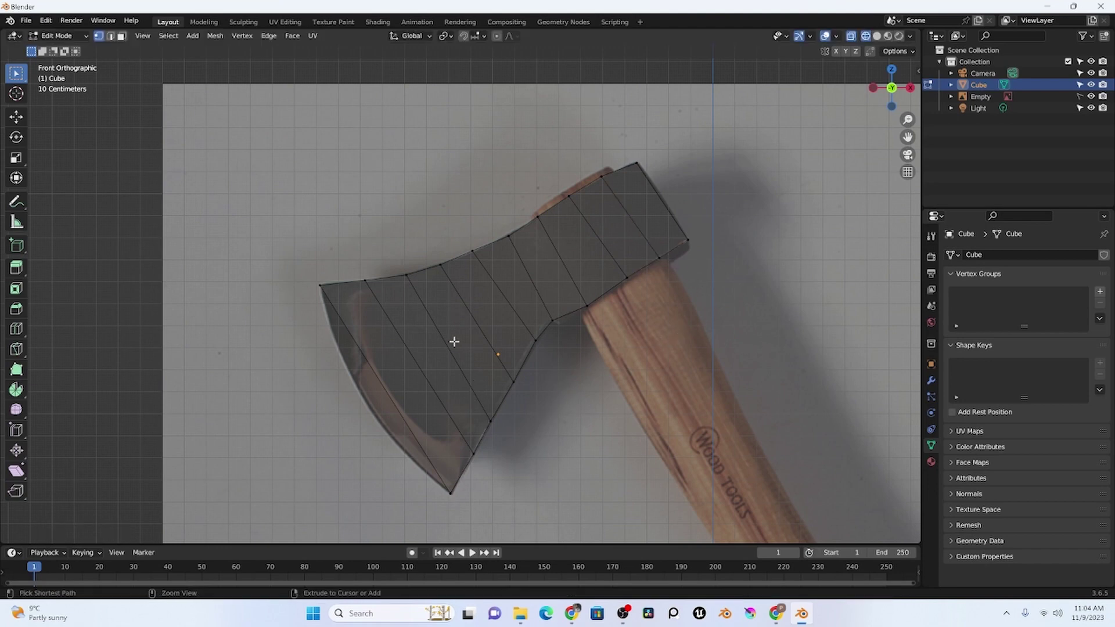
Step: Add four evenly spaced loop cuts lengthwise along the axe head from blade to back, then deselect everything
{"action": "key", "text": "ctrl+t"}
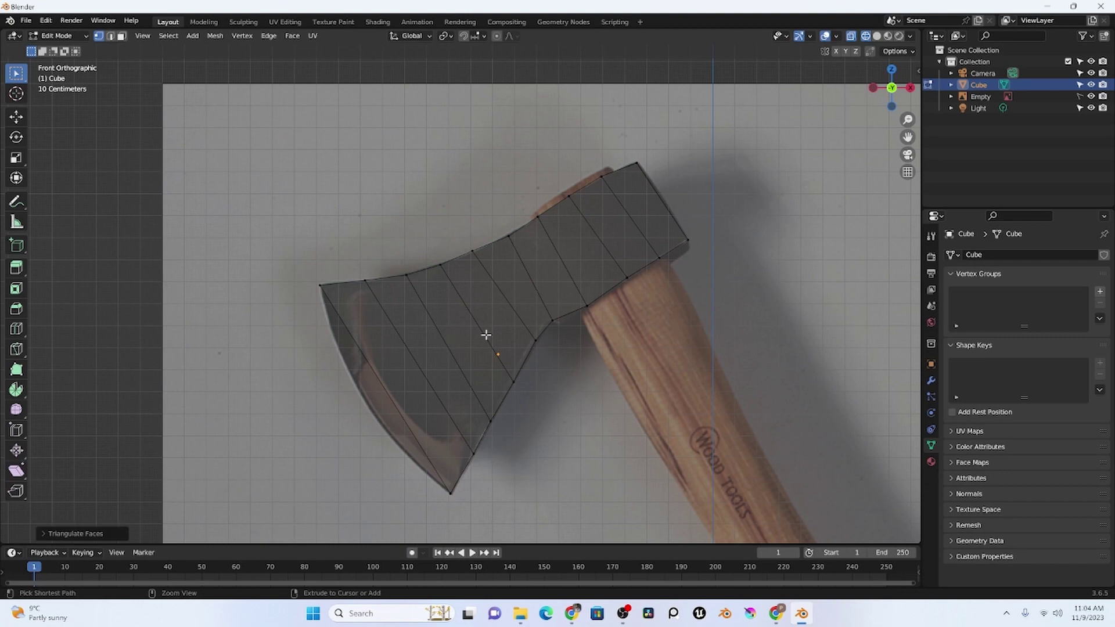
{"action": "key", "text": "ctrl+r"}
{"action": "scroll", "coordinate": [479, 351], "scroll_direction": "up", "scroll_amount": 2}
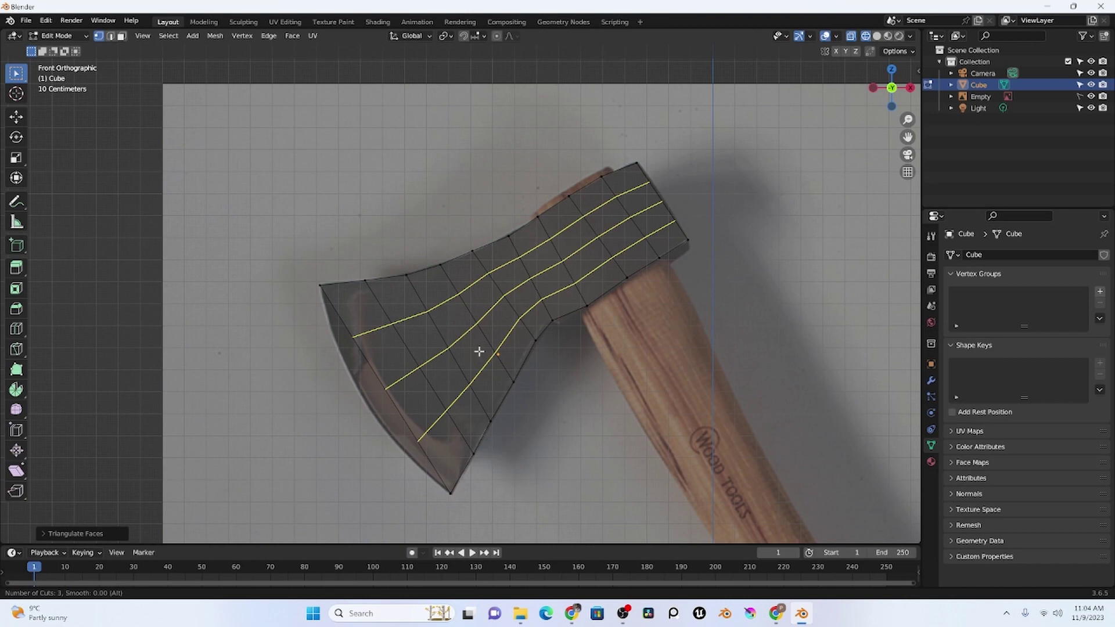
{"action": "scroll", "coordinate": [479, 351], "scroll_direction": "up", "scroll_amount": 1}
{"action": "left_click", "coordinate": [479, 351]}
{"action": "right_click", "coordinate": [479, 352]}
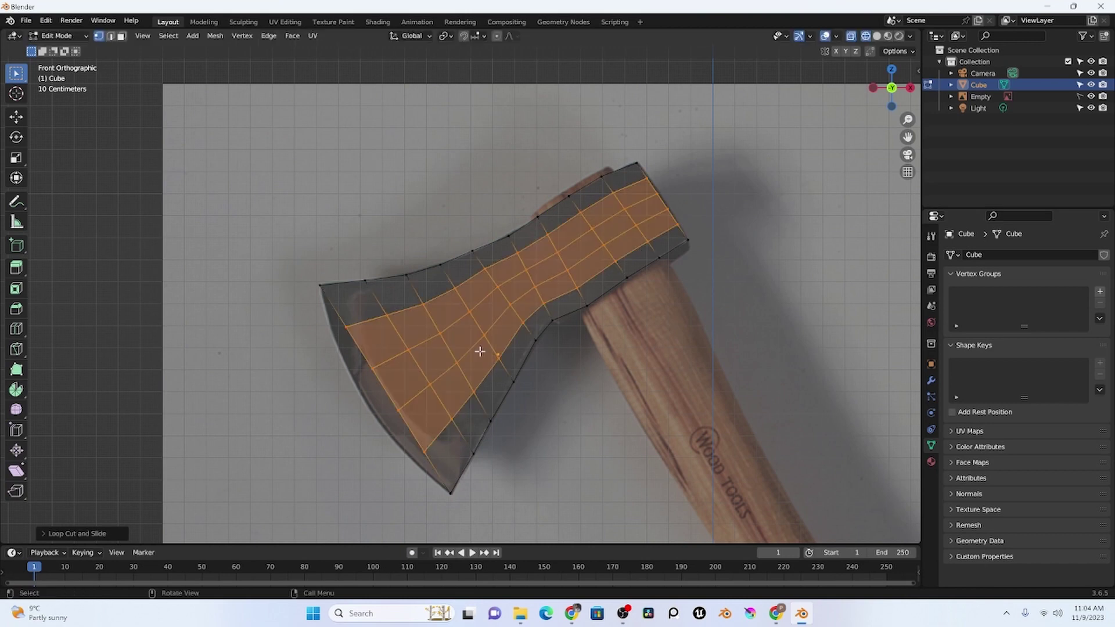
{"action": "left_click", "coordinate": [564, 435]}
Step: Move the upper two intermediate vertices of the blade edge outward onto the curved cutting edge
{"action": "left_click", "coordinate": [341, 326]}
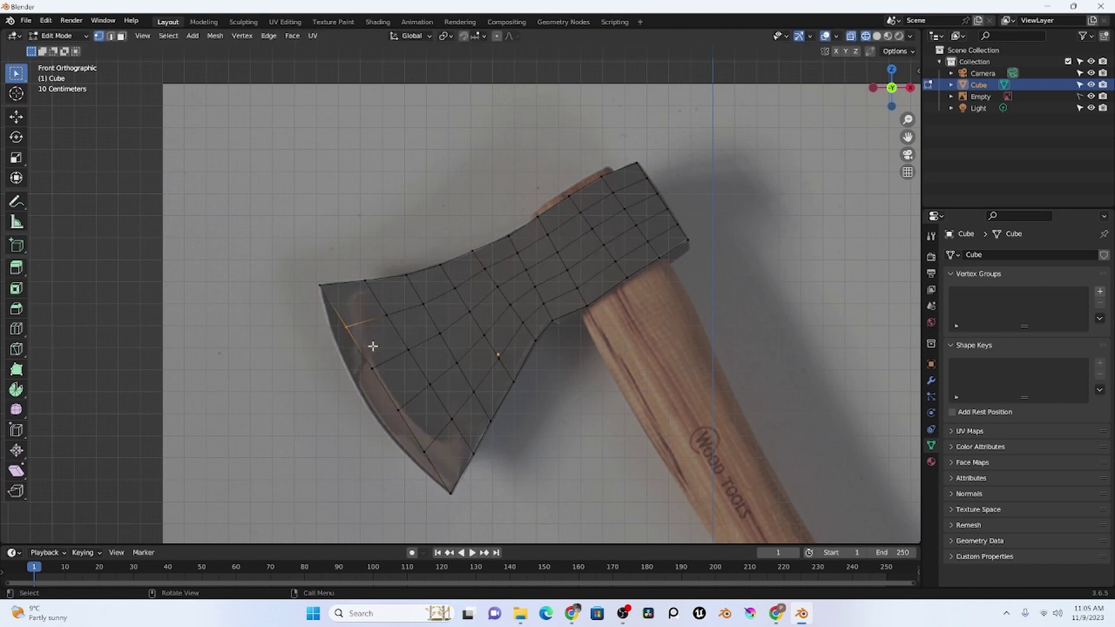
{"action": "key", "text": "g"}
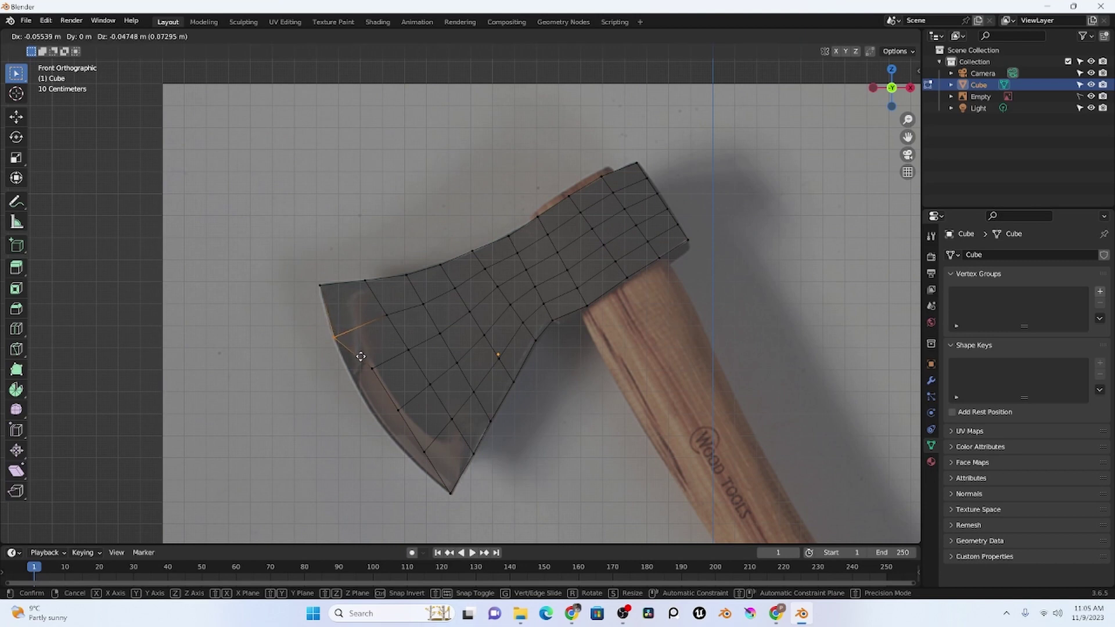
{"action": "left_click", "coordinate": [370, 358]}
{"action": "left_click", "coordinate": [371, 363]}
{"action": "key", "text": "g"}
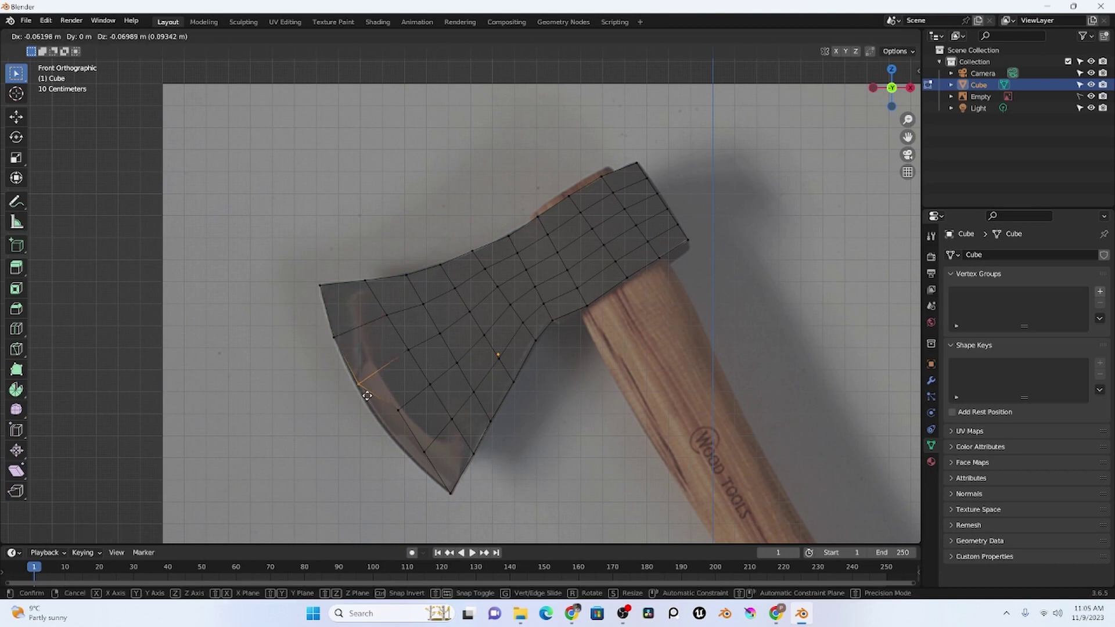
{"action": "left_click", "coordinate": [365, 397]}
Step: Move the lower two intermediate vertices of the blade edge outward onto the curved cutting edge, then clear the selection
{"action": "left_click", "coordinate": [396, 409]}
{"action": "key", "text": "g"}
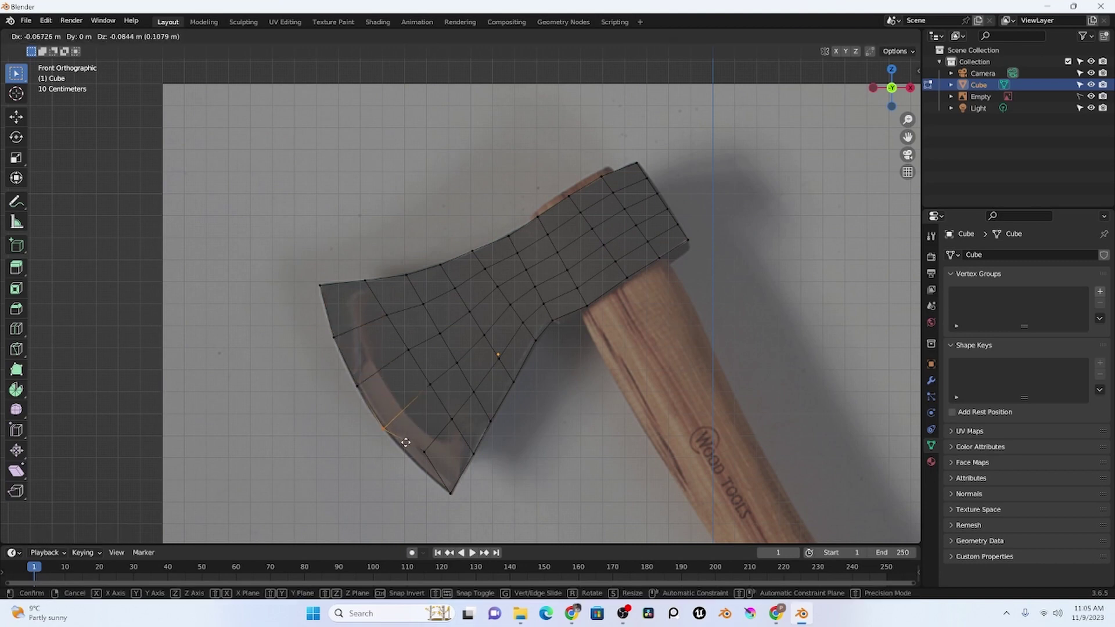
{"action": "left_click", "coordinate": [416, 444]}
{"action": "left_click", "coordinate": [418, 444]}
{"action": "key", "text": "g"}
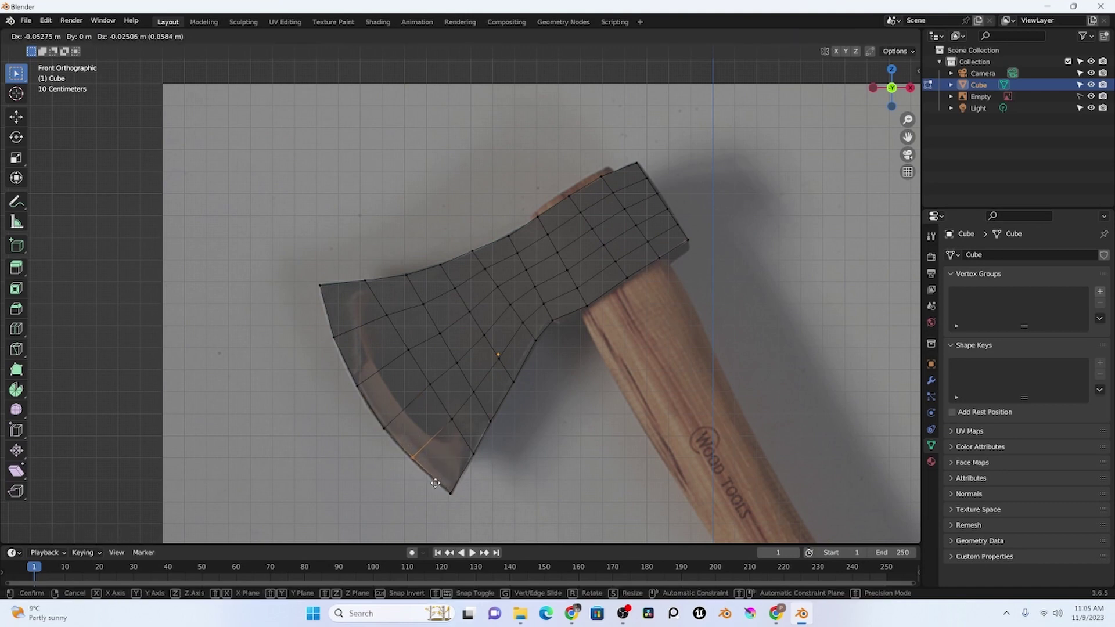
{"action": "left_click", "coordinate": [435, 485]}
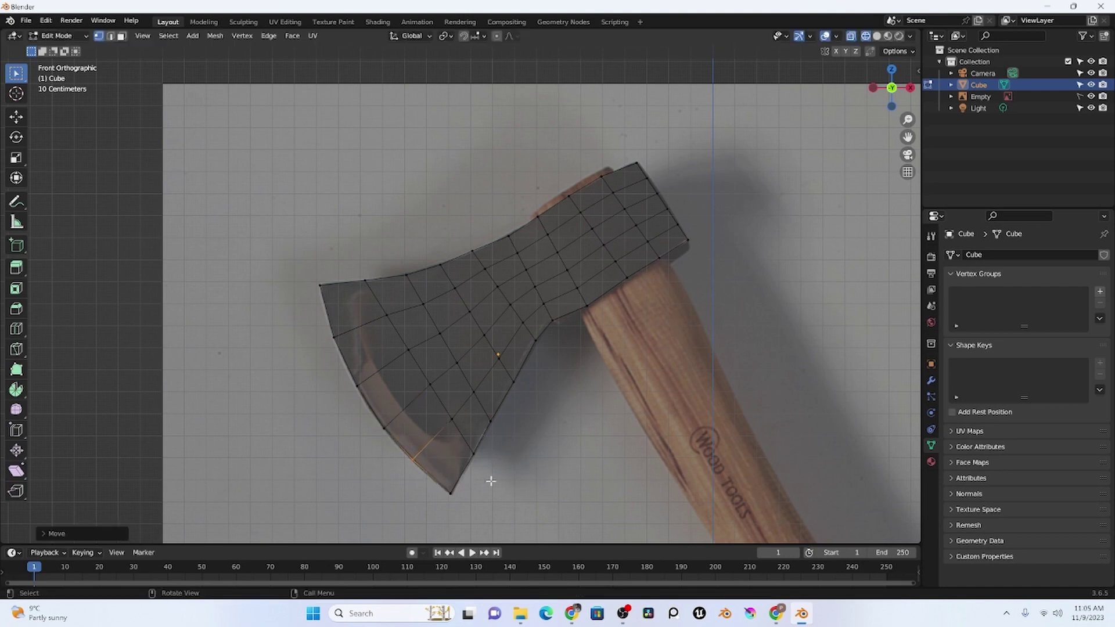
{"action": "left_click", "coordinate": [550, 474]}
Step: Nudge the four intermediate vertices on the back end of the axe head onto its outline in the reference
{"action": "left_click", "coordinate": [655, 186]}
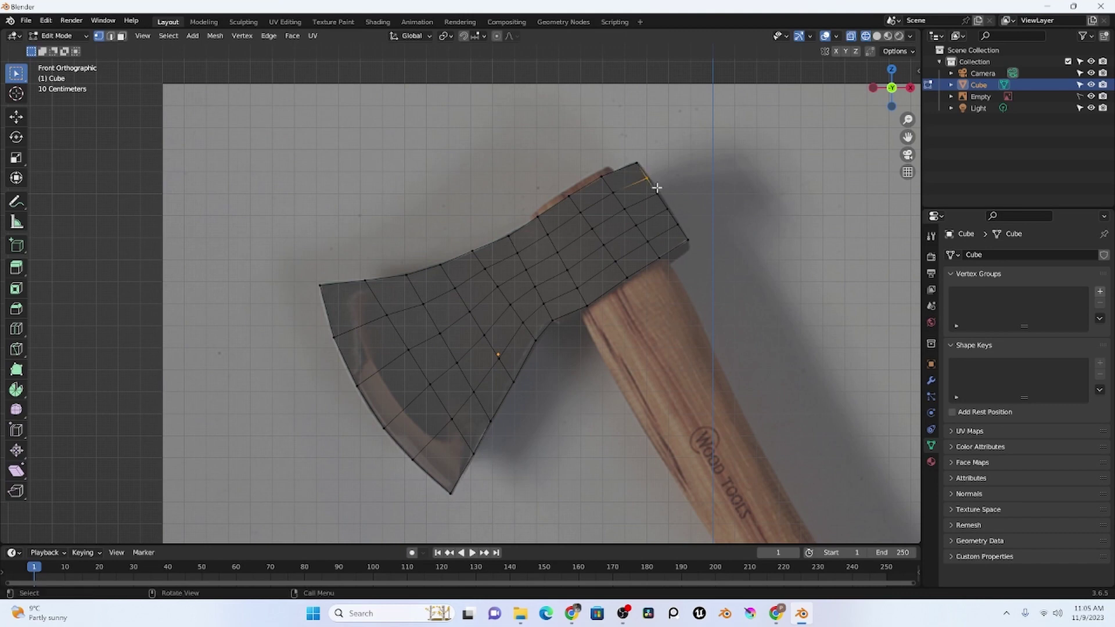
{"action": "key", "text": "g"}
{"action": "left_click", "coordinate": [661, 191]}
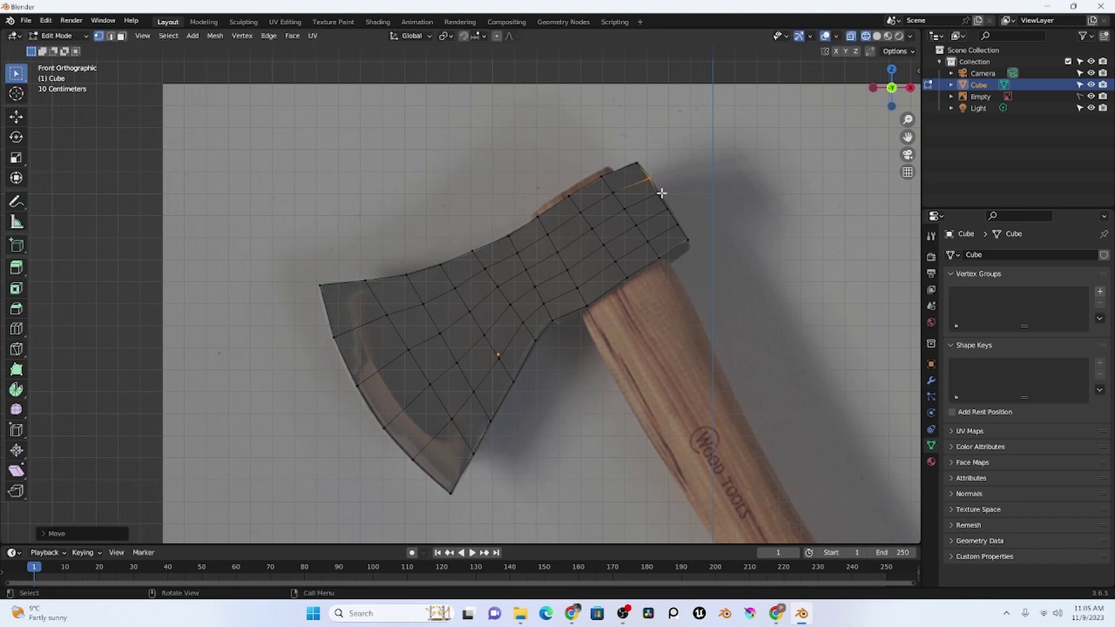
{"action": "key", "text": "g"}
{"action": "left_click", "coordinate": [664, 200]}
{"action": "key", "text": "g"}
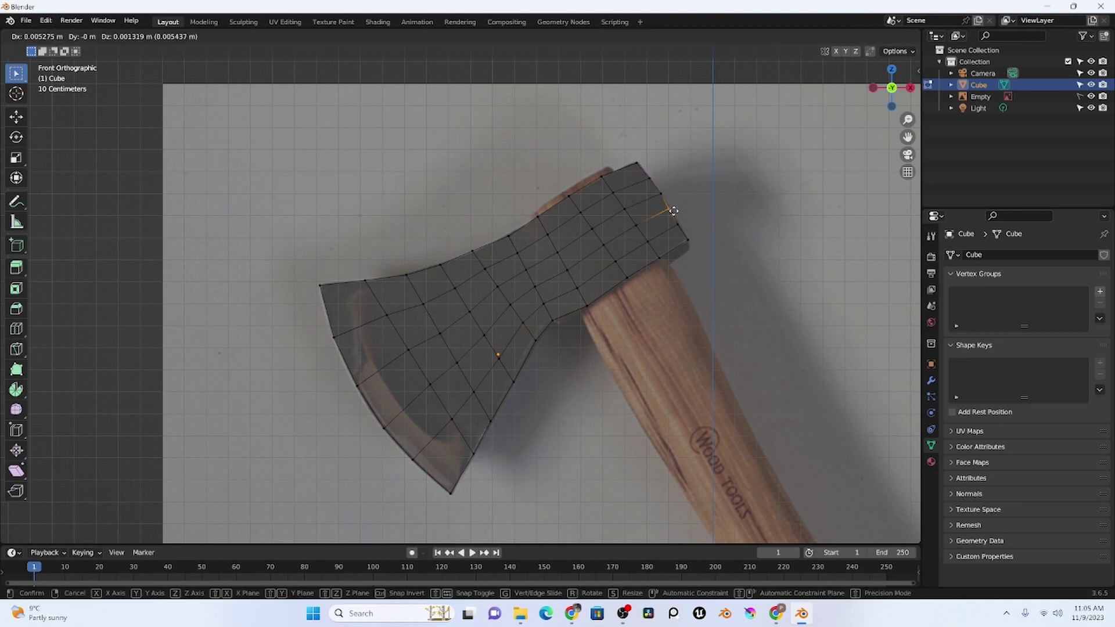
{"action": "left_click", "coordinate": [674, 217]}
{"action": "key", "text": "g"}
{"action": "left_click", "coordinate": [681, 225]}
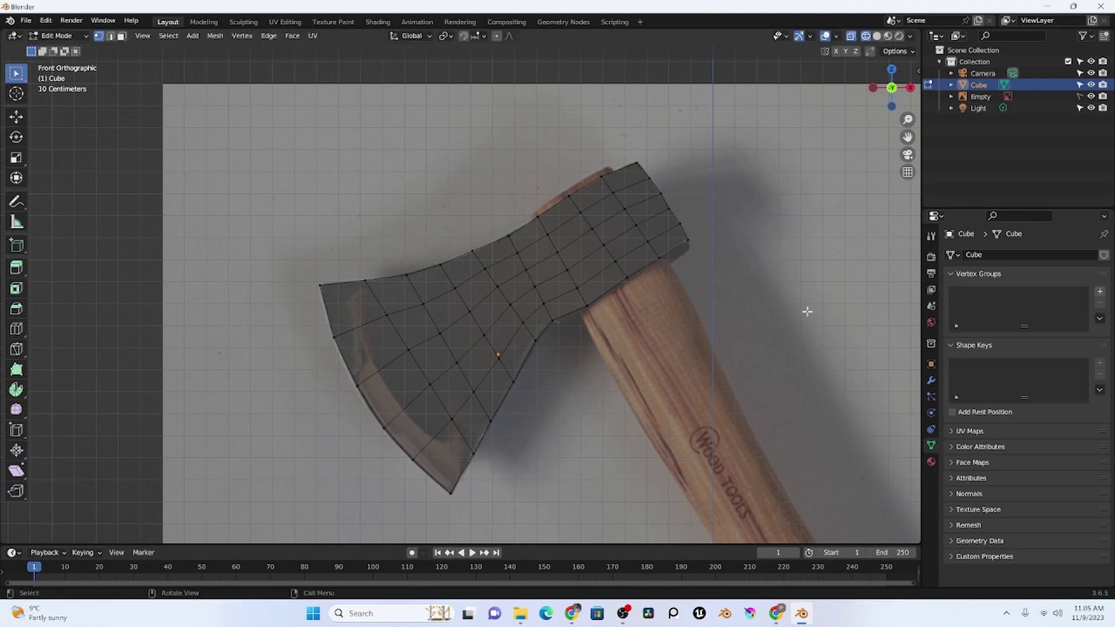
Step: Thin the whole axe head along the Y axis in Object Mode, deselect it and check its thickness from several angles
{"action": "scroll", "coordinate": [526, 321], "scroll_direction": "down", "scroll_amount": 5}
{"action": "middle_click_drag", "start_coordinate": [525, 321], "coordinate": [620, 368]}
{"action": "key", "text": "Tab"}
{"action": "key", "text": "s"}
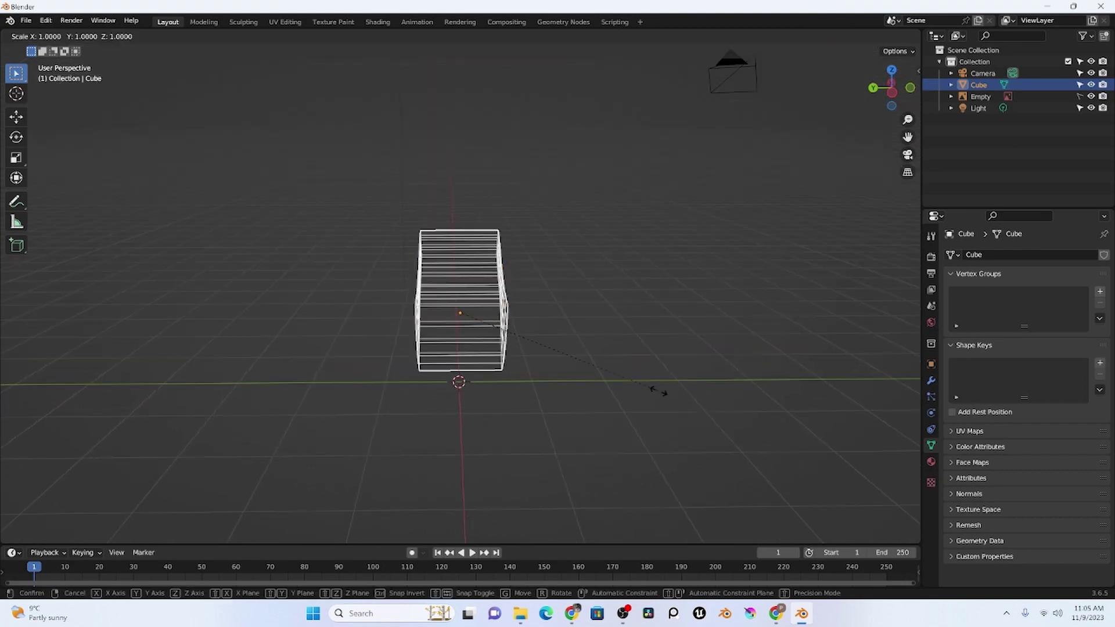
{"action": "key", "text": "y"}
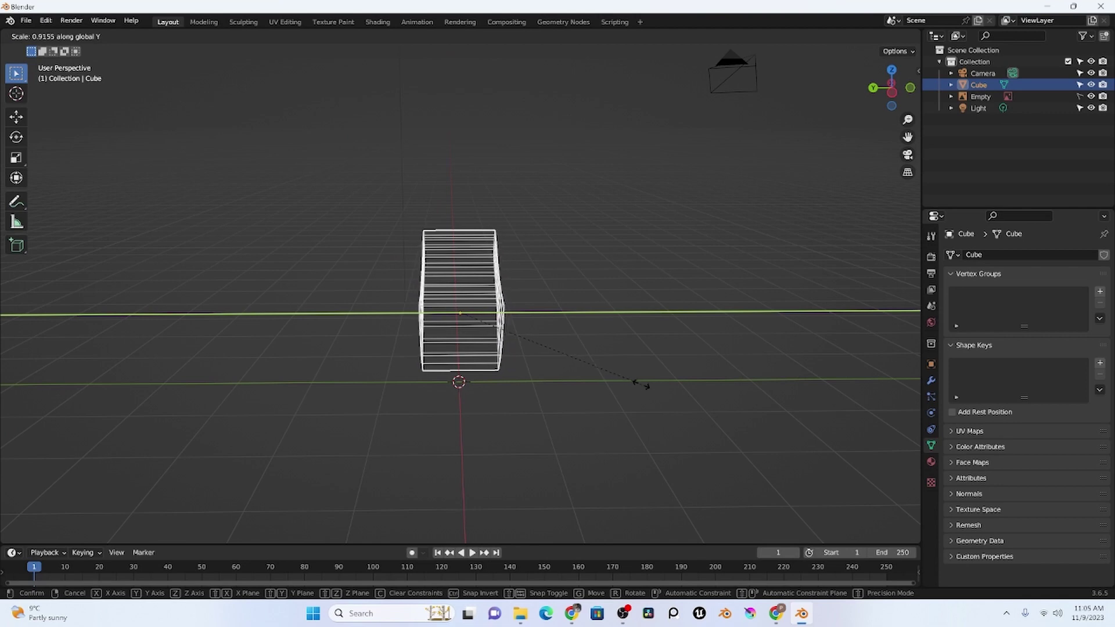
{"action": "left_click", "coordinate": [516, 348]}
{"action": "left_click", "coordinate": [528, 381]}
{"action": "middle_click_drag", "start_coordinate": [489, 360], "coordinate": [460, 366]}
{"action": "middle_click_drag", "start_coordinate": [463, 426], "coordinate": [492, 407]}
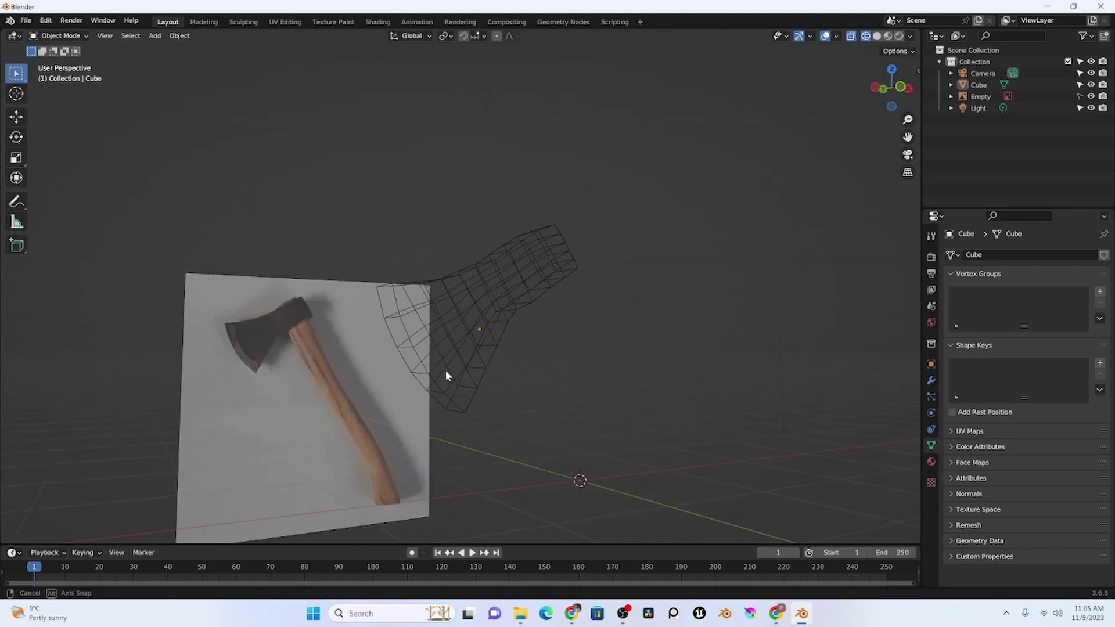
{"action": "middle_click_drag", "start_coordinate": [448, 373], "coordinate": [431, 349]}
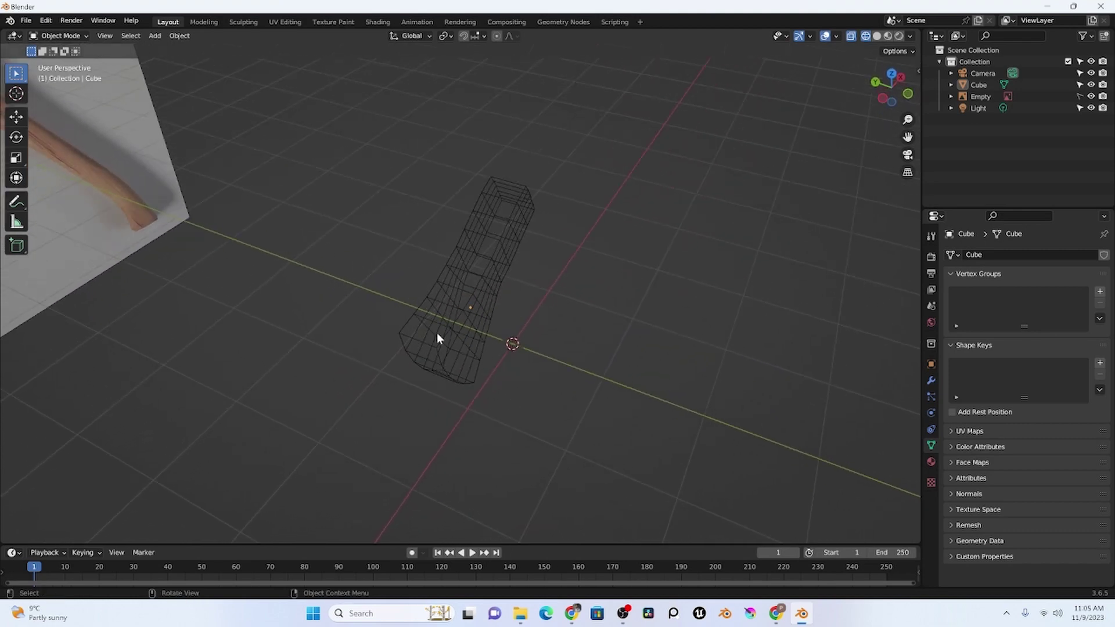
Step: Dissolve all crosswise and lengthwise loop cuts of the axe head in Edit Mode, leaving only the basic box
{"action": "key", "text": "KP_1"}
{"action": "scroll", "coordinate": [488, 327], "scroll_direction": "up", "scroll_amount": 4}
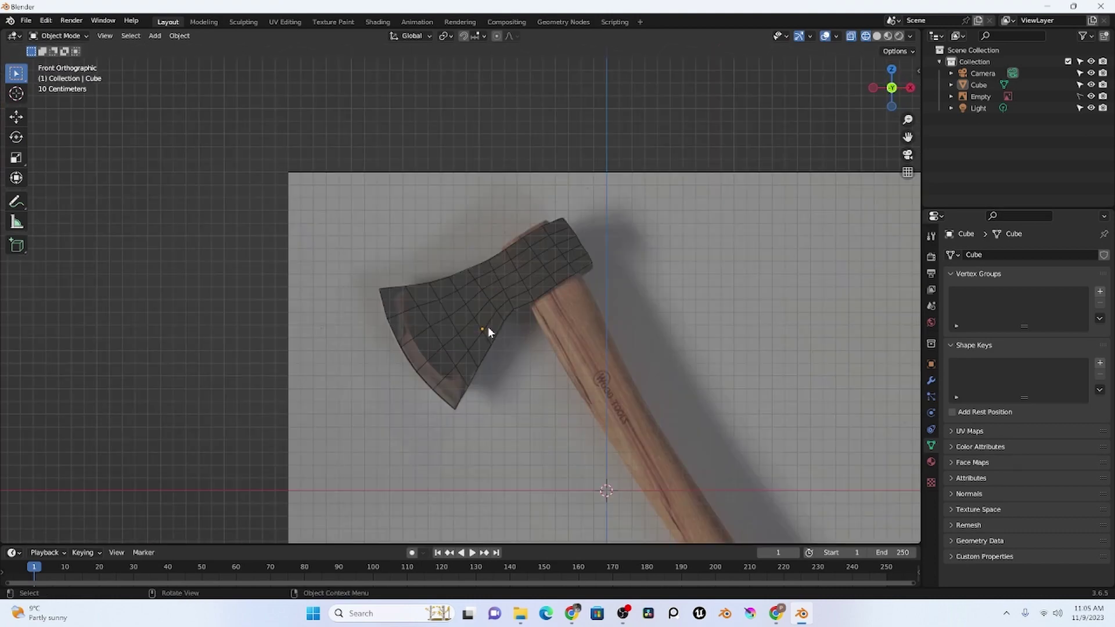
{"action": "scroll", "coordinate": [442, 360], "scroll_direction": "up", "scroll_amount": 3}
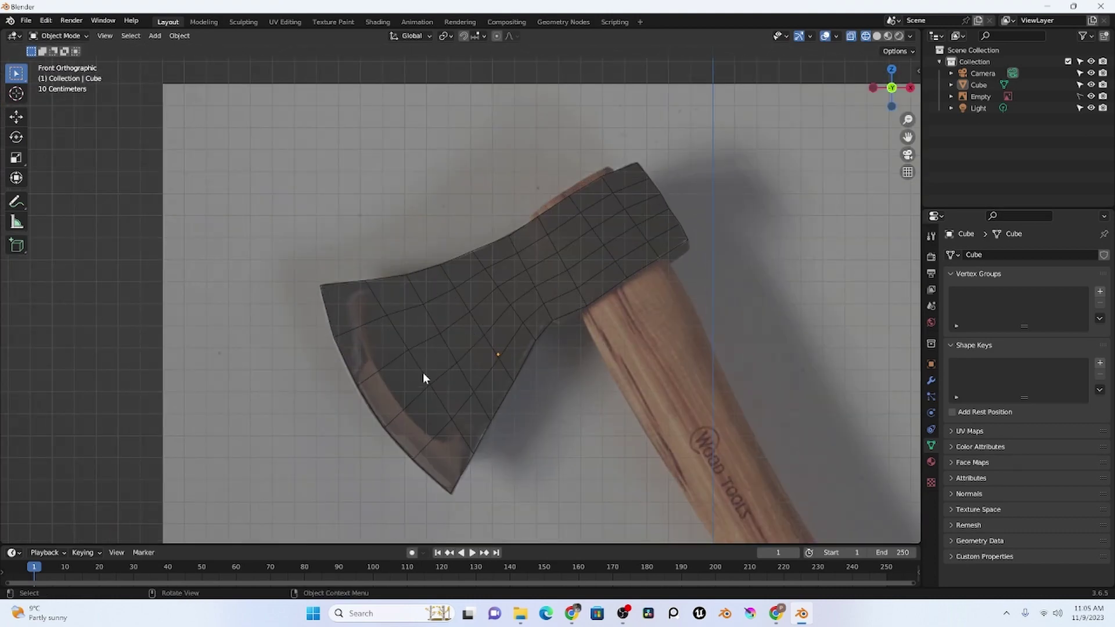
{"action": "left_click", "coordinate": [417, 367]}
{"action": "key", "text": "Tab"}
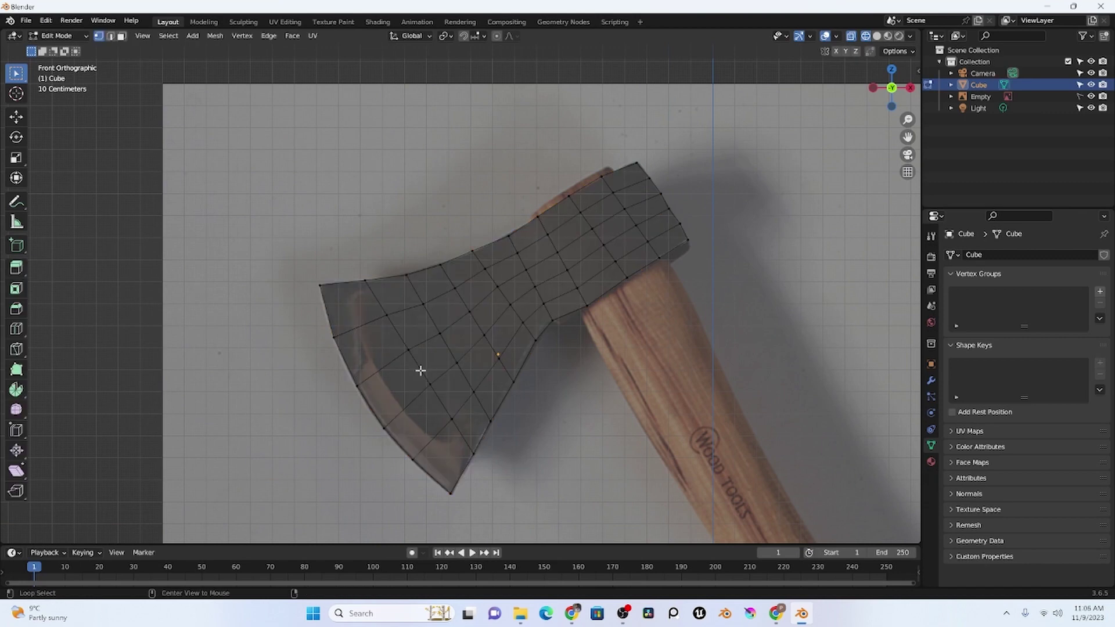
{"action": "left_click", "coordinate": [420, 371], "text": "alt"}
{"action": "key", "text": "2"}
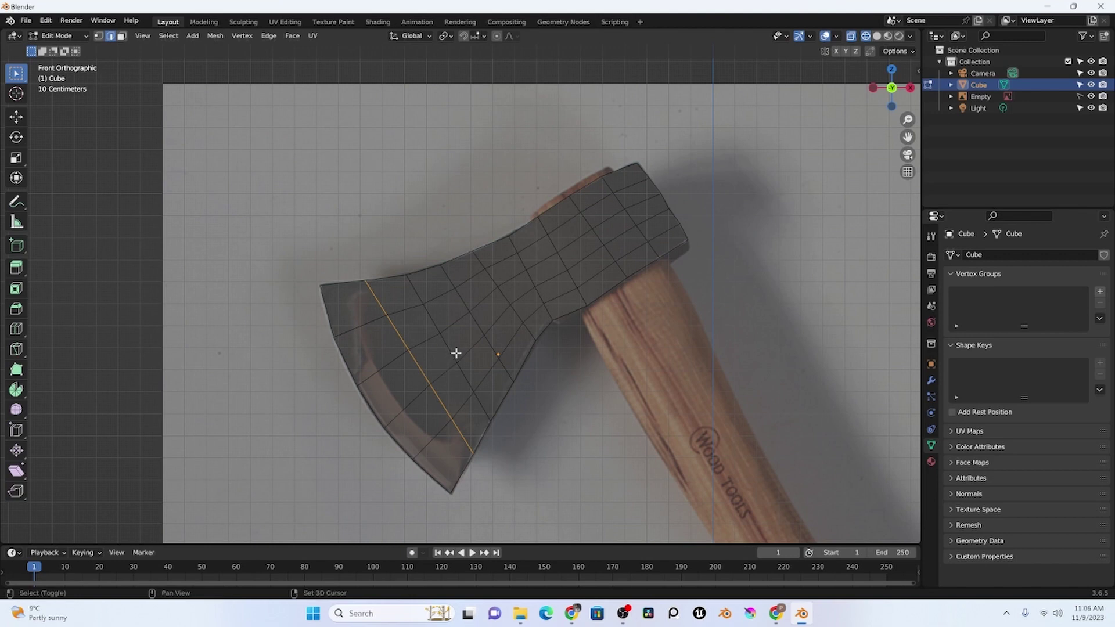
{"action": "left_click", "coordinate": [482, 327], "text": "alt+shift"}
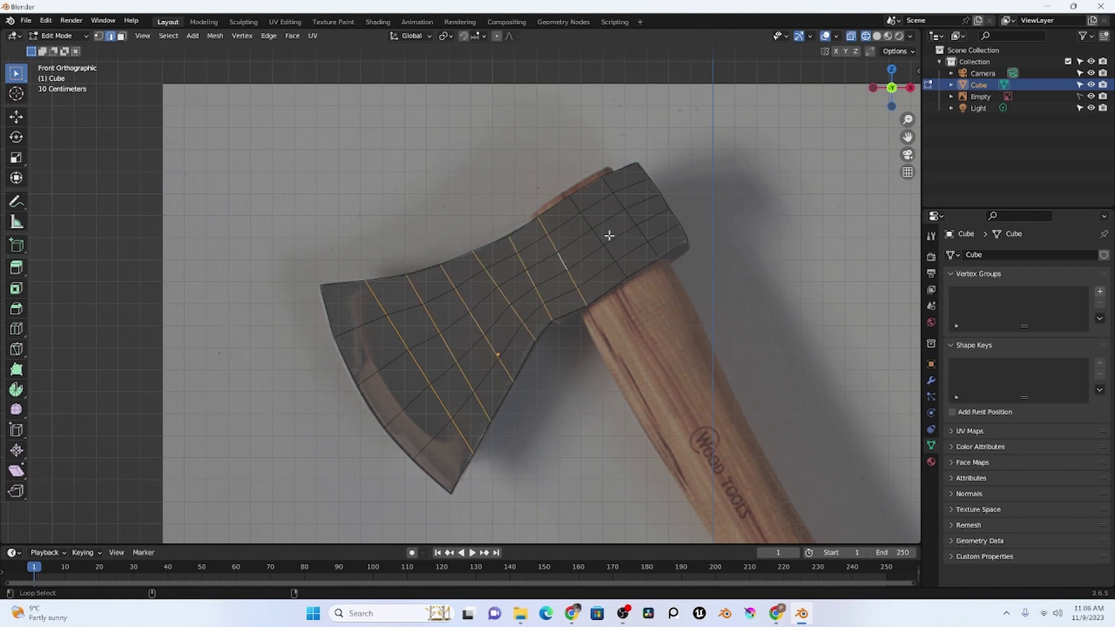
{"action": "left_click", "coordinate": [602, 201], "text": "alt+shift"}
{"action": "left_click", "coordinate": [608, 220], "text": "alt+shift"}
{"action": "left_click", "coordinate": [619, 237], "text": "alt+shift"}
{"action": "left_click", "coordinate": [627, 257], "text": "alt+shift"}
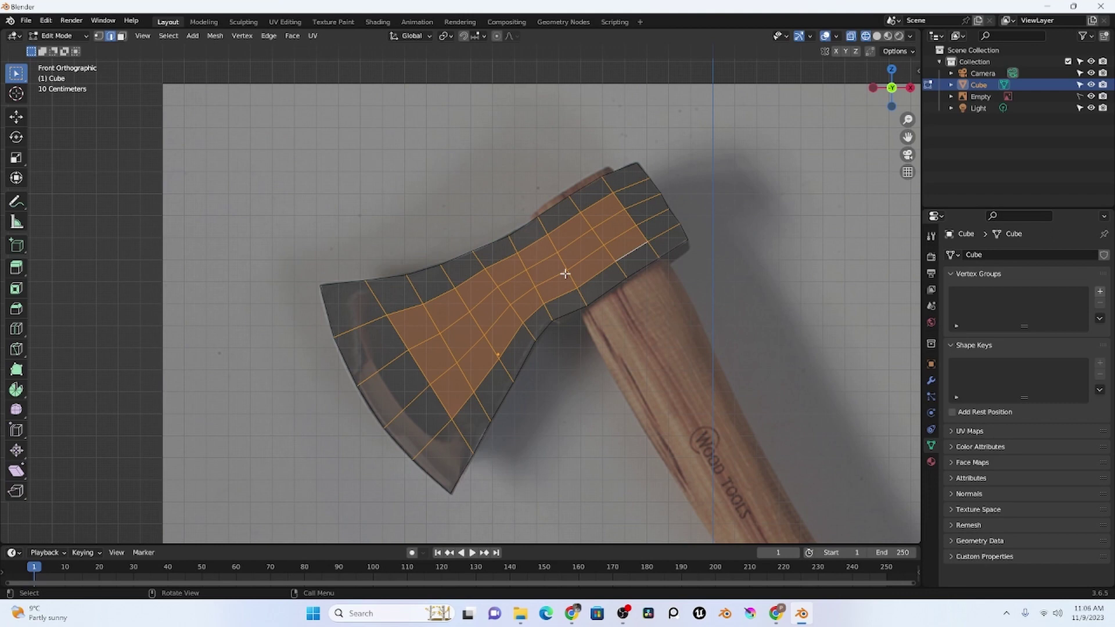
{"action": "key", "text": "x"}
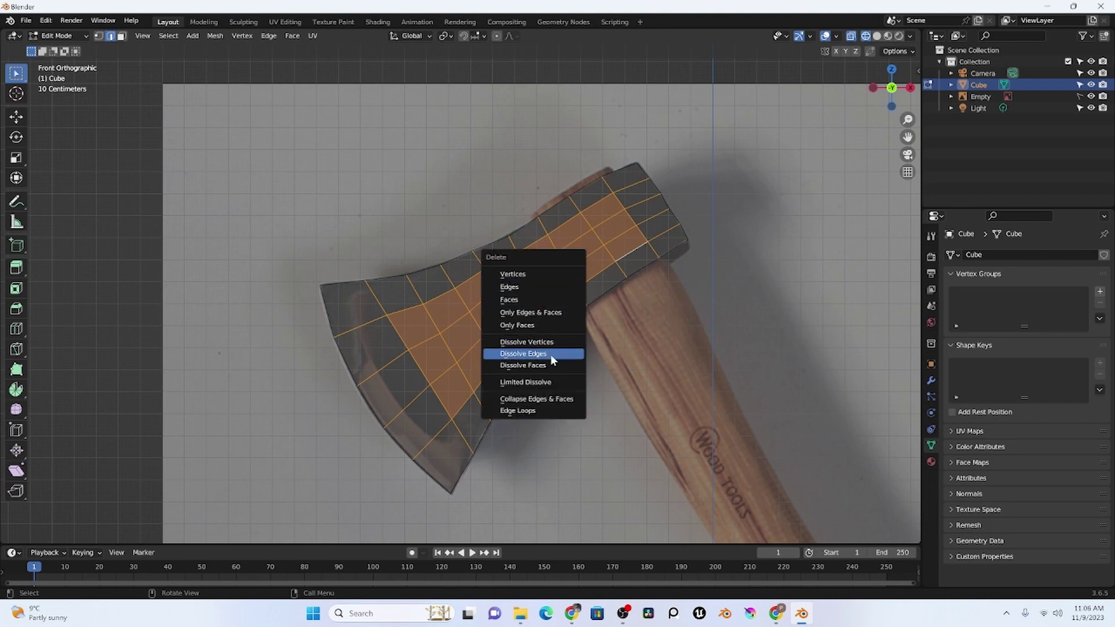
{"action": "left_click", "coordinate": [549, 354]}
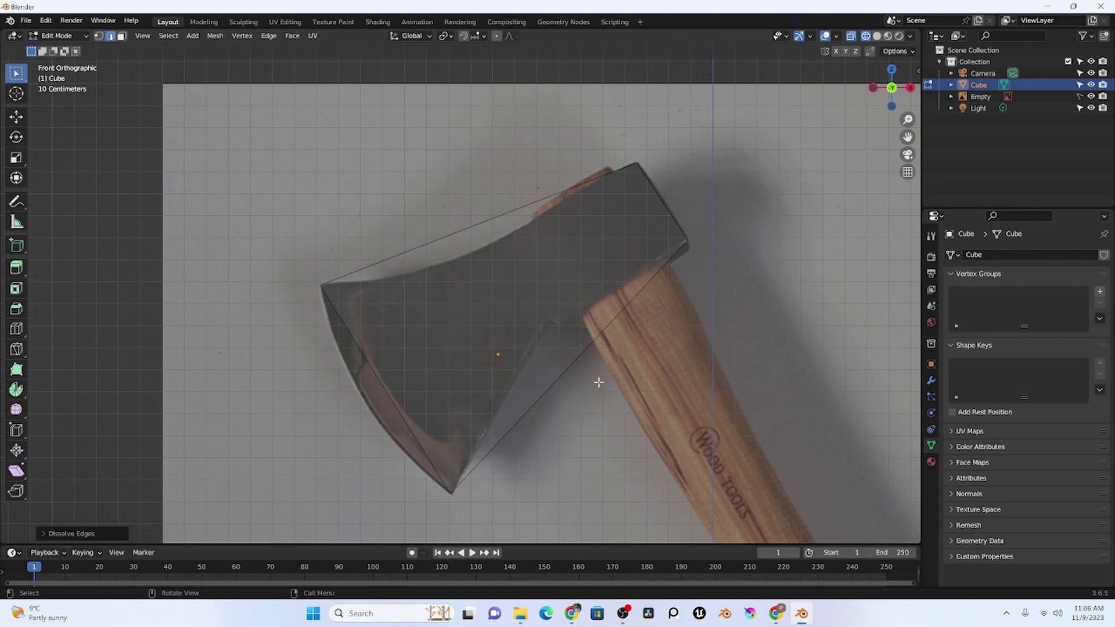
{"action": "mouse_move", "coordinate": [554, 403]}
{"action": "middle_mouse_down"}
{"action": "mouse_move", "coordinate": [635, 416]}
{"action": "mouse_move", "coordinate": [525, 383]}
{"action": "mouse_move", "coordinate": [532, 400]}
{"action": "middle_mouse_up"}
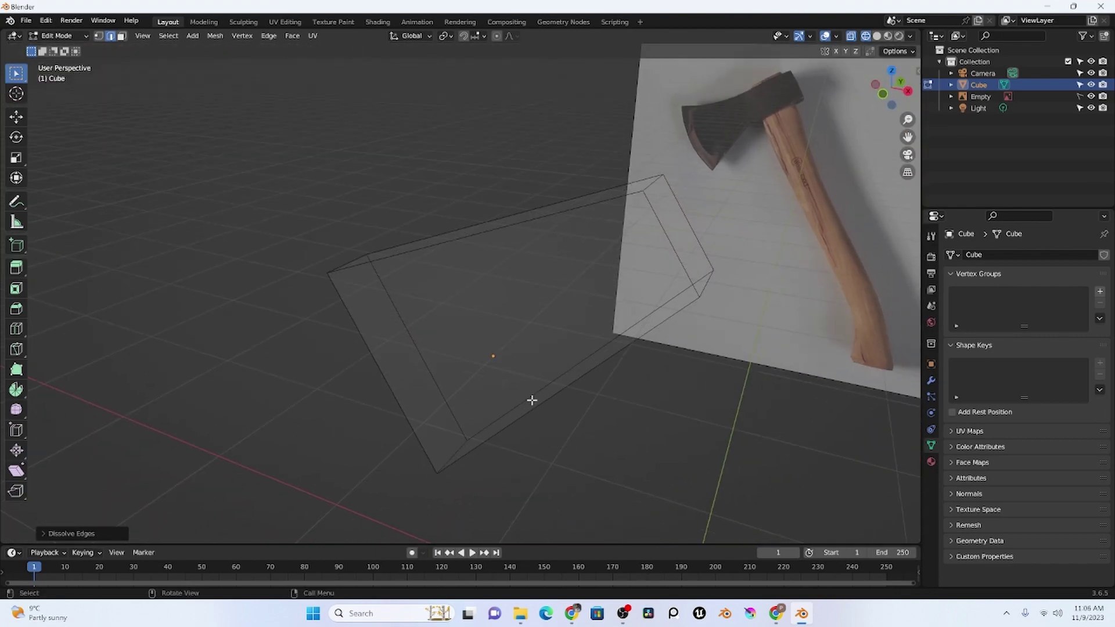
{"action": "key", "text": "KP_1"}
Step: Select the four corner vertices at the blade end and scale them along Y into a thin cutting edge, then deselect them
{"action": "middle_click_drag", "start_coordinate": [477, 393], "coordinate": [652, 410]}
{"action": "mouse_move", "coordinate": [527, 400]}
{"action": "middle_mouse_down"}
{"action": "mouse_move", "coordinate": [598, 425]}
{"action": "mouse_move", "coordinate": [508, 395]}
{"action": "mouse_move", "coordinate": [522, 406]}
{"action": "middle_mouse_up"}
{"action": "key", "text": "a"}
{"action": "key", "text": "alt+a"}
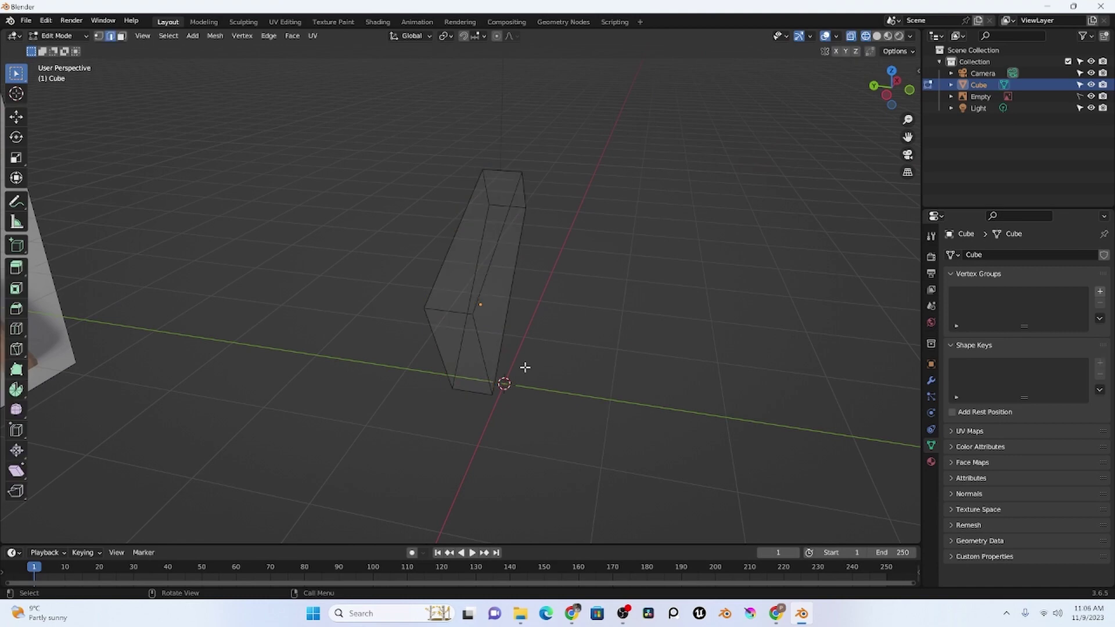
{"action": "left_click", "coordinate": [503, 356]}
{"action": "key", "text": "1"}
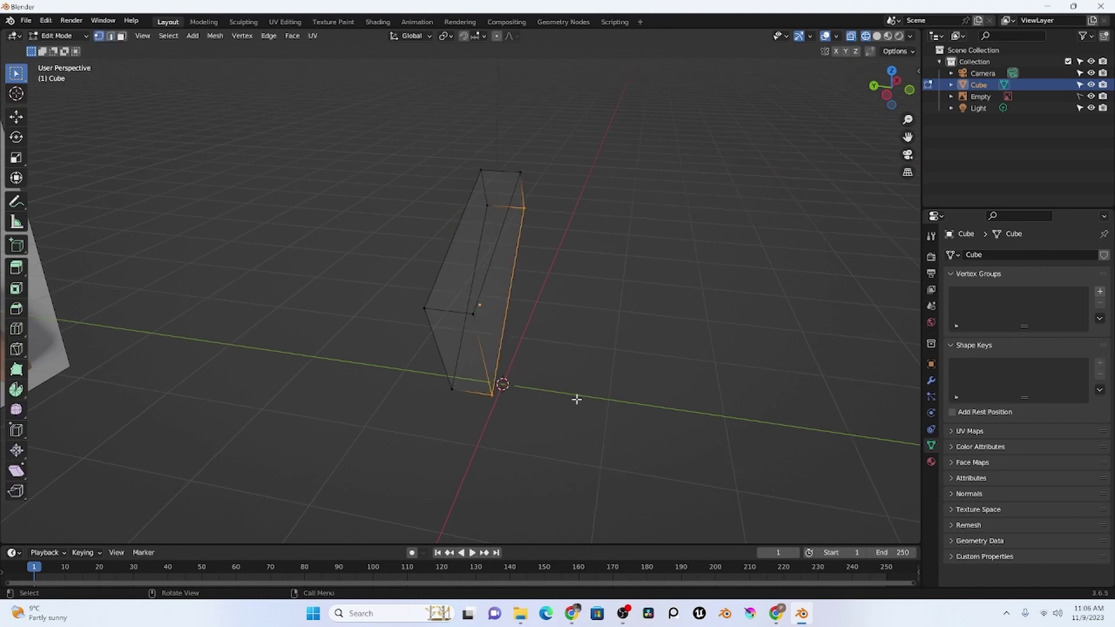
{"action": "key", "text": "alt+a"}
{"action": "left_click_drag", "start_coordinate": [335, 273], "coordinate": [528, 439]}
{"action": "middle_click_drag", "start_coordinate": [528, 439], "coordinate": [578, 411]}
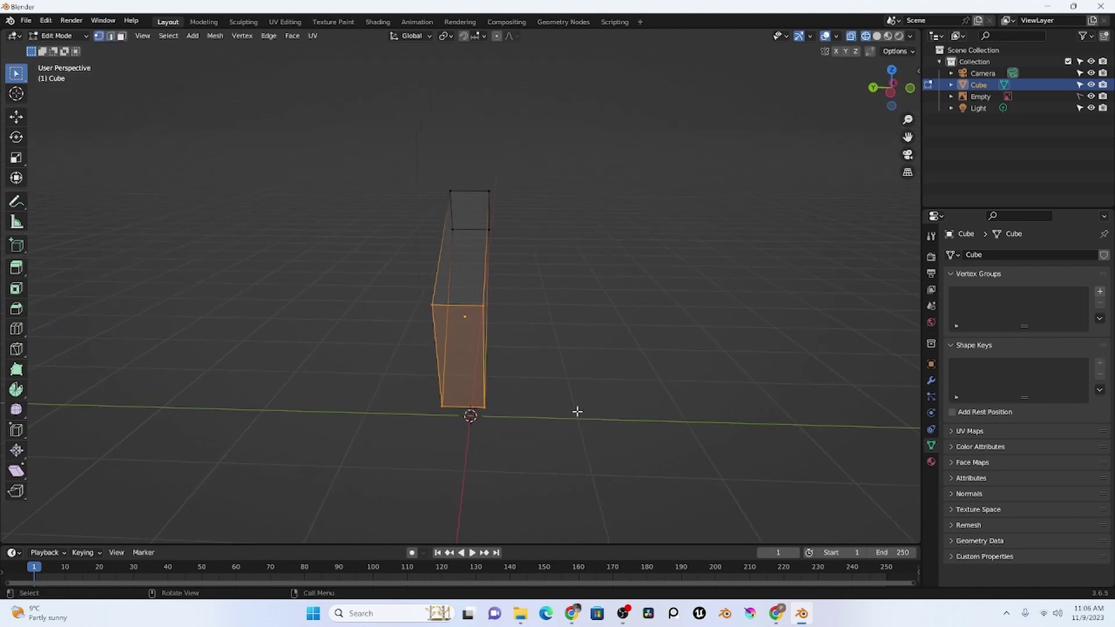
{"action": "key", "text": "s"}
{"action": "key", "text": "y"}
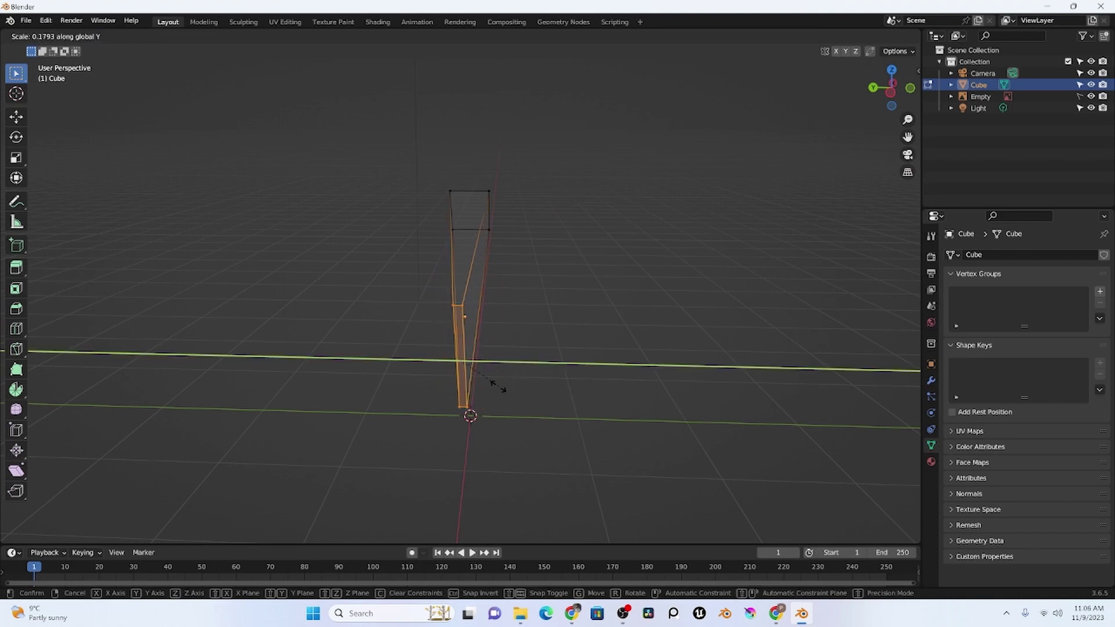
{"action": "left_click", "coordinate": [460, 376]}
{"action": "left_click", "coordinate": [619, 384]}
Step: Add five evenly spaced loop cuts across the axe head in front view
{"action": "key", "text": "KP_1"}
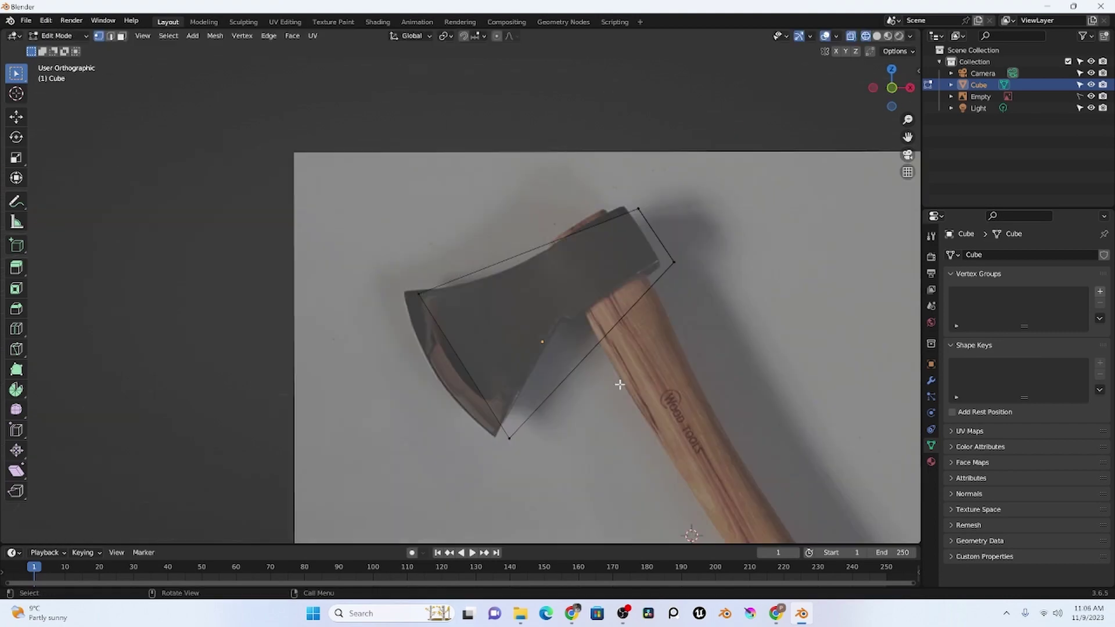
{"action": "key", "text": "ctrl+r"}
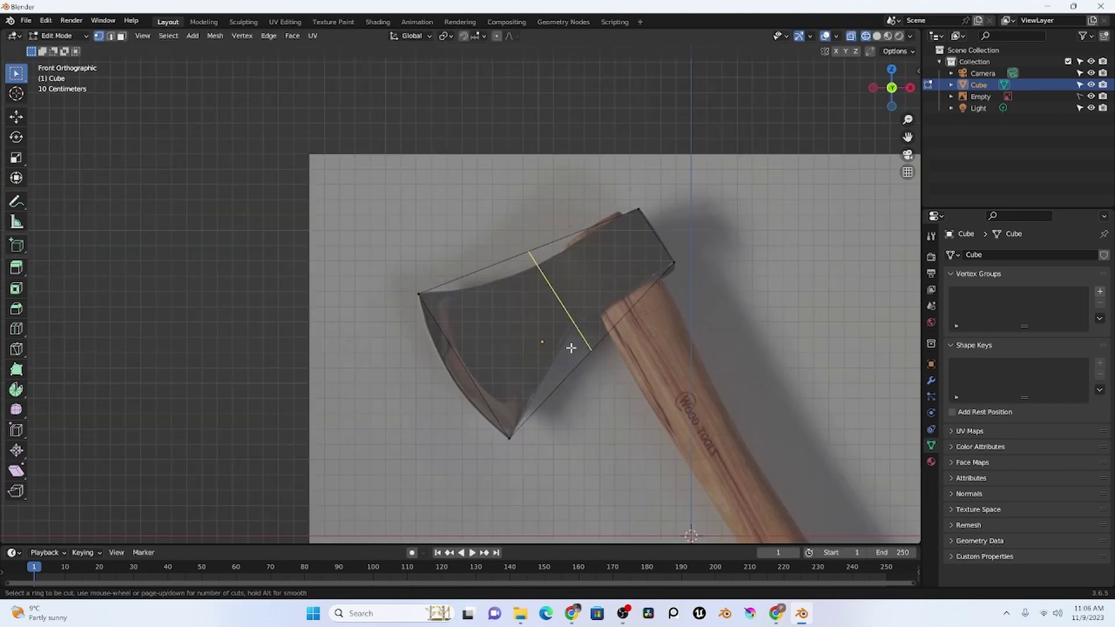
{"action": "scroll", "coordinate": [571, 347], "scroll_direction": "up", "scroll_amount": 4}
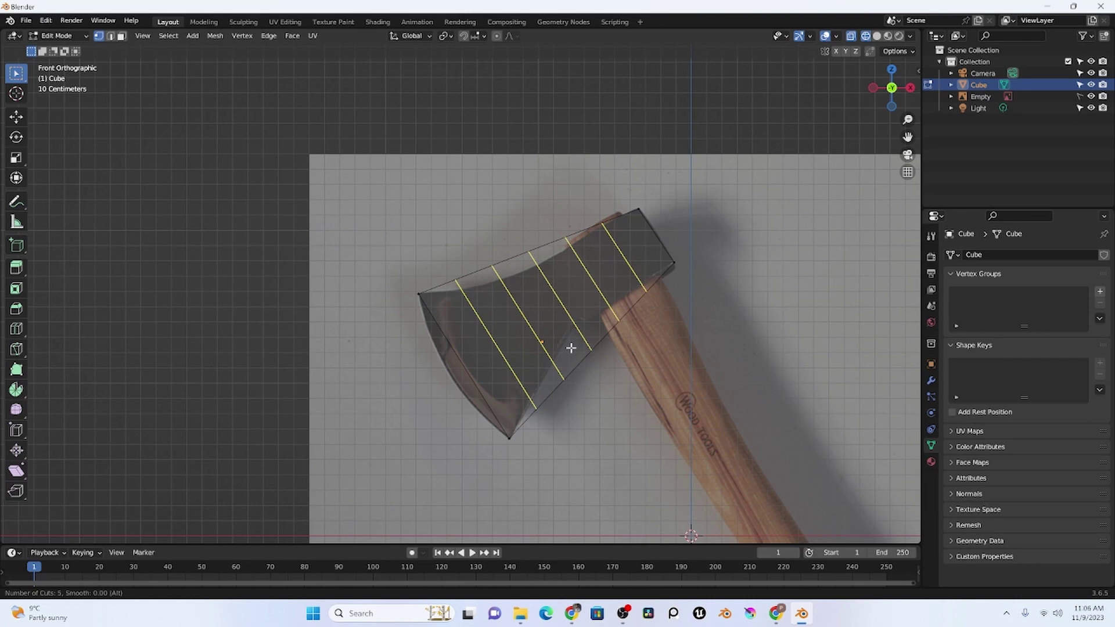
{"action": "left_click", "coordinate": [571, 347]}
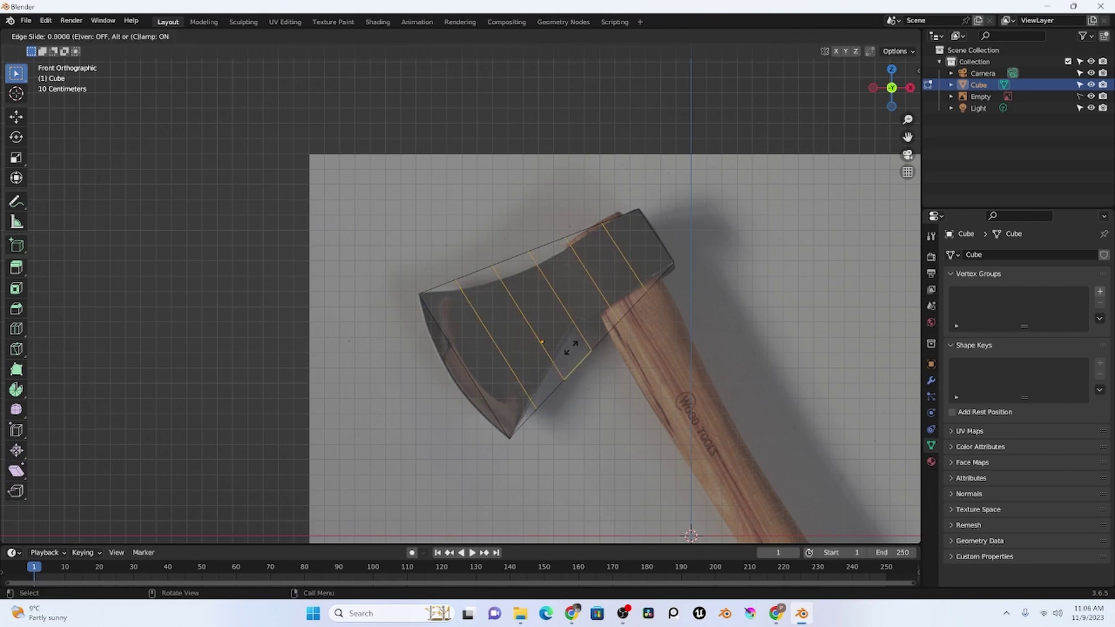
{"action": "right_click", "coordinate": [571, 348]}
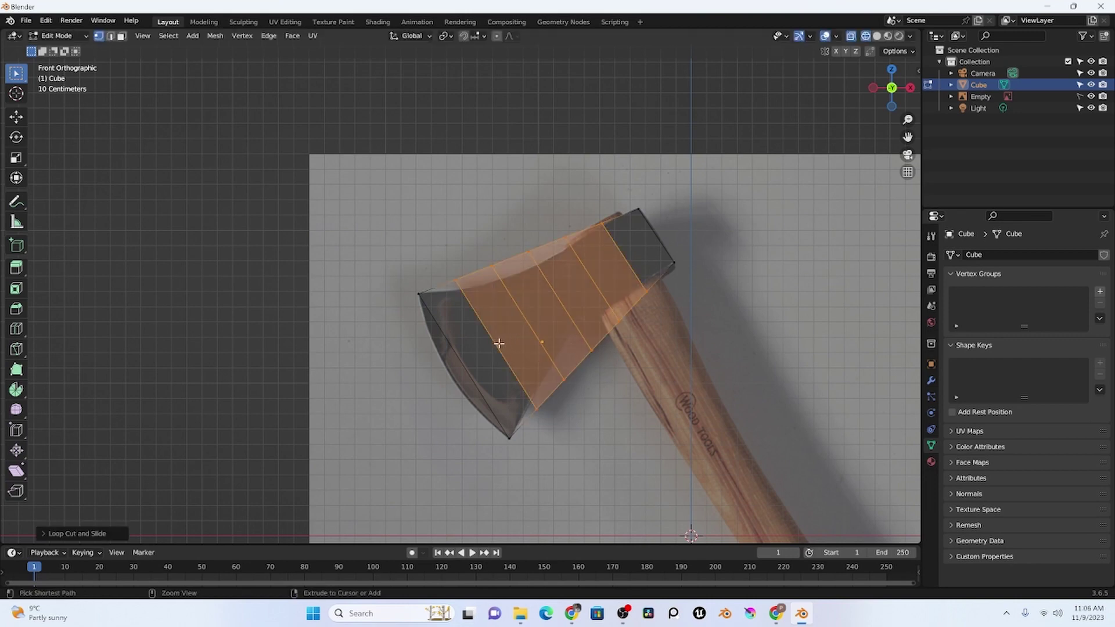
Step: Add four evenly spaced loop cuts lengthwise from the blade to the back end, then clear the selection
{"action": "key", "text": "ctrl+r"}
{"action": "scroll", "coordinate": [499, 343], "scroll_direction": "up", "scroll_amount": 2}
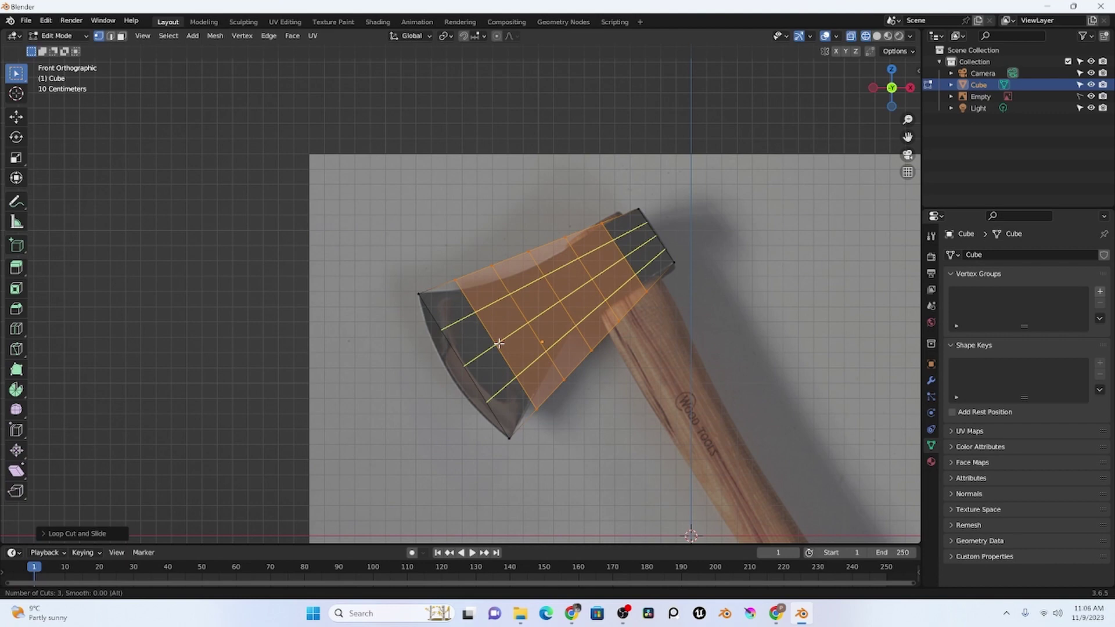
{"action": "left_click", "coordinate": [500, 343]}
{"action": "right_click", "coordinate": [500, 343]}
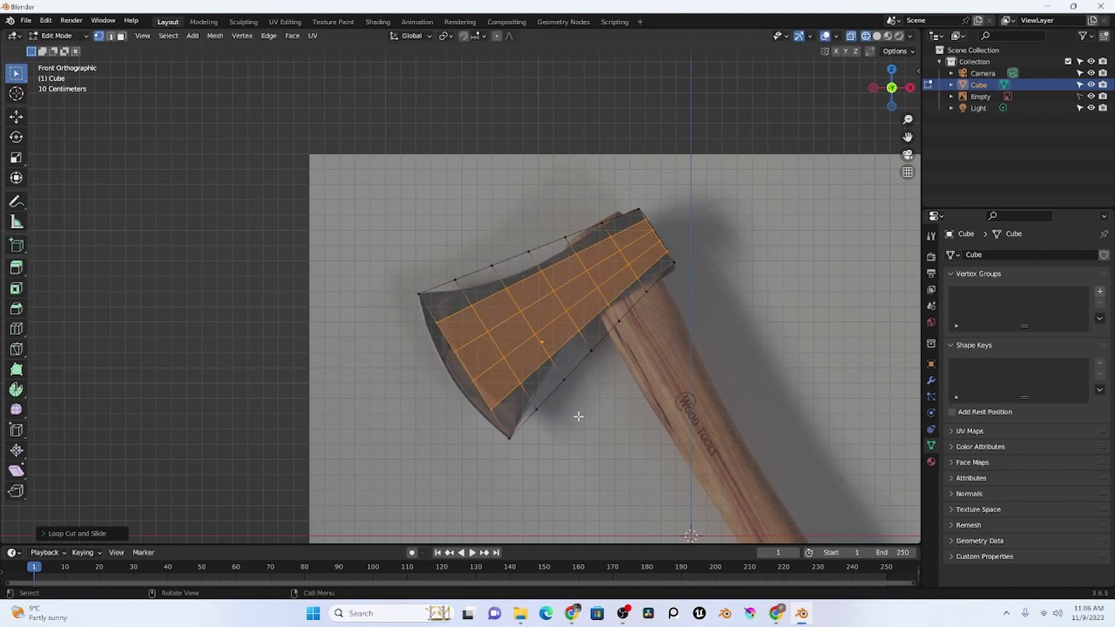
{"action": "key", "text": "alt+a"}
Step: Move the four intermediate vertices of the blade edge outward onto the curved cutting edge in the reference
{"action": "scroll", "coordinate": [398, 331], "scroll_direction": "up", "scroll_amount": 3}
{"action": "left_click", "coordinate": [422, 346]}
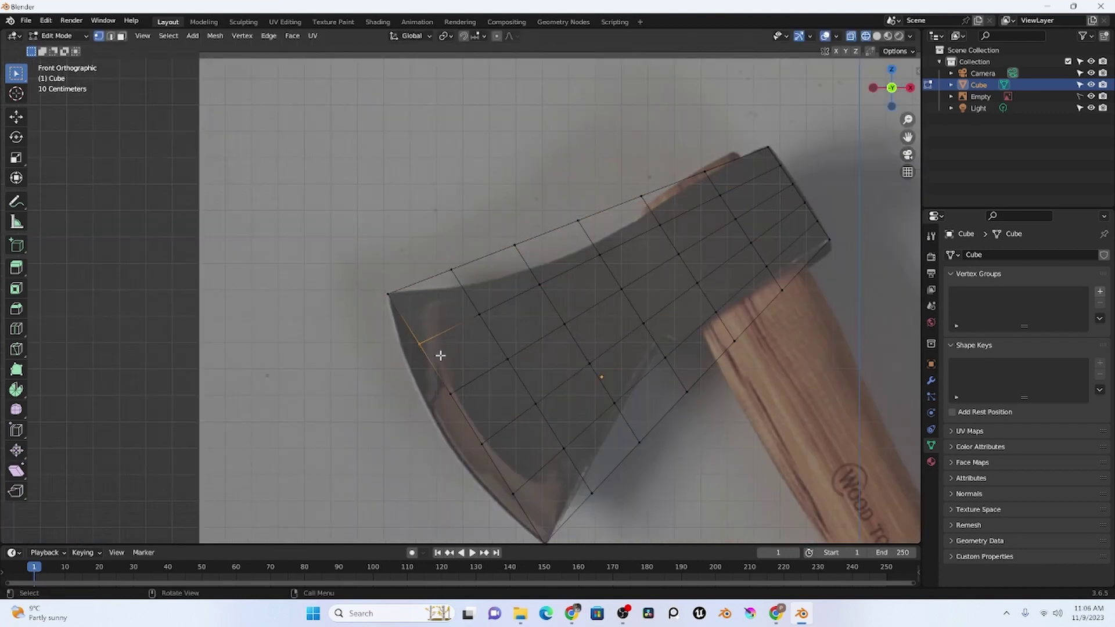
{"action": "key", "text": "g"}
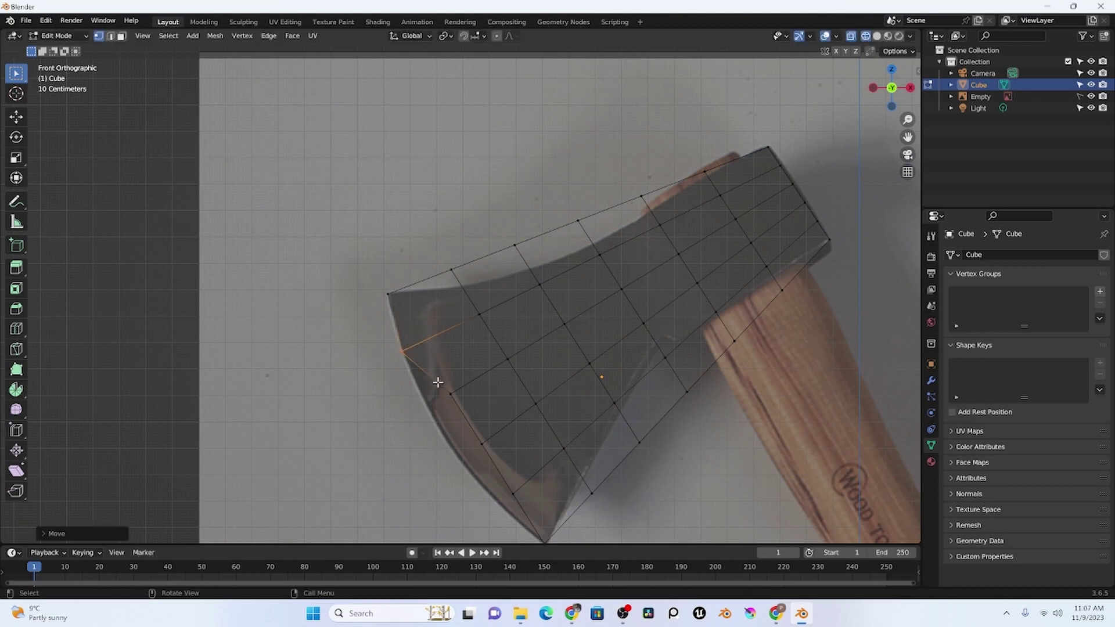
{"action": "left_click", "coordinate": [435, 415]}
{"action": "key", "text": "g"}
{"action": "left_click_drag", "start_coordinate": [456, 421], "coordinate": [527, 504]}
{"action": "left_click", "coordinate": [486, 484]}
{"action": "key", "text": "g"}
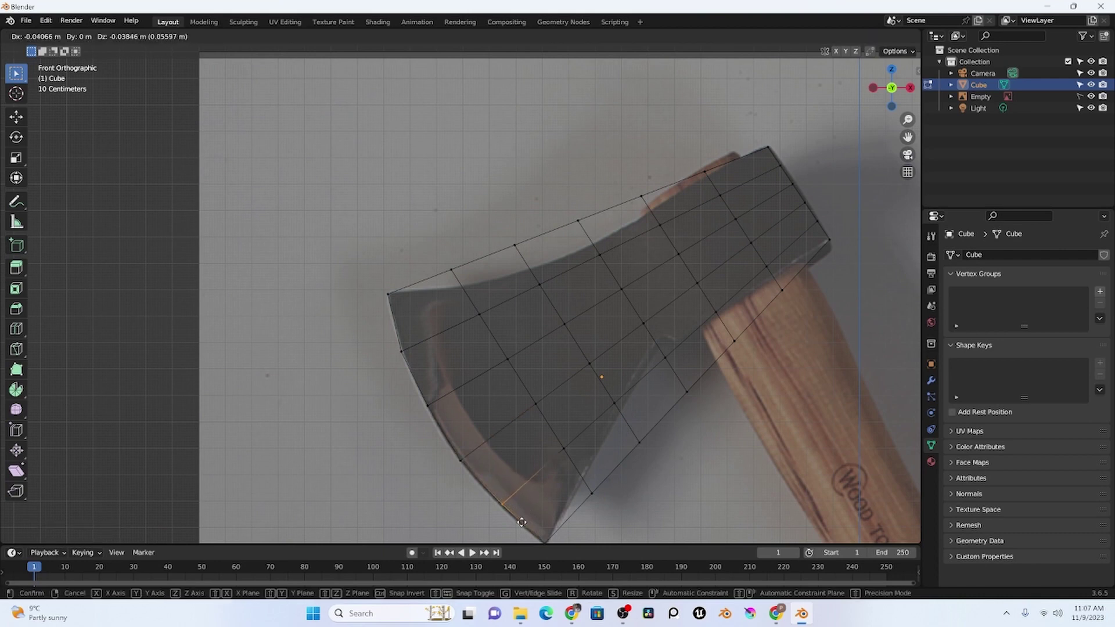
{"action": "left_click", "coordinate": [521, 523]}
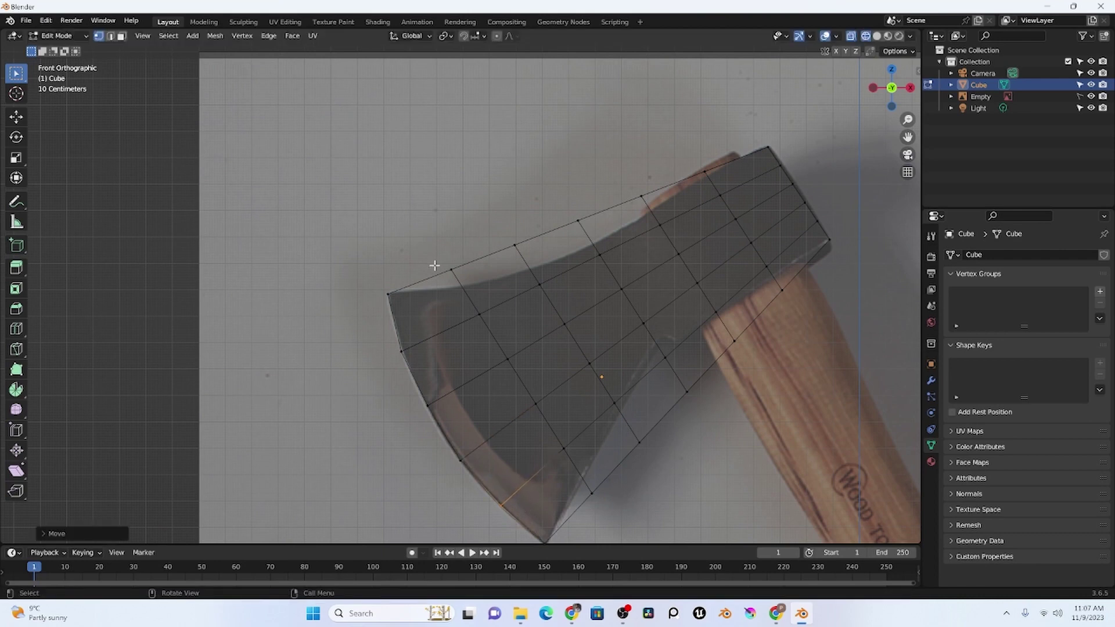
Step: Move the vertices along the axe head's upper edge down onto its concave outline in the reference
{"action": "left_click_drag", "start_coordinate": [434, 266], "coordinate": [471, 297]}
{"action": "key", "text": "g"}
{"action": "left_click", "coordinate": [539, 285]}
{"action": "left_click_drag", "start_coordinate": [560, 200], "coordinate": [585, 230]}
{"action": "key", "text": "g"}
{"action": "left_click", "coordinate": [596, 256]}
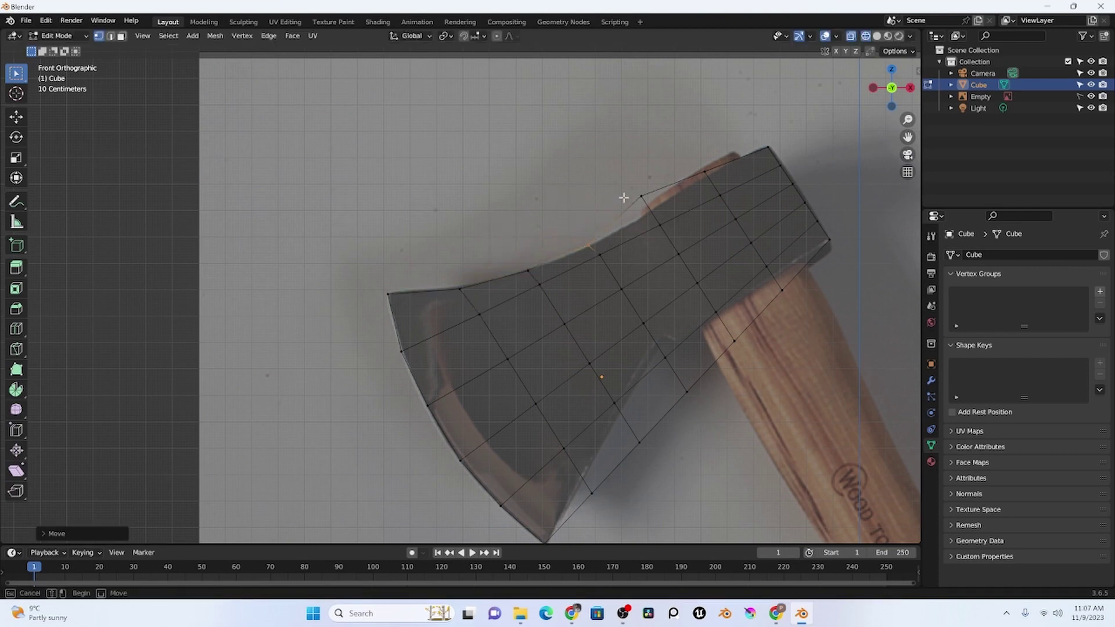
{"action": "left_click_drag", "start_coordinate": [622, 194], "coordinate": [668, 216]}
{"action": "key", "text": "g"}
{"action": "left_click", "coordinate": [679, 226]}
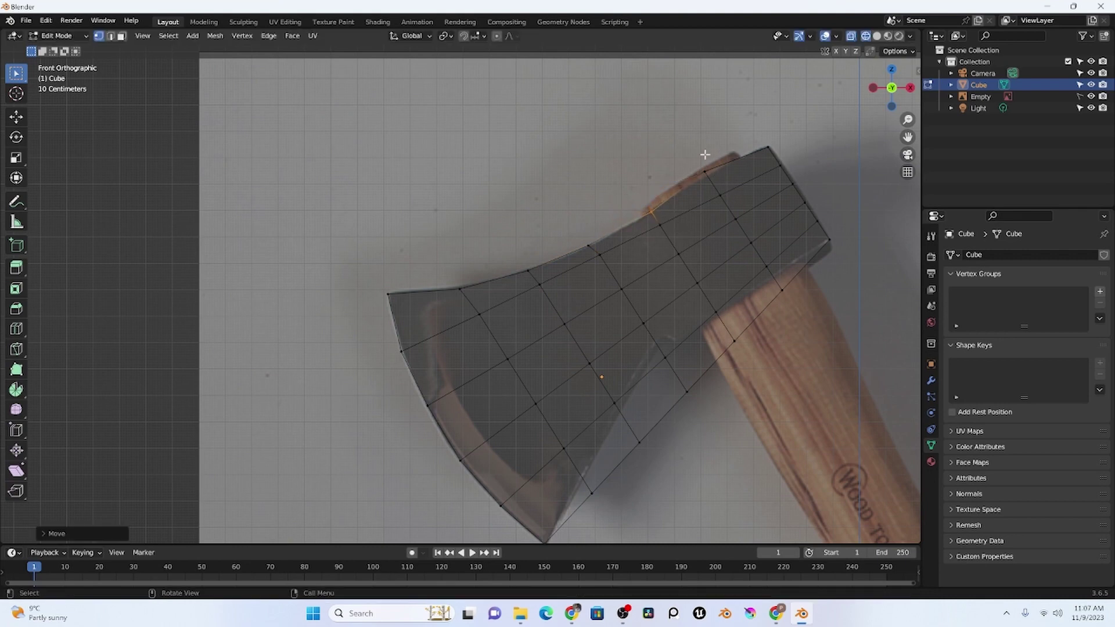
{"action": "left_click_drag", "start_coordinate": [705, 154], "coordinate": [711, 180]}
Step: Nudge the intermediate vertices on the back end of the axe head onto its outline
{"action": "left_click_drag", "start_coordinate": [777, 158], "coordinate": [794, 176]}
{"action": "key", "text": "g"}
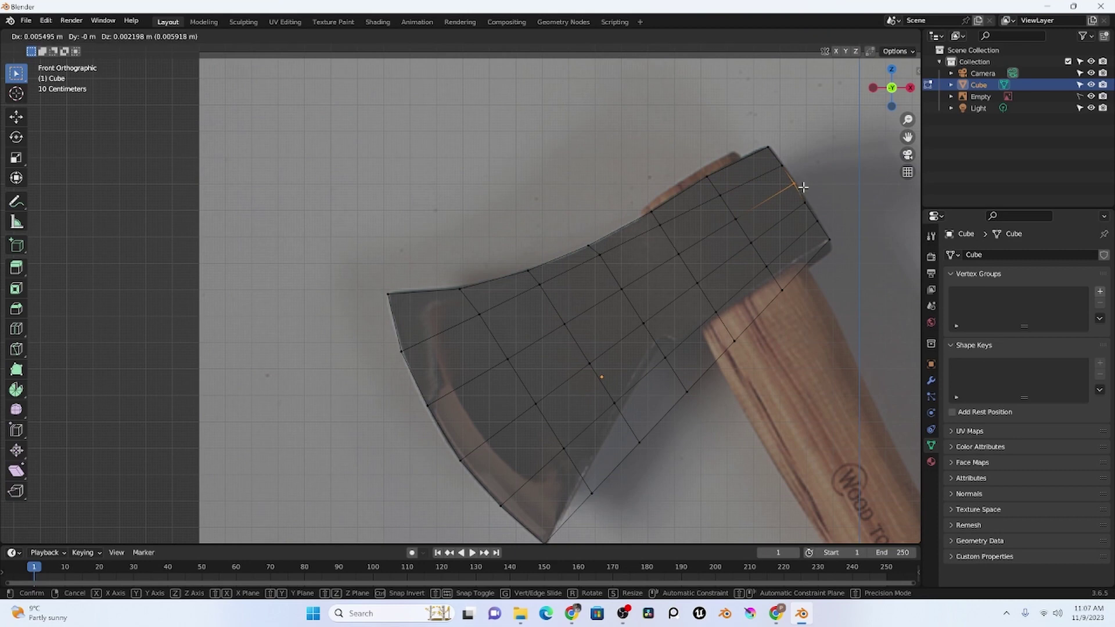
{"action": "left_click", "coordinate": [803, 188]}
{"action": "left_click", "coordinate": [810, 208]}
{"action": "left_click_drag", "start_coordinate": [808, 208], "coordinate": [825, 226]}
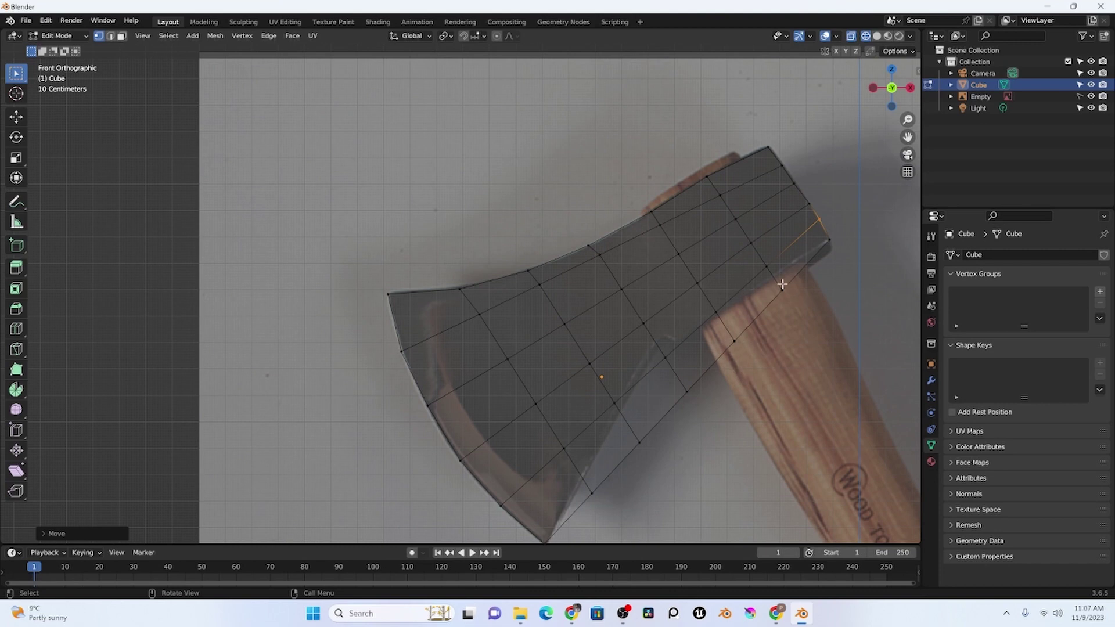
Step: Move the three rear vertices of the axe head's lower edge up onto its outline around the handle and inner notch
{"action": "left_click_drag", "start_coordinate": [767, 268], "coordinate": [775, 274]}
{"action": "left_click_drag", "start_coordinate": [700, 299], "coordinate": [732, 337]}
{"action": "left_click_drag", "start_coordinate": [623, 341], "coordinate": [694, 402]}
{"action": "key", "text": "g"}
{"action": "left_click", "coordinate": [683, 389]}
Step: Try to pull the lower-edge vertex inward to the notch in front of the handle, and undo the moves
{"action": "left_click_drag", "start_coordinate": [666, 362], "coordinate": [698, 403]}
{"action": "key", "text": "g"}
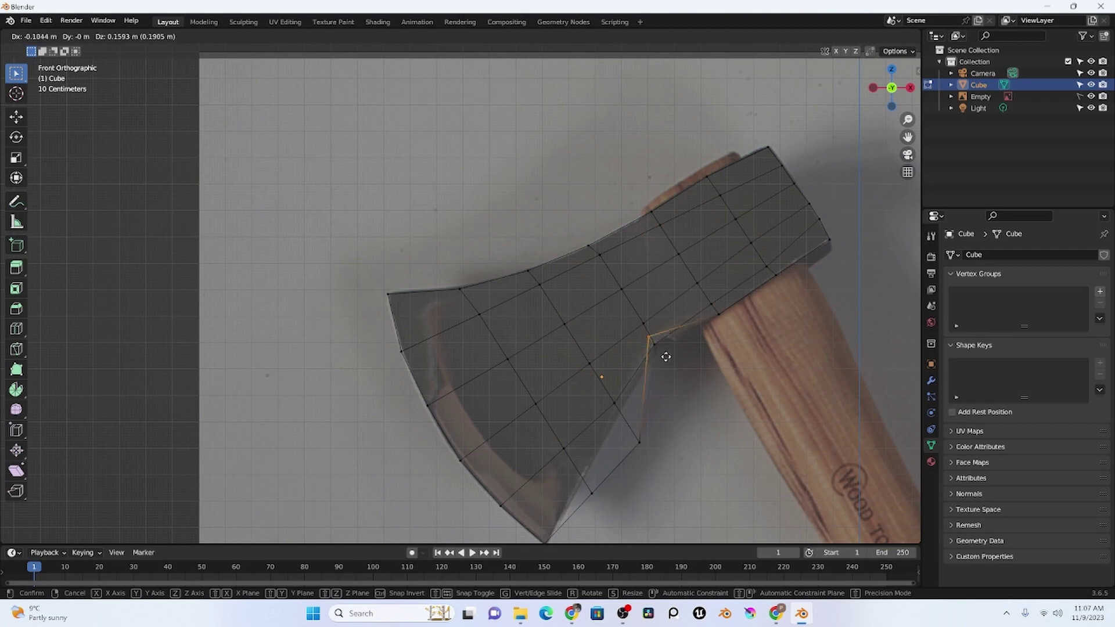
{"action": "left_click", "coordinate": [659, 350]}
{"action": "key", "text": "g"}
{"action": "left_click", "coordinate": [642, 326]}
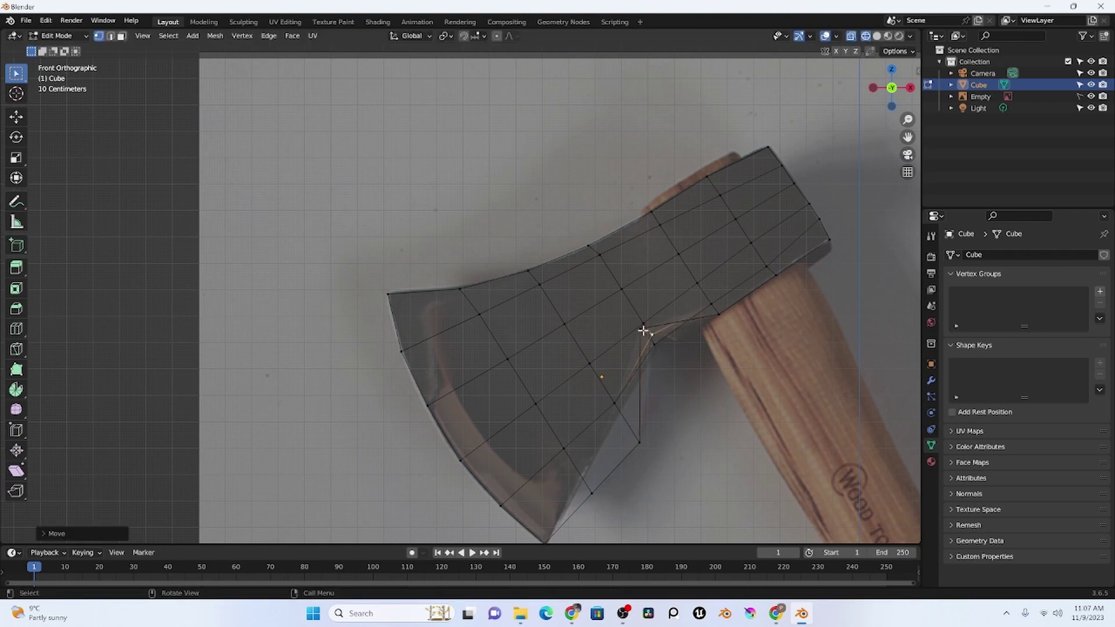
{"action": "key", "text": "g"}
{"action": "left_click", "coordinate": [660, 348]}
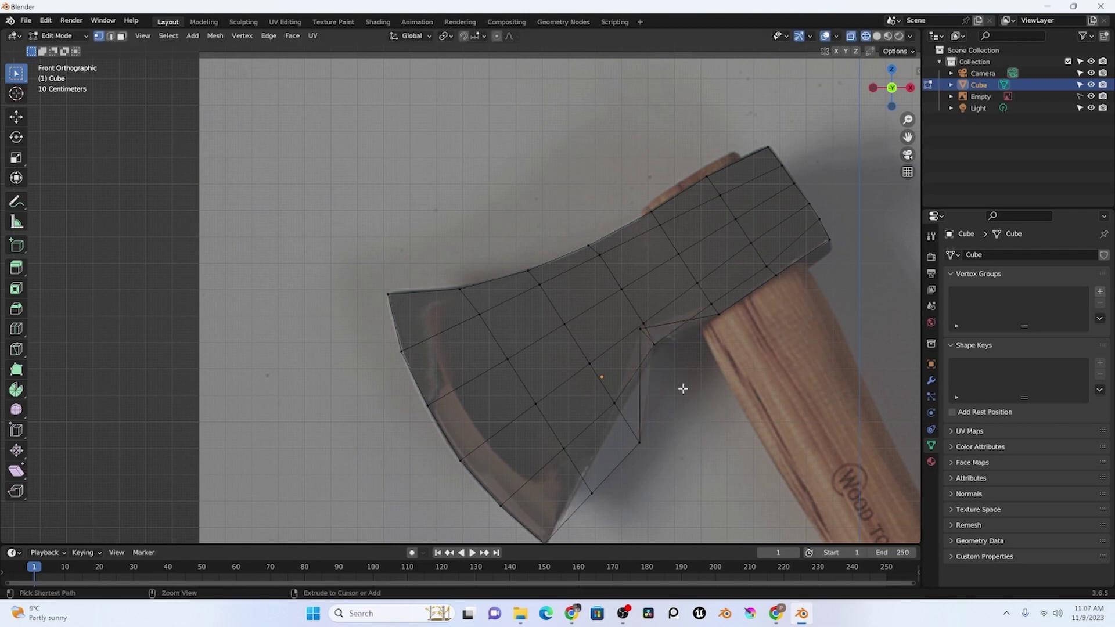
{"action": "key", "text": "ctrl+z"}
{"action": "key", "text": "ctrl+z"}
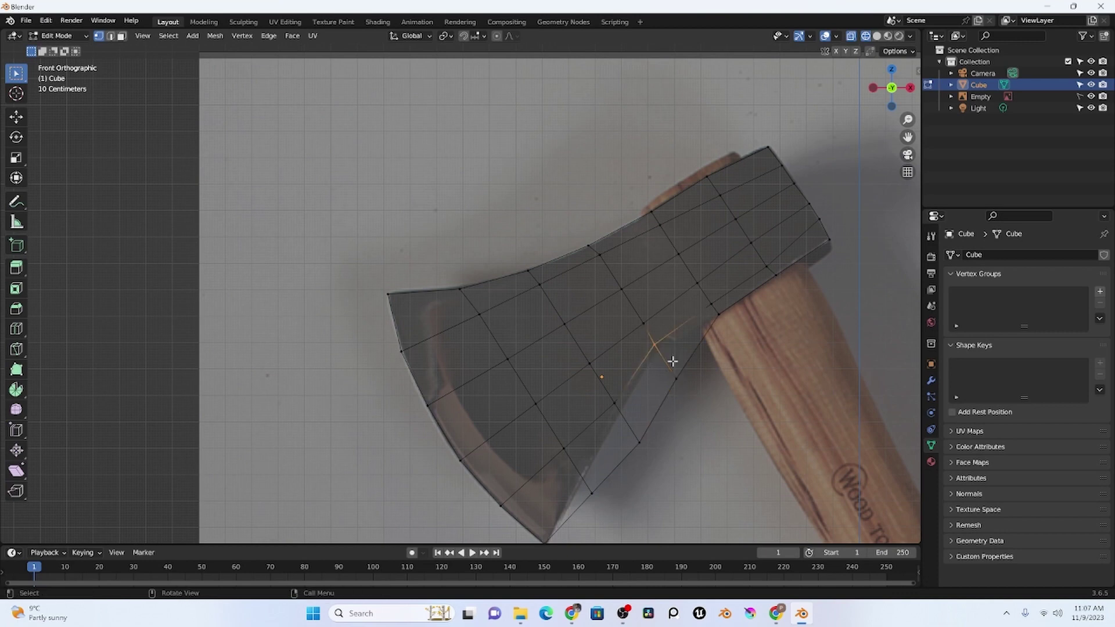
Step: Move the interior vertex beside the notch inward and bring the lower-edge vertex up to the notch corner
{"action": "key", "text": "g"}
{"action": "left_click", "coordinate": [666, 351]}
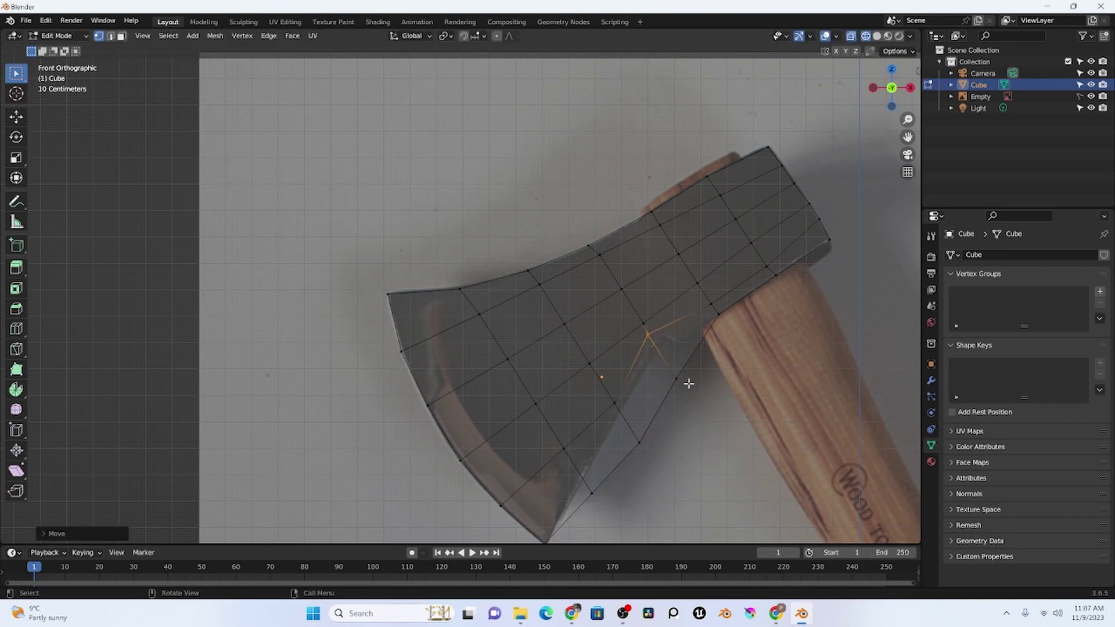
{"action": "key", "text": "g"}
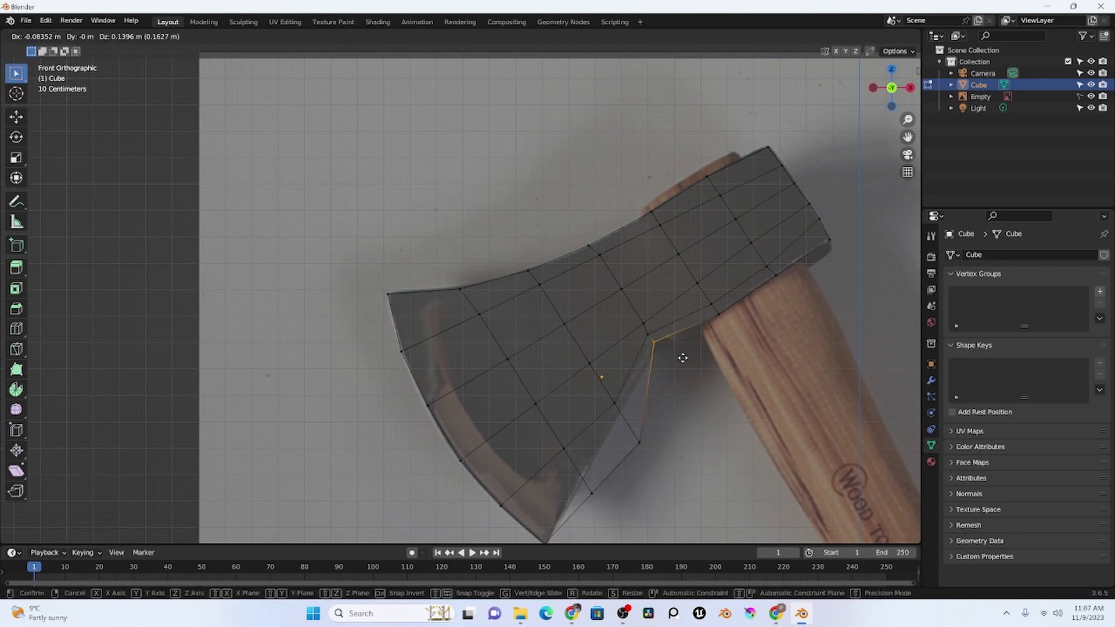
{"action": "left_click", "coordinate": [660, 334]}
Step: Shift the two interior vertices above the notch upward toward the axe head's upper edge
{"action": "left_click", "coordinate": [646, 323]}
{"action": "key", "text": "g"}
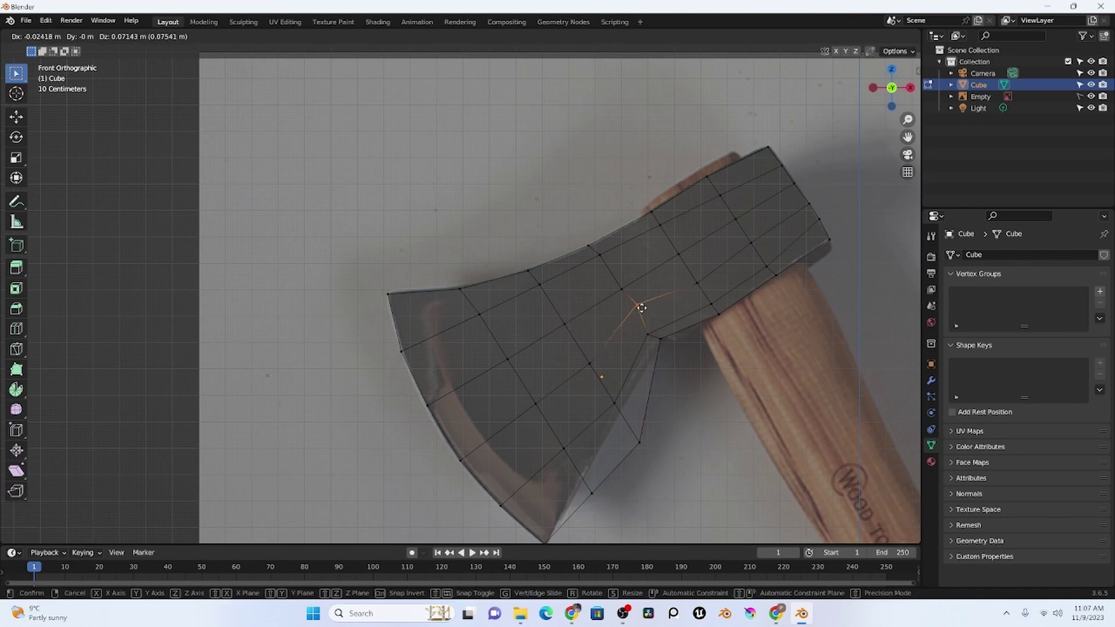
{"action": "left_click", "coordinate": [637, 301]}
{"action": "left_click", "coordinate": [616, 283]}
{"action": "key", "text": "g"}
{"action": "left_click", "coordinate": [621, 277]}
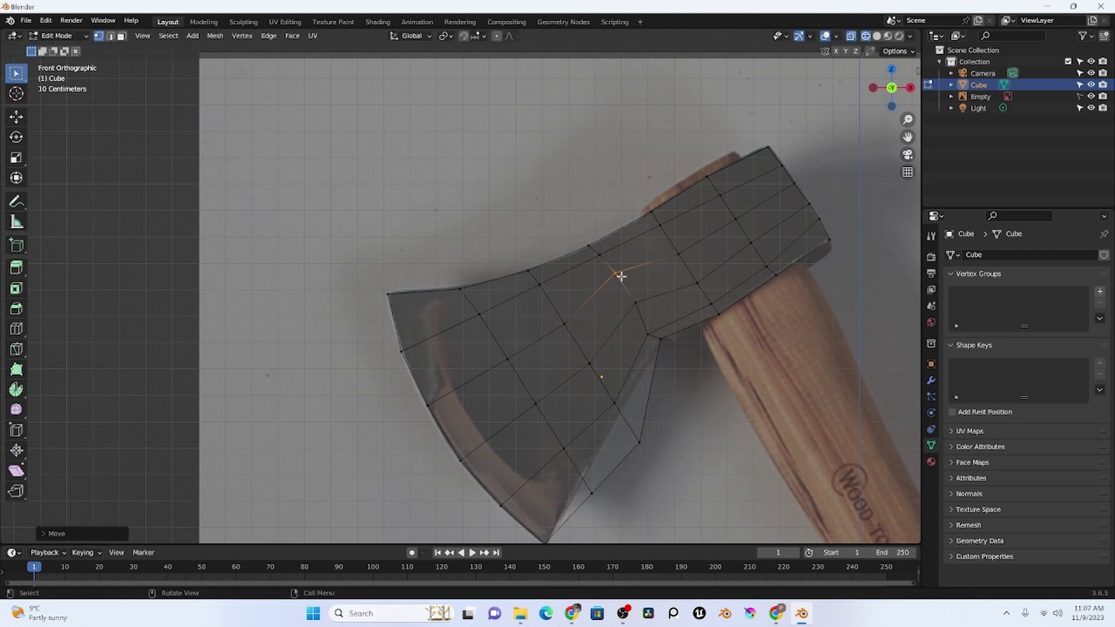
Step: Refine the notch corner vertex outward onto the reference outline and readjust the two interior vertices next to it
{"action": "left_click", "coordinate": [647, 333]}
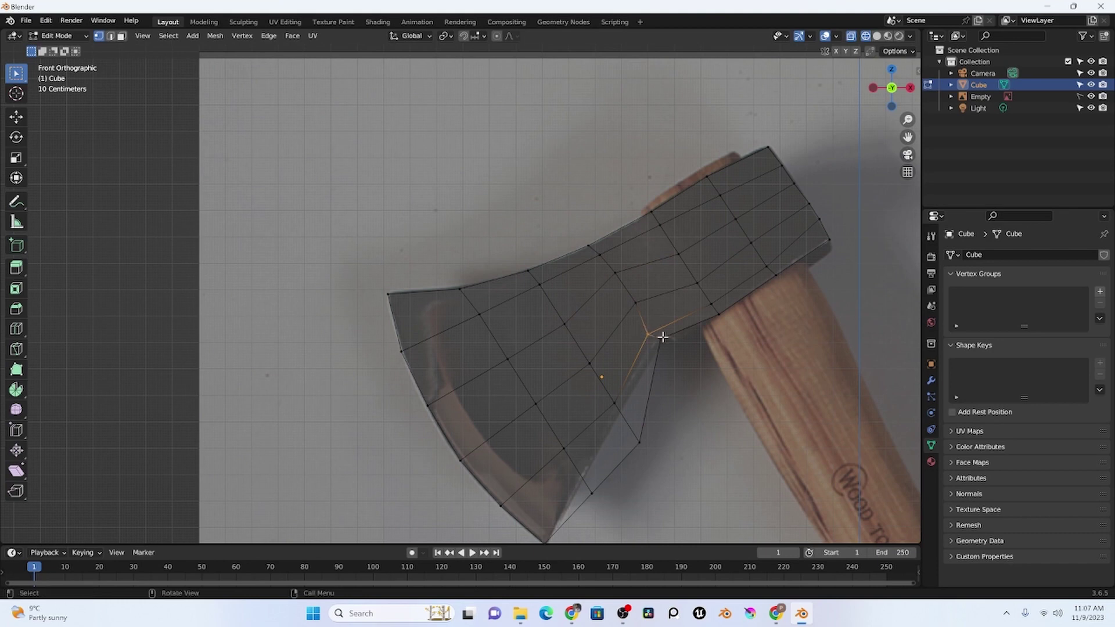
{"action": "key", "text": "g"}
{"action": "left_click", "coordinate": [665, 324]}
{"action": "key", "text": "g"}
{"action": "left_click", "coordinate": [667, 343]}
{"action": "left_click", "coordinate": [684, 367]}
{"action": "left_click", "coordinate": [660, 338]}
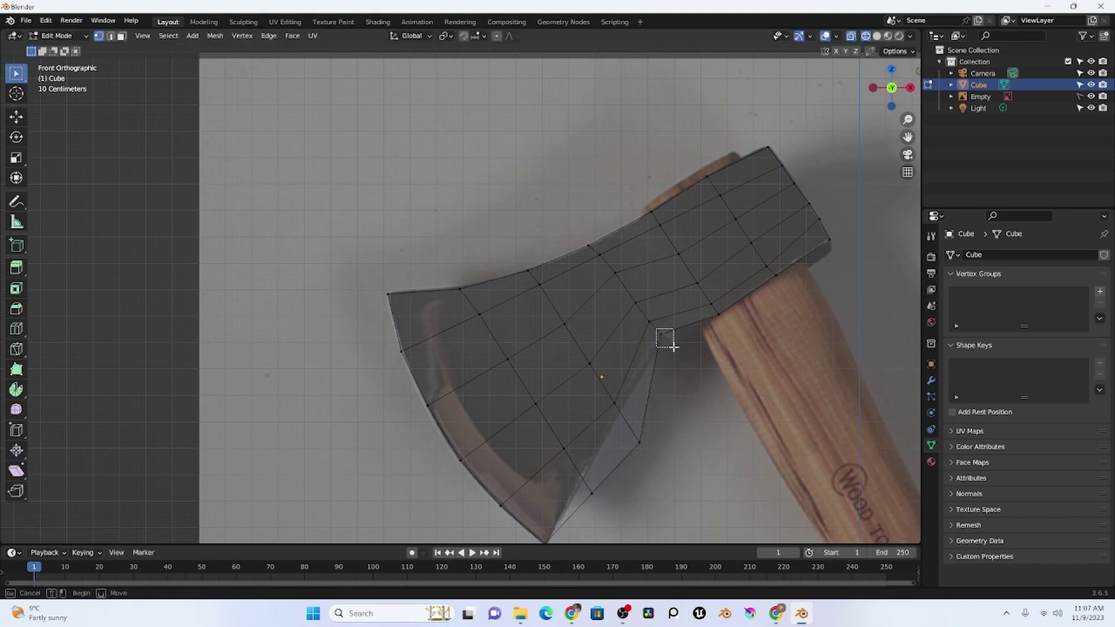
{"action": "key", "text": "g"}
{"action": "left_click", "coordinate": [684, 349]}
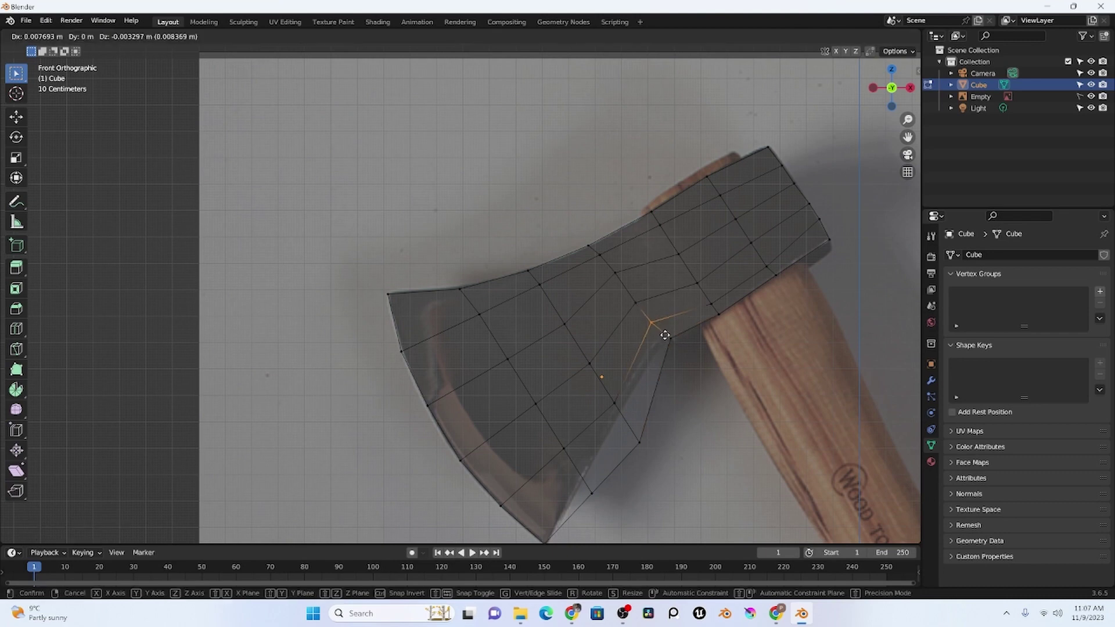
{"action": "left_click", "coordinate": [635, 301]}
{"action": "key", "text": "g"}
{"action": "left_click", "coordinate": [649, 311]}
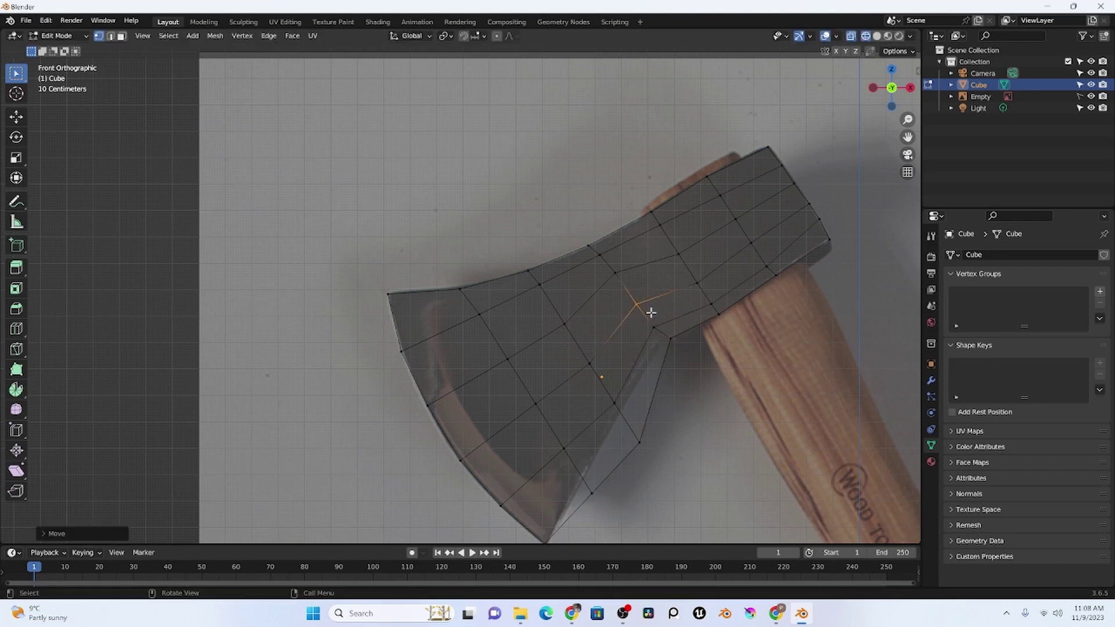
Step: Move the lower-edge vertex in front of the notch and its neighbouring interior vertex inward to follow the outline
{"action": "left_click", "coordinate": [745, 438]}
{"action": "left_click_drag", "start_coordinate": [605, 395], "coordinate": [642, 430]}
{"action": "key", "text": "g"}
{"action": "left_click", "coordinate": [631, 413]}
{"action": "left_click", "coordinate": [695, 448]}
{"action": "left_click", "coordinate": [639, 441]}
{"action": "key", "text": "g"}
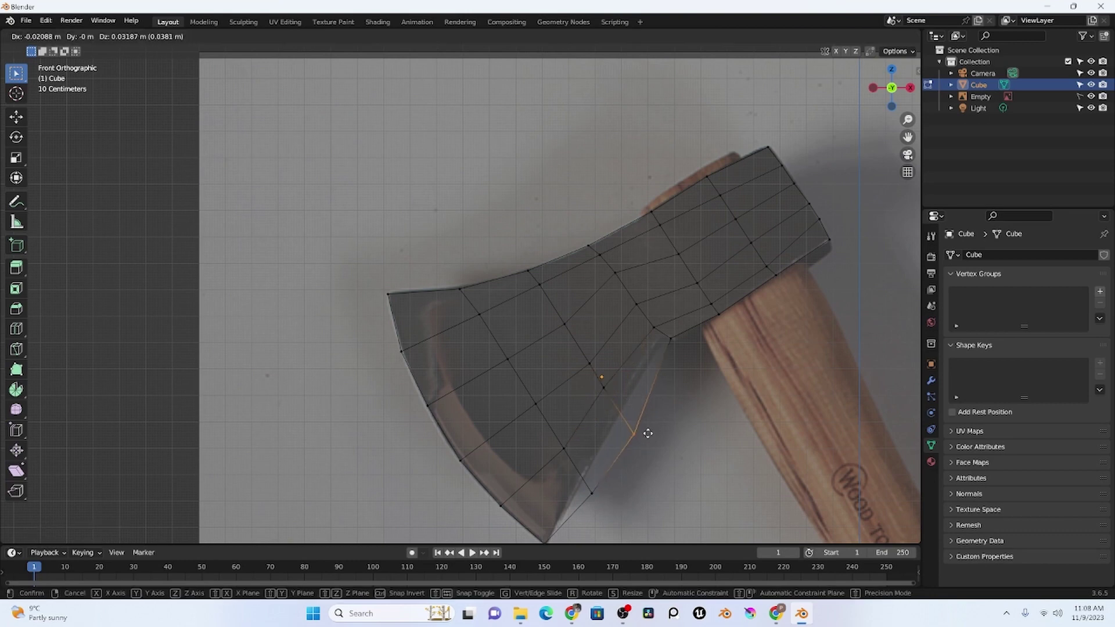
{"action": "left_click", "coordinate": [632, 413]}
{"action": "left_click", "coordinate": [630, 413]}
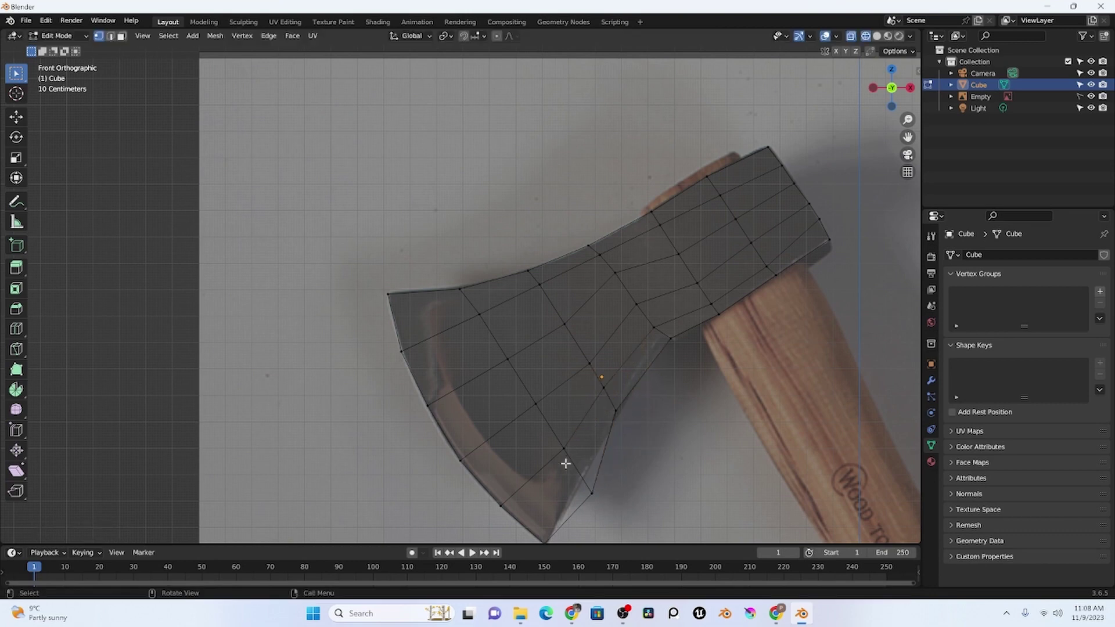
Step: Move the lower-edge vertex nearest the blade's bottom tip inward onto the reference outline
{"action": "left_click_drag", "start_coordinate": [565, 461], "coordinate": [614, 516]}
{"action": "key", "text": "g"}
{"action": "left_click", "coordinate": [604, 503]}
{"action": "left_click", "coordinate": [604, 482]}
{"action": "scroll", "coordinate": [634, 479], "scroll_direction": "down", "scroll_amount": 2}
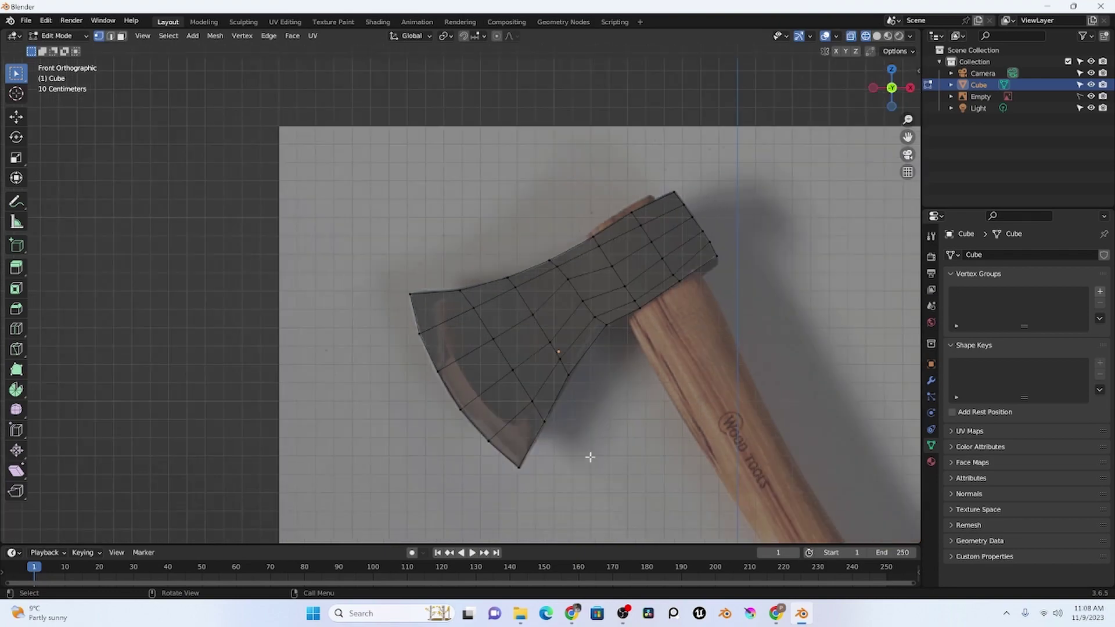
{"action": "scroll", "coordinate": [590, 457], "scroll_direction": "up", "scroll_amount": 2}
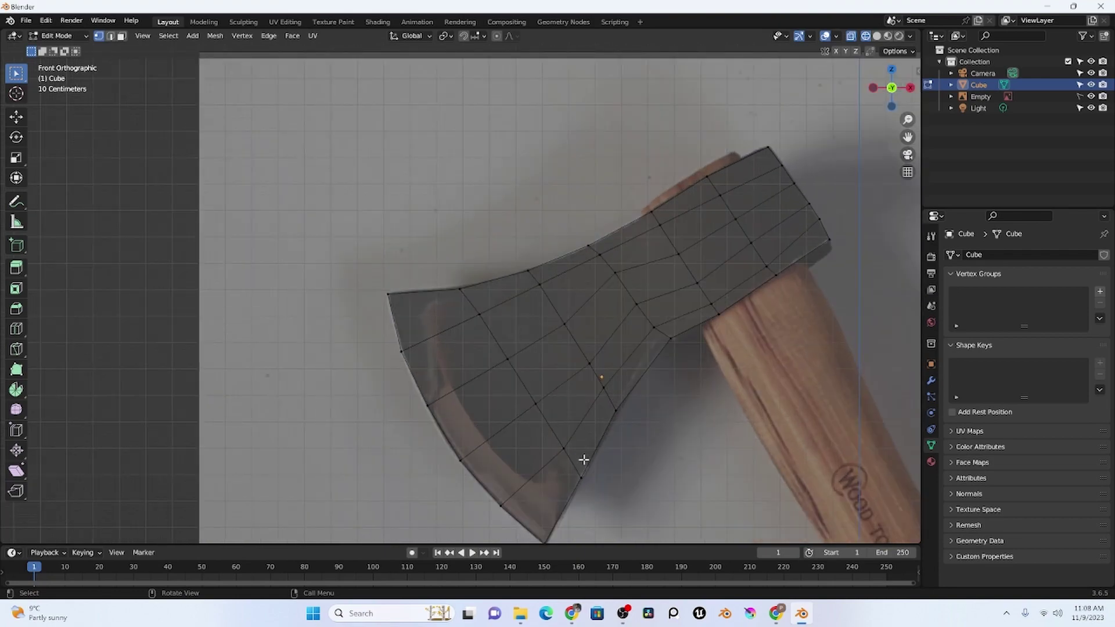
{"action": "scroll", "coordinate": [649, 455], "scroll_direction": "down", "scroll_amount": 3}
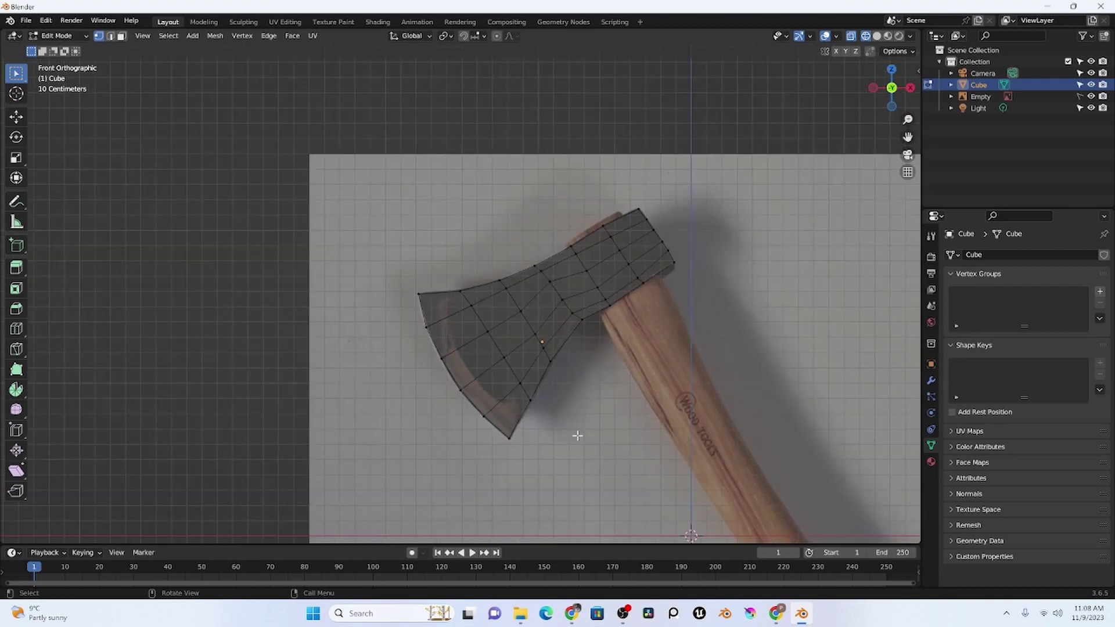
Step: Return to Object Mode, show the axe head in solid shading to inspect it, and restore the front view
{"action": "key", "text": "Tab"}
{"action": "middle_click_drag", "start_coordinate": [535, 392], "coordinate": [601, 395]}
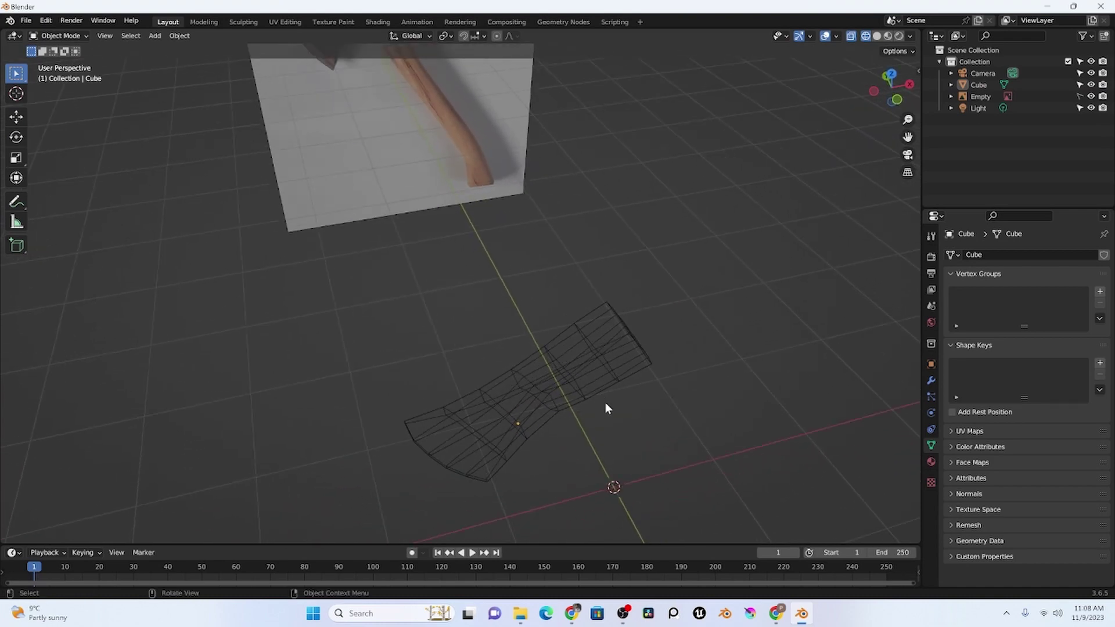
{"action": "key", "text": "z"}
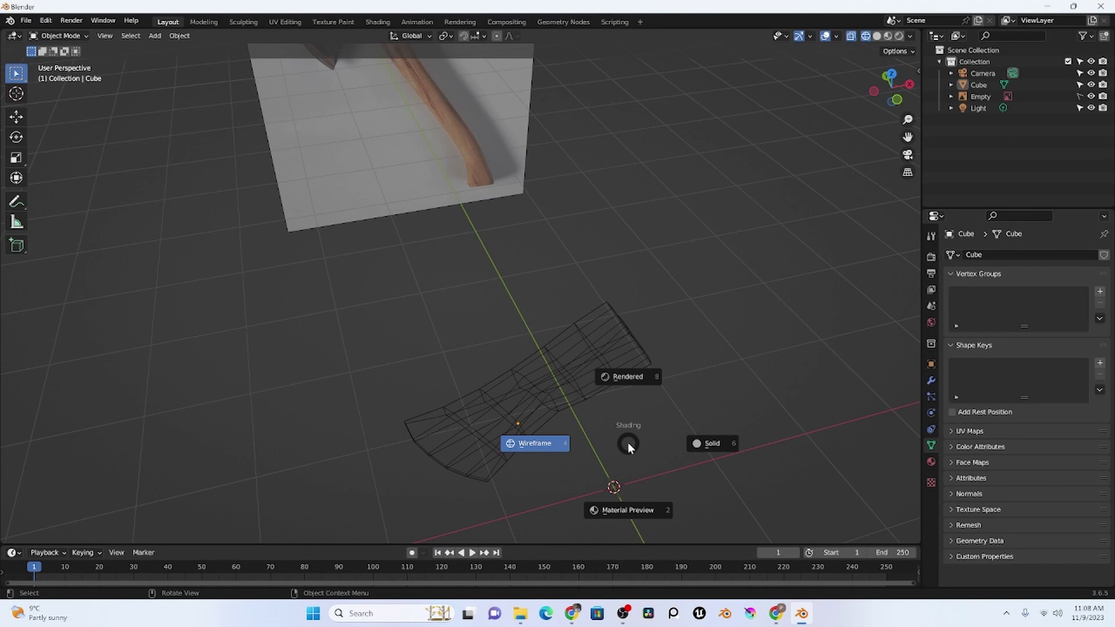
{"action": "left_click", "coordinate": [725, 444]}
{"action": "middle_click_drag", "start_coordinate": [641, 444], "coordinate": [583, 443]}
{"action": "left_click", "coordinate": [593, 374]}
{"action": "key", "text": "Tab"}
{"action": "key", "text": "Tab"}
{"action": "key", "text": "KP_1"}
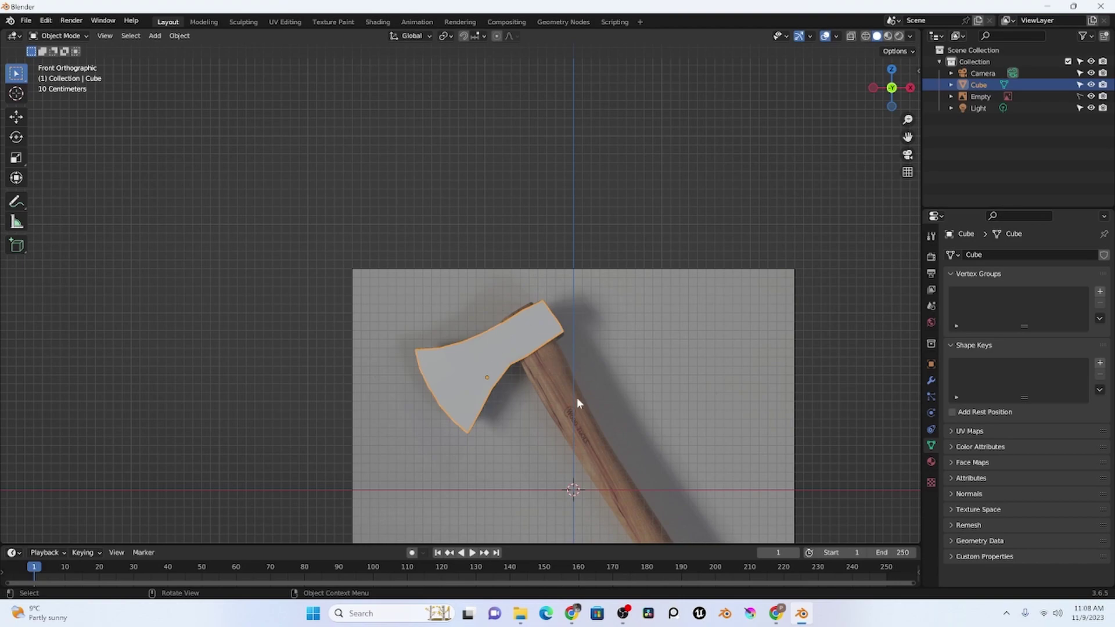
Step: Add a mesh cube at the origin and set its size to 2.37 m
{"action": "scroll", "coordinate": [576, 397], "scroll_direction": "down", "scroll_amount": 4}
{"action": "key", "text": "shift+a"}
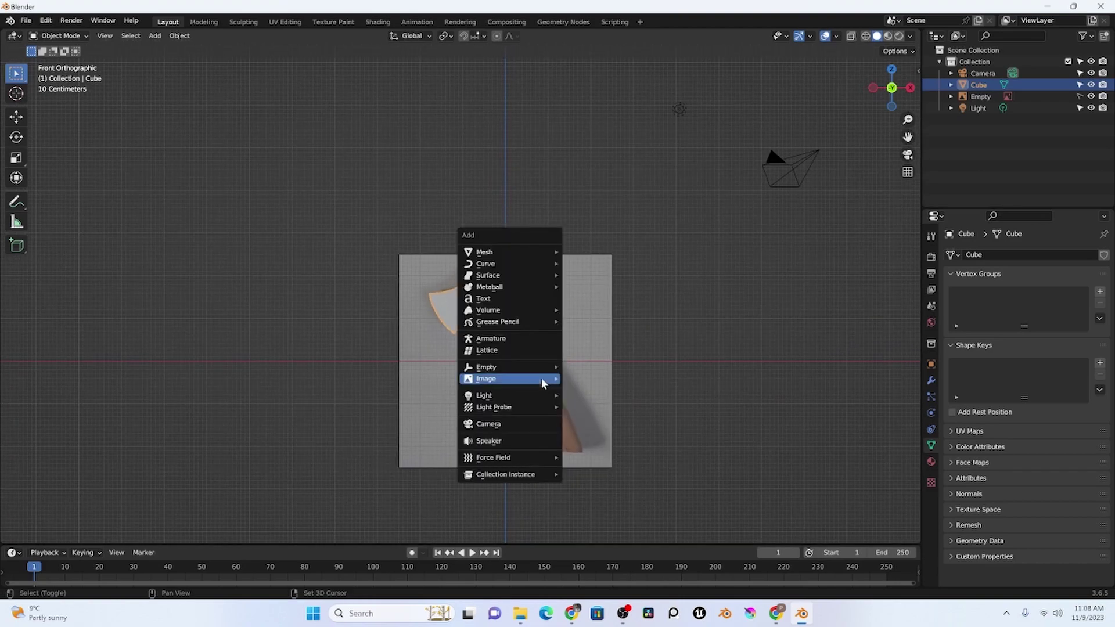
{"action": "mouse_move", "coordinate": [503, 251]}
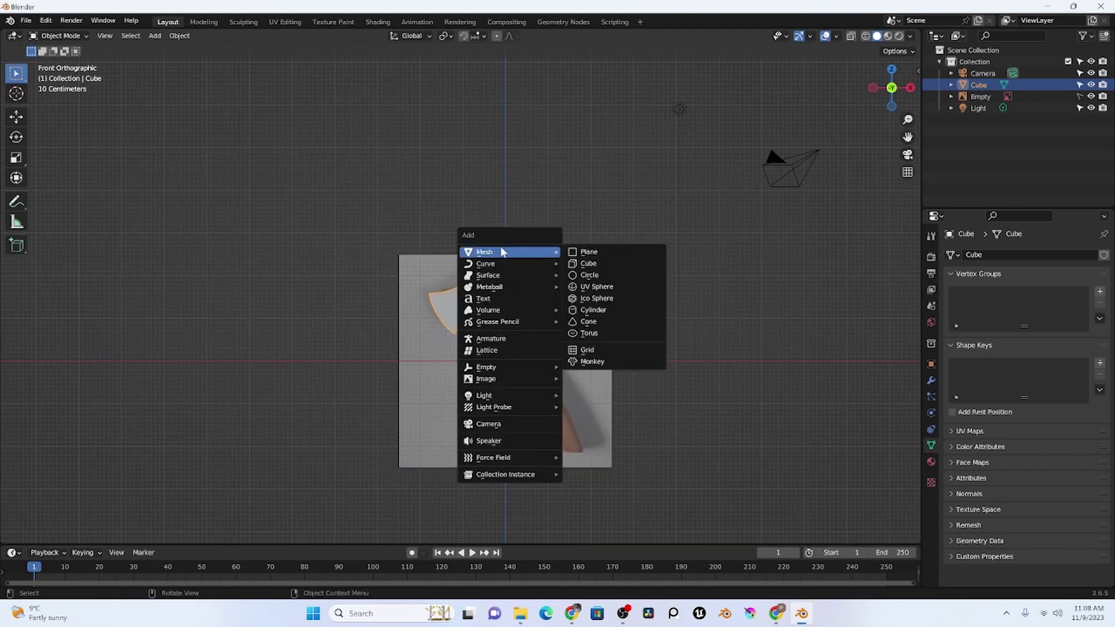
{"action": "left_click", "coordinate": [594, 264]}
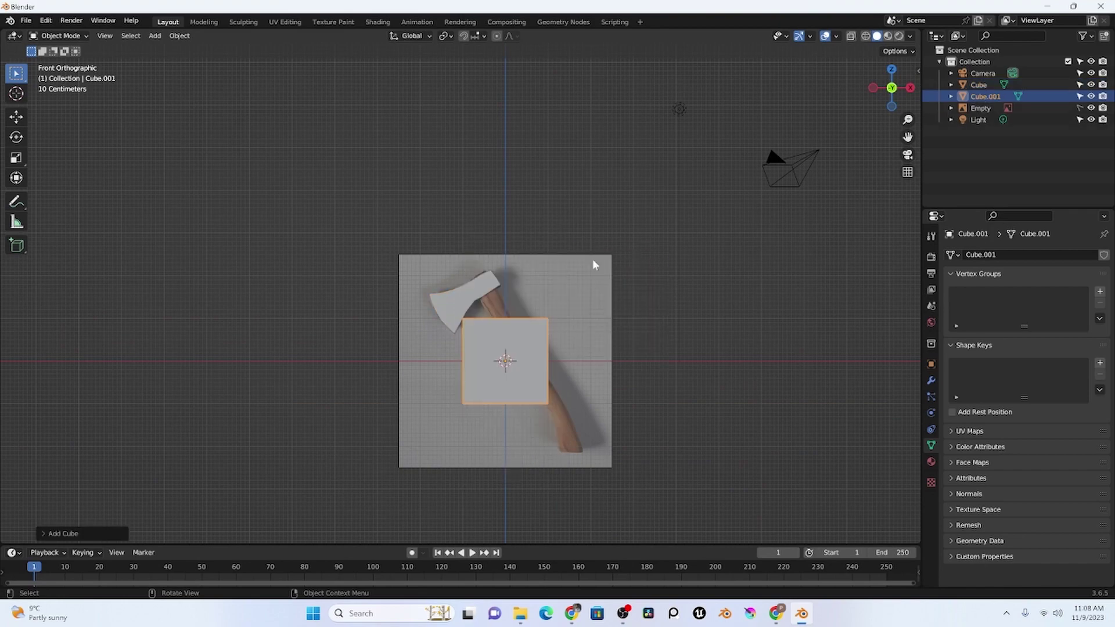
{"action": "scroll", "coordinate": [523, 392], "scroll_direction": "up", "scroll_amount": 2}
{"action": "middle_click_drag", "start_coordinate": [554, 377], "coordinate": [553, 371], "text": "shift"}
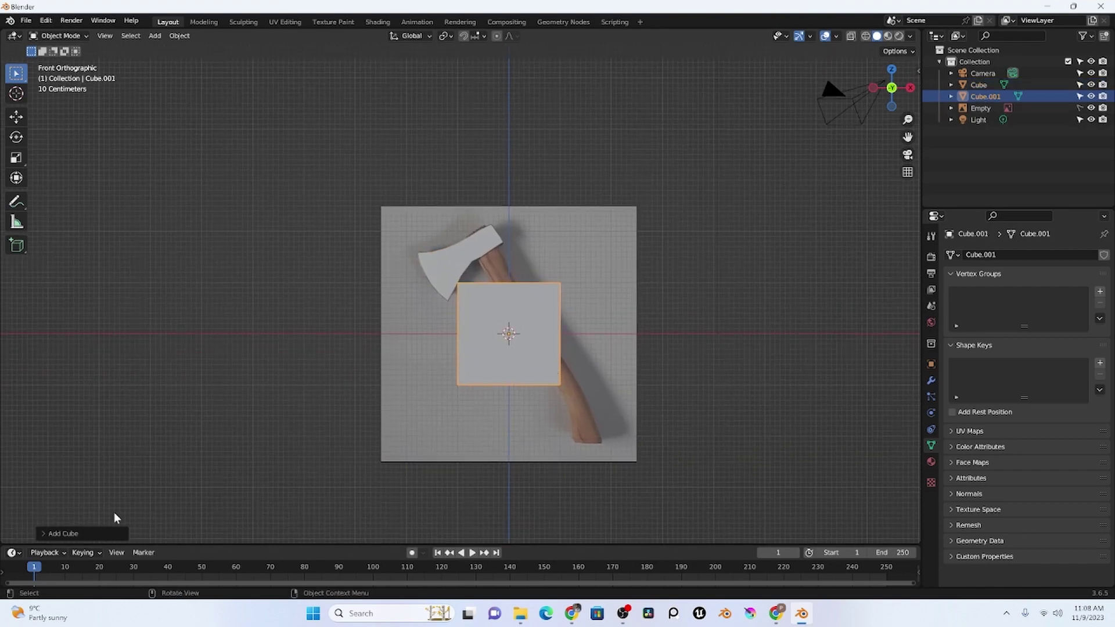
{"action": "left_click", "coordinate": [43, 534]}
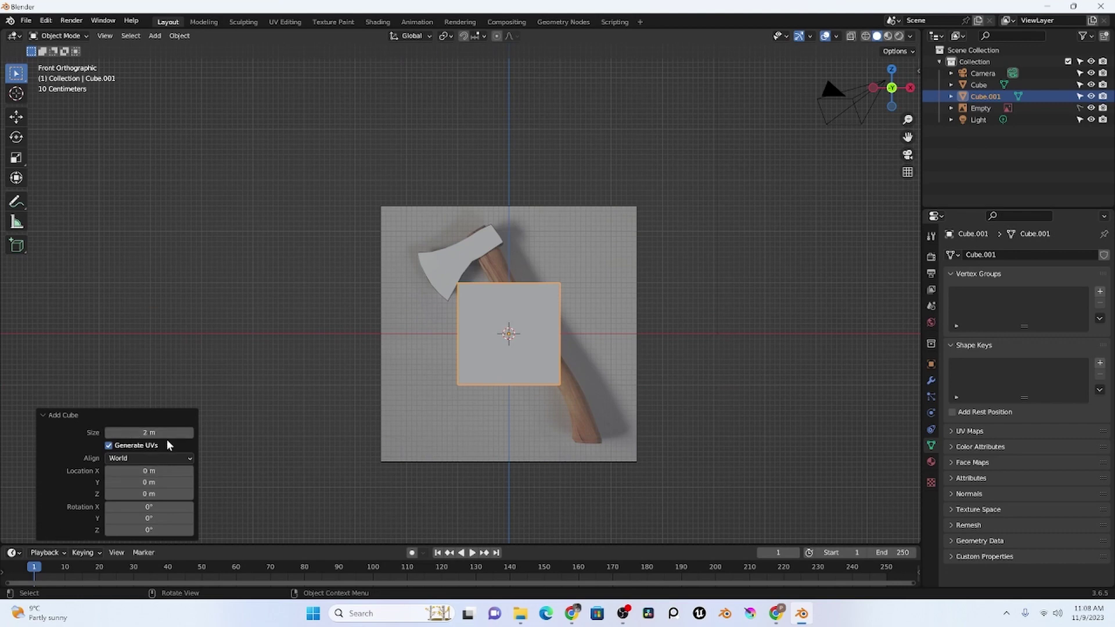
{"action": "left_click", "coordinate": [190, 434]}
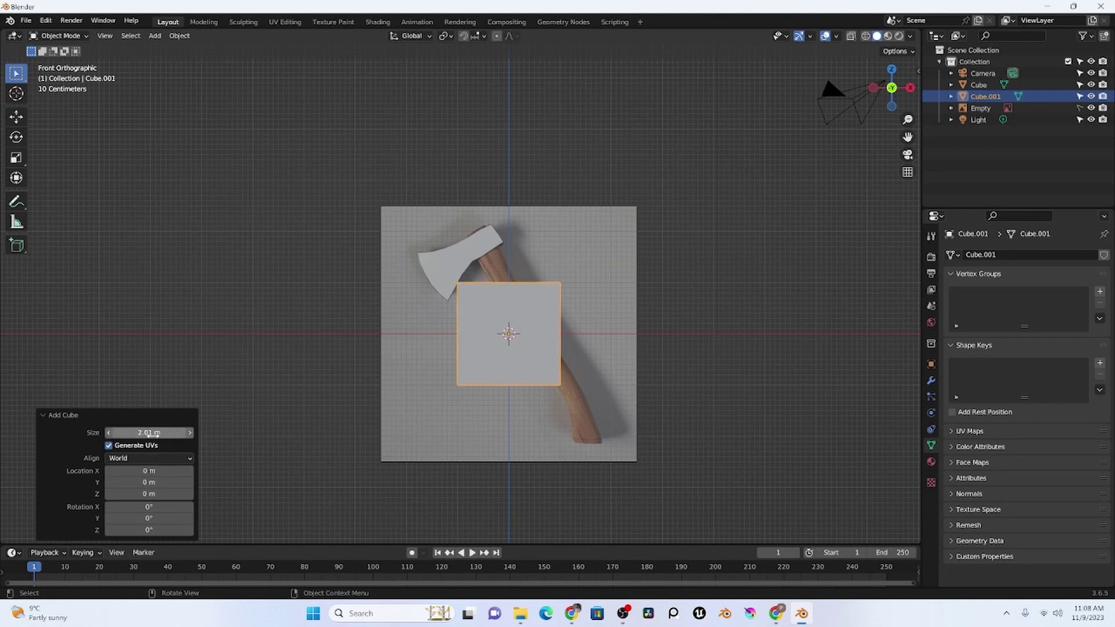
{"action": "left_click_drag", "start_coordinate": [153, 435], "coordinate": [450, 290]}
{"action": "left_click", "coordinate": [271, 483]}
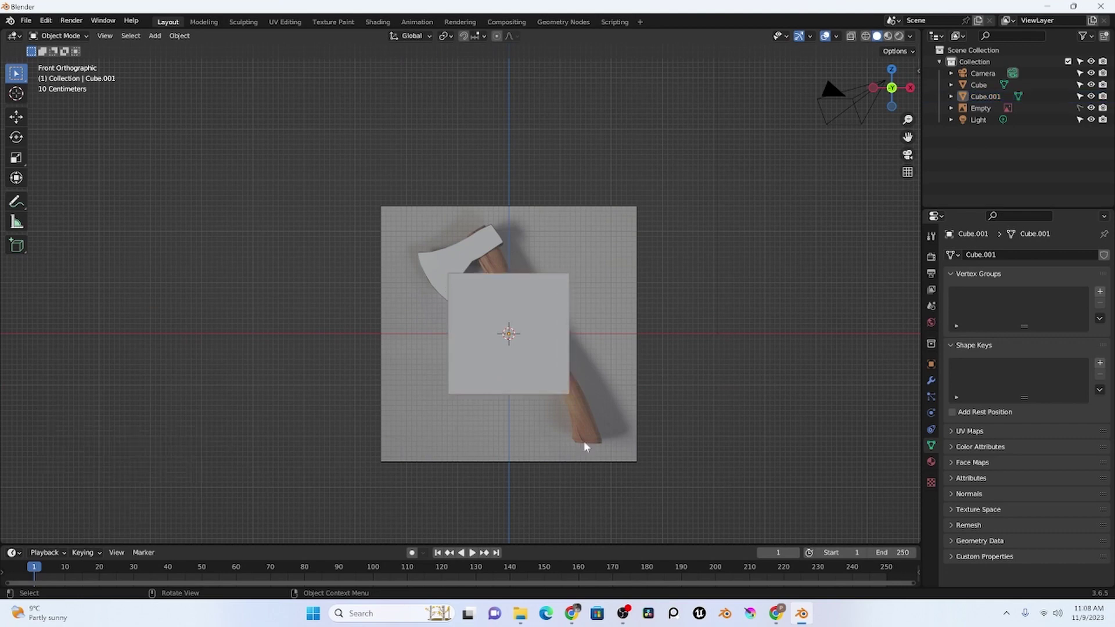
Step: Delete the cube covering the handle and add a fresh mesh cube at the origin
{"action": "left_click", "coordinate": [503, 374]}
{"action": "key", "text": "Delete"}
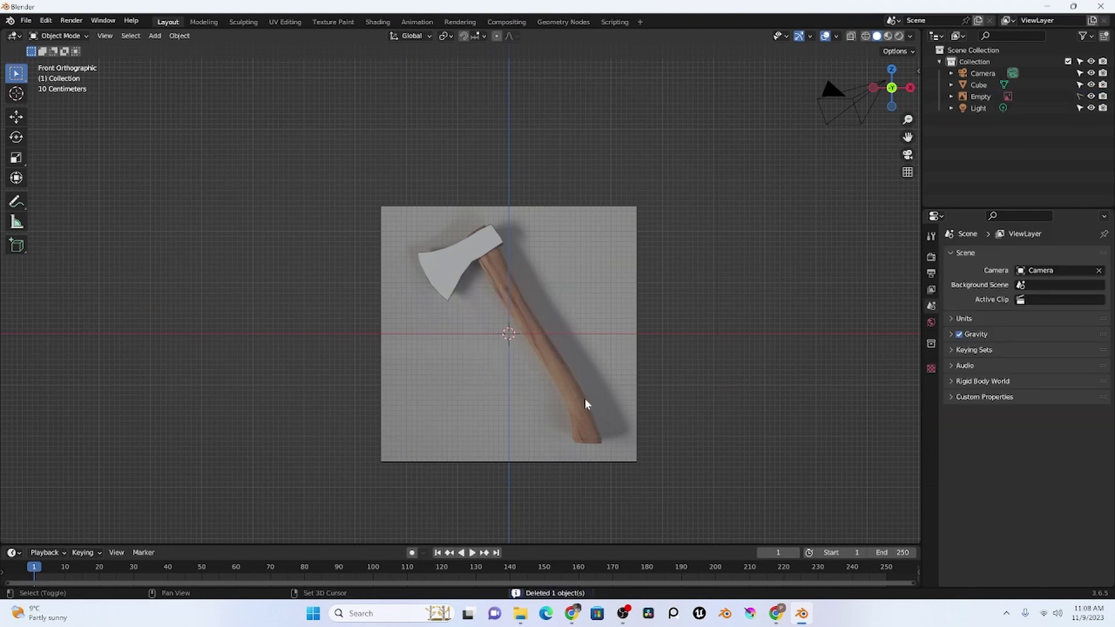
{"action": "key", "text": "shift+a"}
{"action": "mouse_move", "coordinate": [584, 399]}
{"action": "left_click", "coordinate": [637, 377]}
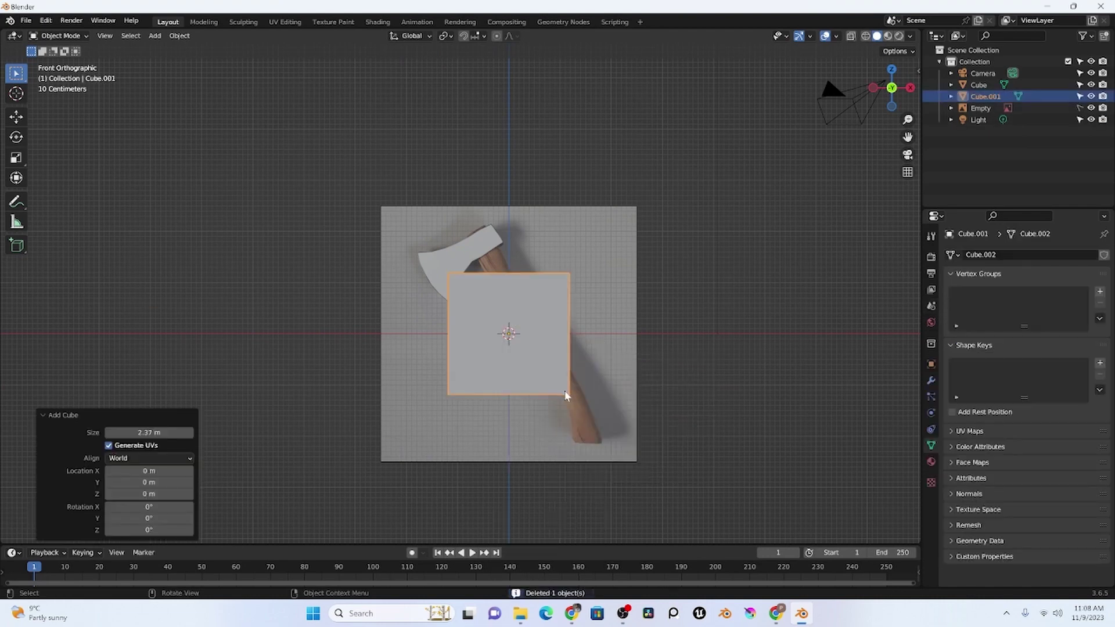
Step: In wireframe Edit Mode, move the cube's bottom vertices 1.5554 m in X and -0.96476 m in Z to the handle's base level
{"action": "key", "text": "Tab"}
{"action": "key", "text": "z"}
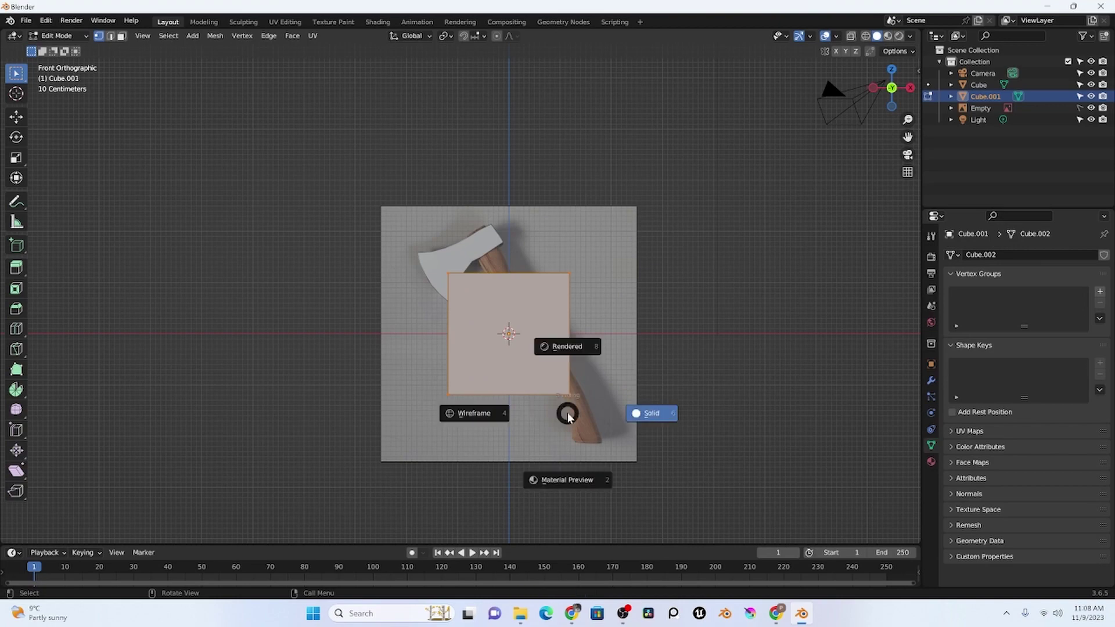
{"action": "left_click", "coordinate": [489, 412]}
{"action": "scroll", "coordinate": [535, 410], "scroll_direction": "up", "scroll_amount": 3}
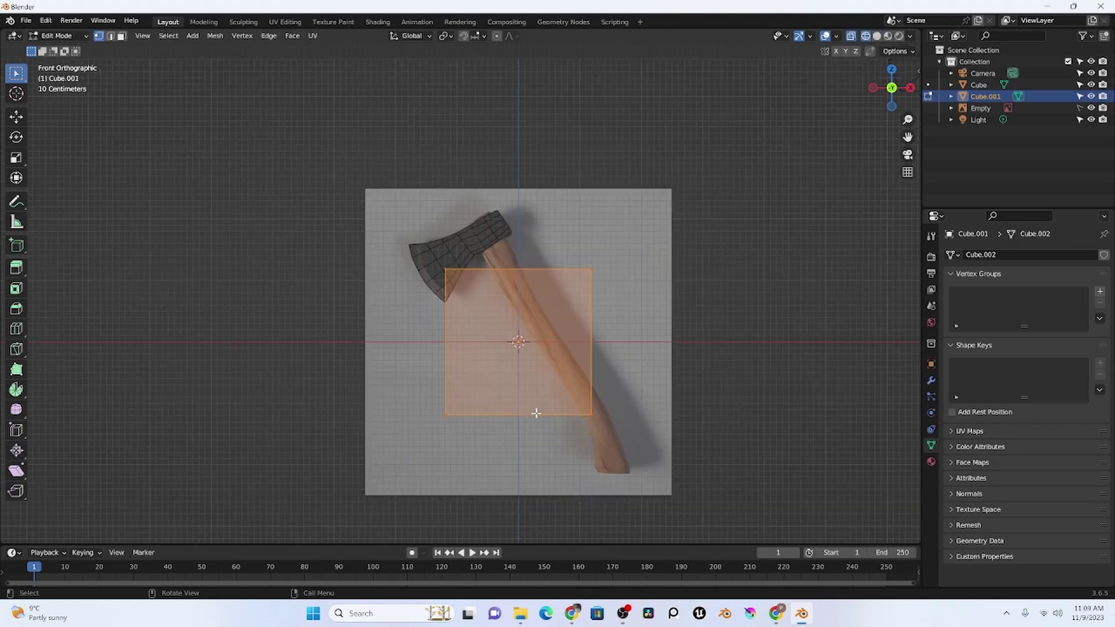
{"action": "left_click_drag", "start_coordinate": [428, 406], "coordinate": [690, 509]}
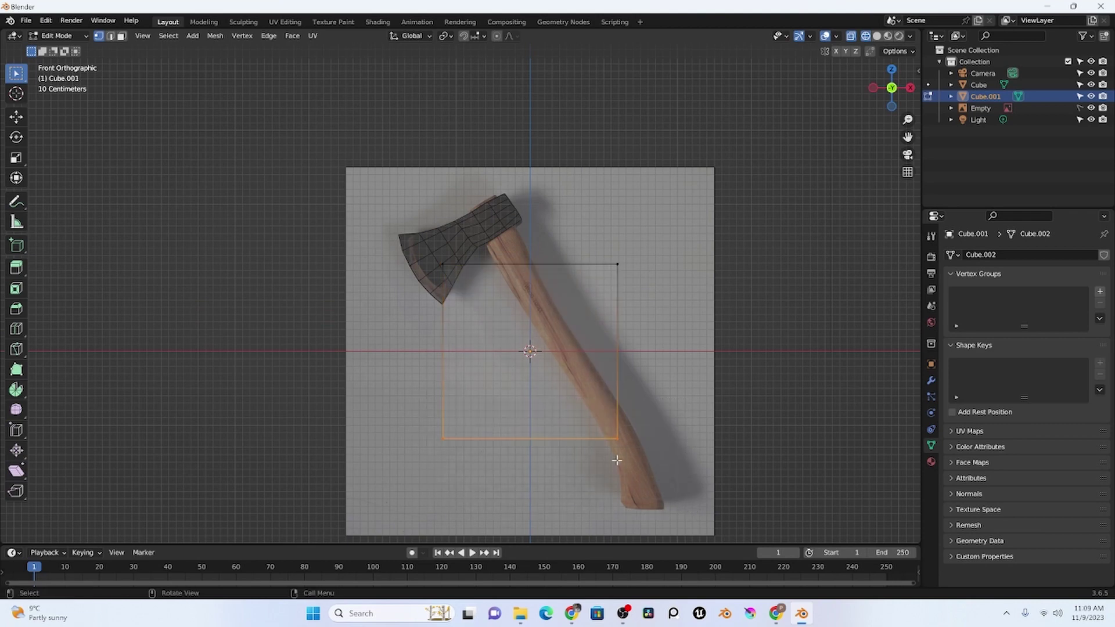
{"action": "key", "text": "g"}
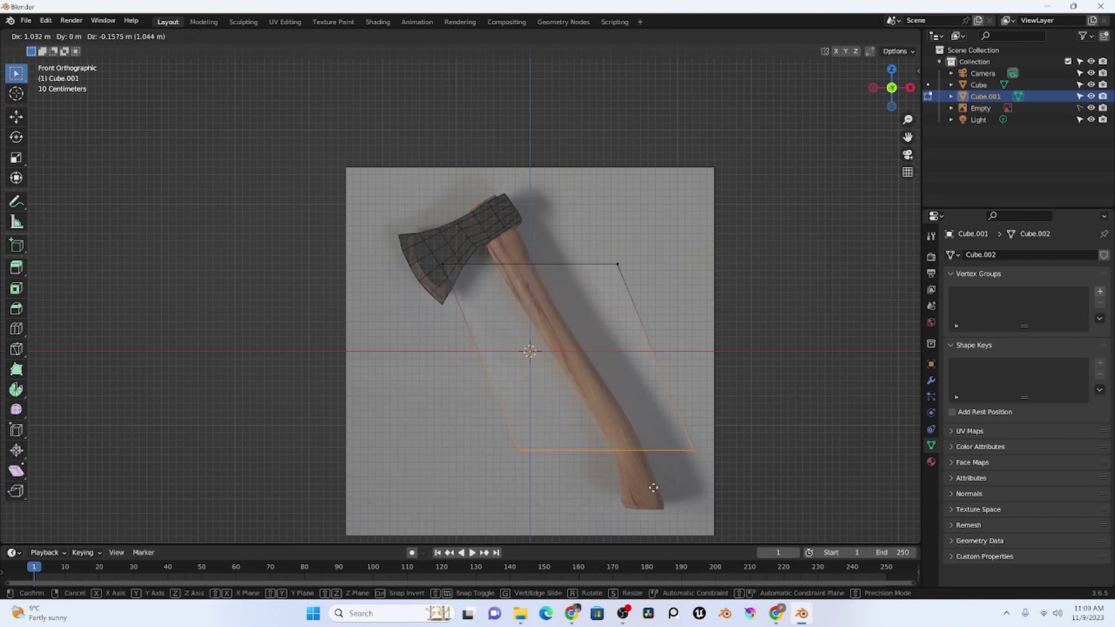
{"action": "left_click", "coordinate": [692, 47]}
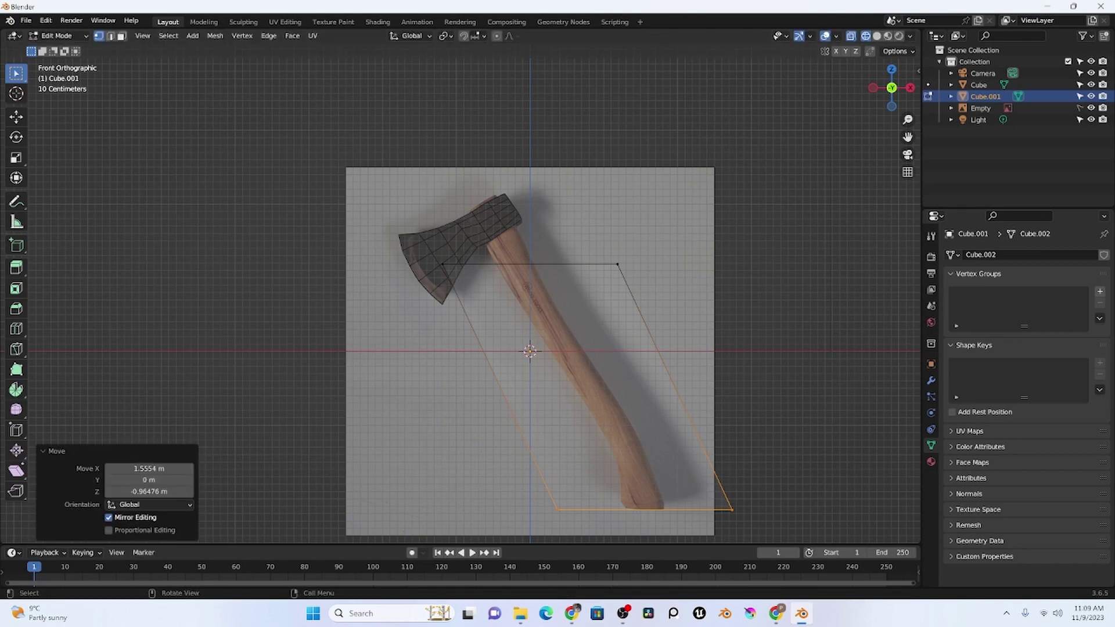
Step: Move the cube's top vertices -0.44103 m in X and 0.89782 m in Z to the level of the axe head's top
{"action": "left_click_drag", "start_coordinate": [398, 196], "coordinate": [665, 290]}
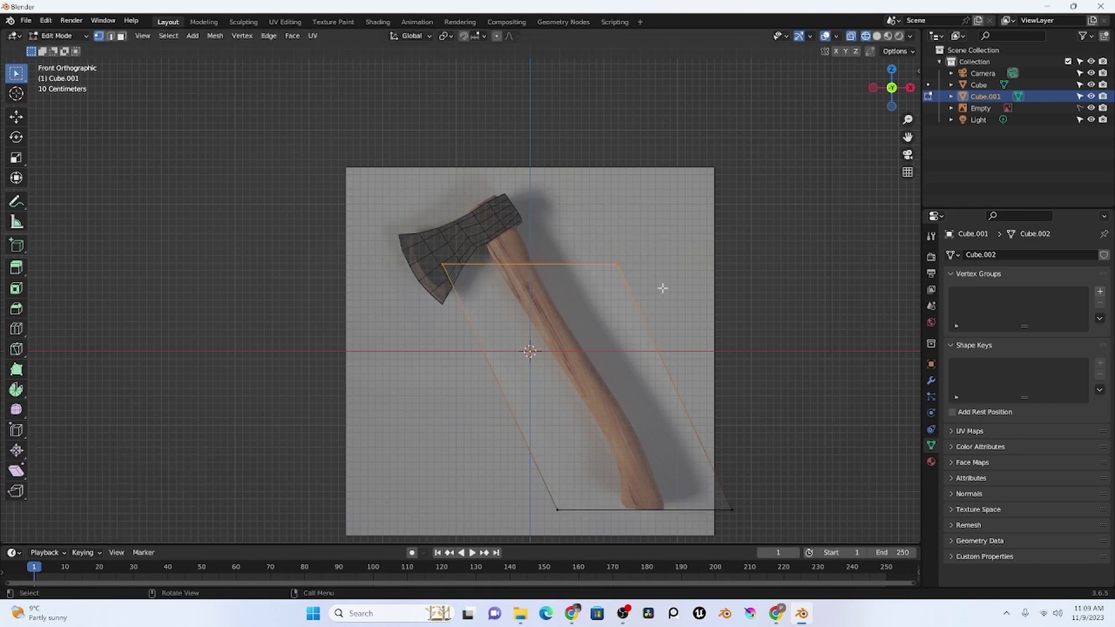
{"action": "key", "text": "g"}
{"action": "left_click", "coordinate": [644, 232]}
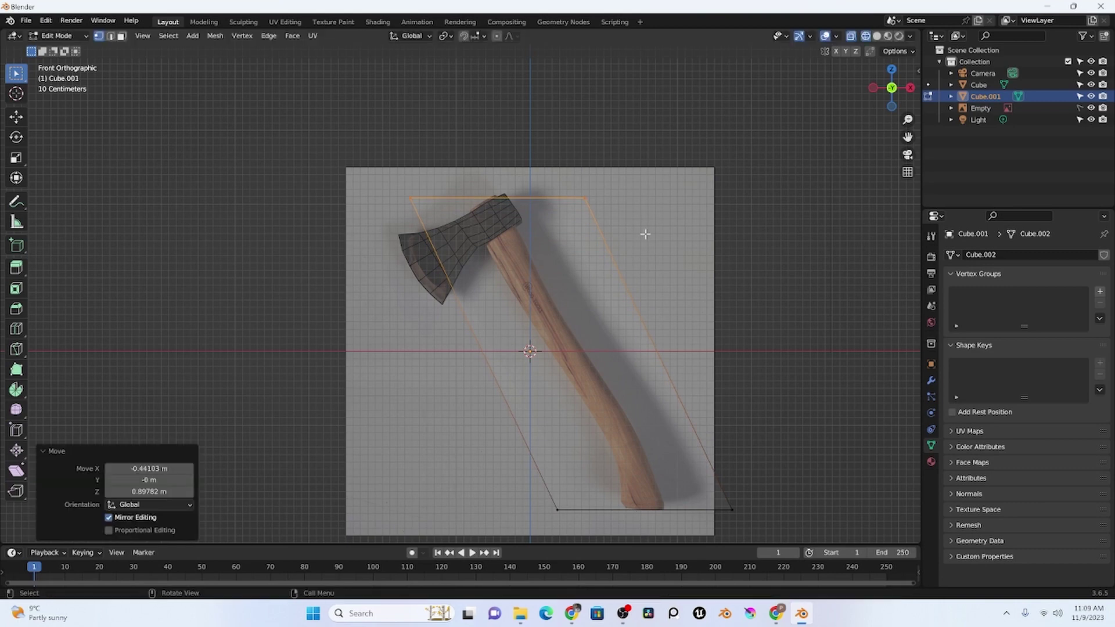
Step: Move the cube's upper-left vertices onto the axe head's upper edge and its upper-right vertices -1.1971 m in X and 0.047253 m in Z
{"action": "key", "text": "alt+a"}
{"action": "left_click_drag", "start_coordinate": [388, 184], "coordinate": [445, 222]}
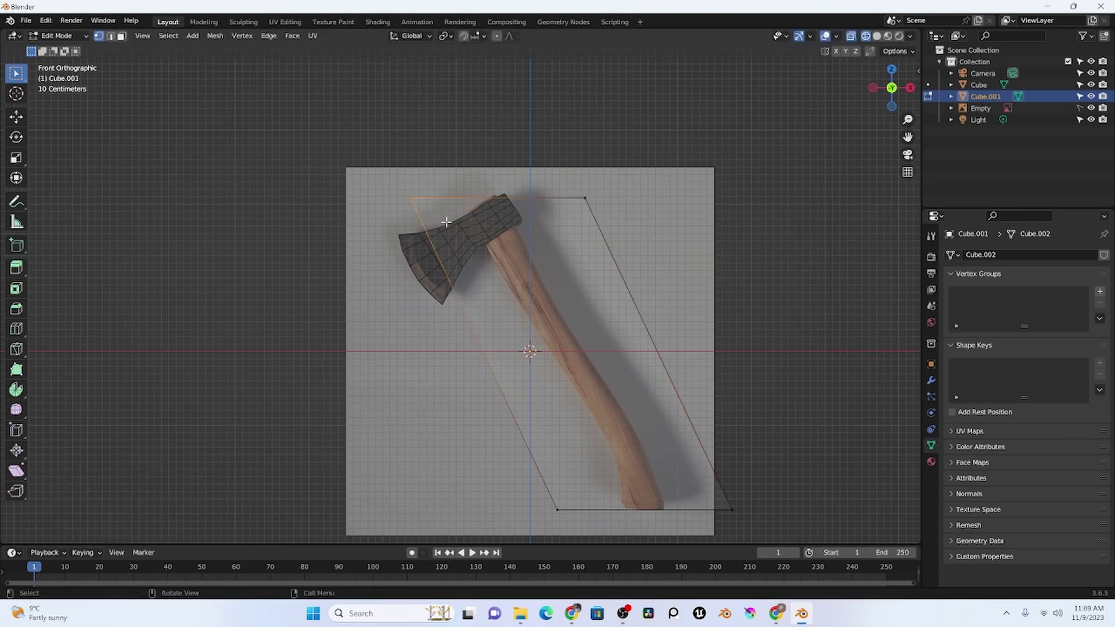
{"action": "key", "text": "g"}
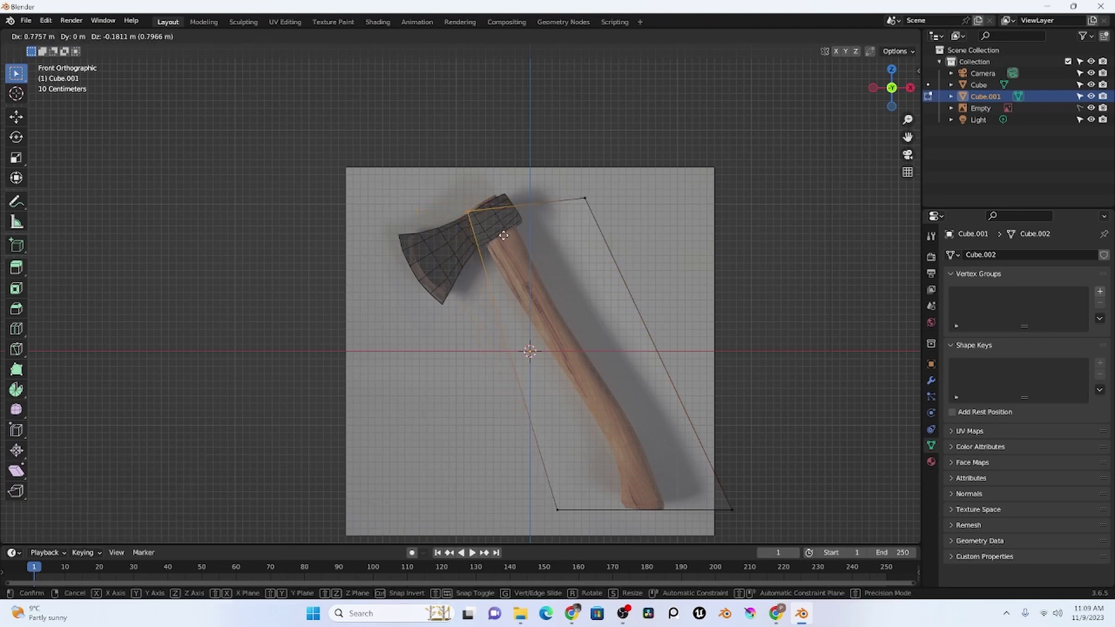
{"action": "left_click", "coordinate": [504, 236]}
{"action": "left_click_drag", "start_coordinate": [541, 194], "coordinate": [610, 224]}
{"action": "key", "text": "g"}
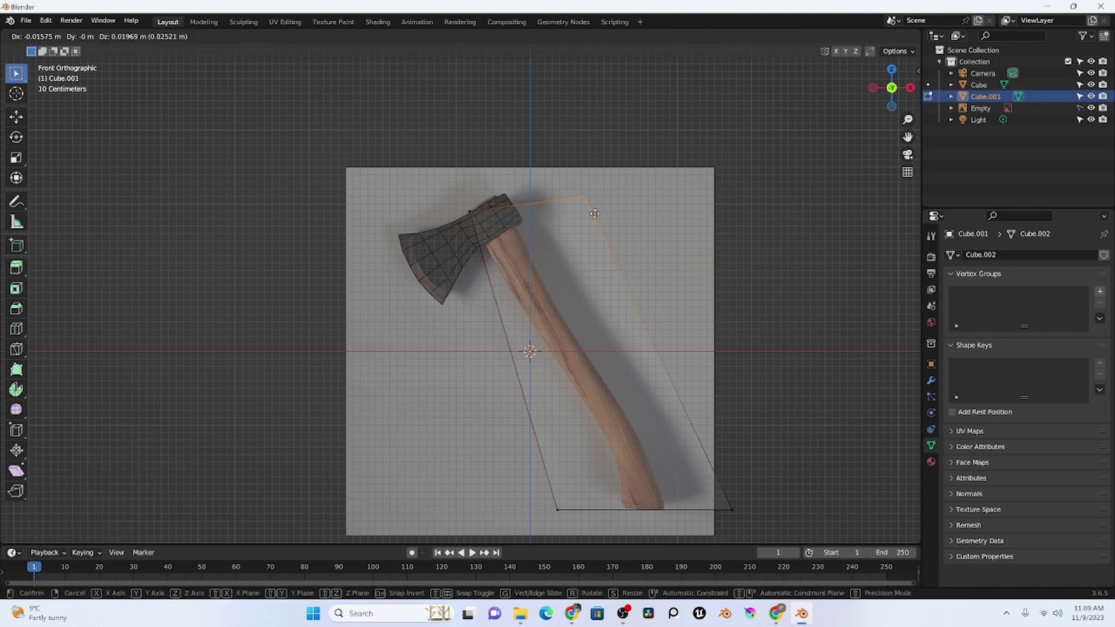
{"action": "left_click", "coordinate": [517, 215]}
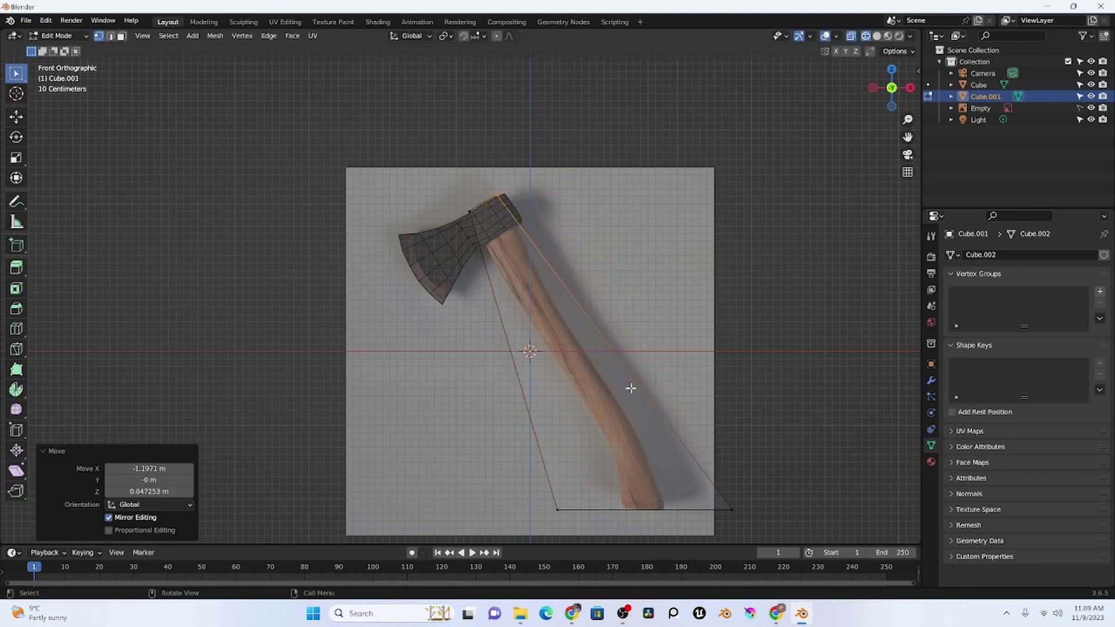
Step: Move the cube's lower-right and lower-left vertices inward onto the two base corners of the reference handle
{"action": "left_click_drag", "start_coordinate": [630, 424], "coordinate": [773, 523]}
{"action": "key", "text": "g"}
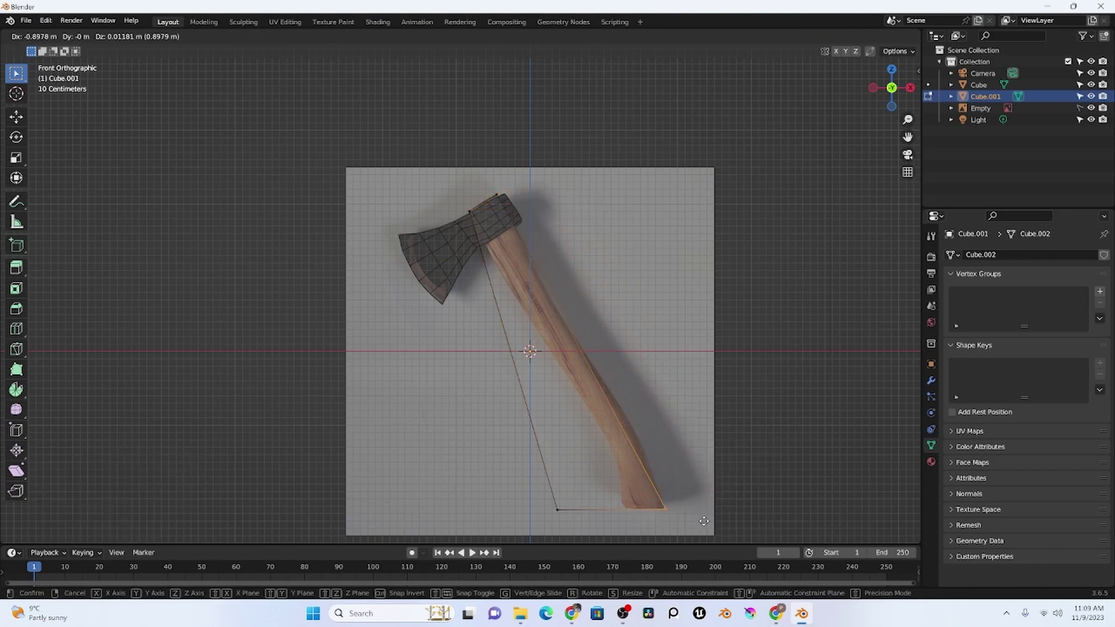
{"action": "left_click", "coordinate": [702, 521]}
{"action": "key", "text": "g"}
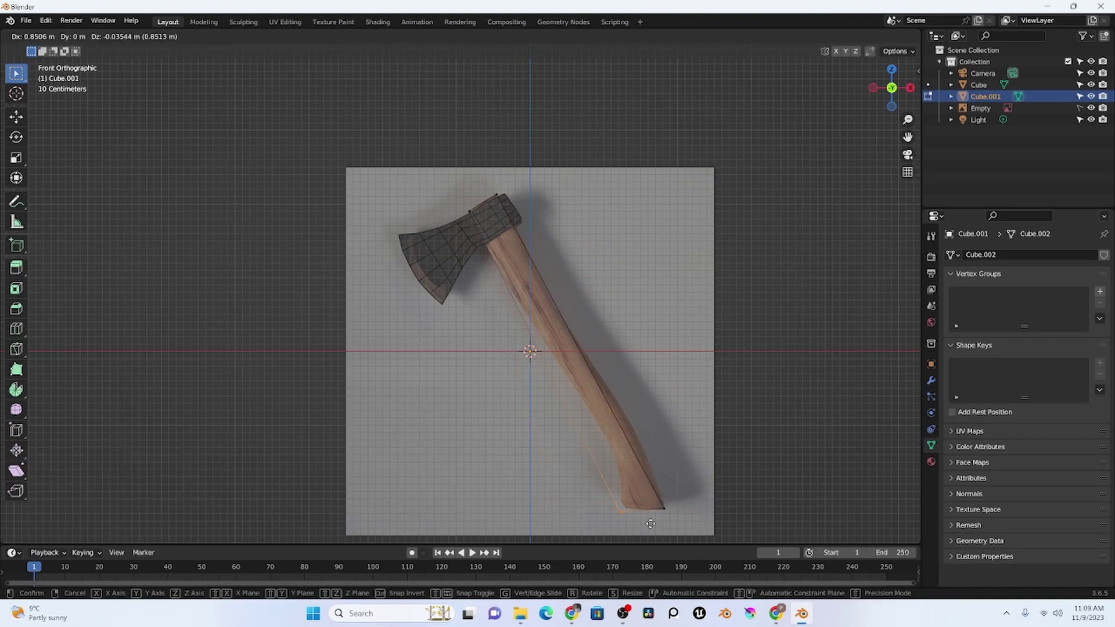
{"action": "left_click", "coordinate": [657, 521]}
Step: Return to Object Mode and thin the handle block by scaling it 0.097 along Y
{"action": "middle_click_drag", "start_coordinate": [642, 329], "coordinate": [543, 332]}
{"action": "scroll", "coordinate": [543, 331], "scroll_direction": "down", "scroll_amount": 5}
{"action": "key", "text": "Tab"}
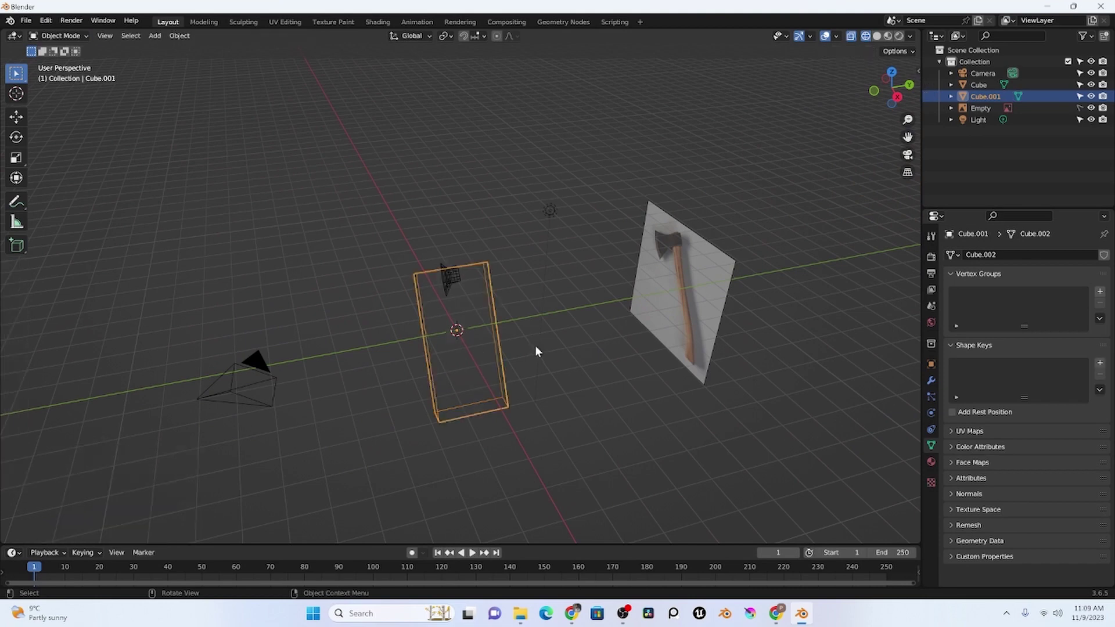
{"action": "key", "text": "s"}
{"action": "key", "text": "y"}
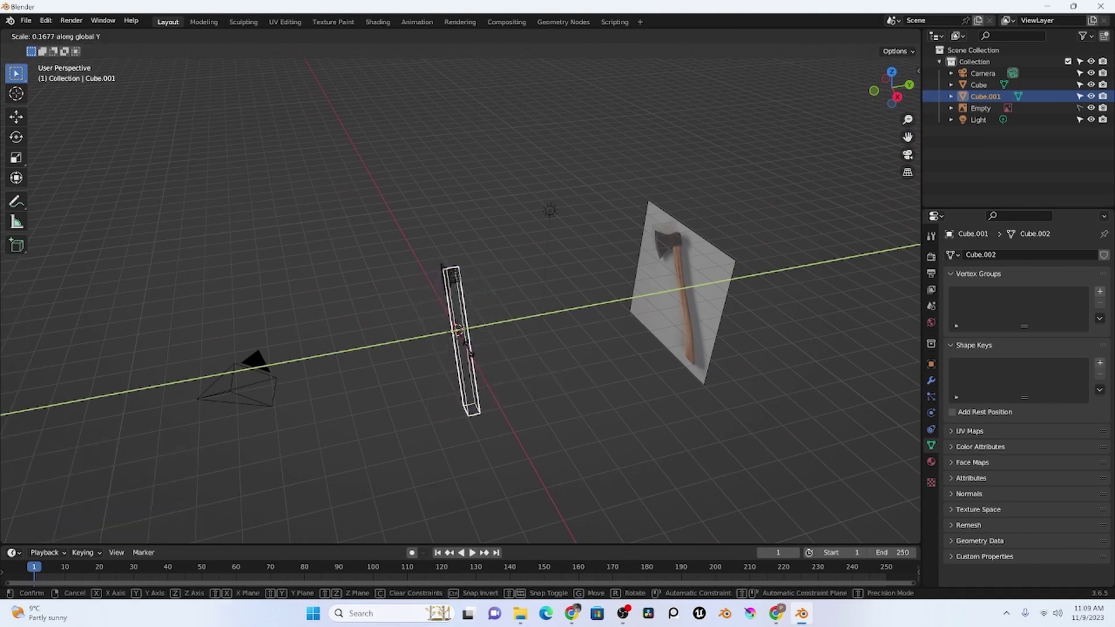
{"action": "left_click", "coordinate": [456, 342]}
{"action": "middle_click_drag", "start_coordinate": [456, 343], "coordinate": [555, 369]}
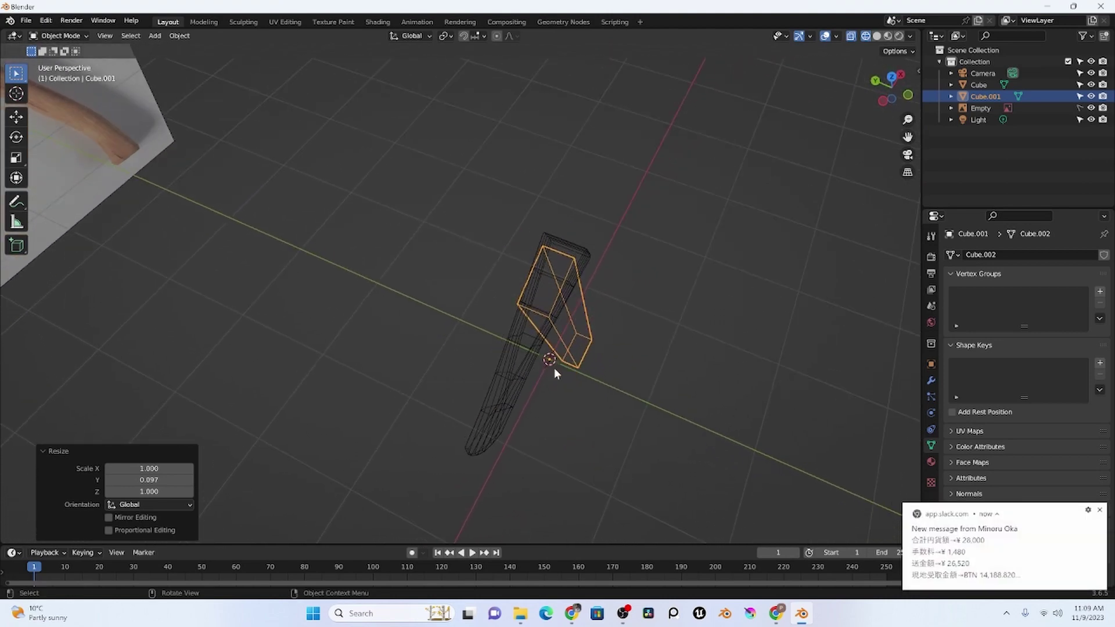
{"action": "left_click", "coordinate": [1099, 510]}
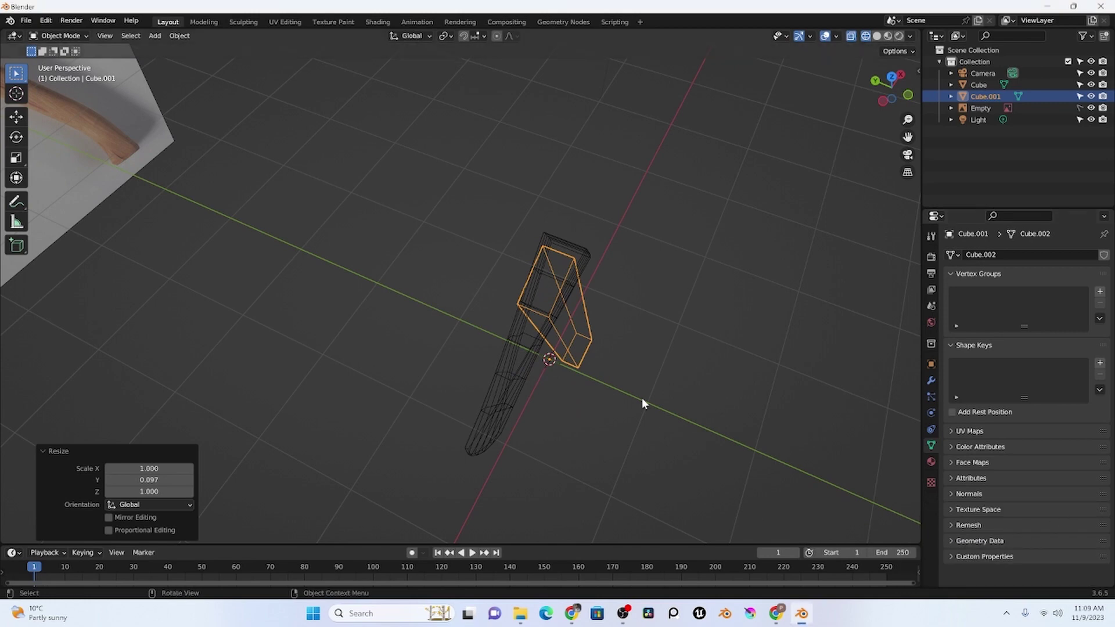
Step: In Edit Mode, select the handle's top-end vertices and scale them down uniformly to fit inside the axe head
{"action": "middle_click_drag", "start_coordinate": [643, 398], "coordinate": [536, 348]}
{"action": "key", "text": "Tab"}
{"action": "left_click_drag", "start_coordinate": [473, 205], "coordinate": [587, 328]}
{"action": "mouse_move", "coordinate": [664, 356]}
{"action": "middle_mouse_down"}
{"action": "mouse_move", "coordinate": [610, 323]}
{"action": "mouse_move", "coordinate": [659, 366]}
{"action": "middle_mouse_up"}
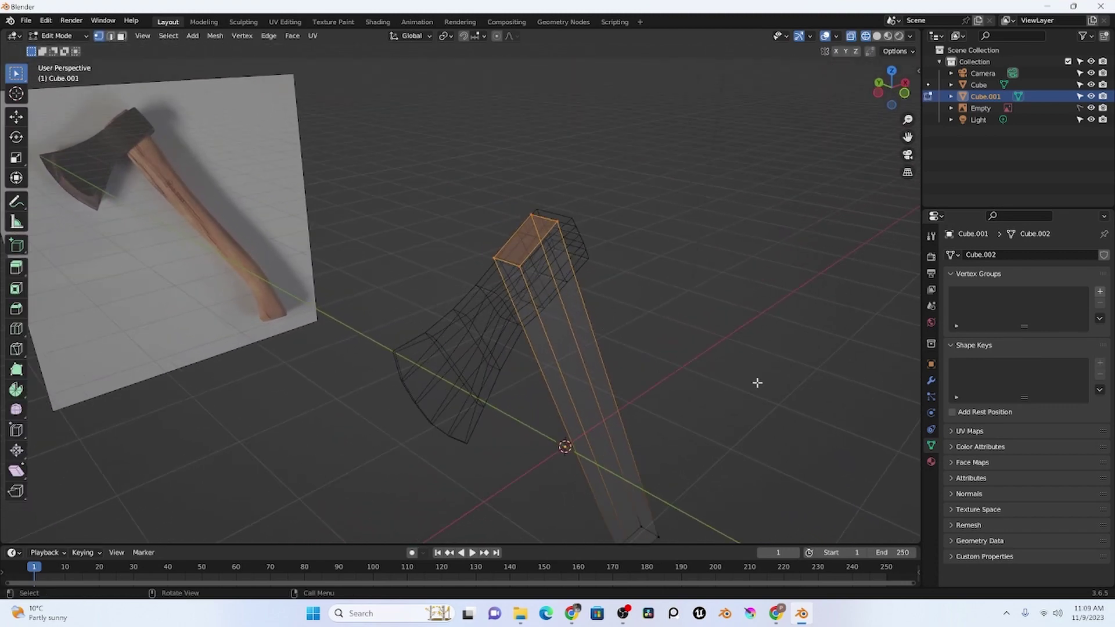
{"action": "key", "text": "s"}
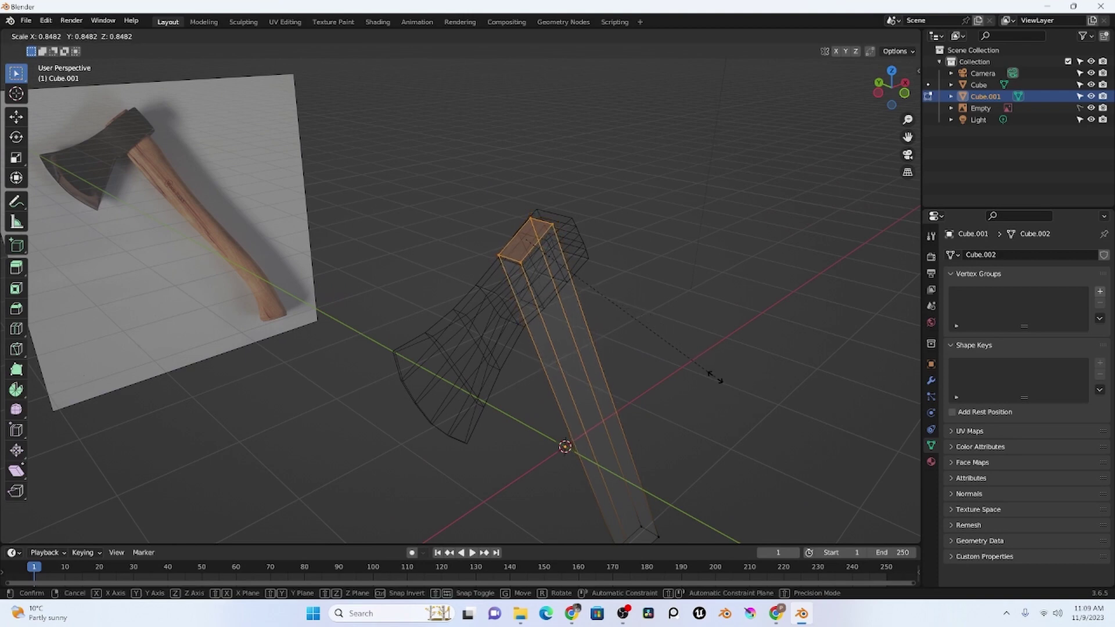
{"action": "left_click", "coordinate": [686, 371]}
Step: With the whole handle mesh selected, move it 0.06869 m along X
{"action": "mouse_move", "coordinate": [686, 371]}
{"action": "middle_mouse_down"}
{"action": "mouse_move", "coordinate": [668, 389]}
{"action": "mouse_move", "coordinate": [709, 406]}
{"action": "mouse_move", "coordinate": [702, 425]}
{"action": "mouse_move", "coordinate": [695, 368]}
{"action": "middle_mouse_up"}
{"action": "left_click", "coordinate": [694, 357]}
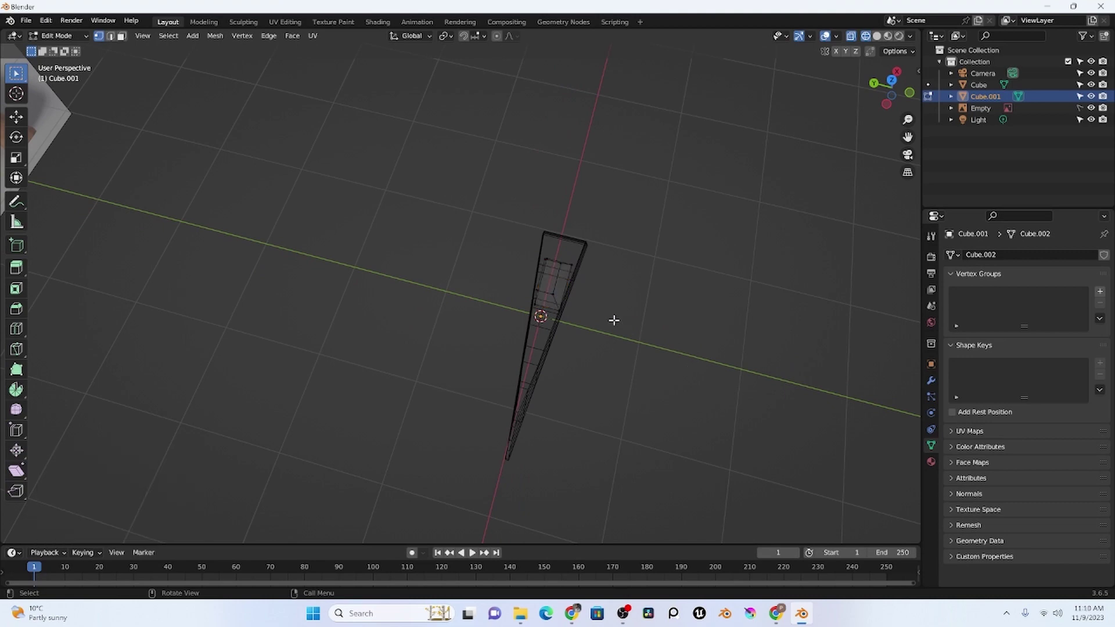
{"action": "key", "text": "ctrl+z"}
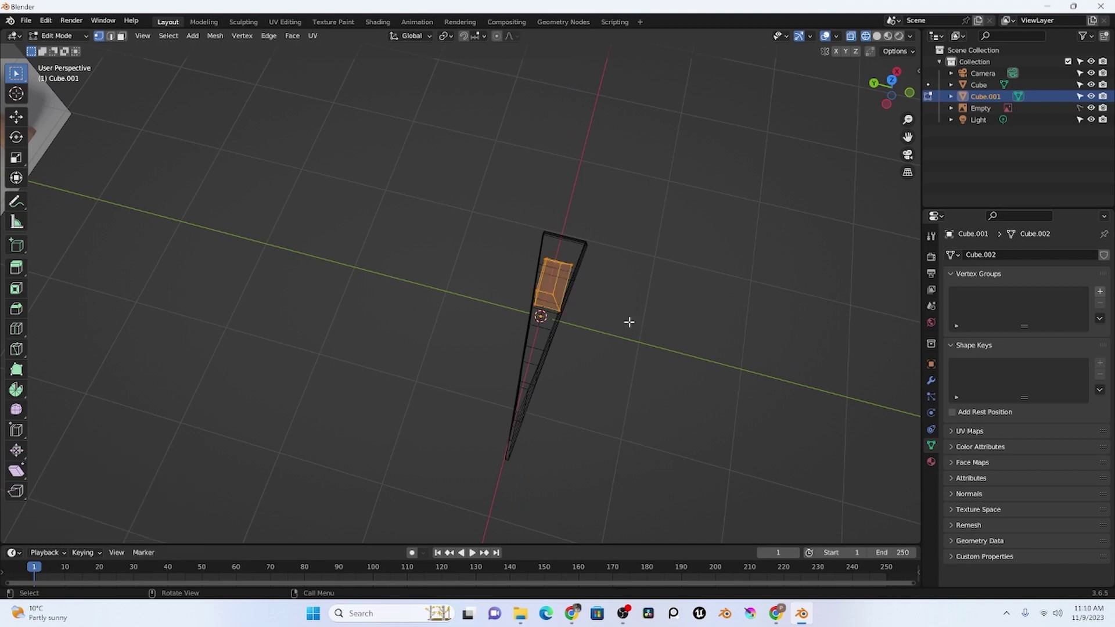
{"action": "middle_click_drag", "start_coordinate": [629, 321], "coordinate": [609, 307]}
{"action": "key", "text": "g"}
{"action": "key", "text": "x"}
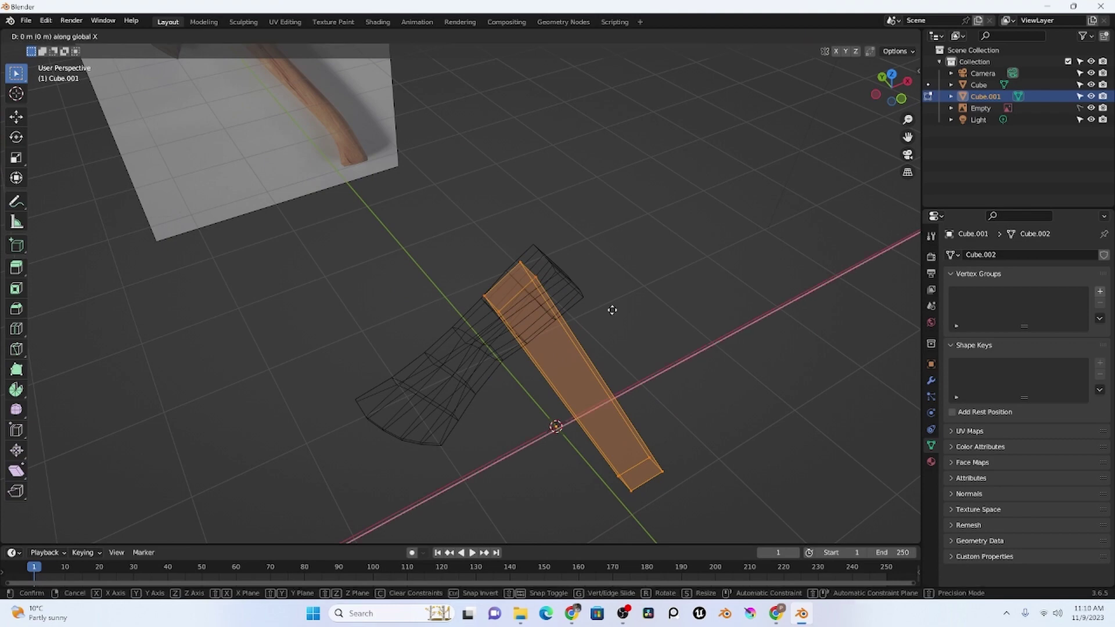
{"action": "left_click", "coordinate": [620, 310]}
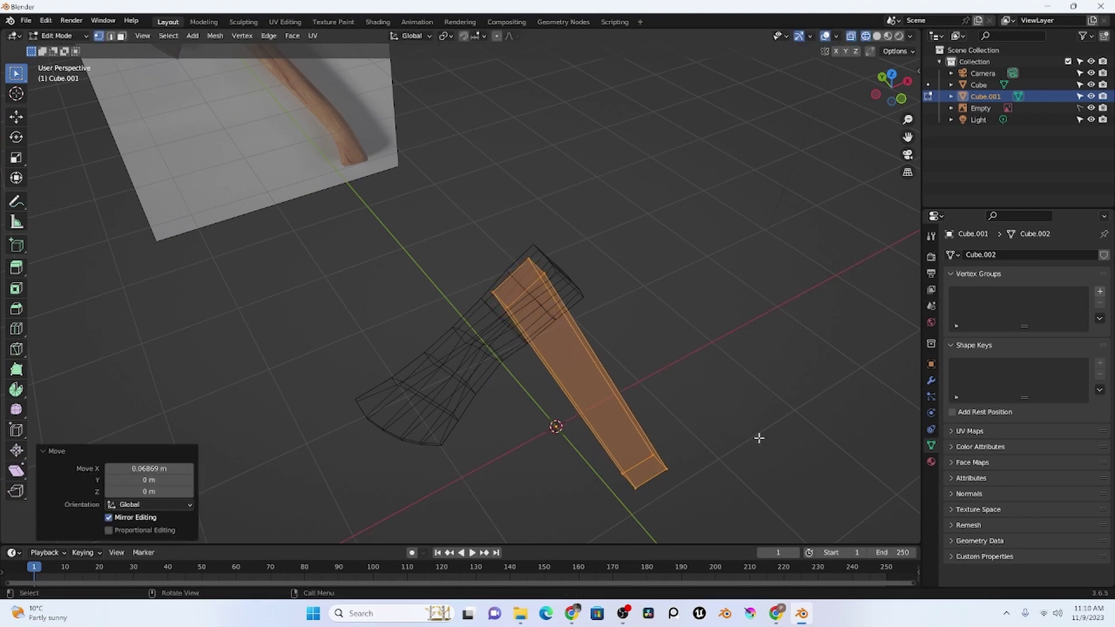
Step: Try rotating the handle mesh -4.04° about the view axis, and undo the rotation
{"action": "key", "text": "r"}
{"action": "left_click", "coordinate": [744, 427]}
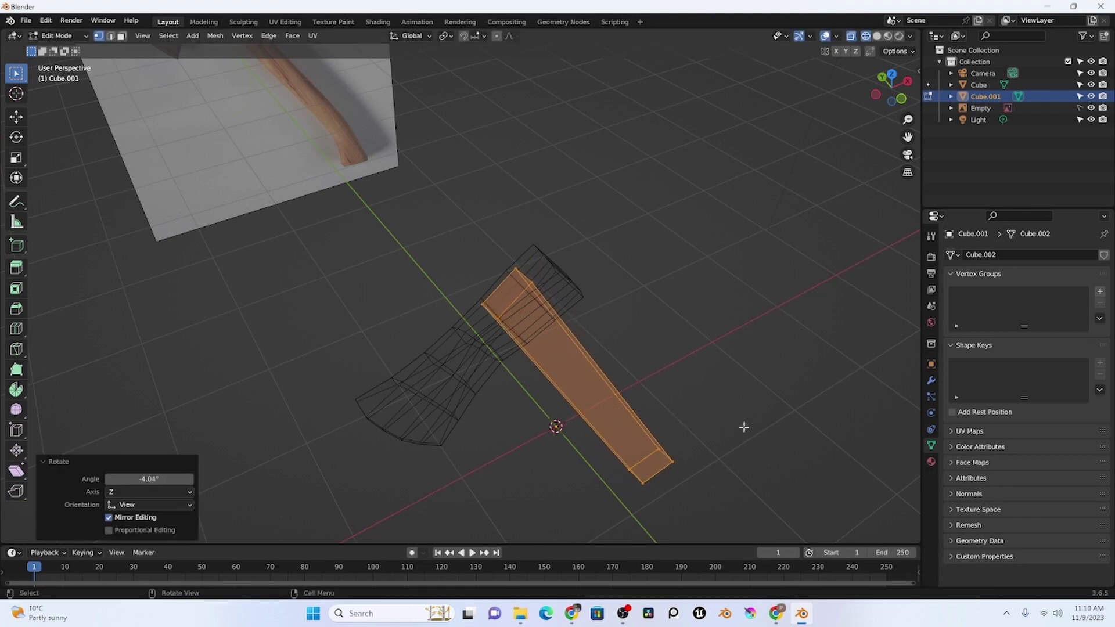
{"action": "middle_click_drag", "start_coordinate": [744, 427], "coordinate": [692, 362]}
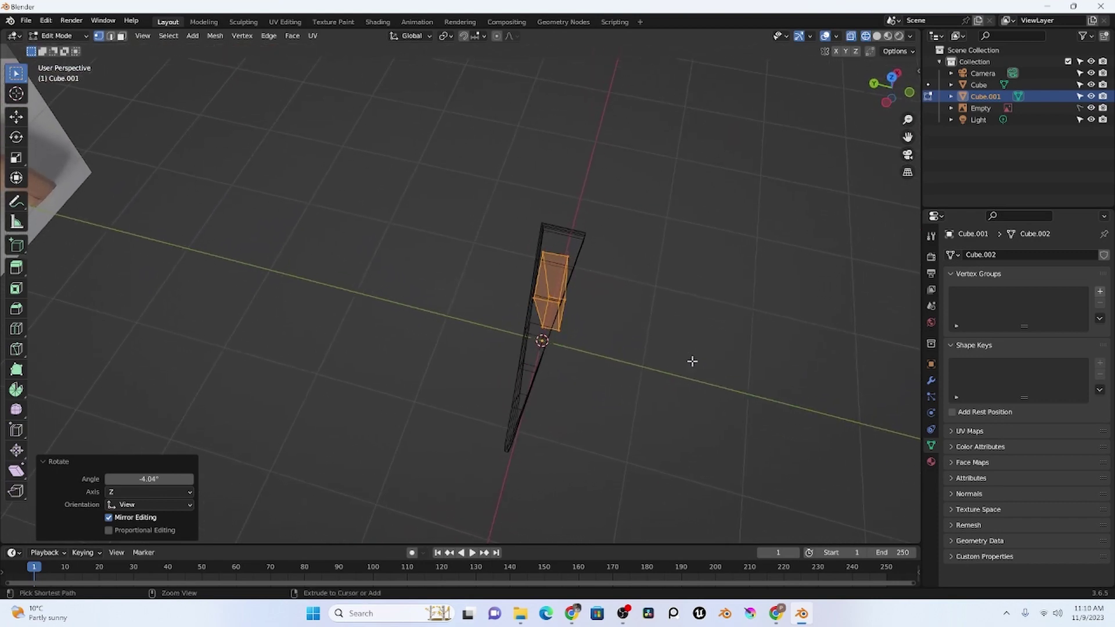
{"action": "key", "text": "ctrl+z"}
Step: Rotate the handle mesh -5.06° about the global Y axis and move it 0.28305 m along X
{"action": "key", "text": "r"}
{"action": "key", "text": "y"}
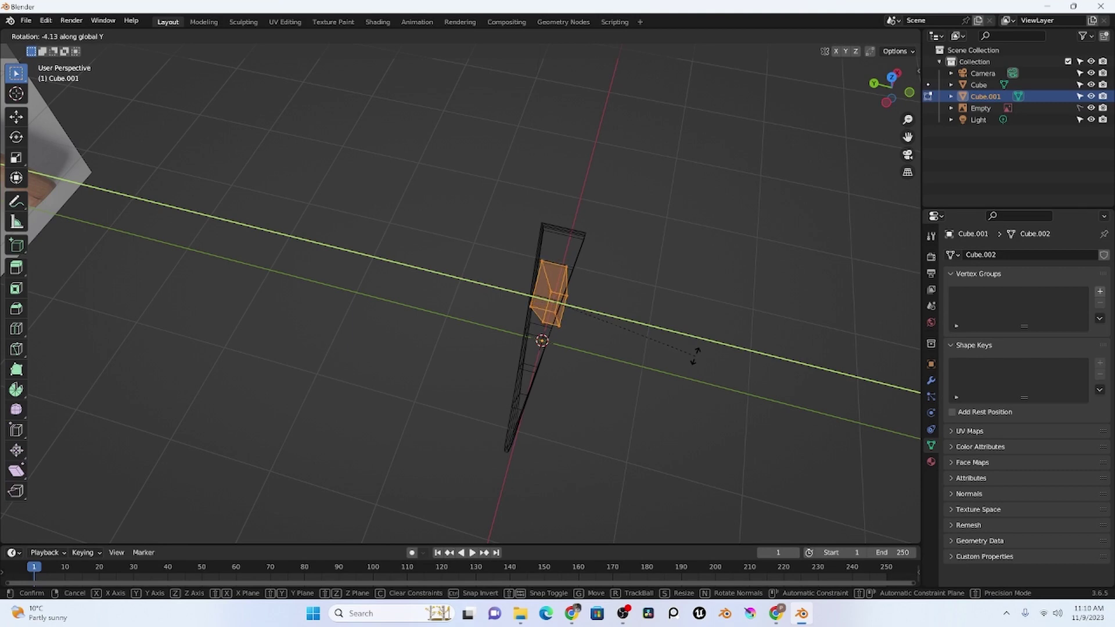
{"action": "left_click", "coordinate": [695, 353]}
{"action": "key", "text": "g"}
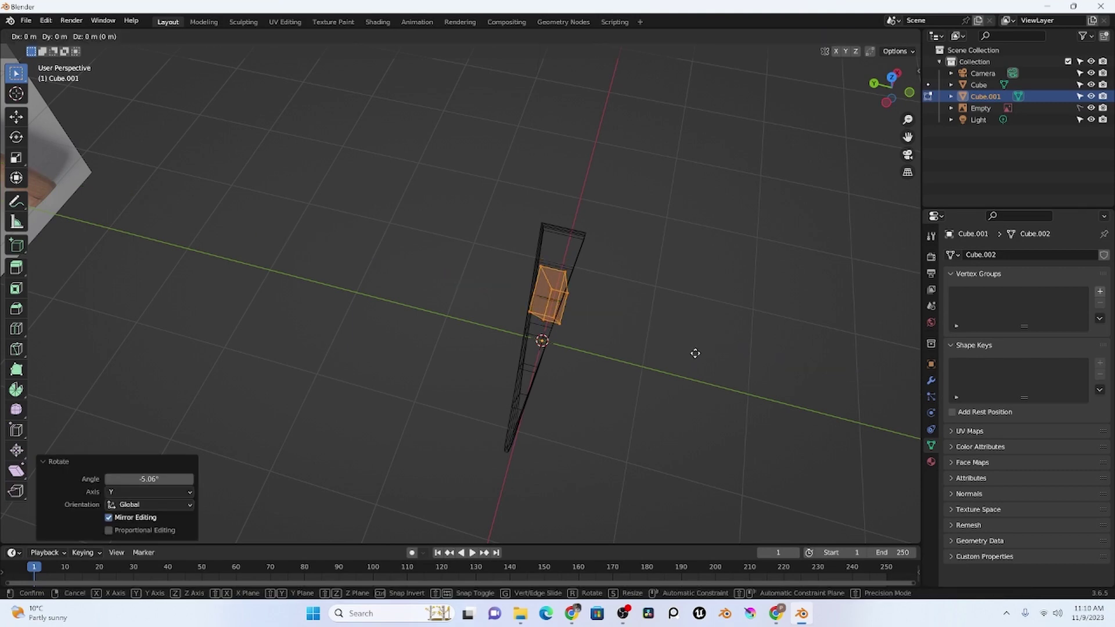
{"action": "key", "text": "x"}
{"action": "left_click", "coordinate": [699, 337]}
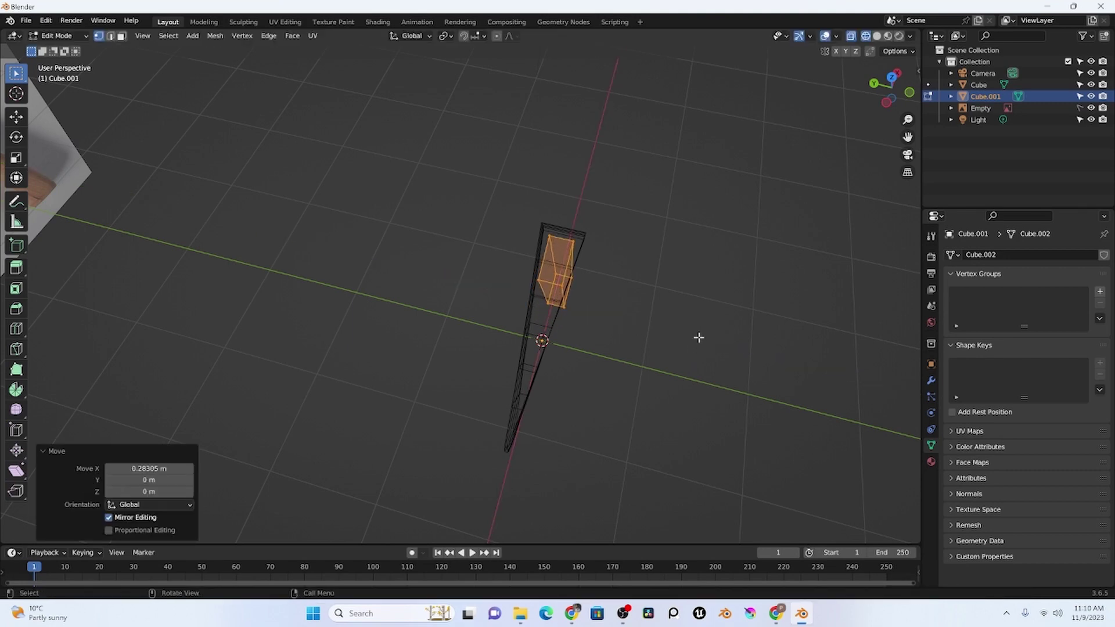
Step: Select the handle's entire linked mesh
{"action": "middle_click_drag", "start_coordinate": [698, 337], "coordinate": [585, 387]}
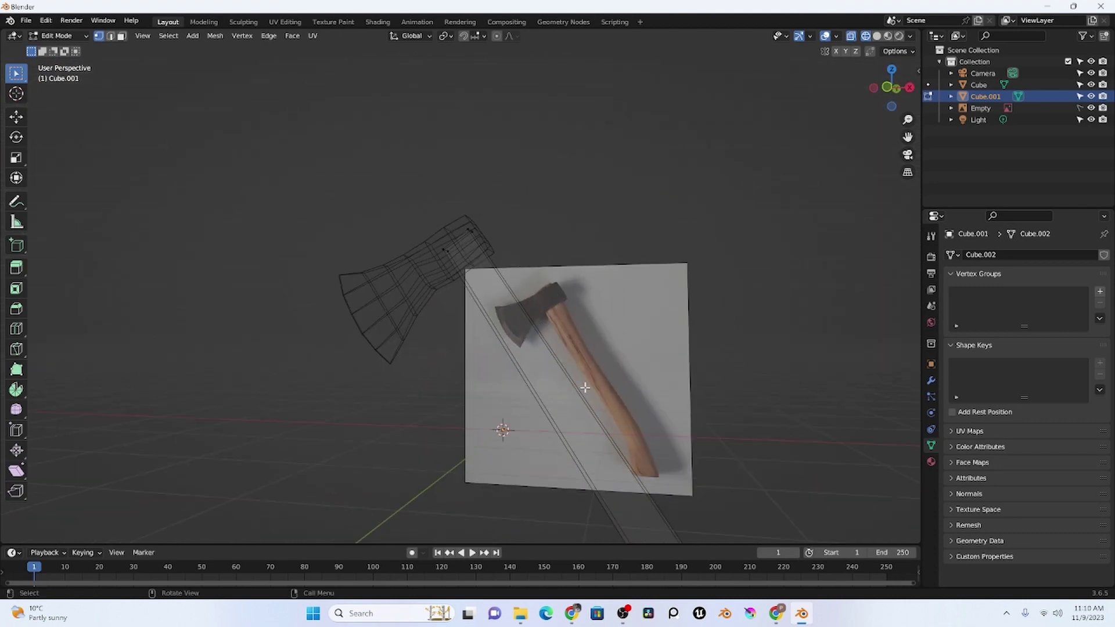
{"action": "key", "text": "l"}
{"action": "scroll", "coordinate": [677, 467], "scroll_direction": "down", "scroll_amount": 3}
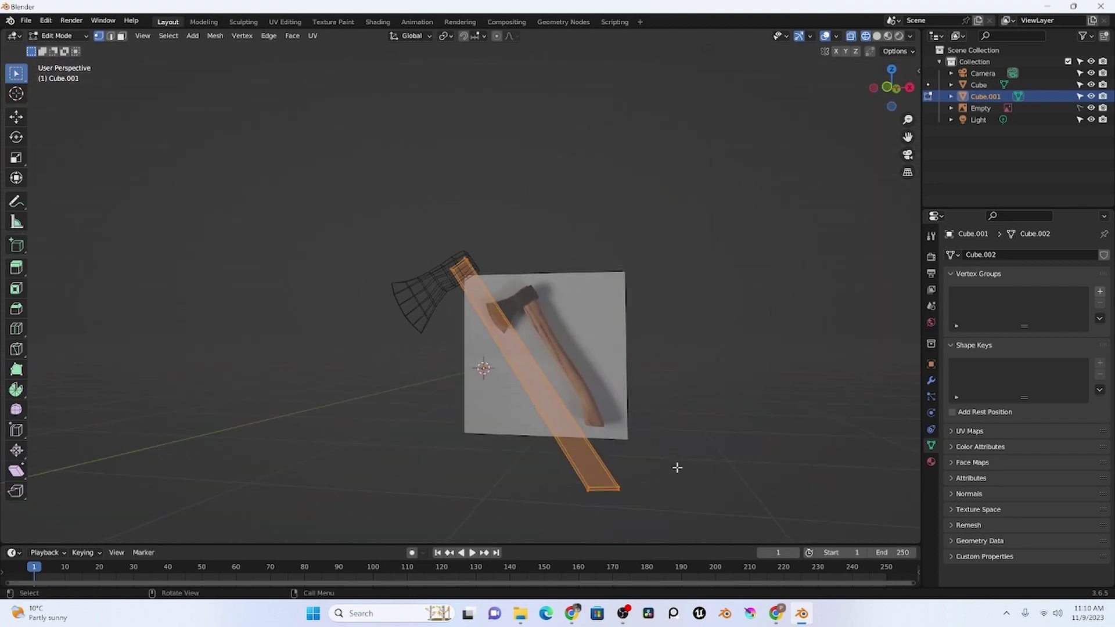
{"action": "key", "text": "g"}
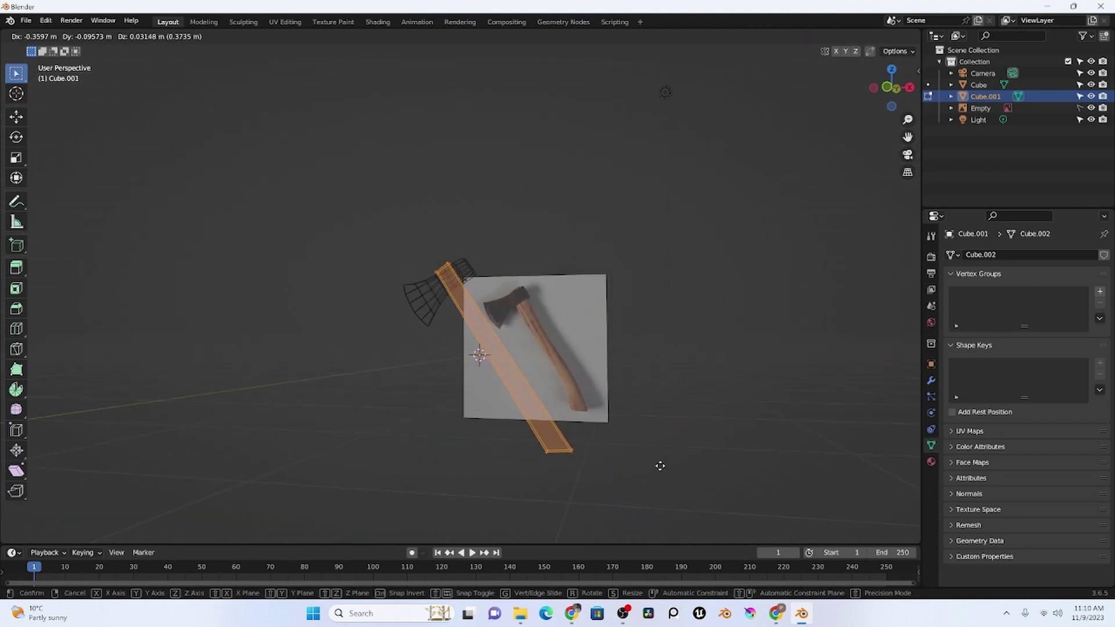
{"action": "key", "text": "Escape"}
{"action": "key", "text": "g"}
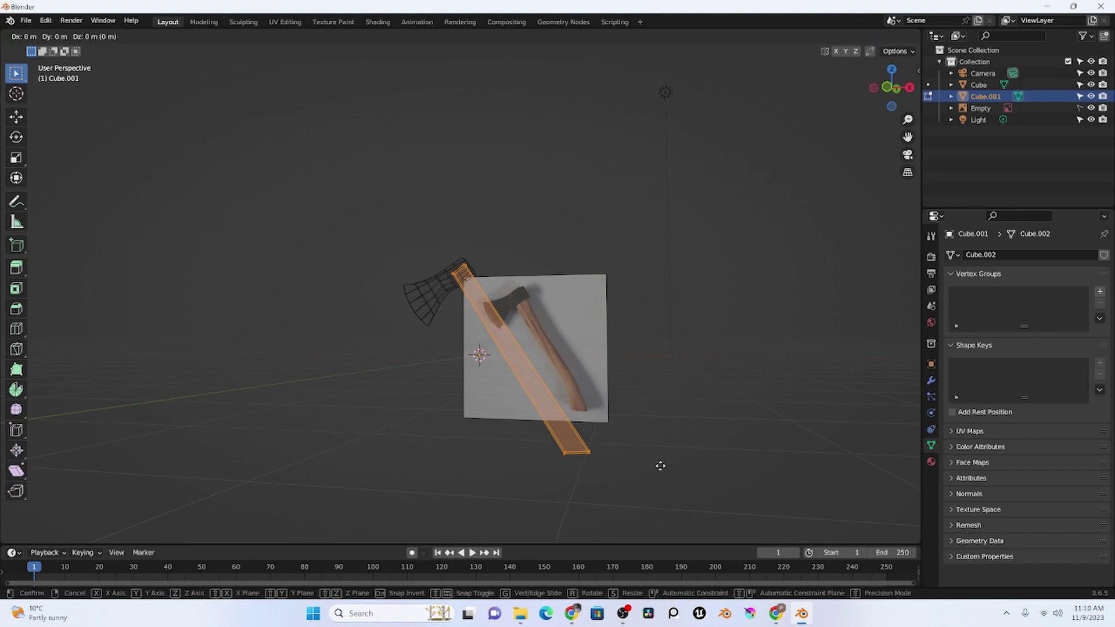
{"action": "key", "text": "z"}
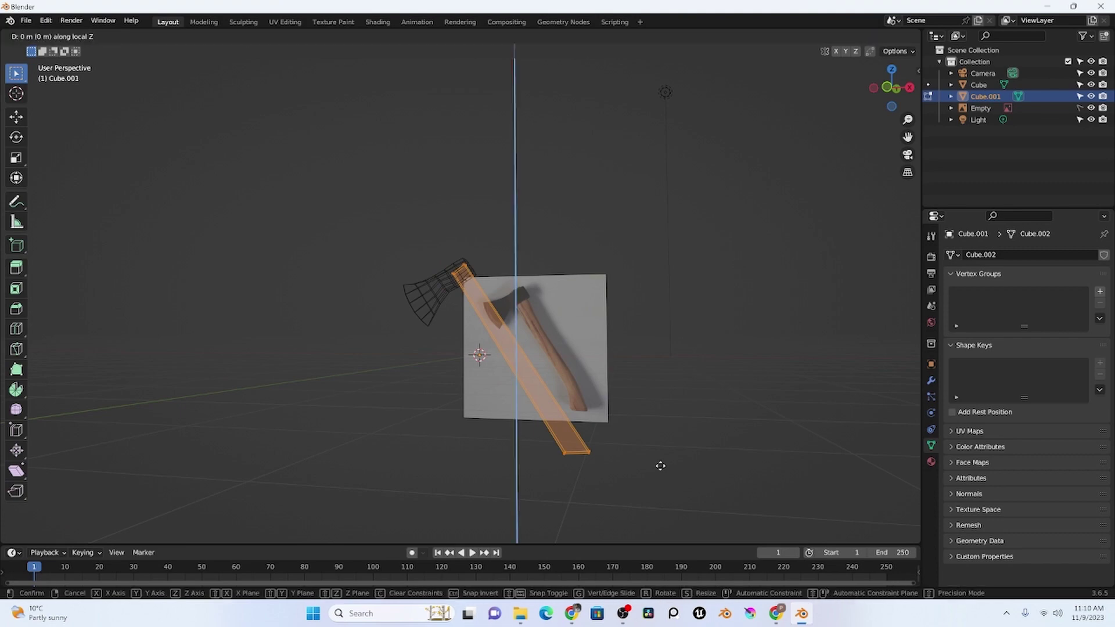
{"action": "key", "text": "z"}
{"action": "key", "text": "z"}
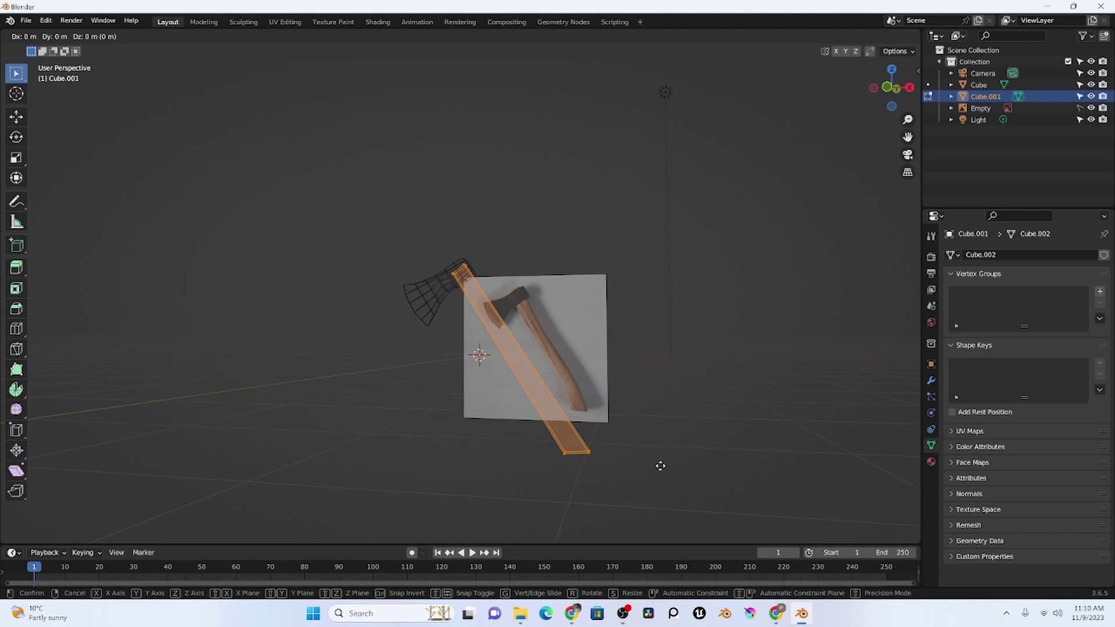
{"action": "key", "text": "Escape"}
Step: Switch the transform orientation to Local and try moving the handle mesh along its X and Z axes
{"action": "left_click", "coordinate": [416, 36]}
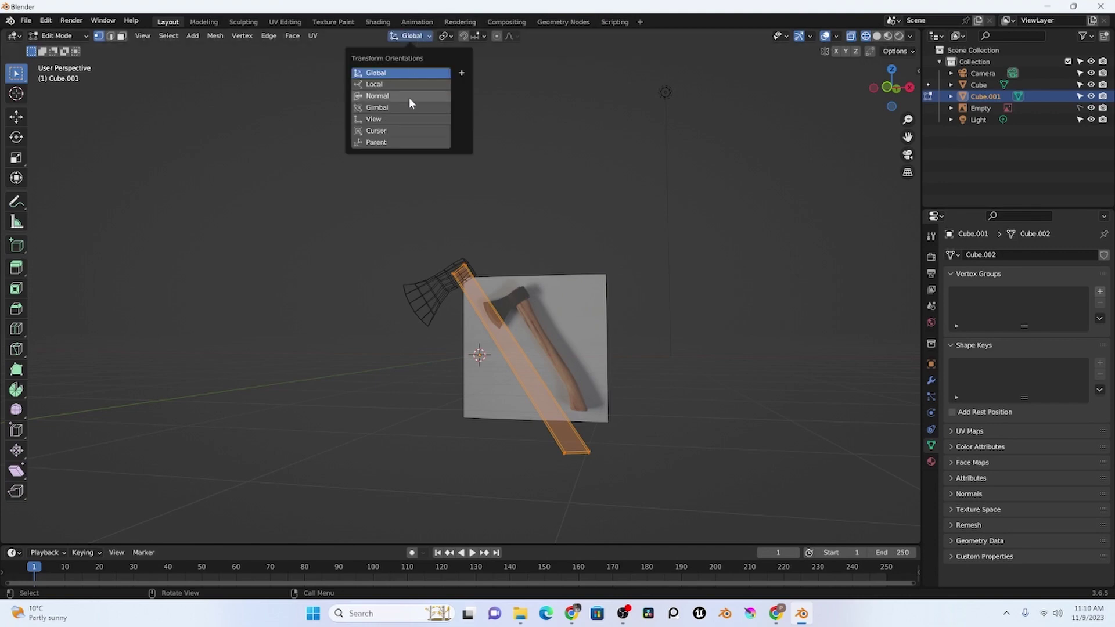
{"action": "left_click", "coordinate": [392, 85]}
{"action": "key", "text": "g"}
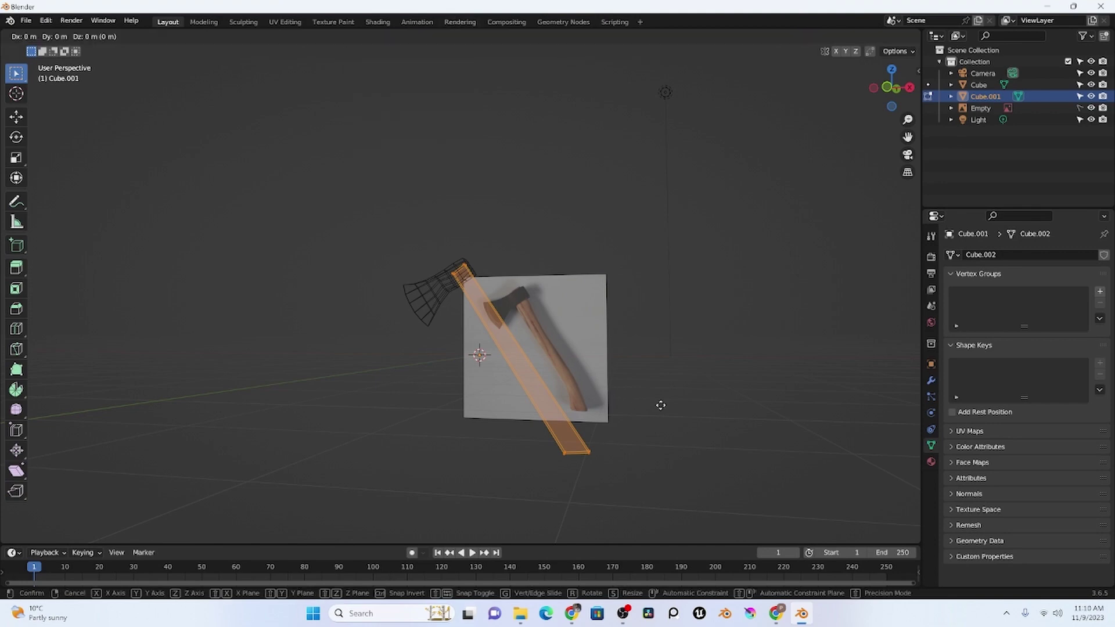
{"action": "key", "text": "x"}
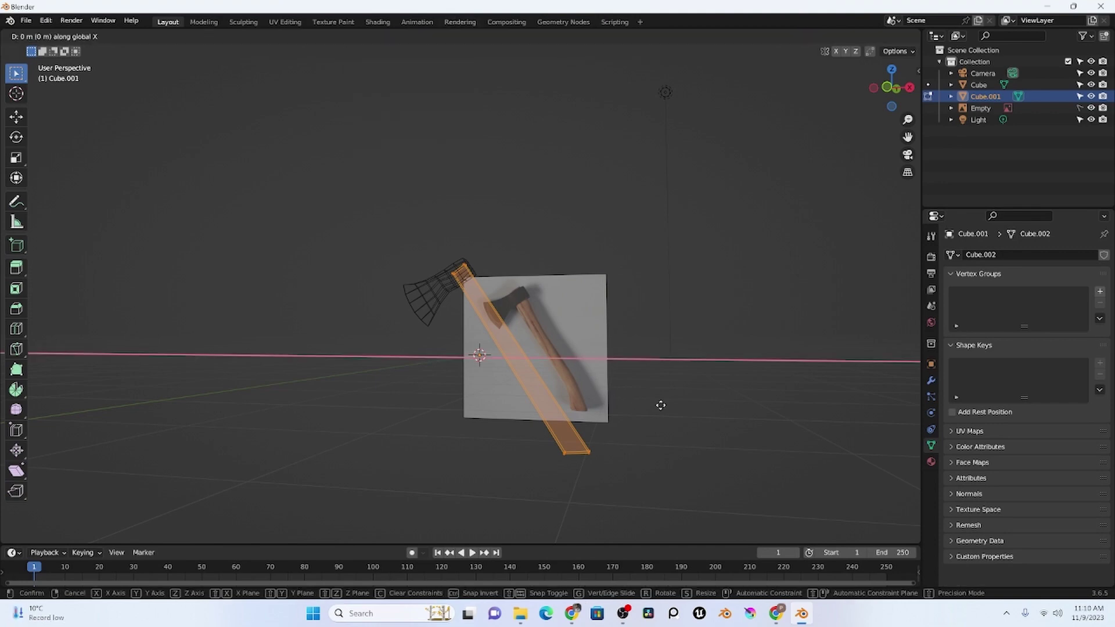
{"action": "key", "text": "z"}
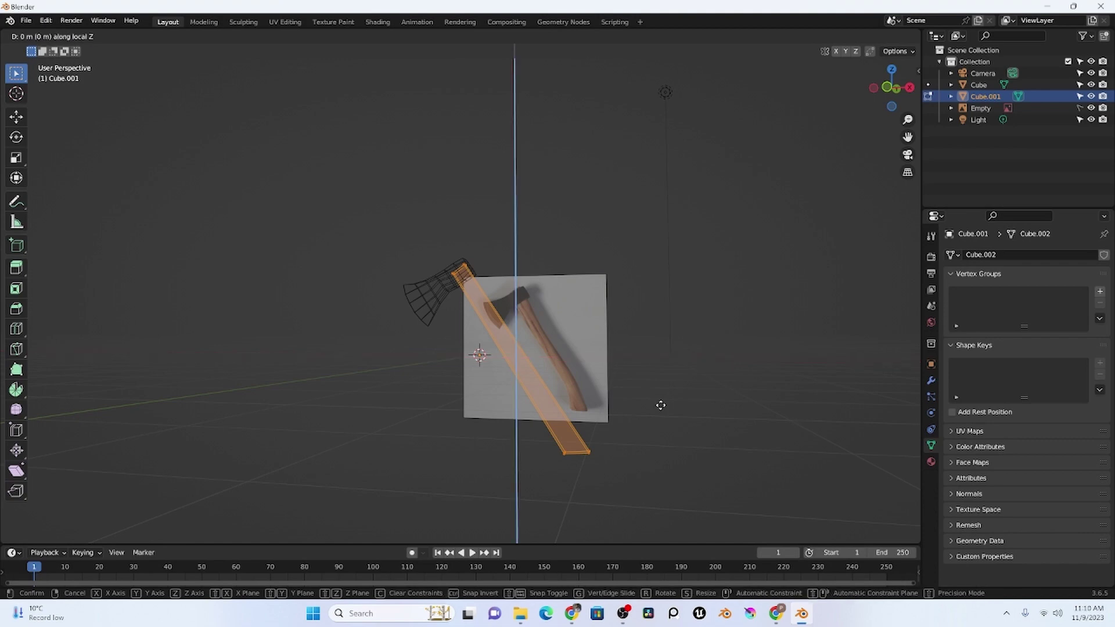
{"action": "key", "text": "Escape"}
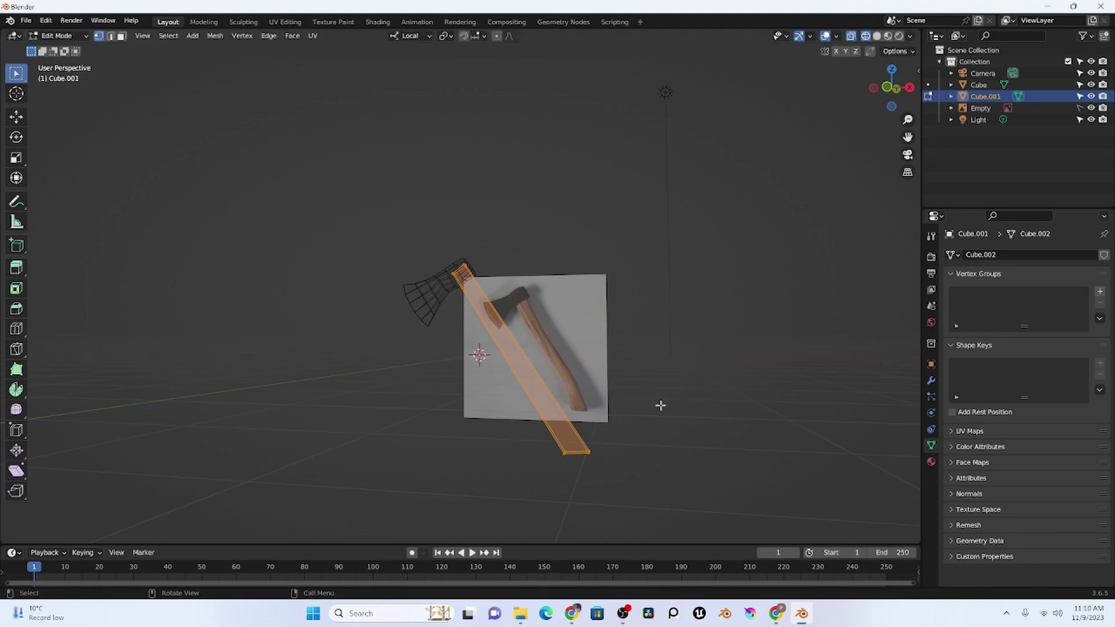
Step: Set the transform orientation back to Global and return to the front view of the axe
{"action": "left_click", "coordinate": [430, 37]}
{"action": "left_click", "coordinate": [399, 68]}
{"action": "key", "text": "KP_1"}
{"action": "scroll", "coordinate": [536, 380], "scroll_direction": "up", "scroll_amount": 3}
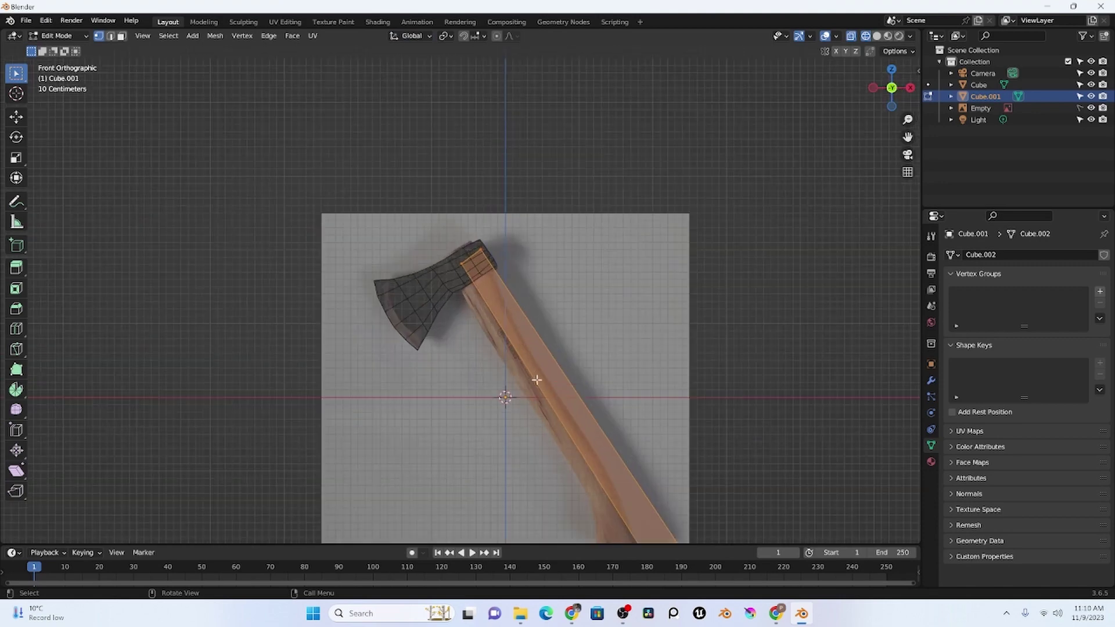
Step: Move the whole handle mesh -0.18114 m along X and 0.1142 m along Z to line it up with the reference
{"action": "key", "text": "g"}
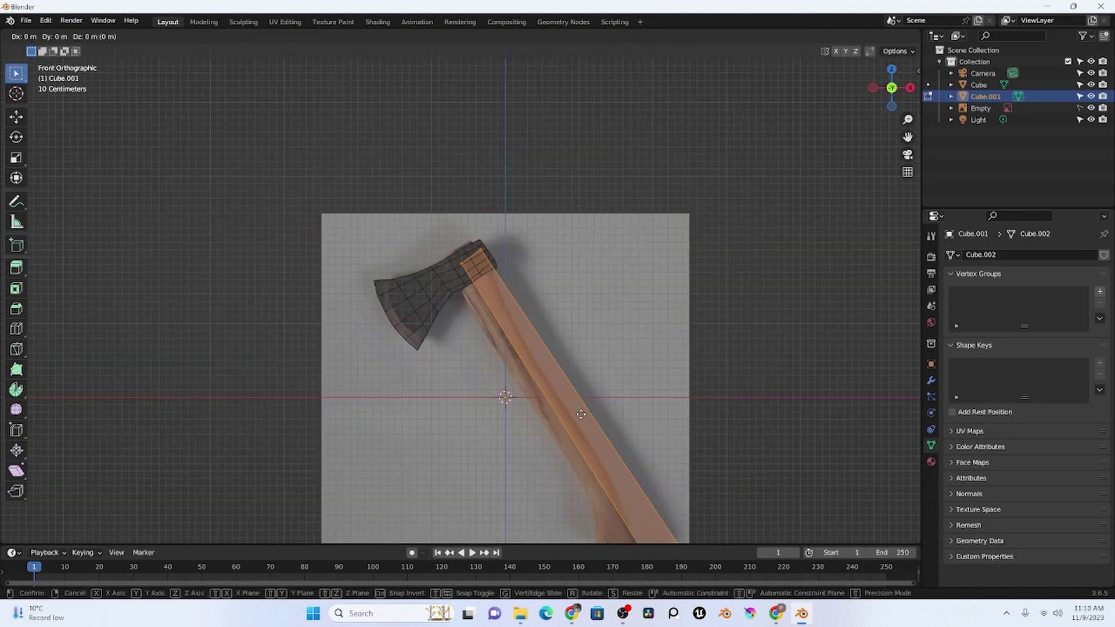
{"action": "left_click", "coordinate": [567, 405]}
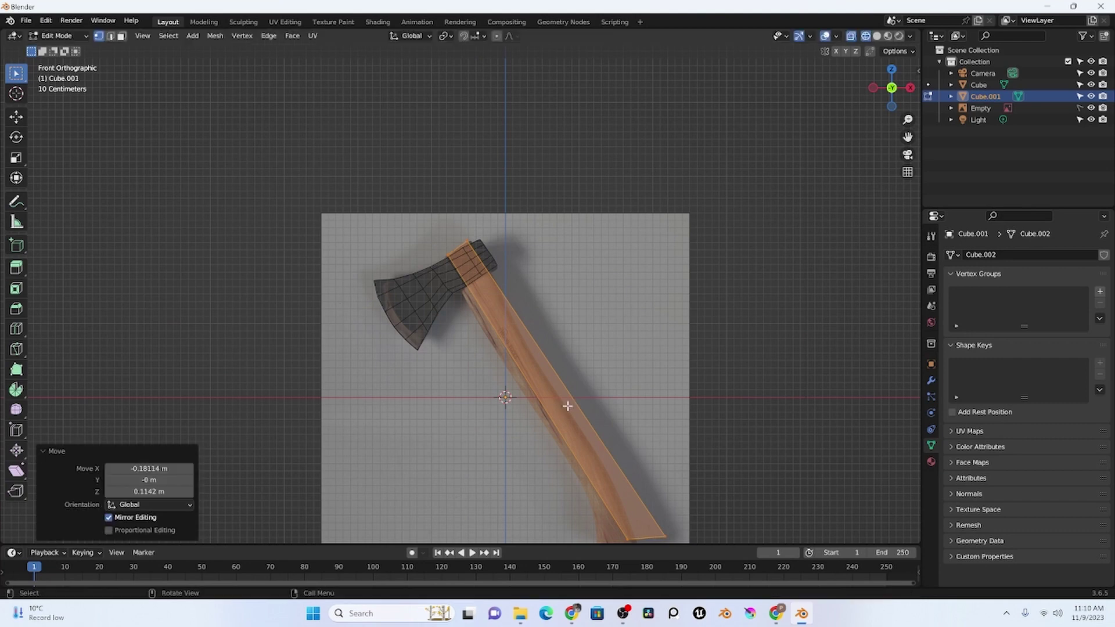
{"action": "left_click", "coordinate": [628, 382]}
Step: Move the handle's bottom-end vertices about -0.35 m along X and -0.22 m along Z onto the end of the reference handle
{"action": "middle_click_drag", "start_coordinate": [643, 410], "coordinate": [635, 340], "text": "shift"}
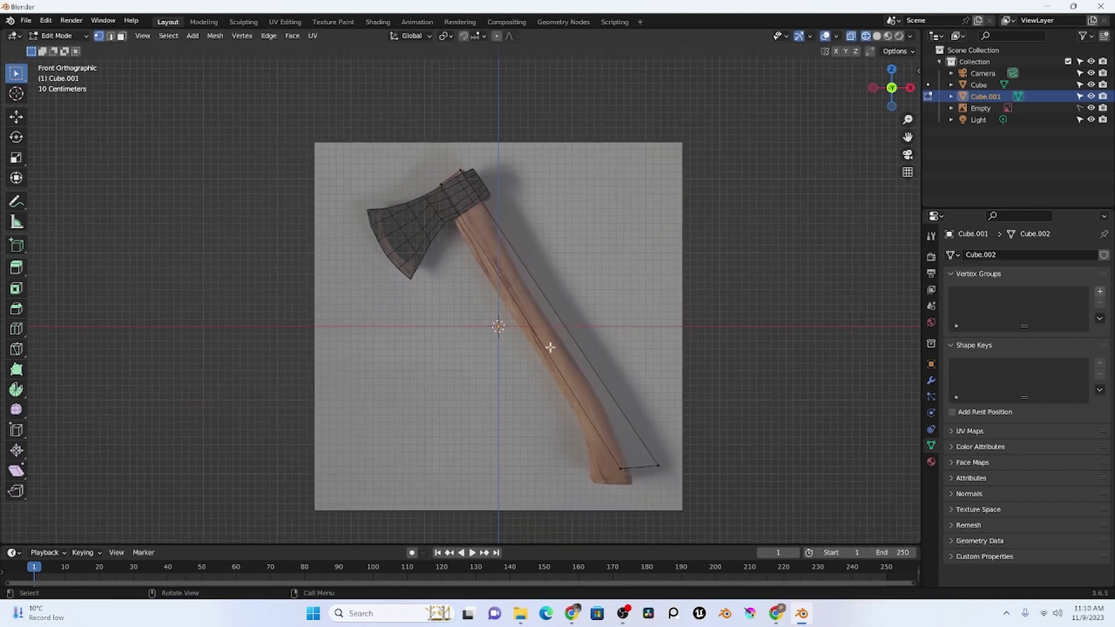
{"action": "left_click_drag", "start_coordinate": [555, 395], "coordinate": [740, 520]}
{"action": "key", "text": "g"}
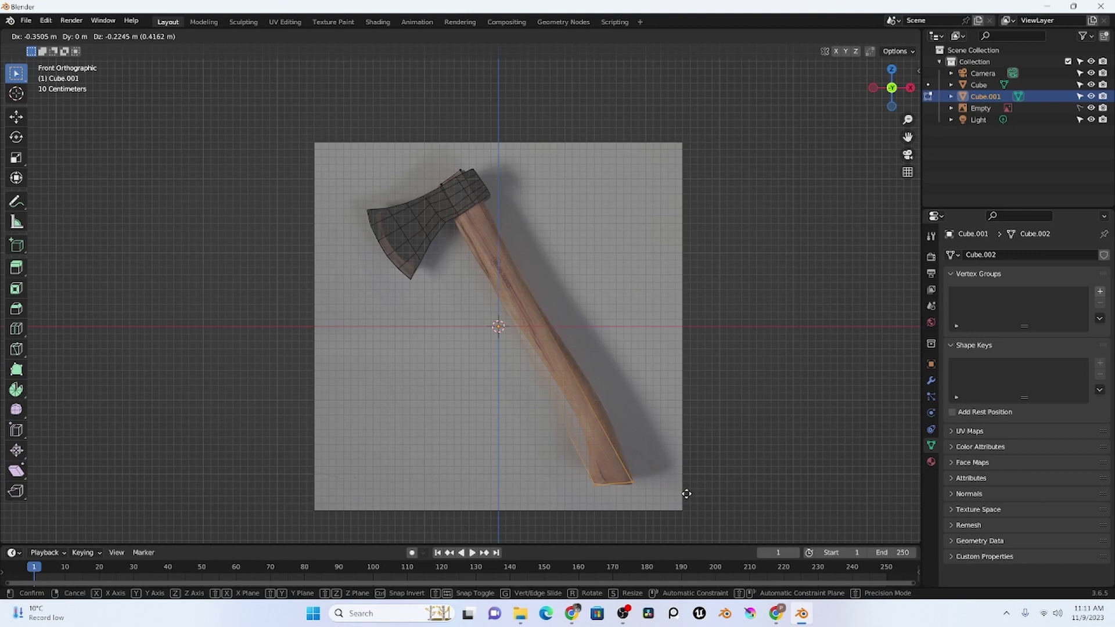
{"action": "left_click", "coordinate": [686, 494]}
{"action": "left_click", "coordinate": [743, 489]}
Step: Move the bottom end's blade-side corner vertices -0.03544 m along X and 0.066942 m along Z to meet the reference outline
{"action": "left_click_drag", "start_coordinate": [581, 468], "coordinate": [606, 496]}
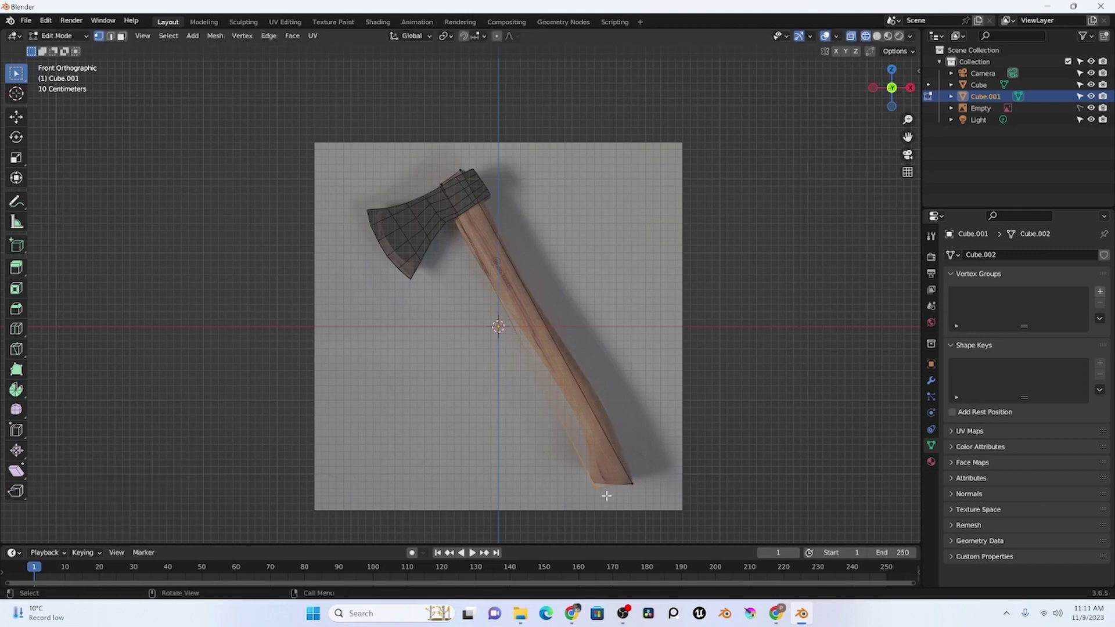
{"action": "key", "text": "g"}
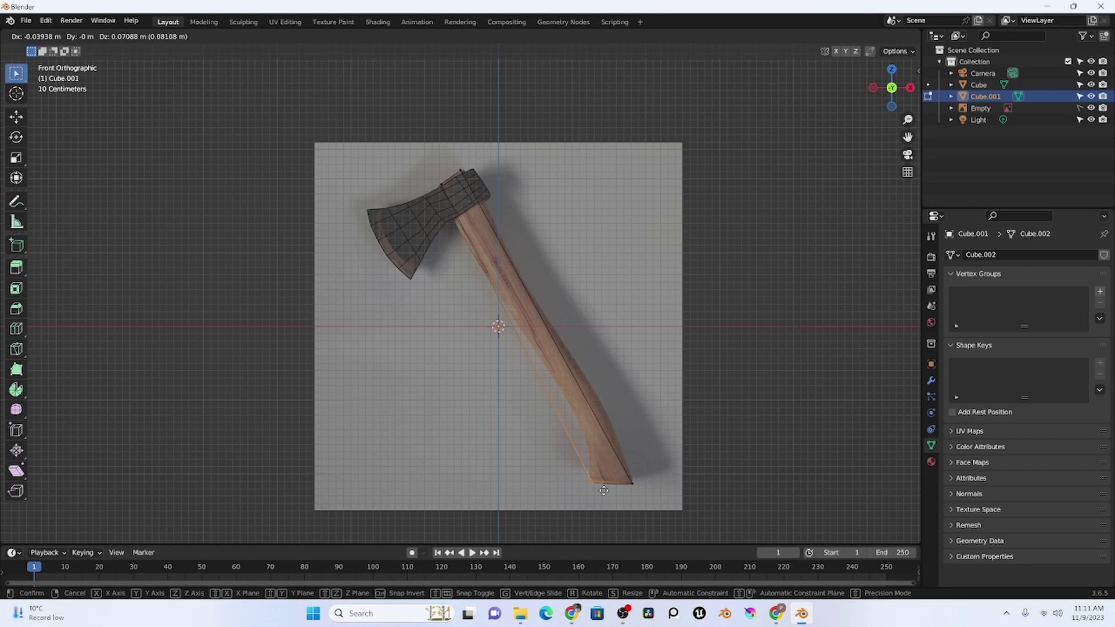
{"action": "left_click", "coordinate": [604, 490]}
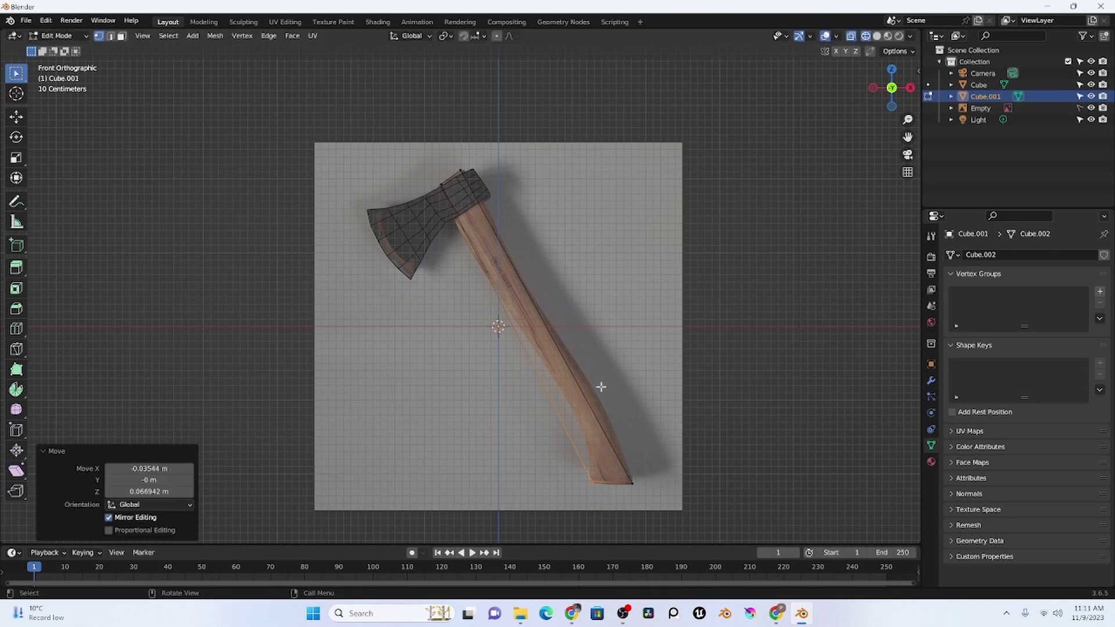
Step: Add seven evenly spaced loop cuts across the length of the handle without sliding them
{"action": "key", "text": "ctrl+r"}
{"action": "scroll", "coordinate": [587, 426], "scroll_direction": "up", "scroll_amount": 4}
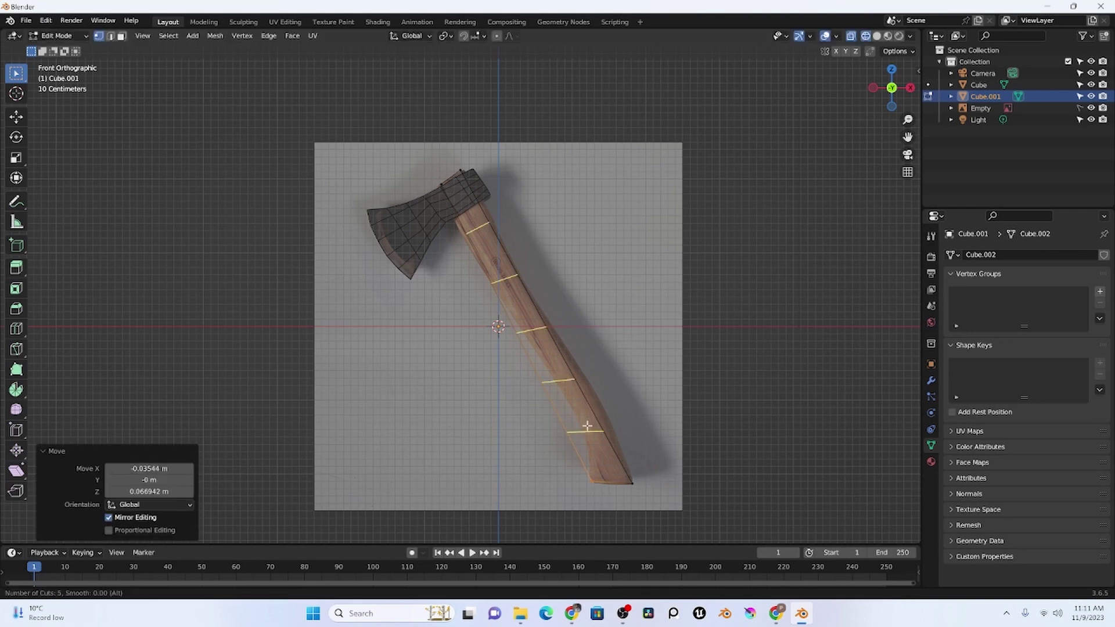
{"action": "scroll", "coordinate": [587, 426], "scroll_direction": "up", "scroll_amount": 3}
{"action": "left_click", "coordinate": [587, 426]}
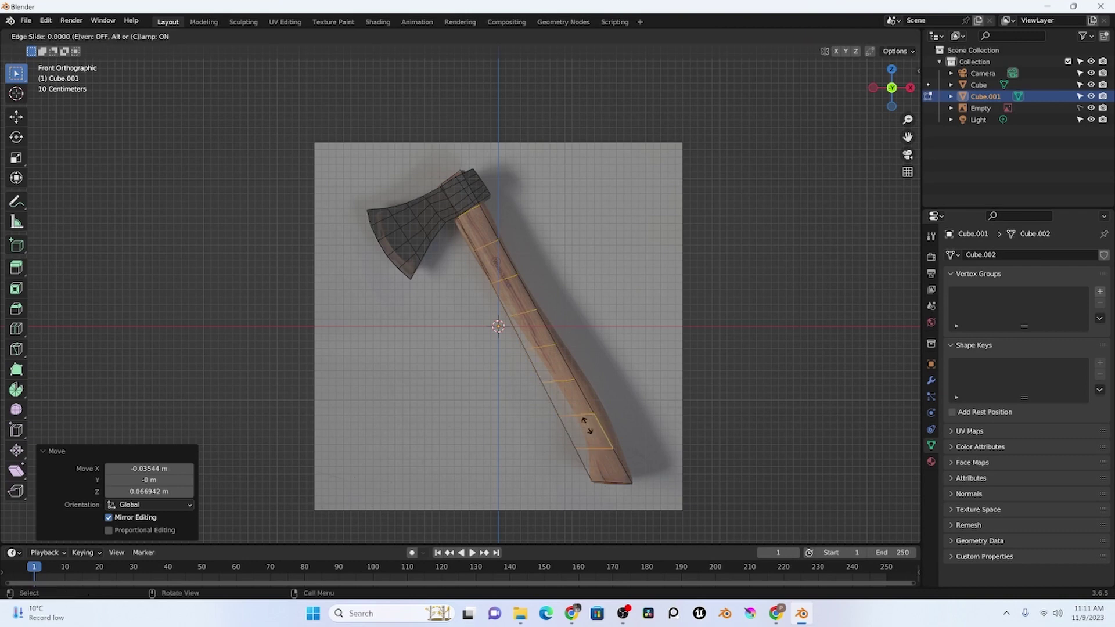
{"action": "right_click", "coordinate": [588, 425]}
{"action": "left_click", "coordinate": [628, 408]}
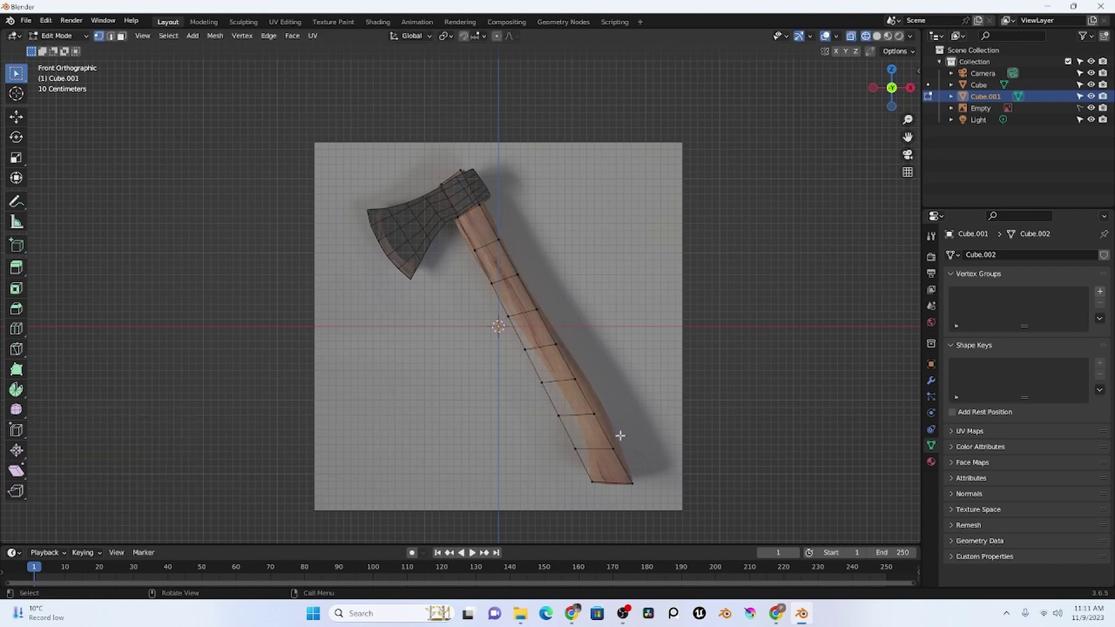
Step: Move the two lowest loop cuts onto the reference curve, about 0.08 m and 0.12 m along X respectively
{"action": "left_click", "coordinate": [574, 445], "text": "alt"}
{"action": "key", "text": "g"}
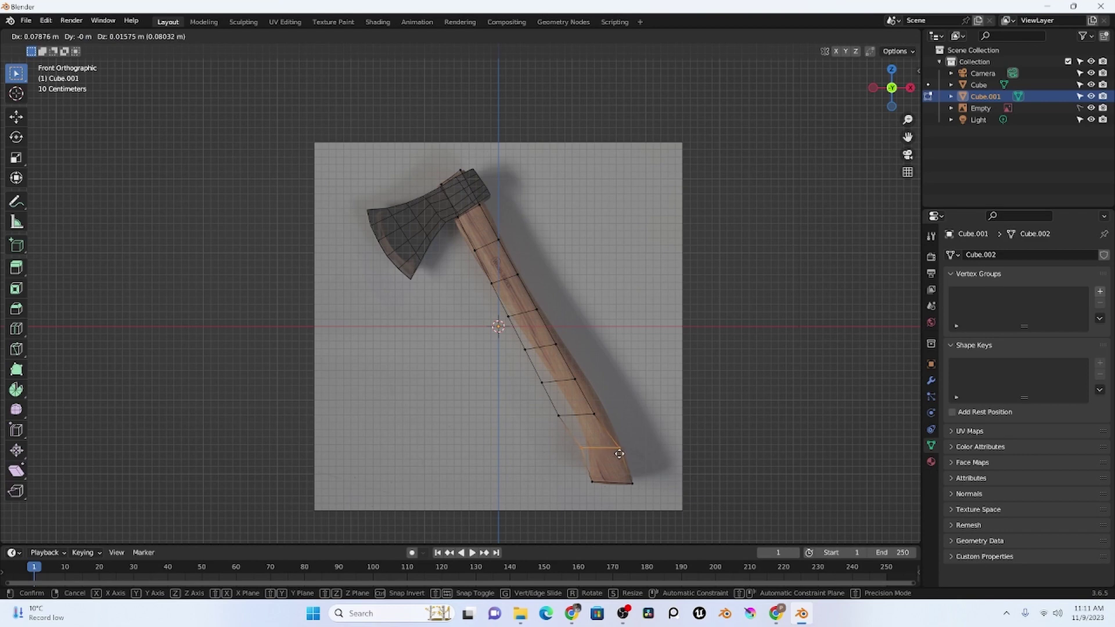
{"action": "left_click", "coordinate": [619, 453]}
{"action": "left_click", "coordinate": [546, 412], "text": "alt"}
{"action": "key", "text": "g"}
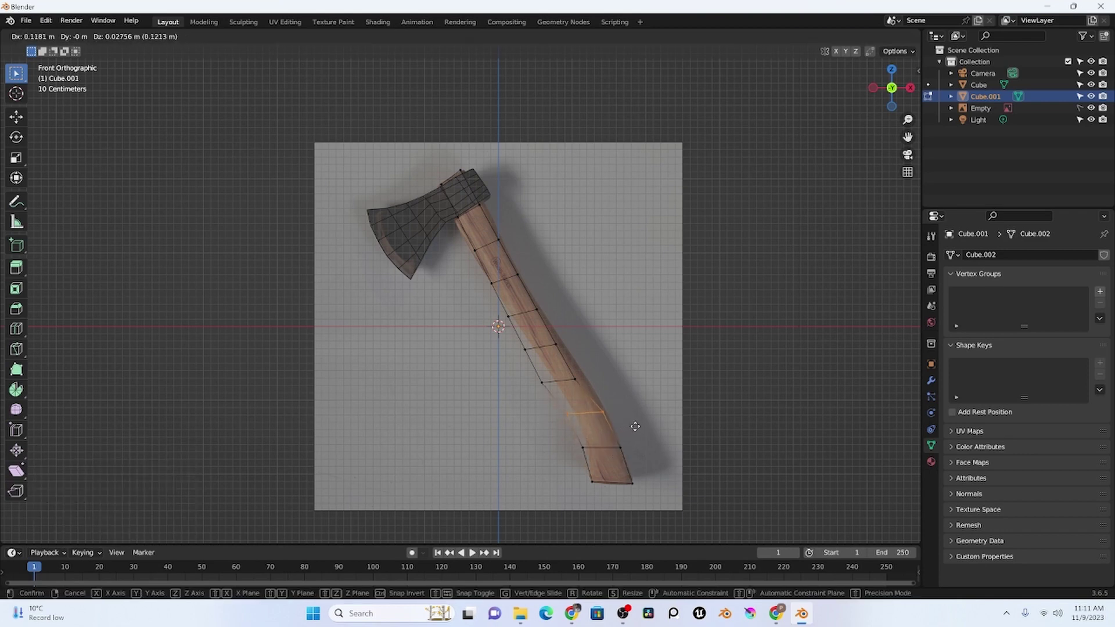
{"action": "left_click", "coordinate": [636, 425]}
Step: Shift the third-lowest loop cut 0.12995 m in X and 0.015751 m in Z, and the fourth-lowest 0.086631 m along X
{"action": "left_click", "coordinate": [558, 380], "text": "alt"}
{"action": "key", "text": "g"}
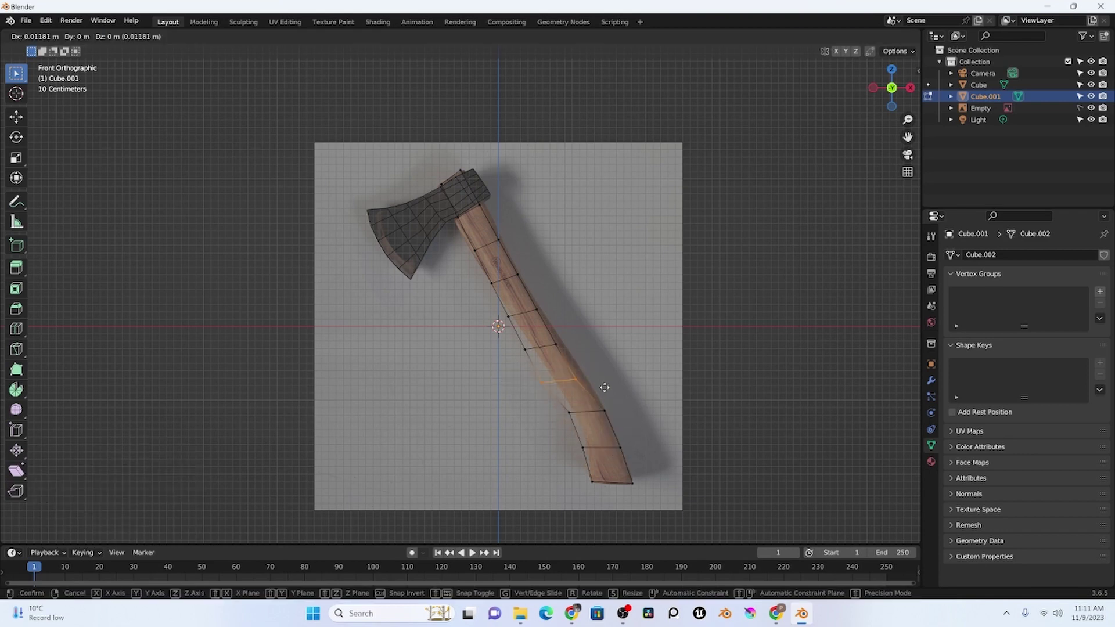
{"action": "left_click", "coordinate": [610, 386]}
{"action": "left_click", "coordinate": [542, 347], "text": "alt"}
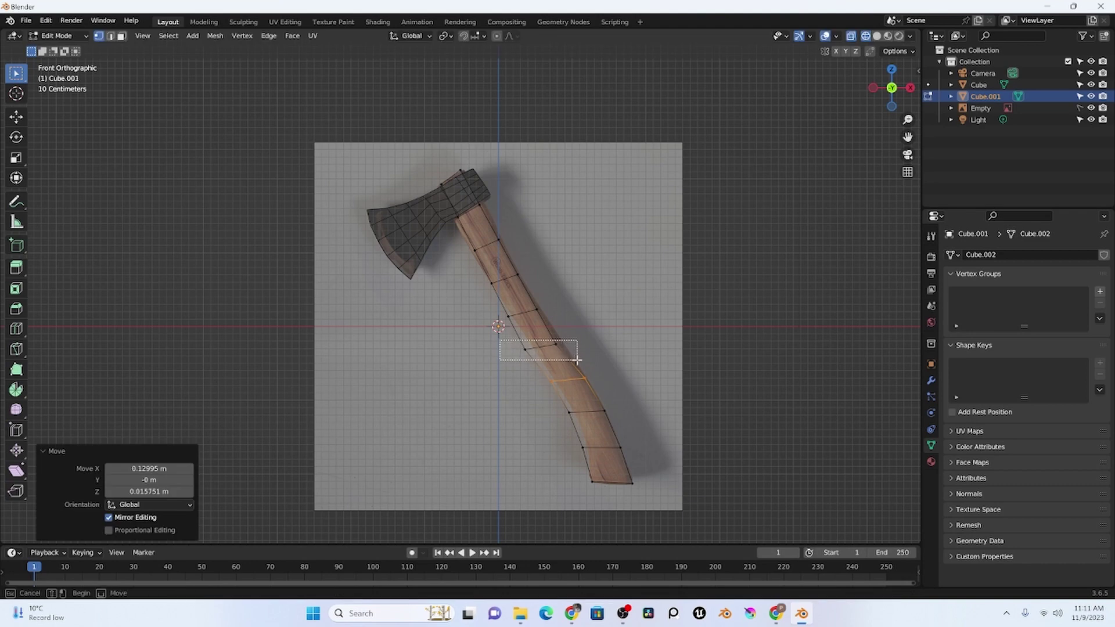
{"action": "key", "text": "g"}
{"action": "left_click", "coordinate": [583, 360]}
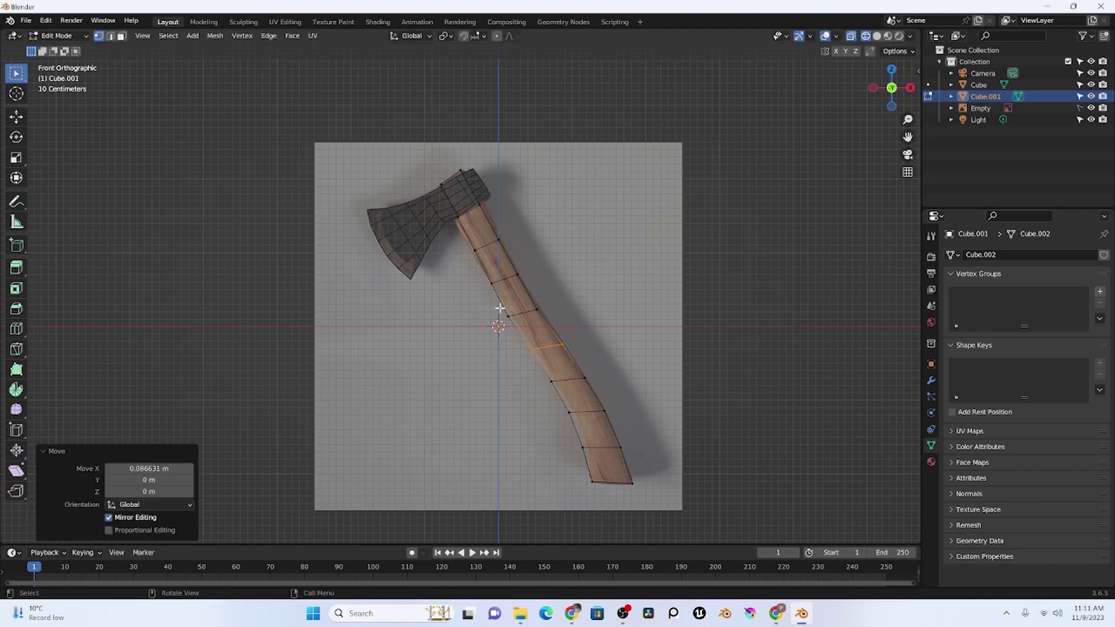
Step: Nudge the third loop cut below the head and the next blade-side vertices onto the reference outline at mid-handle
{"action": "left_click_drag", "start_coordinate": [500, 308], "coordinate": [615, 500]}
{"action": "key", "text": "g"}
{"action": "left_click", "coordinate": [558, 324]}
{"action": "left_click", "coordinate": [629, 357]}
{"action": "key", "text": "g"}
{"action": "left_click", "coordinate": [549, 358]}
Step: Fit the lower blade-side vertices to the reference curve, moving the bottom corner -0.051191 m in X and 0.063005 m in Z
{"action": "key", "text": "g"}
{"action": "left_click", "coordinate": [557, 384]}
{"action": "key", "text": "g"}
{"action": "left_click", "coordinate": [586, 424]}
{"action": "key", "text": "g"}
{"action": "left_click", "coordinate": [595, 472]}
{"action": "key", "text": "g"}
{"action": "left_click", "coordinate": [603, 490]}
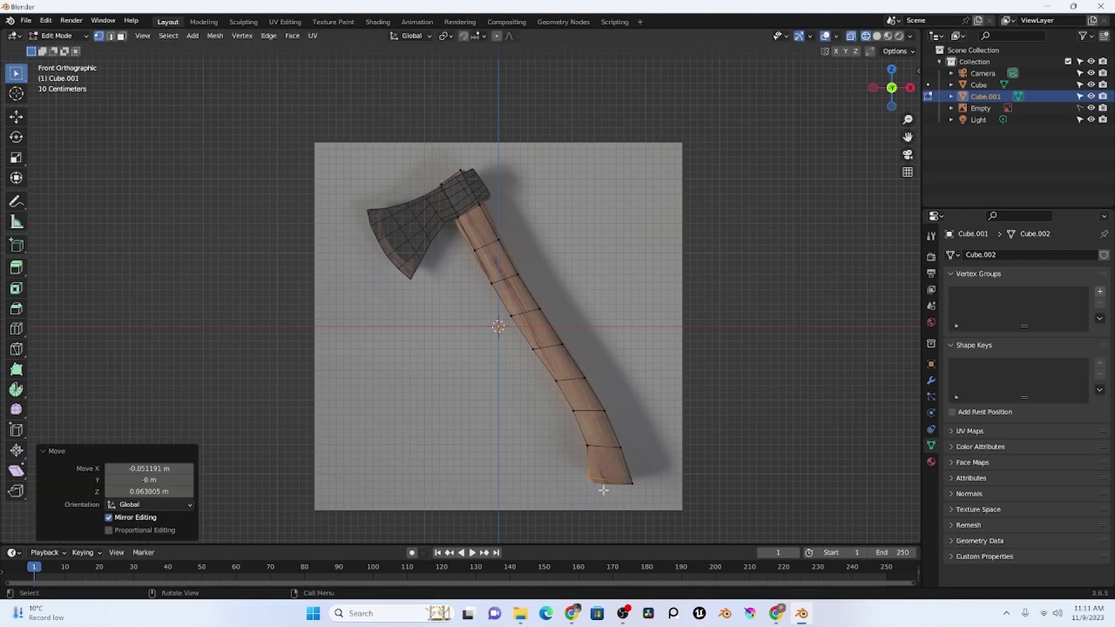
{"action": "left_click", "coordinate": [661, 391]}
Step: Move the handle's two upper blade-side vertices, just beneath the head and at the first loop cut, onto the reference edge
{"action": "scroll", "coordinate": [468, 244], "scroll_direction": "up", "scroll_amount": 2}
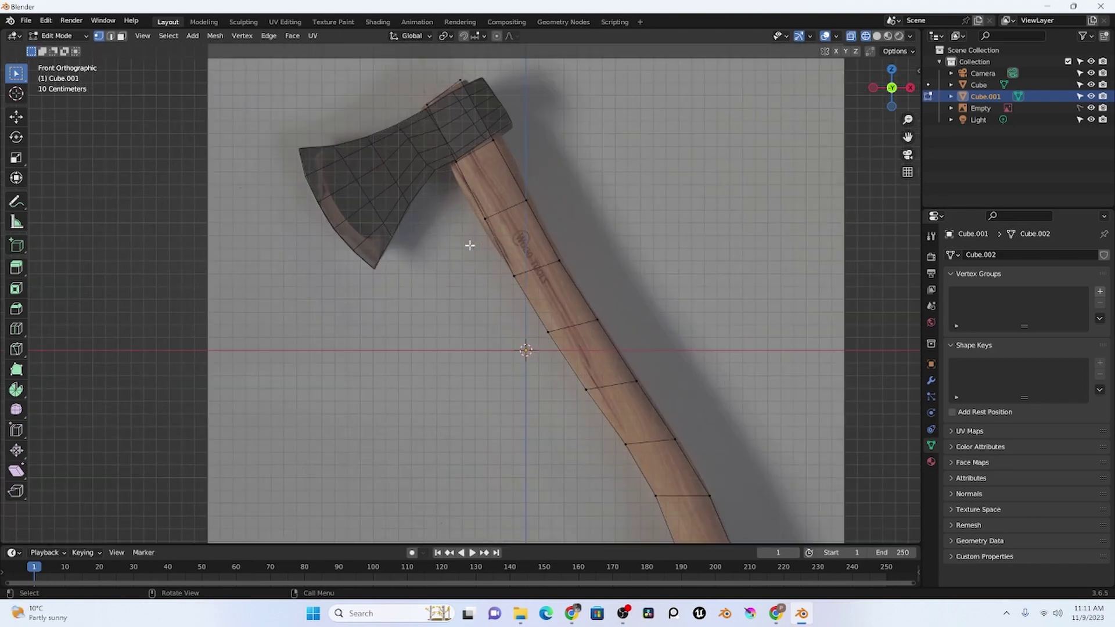
{"action": "scroll", "coordinate": [471, 248], "scroll_direction": "up", "scroll_amount": 1}
{"action": "left_click_drag", "start_coordinate": [457, 235], "coordinate": [487, 250]}
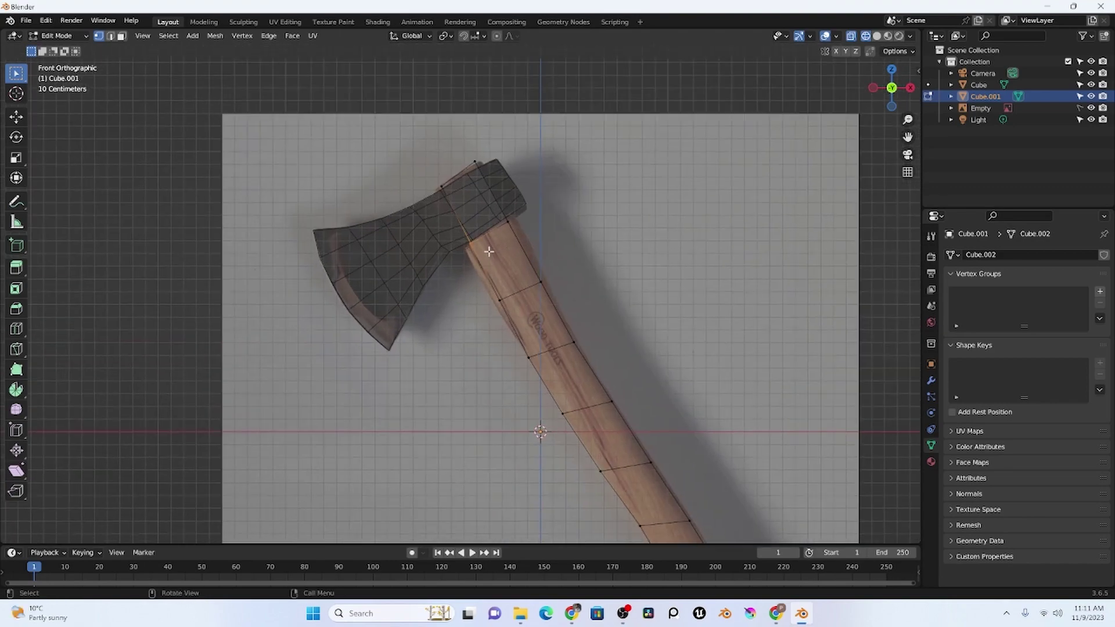
{"action": "key", "text": "g"}
{"action": "left_click", "coordinate": [494, 280]}
{"action": "left_click", "coordinate": [500, 300]}
{"action": "key", "text": "g"}
{"action": "left_click", "coordinate": [505, 313]}
Step: Move the back-edge vertices outward by 0.03874 m in X at the first loop cut and about 0.055 m beneath the head
{"action": "left_click", "coordinate": [541, 283]}
{"action": "key", "text": "g"}
{"action": "left_click", "coordinate": [559, 288]}
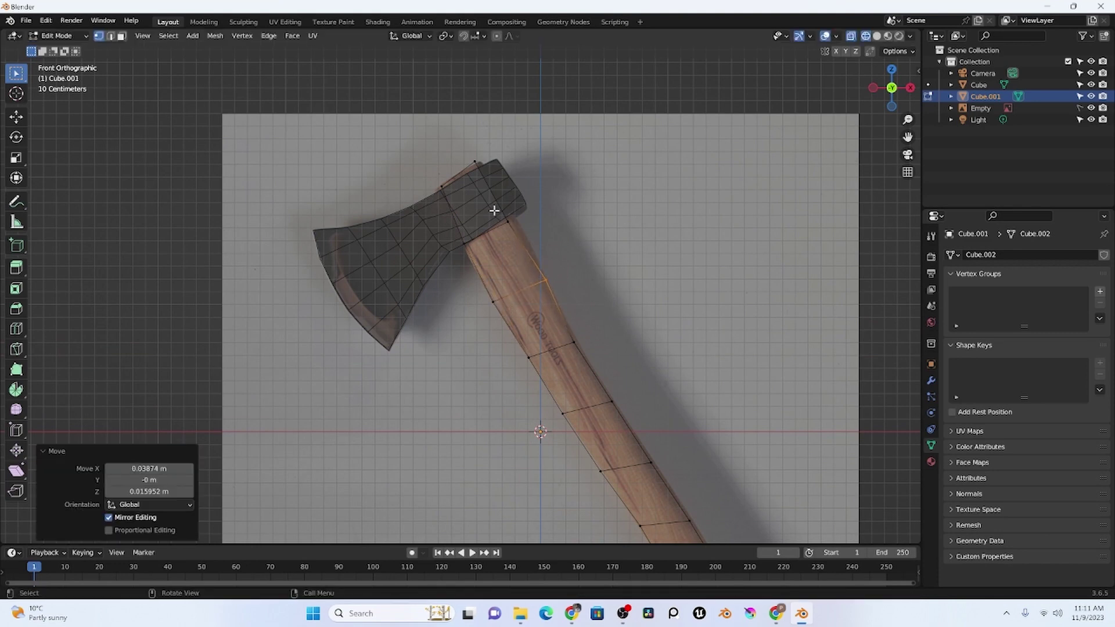
{"action": "left_click", "coordinate": [510, 222]}
{"action": "key", "text": "g"}
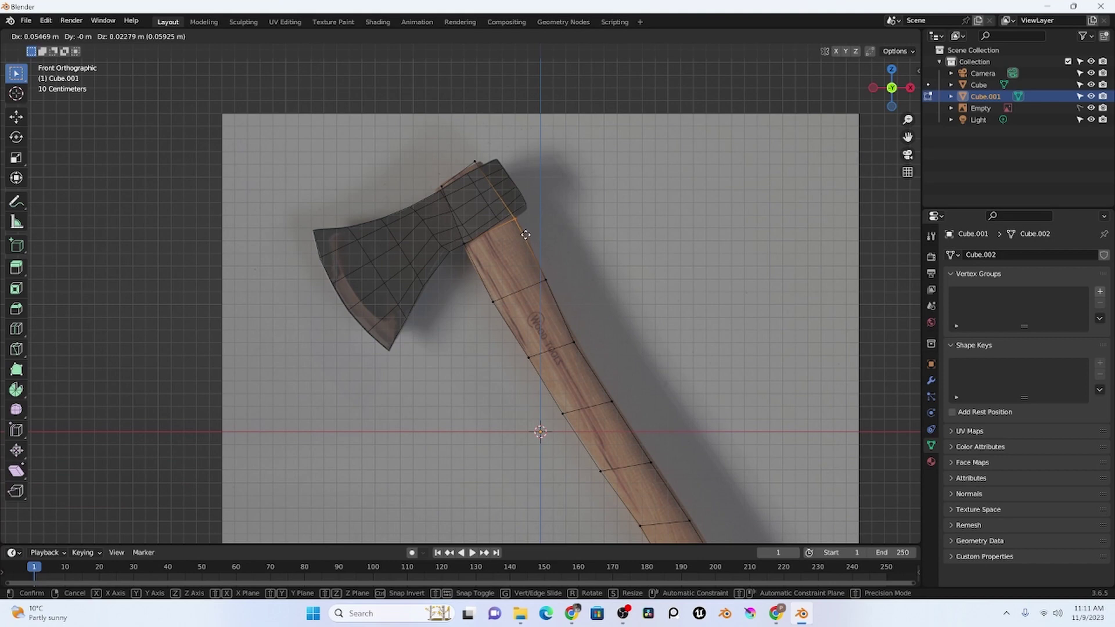
{"action": "left_click", "coordinate": [525, 234]}
Step: Move the back-edge vertices of the second loop cut 0.025067 m along X and 0.009115 m along Z
{"action": "left_click", "coordinate": [576, 340]}
{"action": "key", "text": "g"}
{"action": "left_click", "coordinate": [593, 346]}
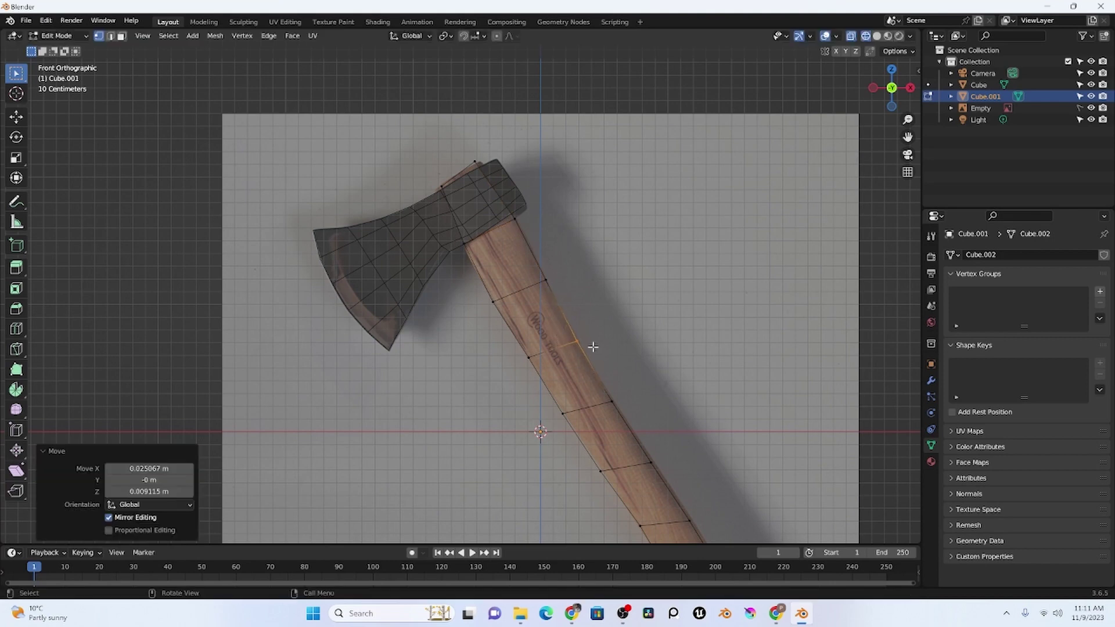
Step: Nudge the back-edge vertices of the third and fourth loop cuts outward to match the reference outline
{"action": "scroll", "coordinate": [639, 403], "scroll_direction": "up", "scroll_amount": 3}
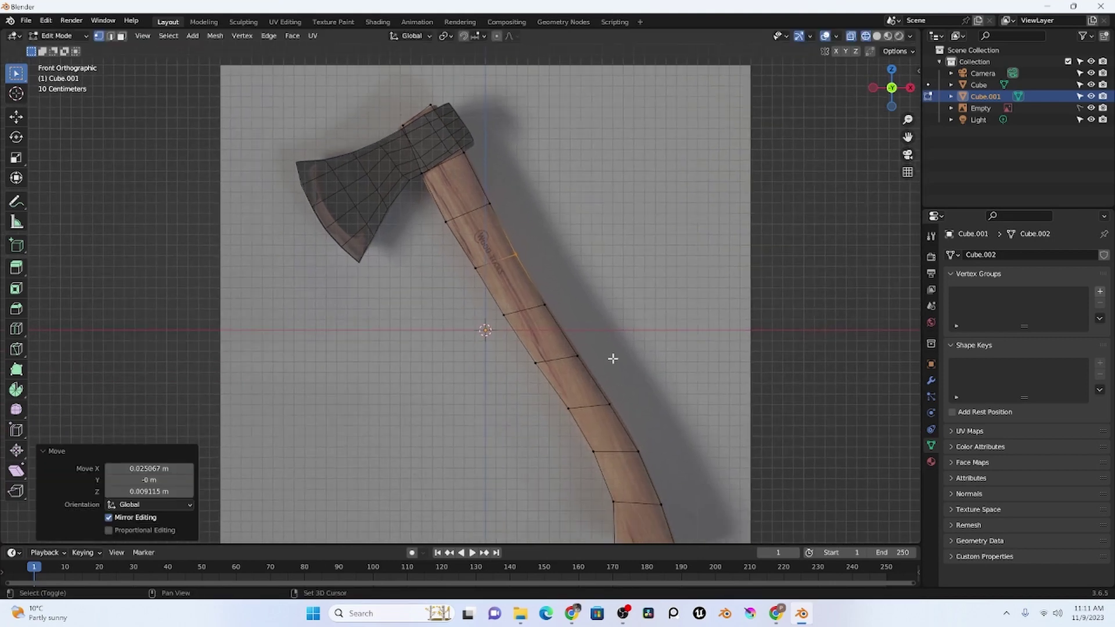
{"action": "left_click", "coordinate": [574, 308]}
{"action": "key", "text": "g"}
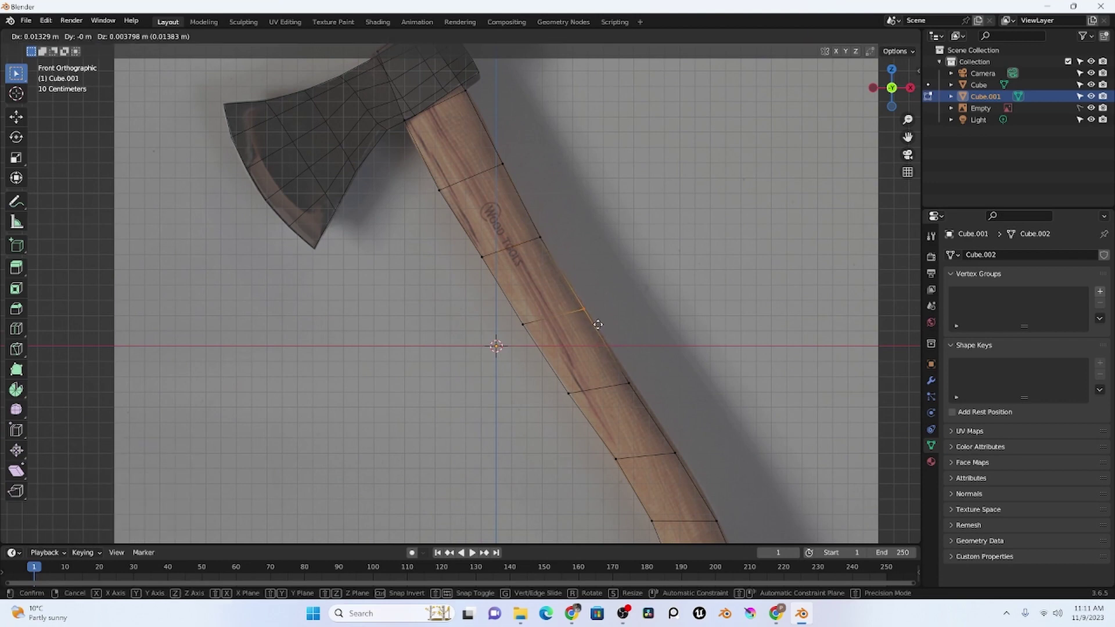
{"action": "left_click", "coordinate": [598, 327]}
{"action": "left_click", "coordinate": [628, 384]}
{"action": "key", "text": "g"}
{"action": "left_click", "coordinate": [647, 391]}
{"action": "left_click", "coordinate": [701, 410]}
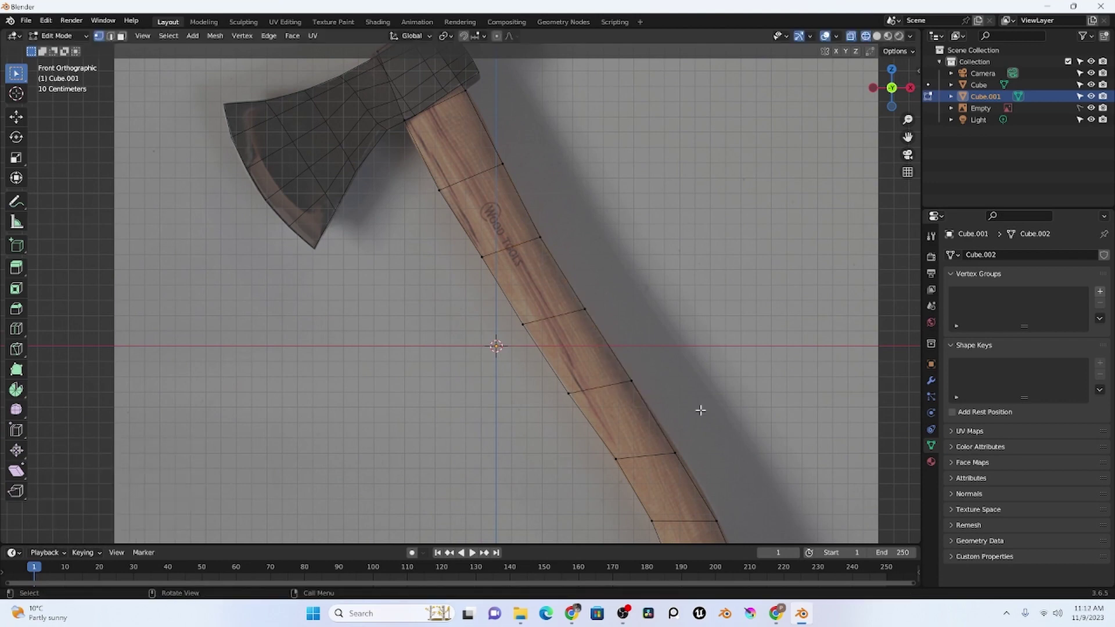
Step: Move the back-edge vertices of the fifth loop cut 0.022788 m in X and those of the sixth about 0.004 m
{"action": "middle_click_drag", "start_coordinate": [727, 434], "coordinate": [548, 225], "text": "shift"}
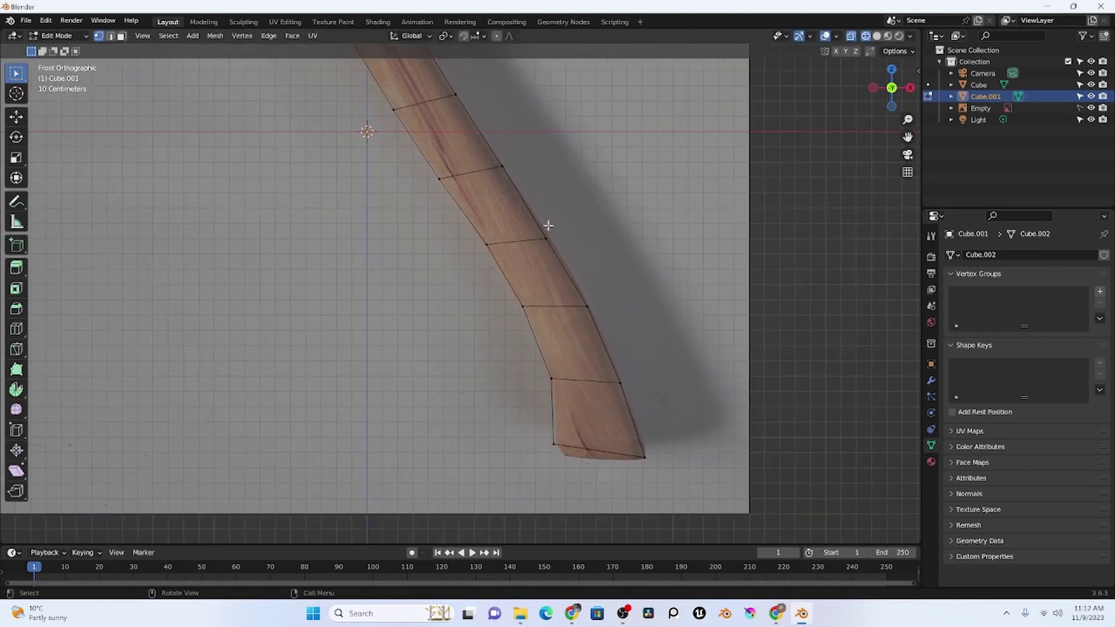
{"action": "key", "text": "g"}
{"action": "left_click", "coordinate": [562, 259]}
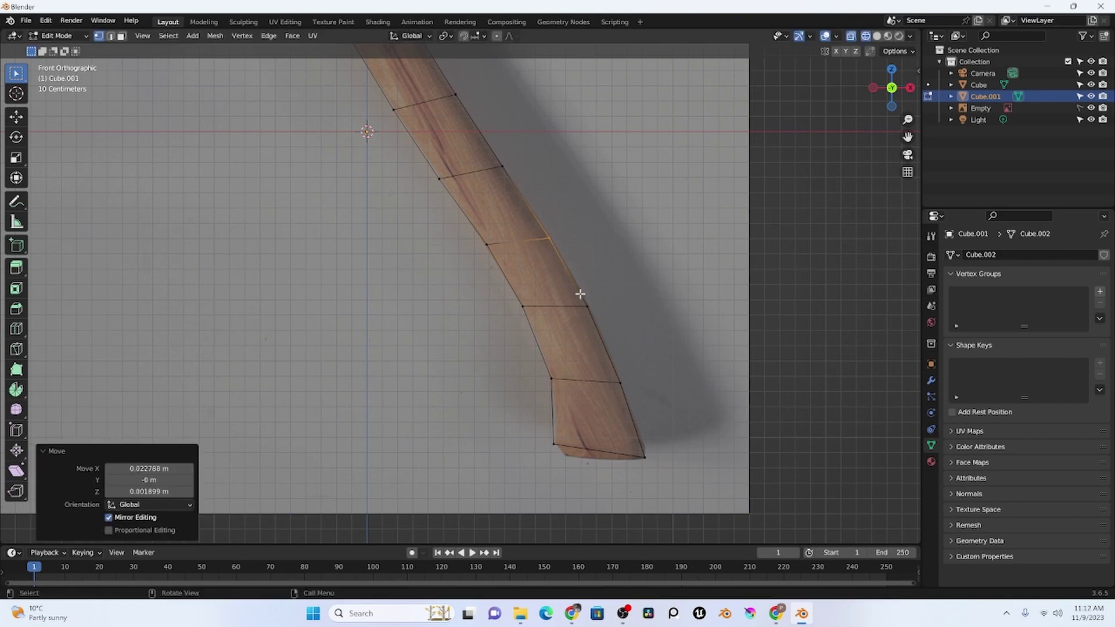
{"action": "left_click", "coordinate": [588, 306]}
{"action": "key", "text": "g"}
{"action": "left_click", "coordinate": [597, 316]}
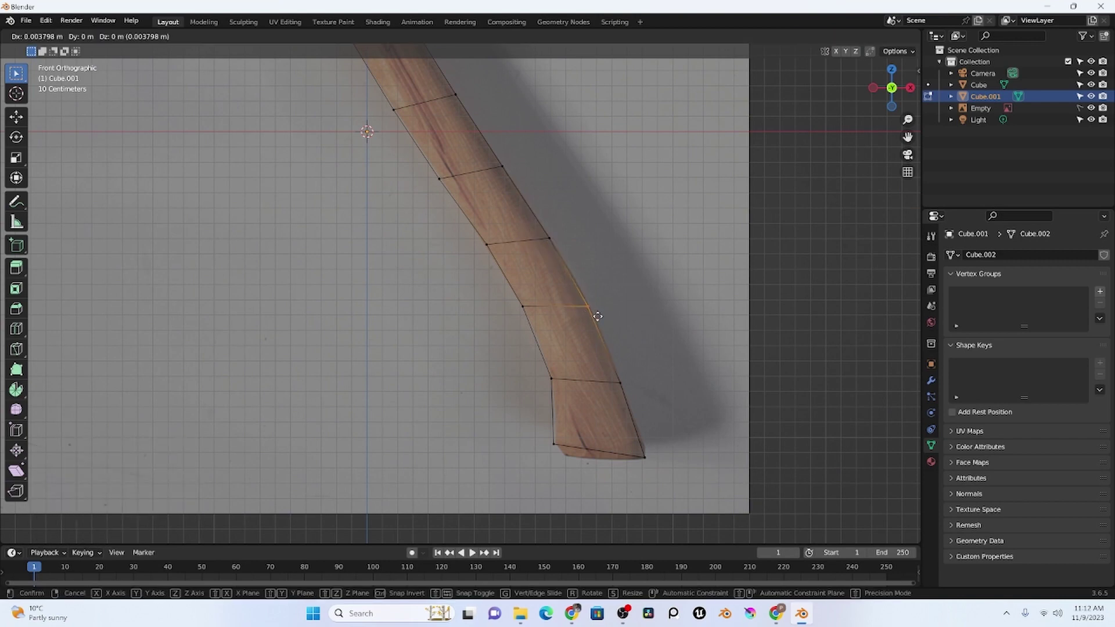
{"action": "left_click", "coordinate": [709, 318]}
Step: Nudge the blade-side corner vertices at the handle's bottom end toward the reference outline
{"action": "left_click", "coordinate": [555, 445]}
{"action": "key", "text": "g"}
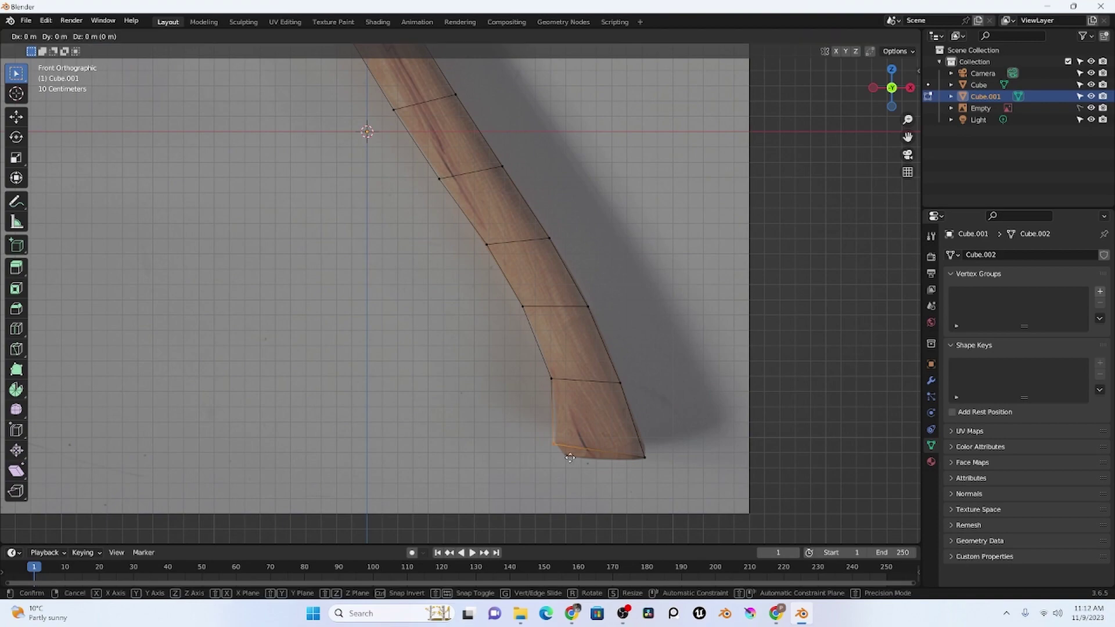
{"action": "left_click", "coordinate": [570, 456]}
{"action": "left_click", "coordinate": [659, 348]}
Step: Add one centred lengthwise loop cut down the handle's two wide faces, without sliding it
{"action": "scroll", "coordinate": [484, 264], "scroll_direction": "down", "scroll_amount": 4}
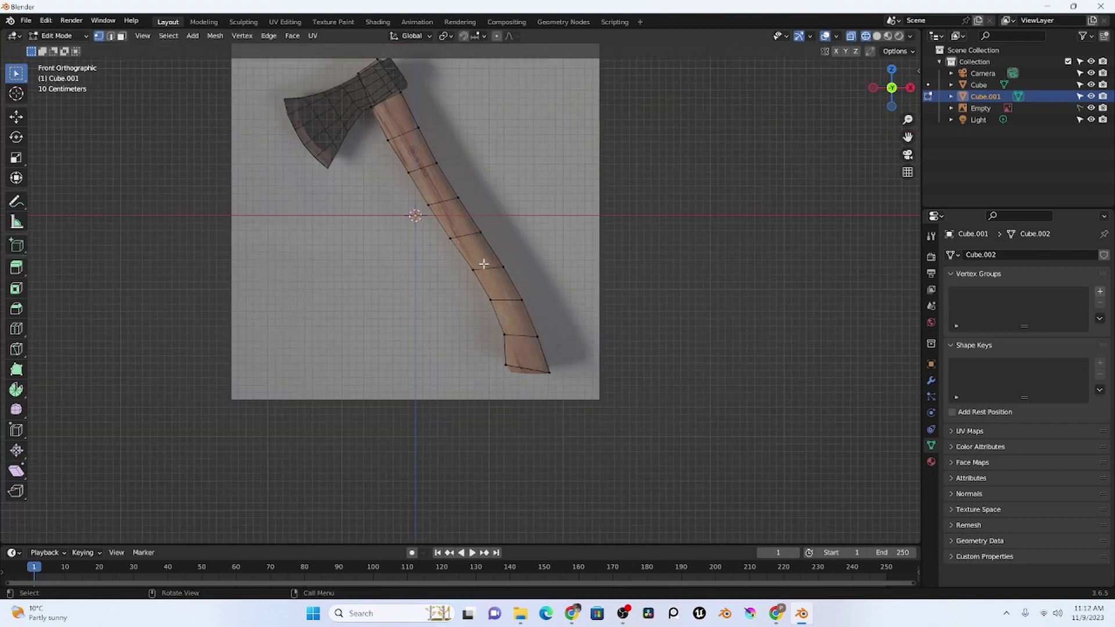
{"action": "middle_click_drag", "start_coordinate": [484, 264], "coordinate": [646, 458], "text": "shift"}
{"action": "middle_click_drag", "start_coordinate": [565, 319], "coordinate": [531, 322]}
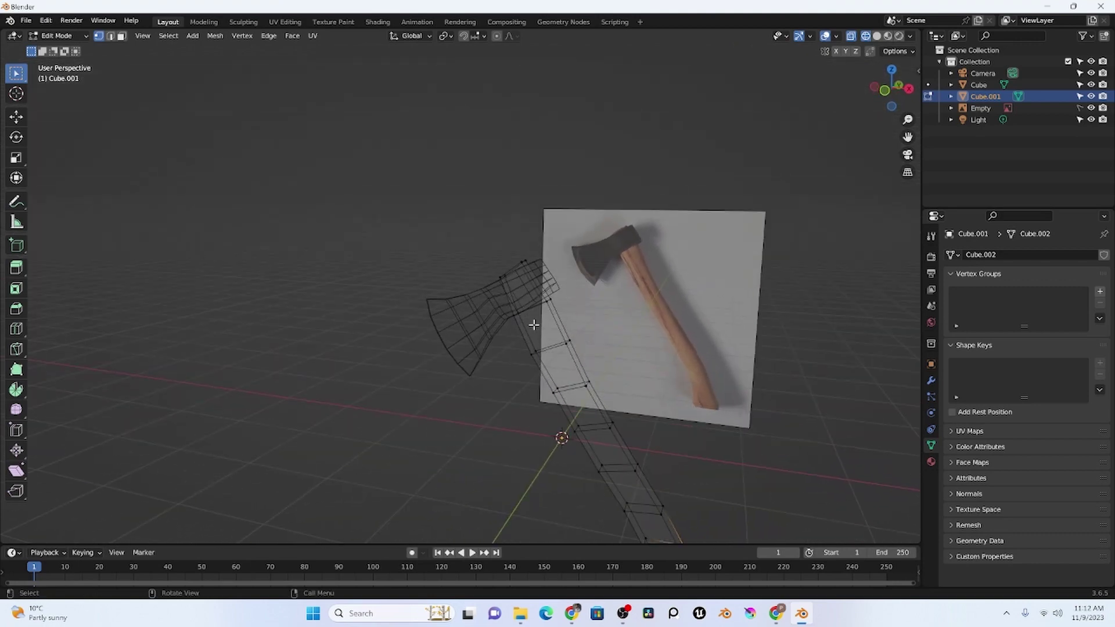
{"action": "key", "text": "Tab"}
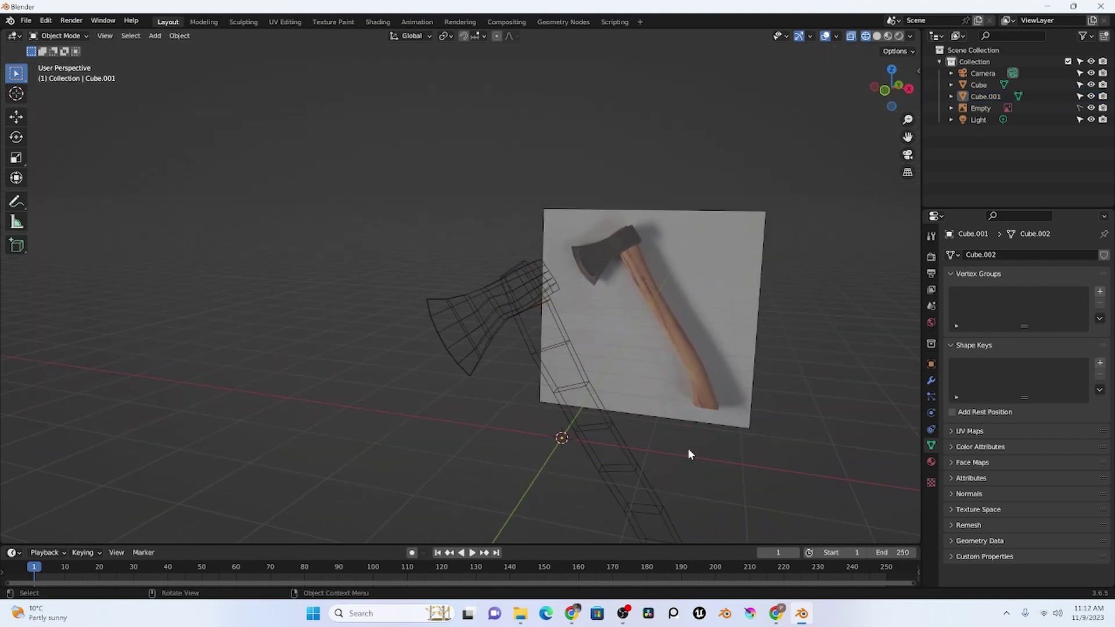
{"action": "middle_click_drag", "start_coordinate": [669, 404], "coordinate": [575, 431]}
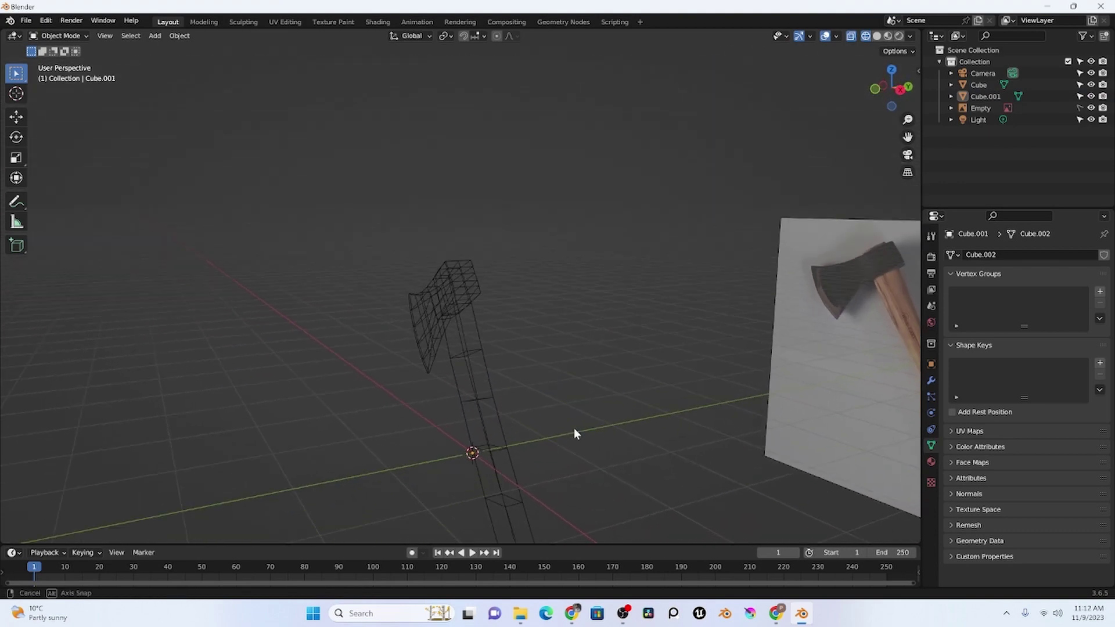
{"action": "middle_click_drag", "start_coordinate": [520, 466], "coordinate": [575, 478]}
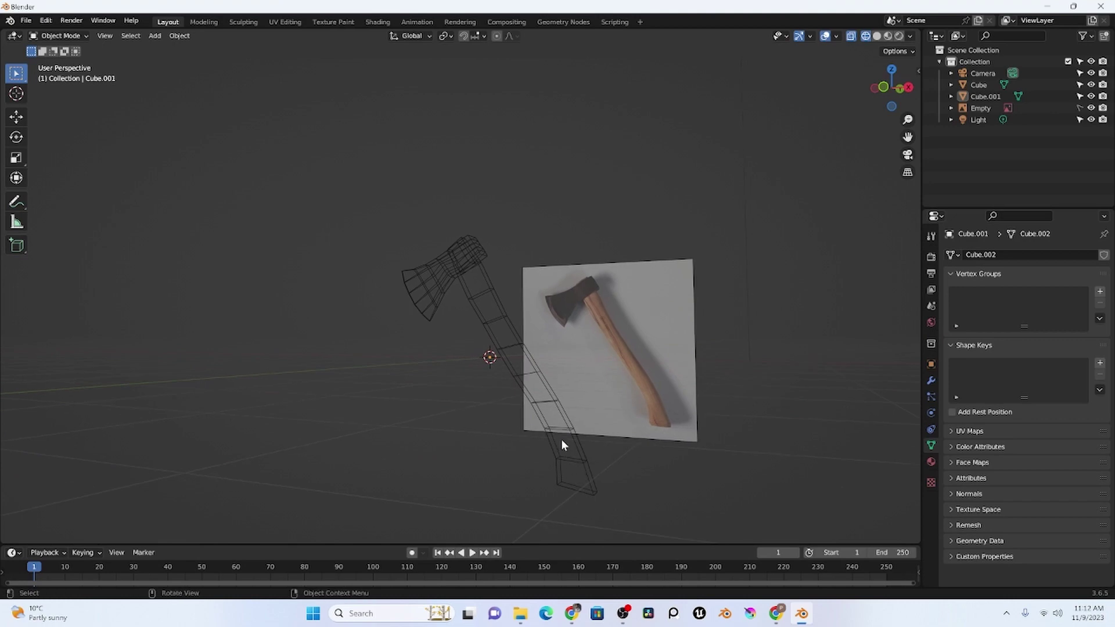
{"action": "left_click", "coordinate": [547, 454]}
{"action": "key", "text": "Tab"}
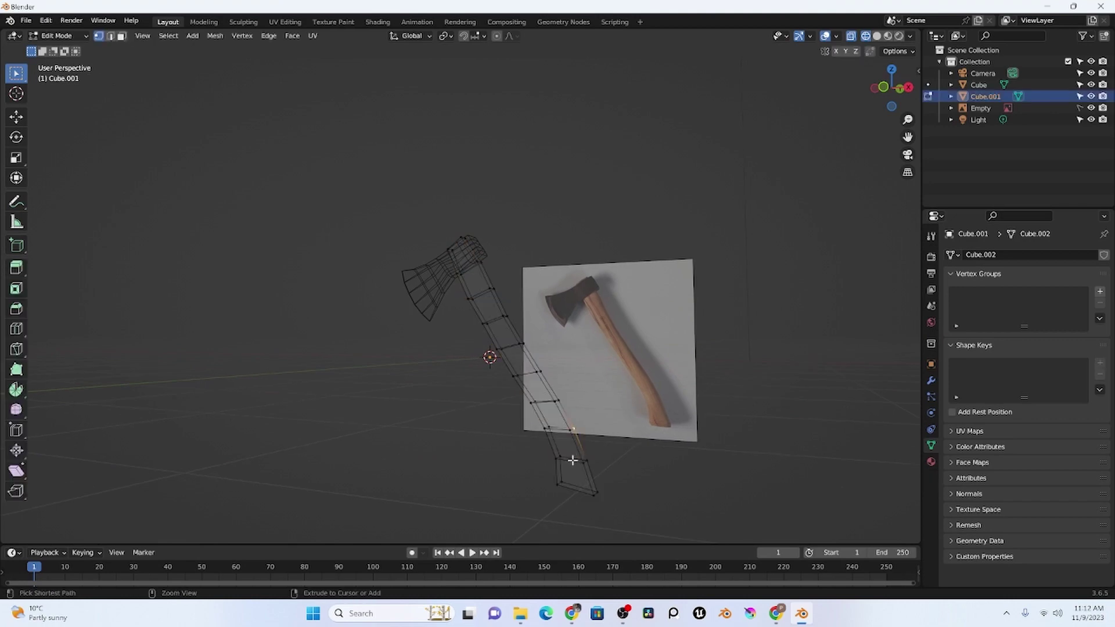
{"action": "key", "text": "ctrl+r"}
{"action": "left_click", "coordinate": [572, 461]}
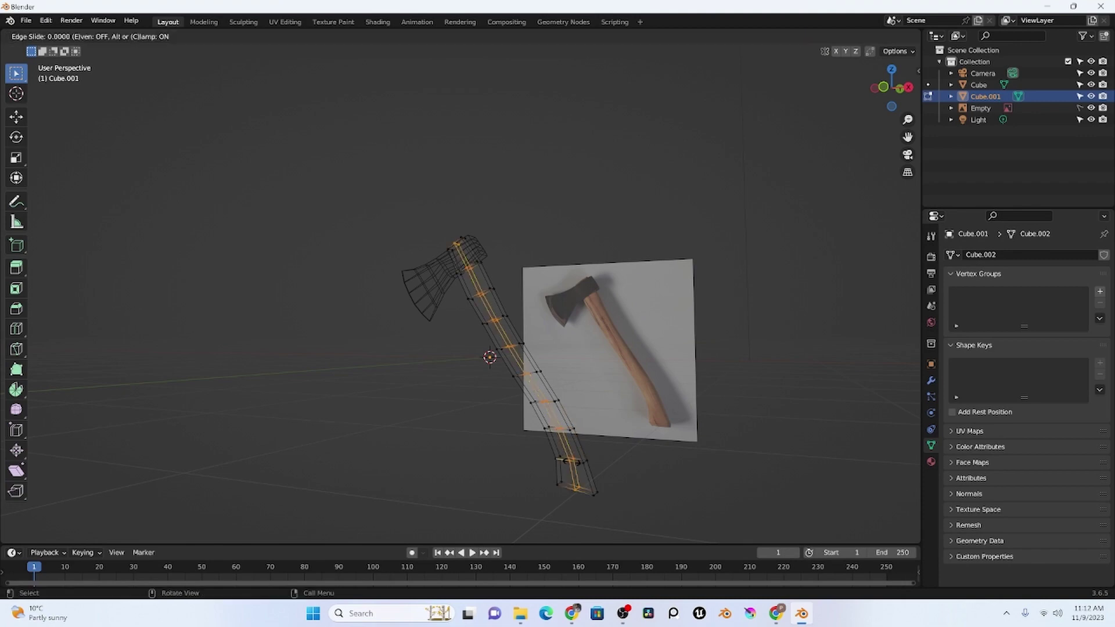
{"action": "right_click", "coordinate": [606, 465]}
Step: Add one centred lengthwise loop cut along the handle's narrow blade-facing and back sides, then clear the selection
{"action": "middle_click_drag", "start_coordinate": [607, 465], "coordinate": [518, 489]}
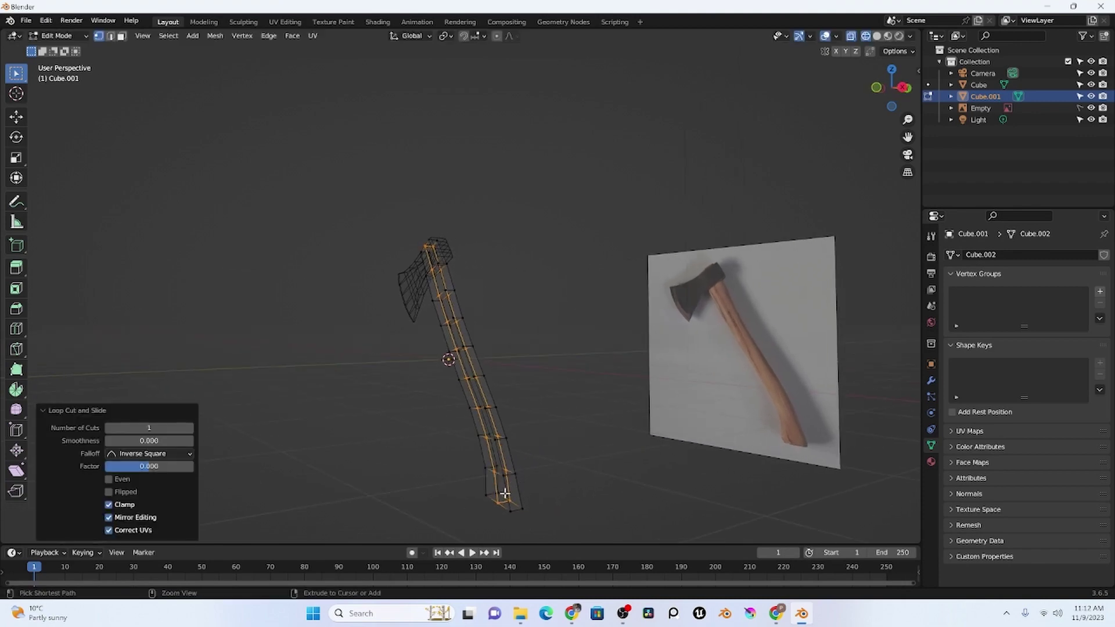
{"action": "key", "text": "ctrl+r"}
{"action": "left_click", "coordinate": [509, 475]}
{"action": "right_click", "coordinate": [510, 475]}
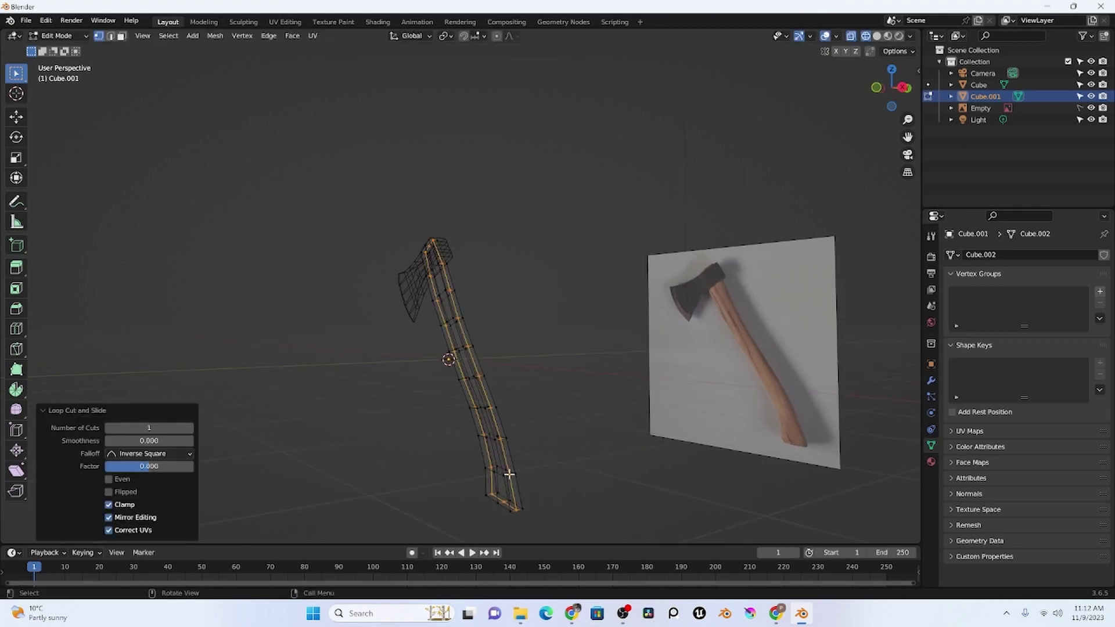
{"action": "left_click", "coordinate": [570, 475]}
Step: Select the centre edge line on the handle's wide front face, from its top end to its bottom end
{"action": "middle_click_drag", "start_coordinate": [527, 475], "coordinate": [534, 450]}
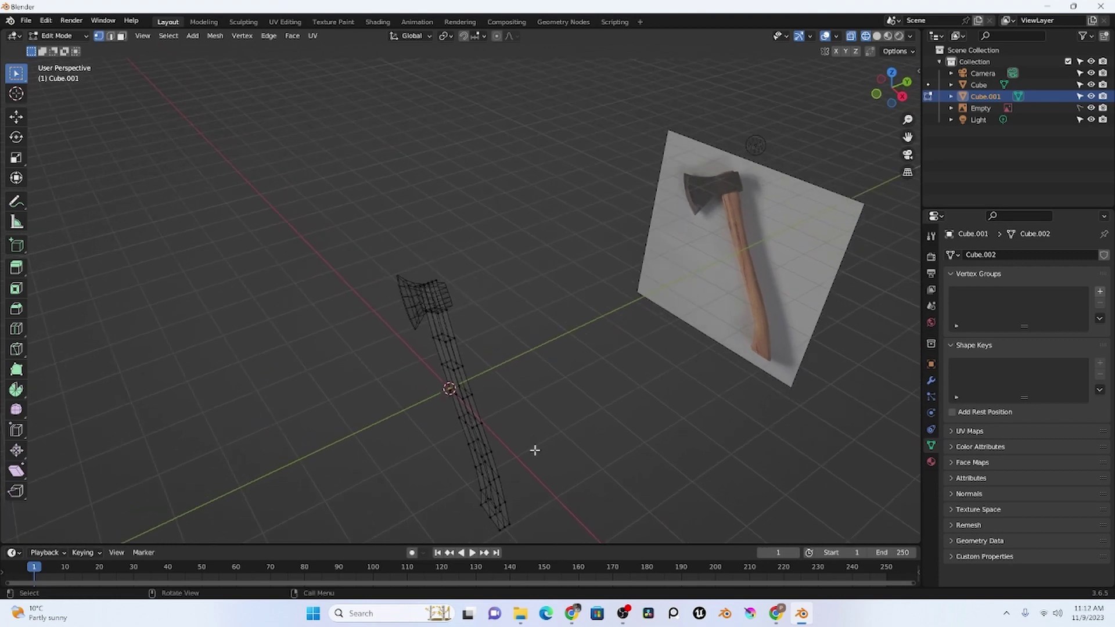
{"action": "middle_click_drag", "start_coordinate": [493, 414], "coordinate": [558, 331]}
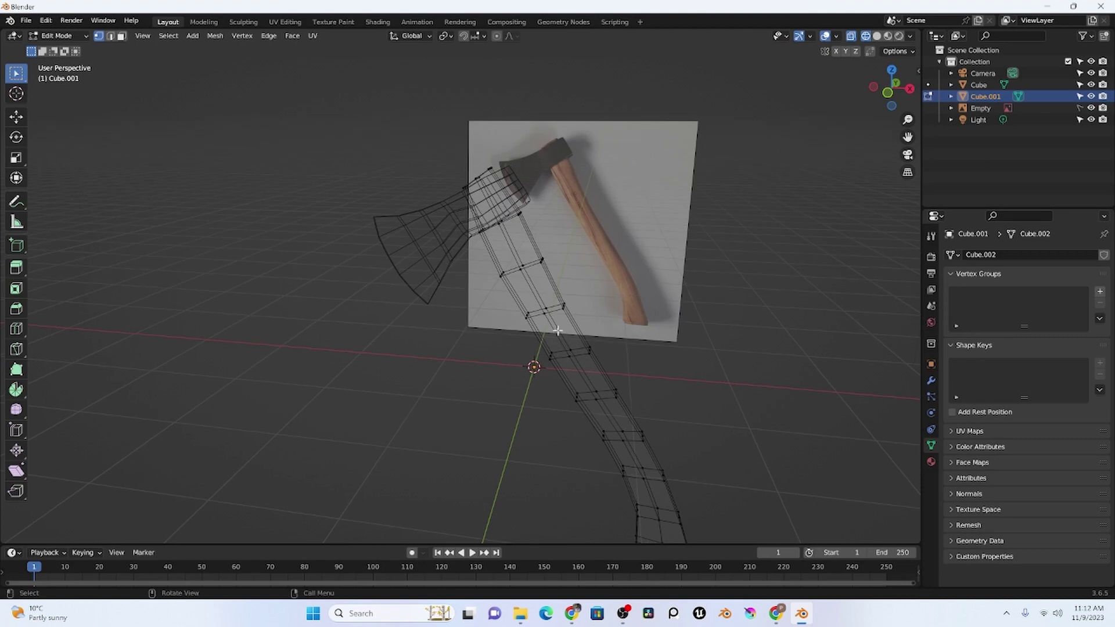
{"action": "left_click", "coordinate": [533, 294], "text": "alt"}
{"action": "left_click", "coordinate": [540, 208]}
{"action": "middle_click_drag", "start_coordinate": [554, 302], "coordinate": [606, 435]}
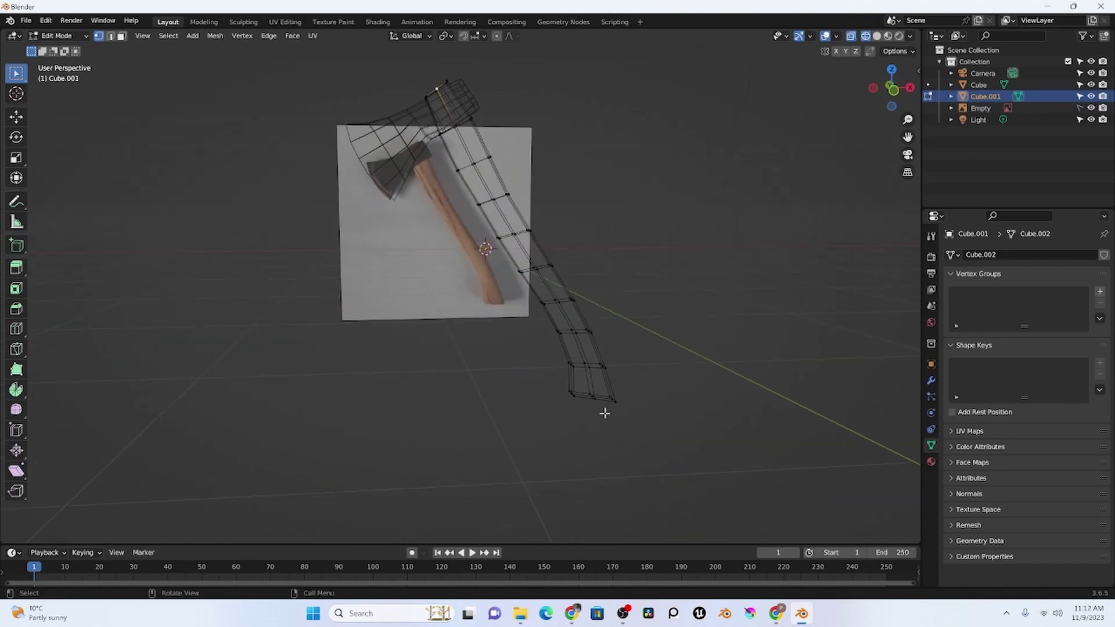
{"action": "left_click", "coordinate": [595, 400], "text": "ctrl"}
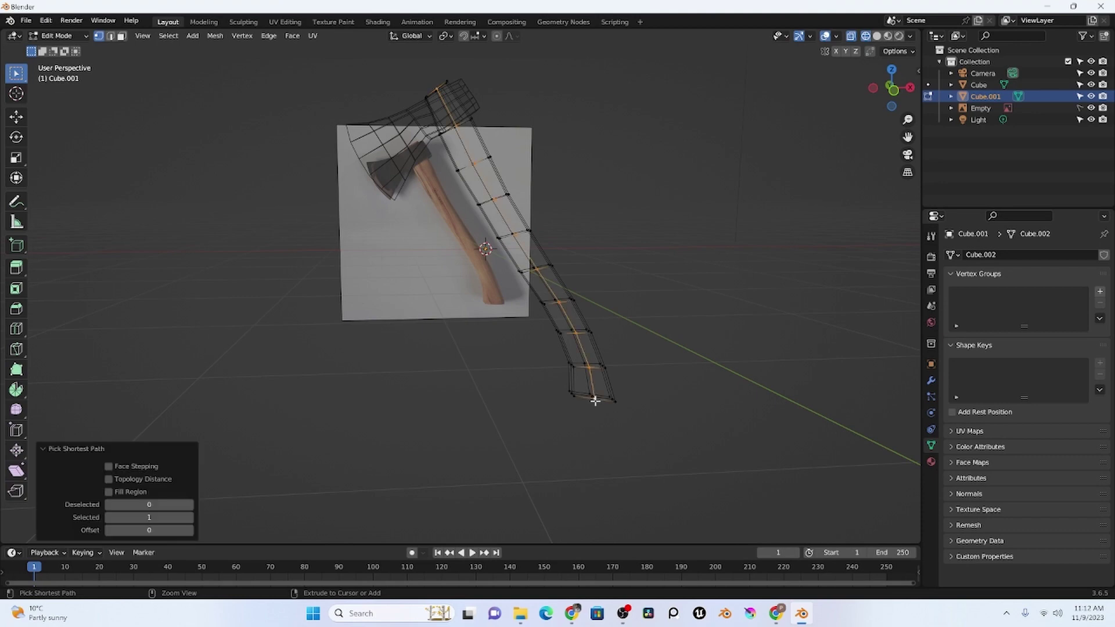
{"action": "middle_click_drag", "start_coordinate": [596, 401], "coordinate": [550, 343]}
{"action": "scroll", "coordinate": [569, 379], "scroll_direction": "down", "scroll_amount": 2}
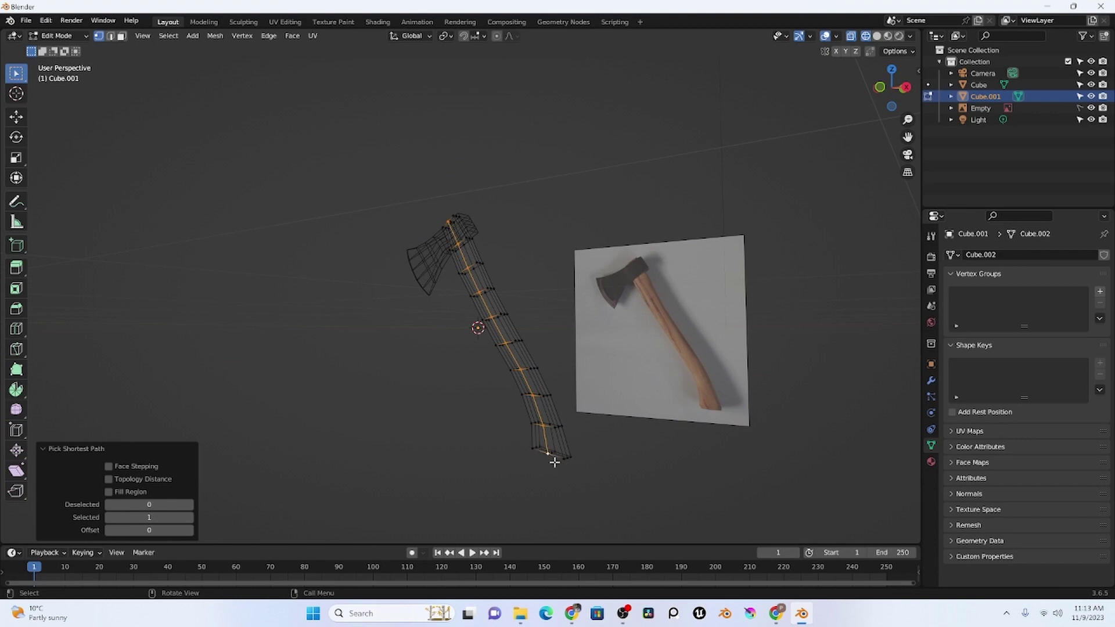
Step: Try to scale the centre edge lines of both wide handle faces outward along global Y
{"action": "mouse_move", "coordinate": [477, 331]}
{"action": "middle_mouse_down"}
{"action": "mouse_move", "coordinate": [481, 374]}
{"action": "mouse_move", "coordinate": [533, 437]}
{"action": "mouse_move", "coordinate": [525, 445]}
{"action": "mouse_move", "coordinate": [395, 381]}
{"action": "mouse_move", "coordinate": [458, 333]}
{"action": "mouse_move", "coordinate": [438, 269]}
{"action": "mouse_move", "coordinate": [470, 346]}
{"action": "mouse_move", "coordinate": [459, 357]}
{"action": "mouse_move", "coordinate": [457, 324]}
{"action": "middle_mouse_up"}
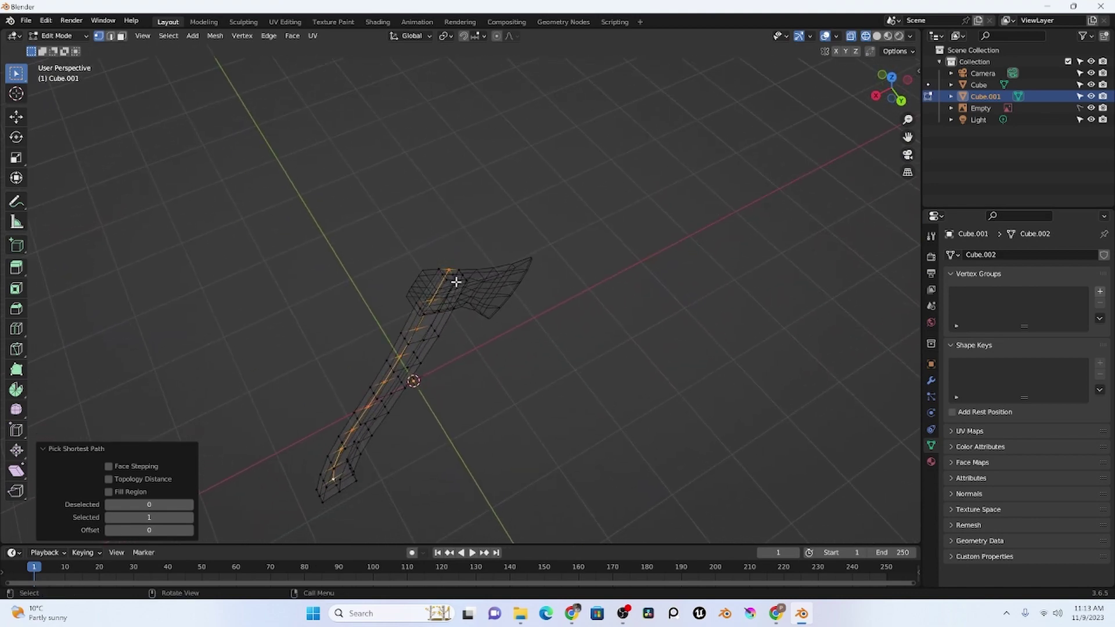
{"action": "left_click", "coordinate": [456, 281]}
{"action": "key", "text": "ctrl+z"}
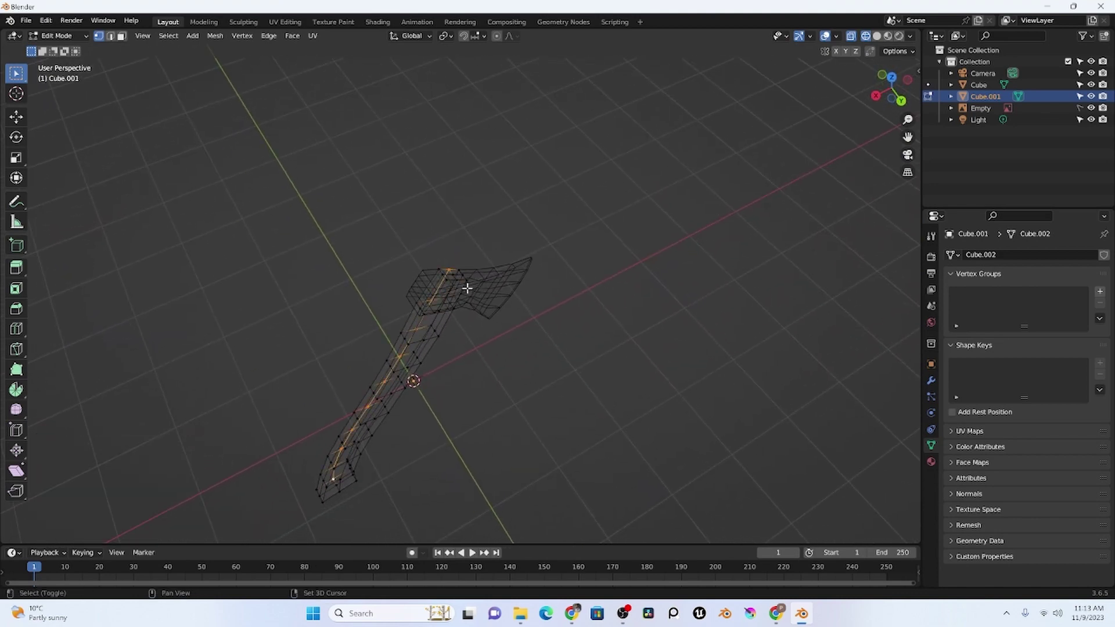
{"action": "middle_click_drag", "start_coordinate": [508, 348], "coordinate": [405, 417]}
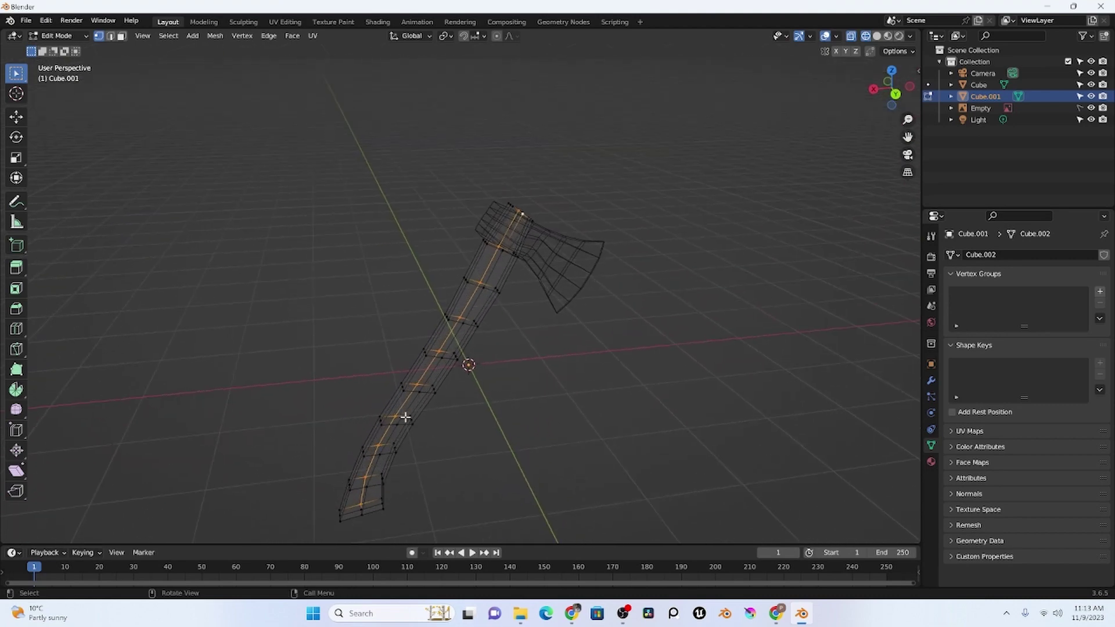
{"action": "left_click", "coordinate": [361, 522], "text": "ctrl+shift"}
{"action": "middle_click_drag", "start_coordinate": [456, 497], "coordinate": [468, 443]}
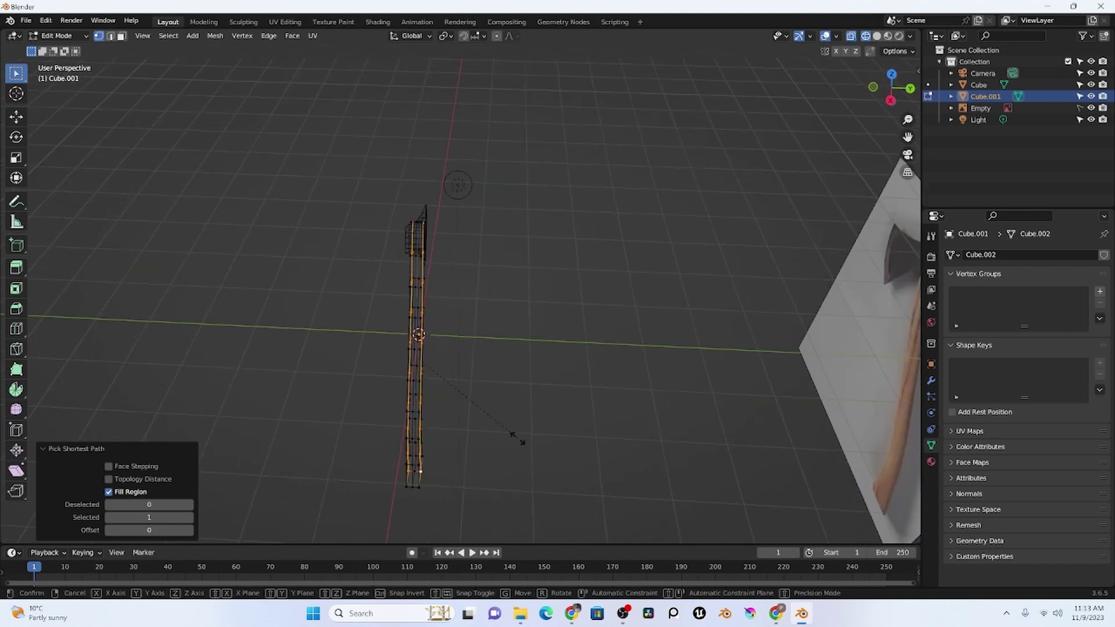
{"action": "key", "text": "s"}
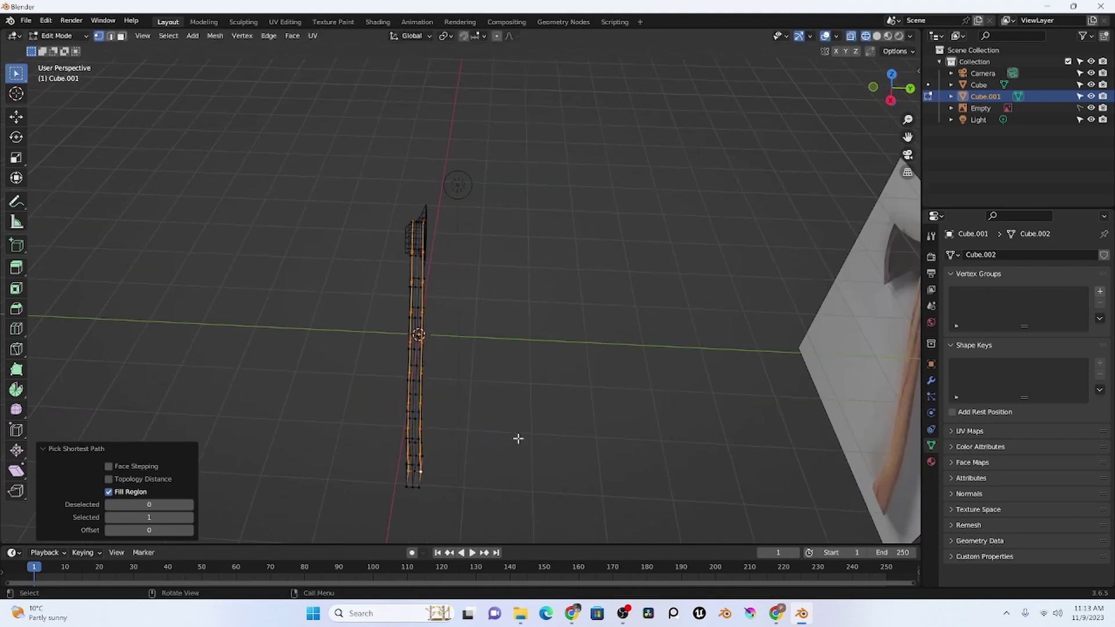
{"action": "key", "text": "y"}
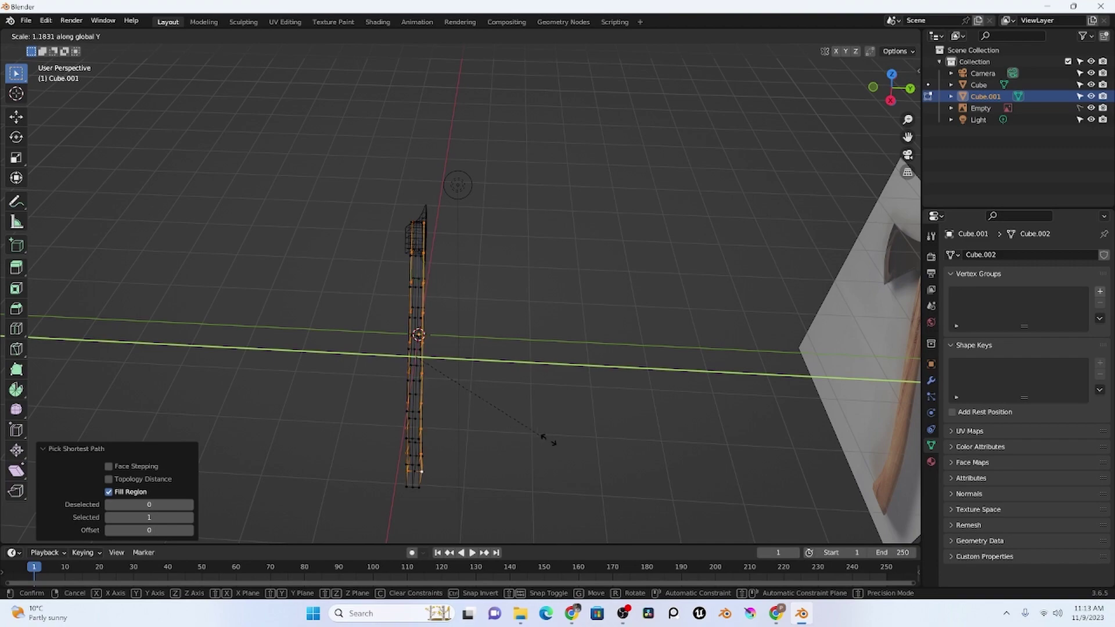
{"action": "left_click", "coordinate": [576, 442]}
{"action": "middle_click_drag", "start_coordinate": [510, 426], "coordinate": [569, 376]}
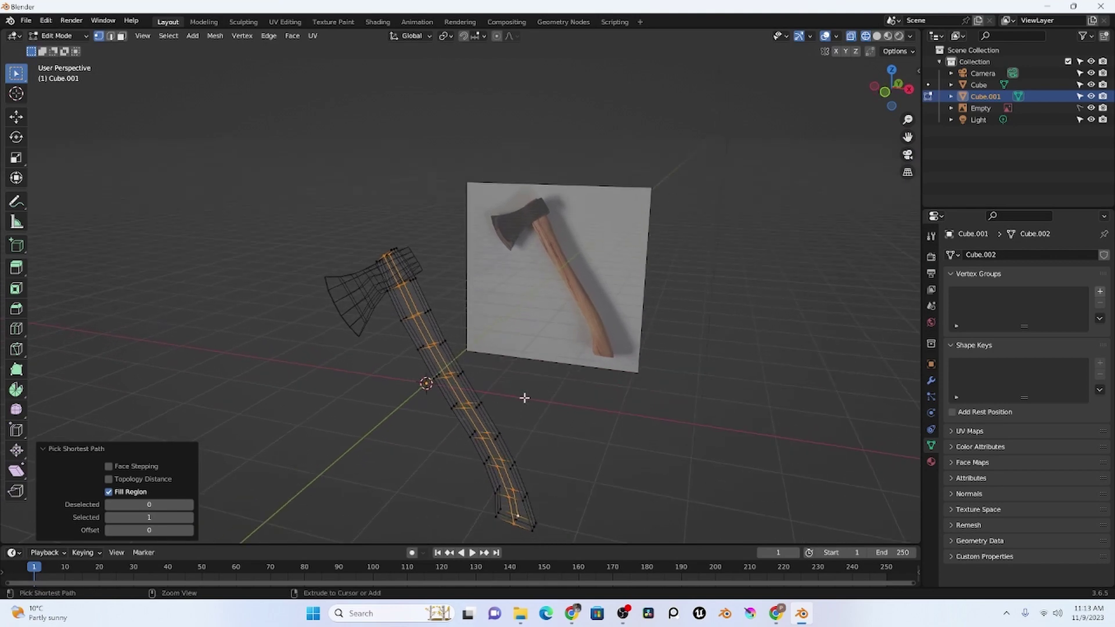
{"action": "key", "text": "ctrl+z"}
Step: Move the centre edge line of the handle's front face outward by -0.085134 m along global Y
{"action": "middle_click_drag", "start_coordinate": [538, 395], "coordinate": [500, 428]}
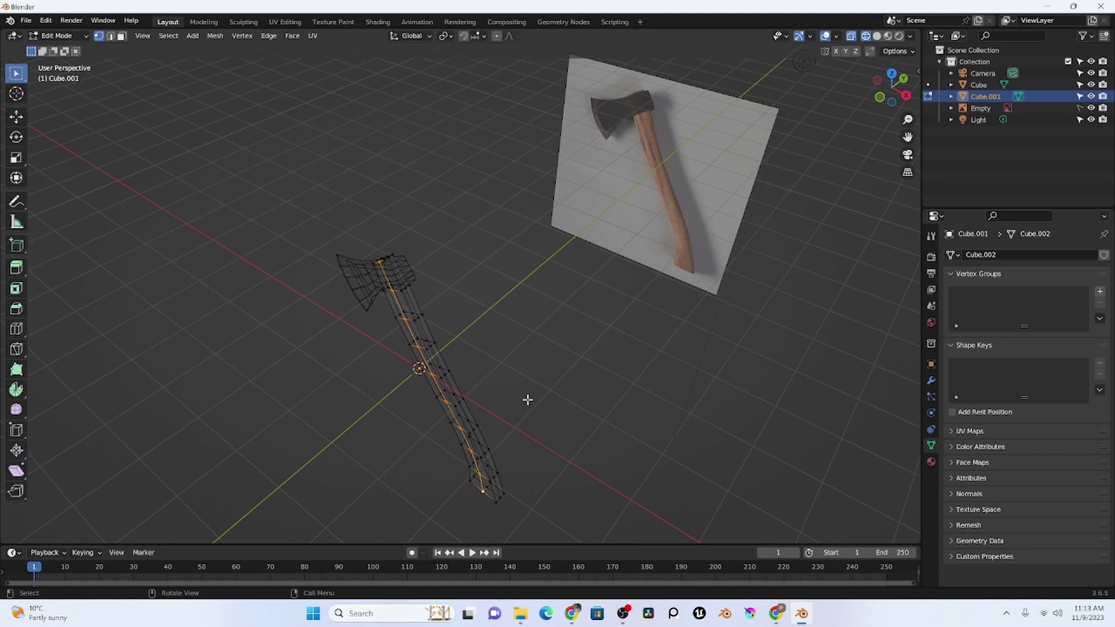
{"action": "key", "text": "g"}
{"action": "key", "text": "y"}
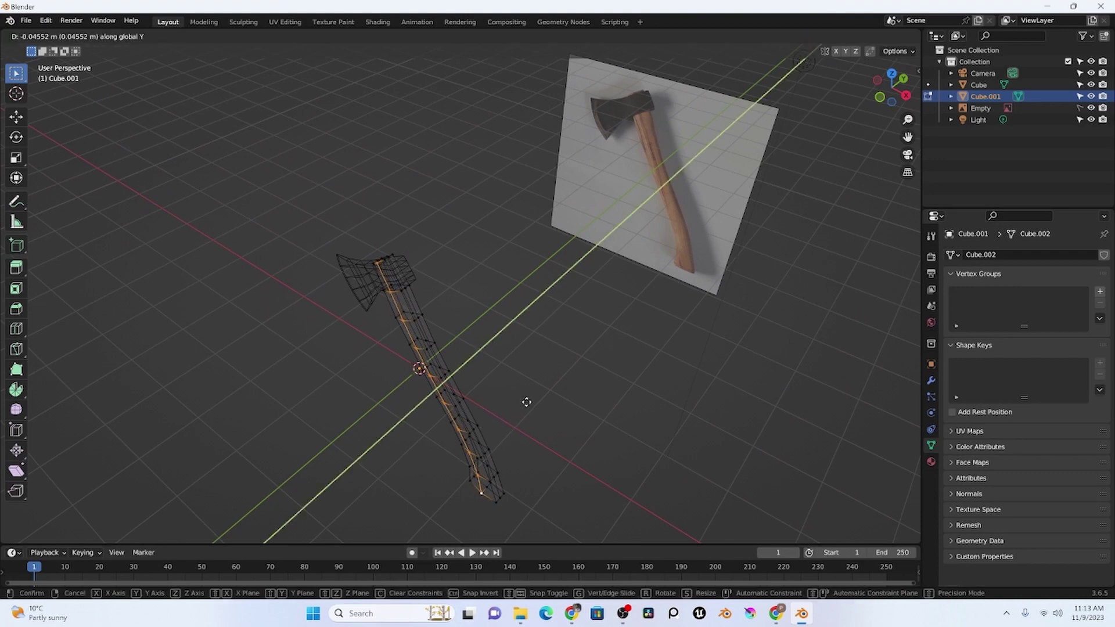
{"action": "left_click", "coordinate": [524, 403]}
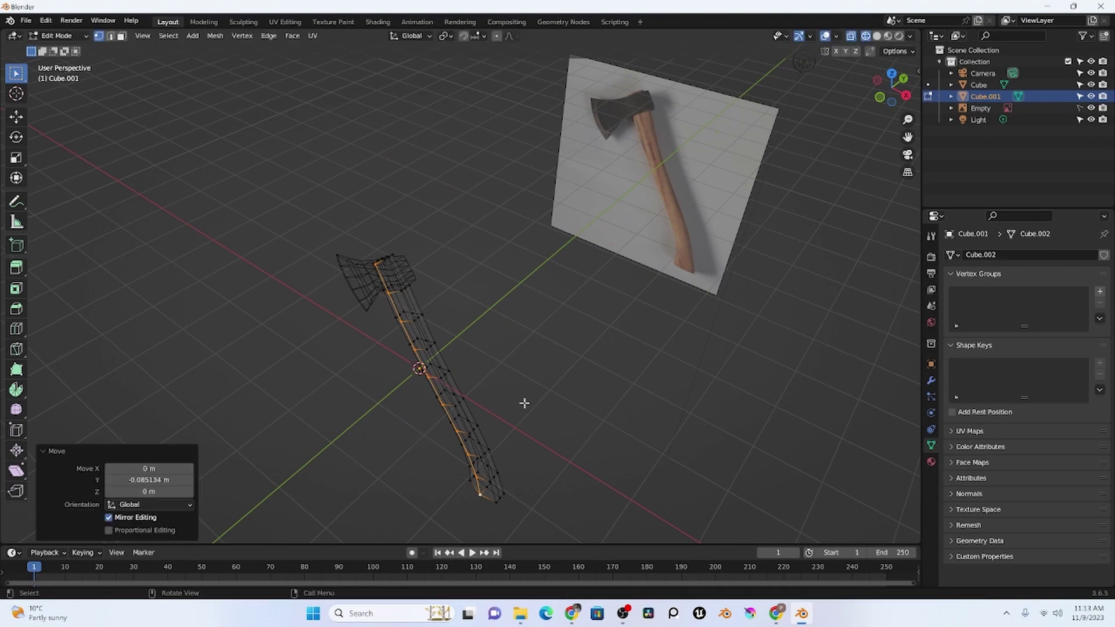
Step: Select the centre edge line on the handle's rear wide face and move it 0.055296 m along global Y
{"action": "middle_click_drag", "start_coordinate": [523, 404], "coordinate": [333, 296]}
{"action": "middle_click_drag", "start_coordinate": [499, 264], "coordinate": [482, 312]}
{"action": "key", "text": "alt+a"}
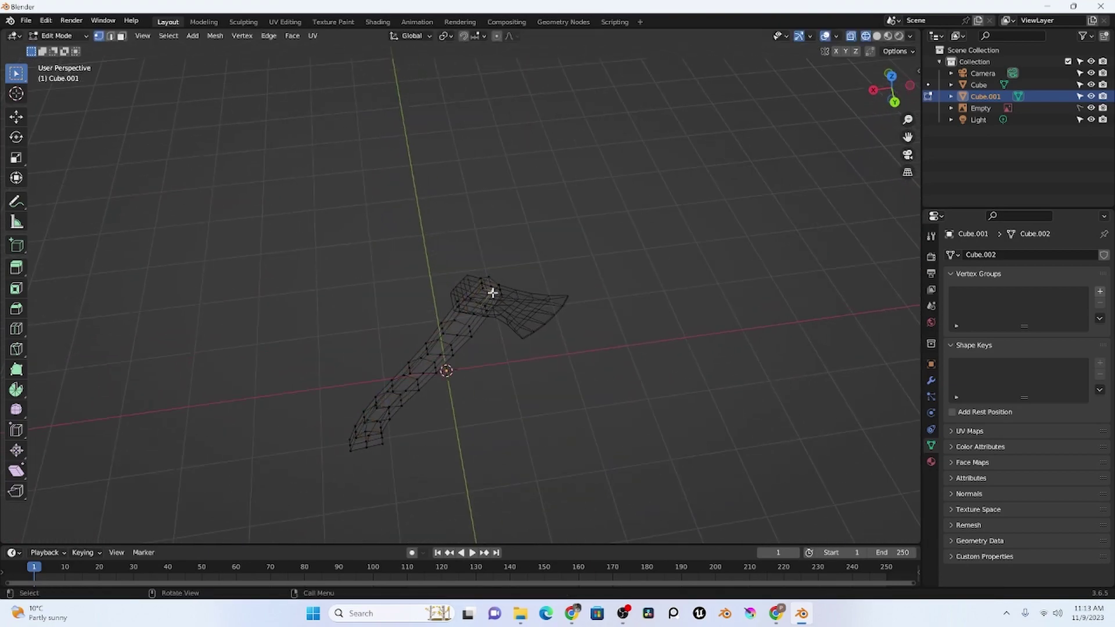
{"action": "left_click", "coordinate": [368, 447], "text": "ctrl+shift"}
{"action": "middle_click_drag", "start_coordinate": [477, 463], "coordinate": [571, 446]}
{"action": "key", "text": "g"}
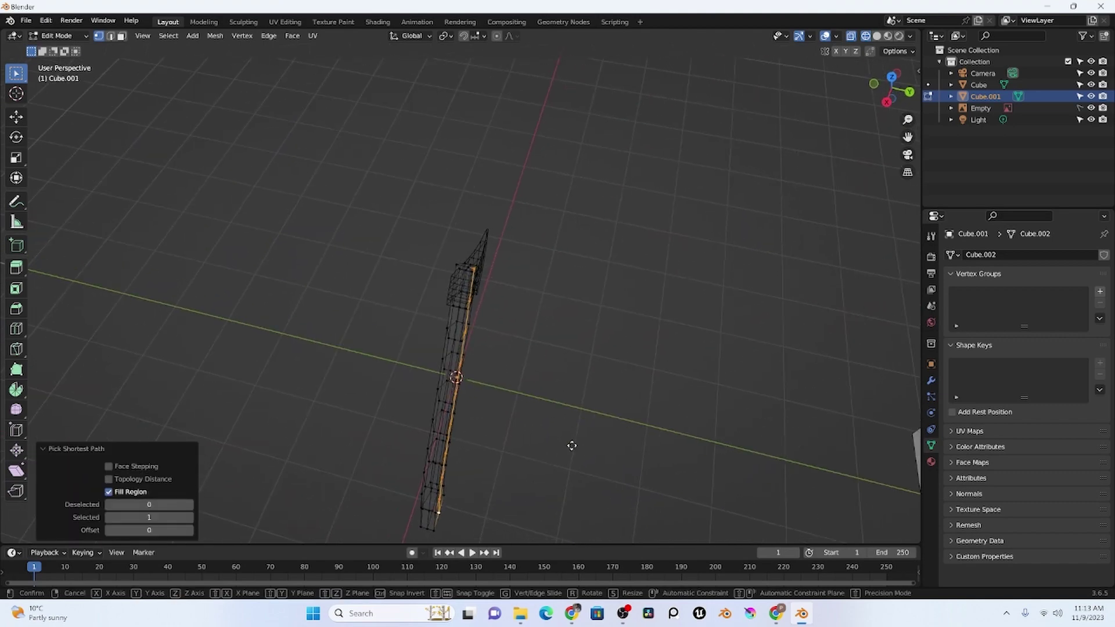
{"action": "key", "text": "y"}
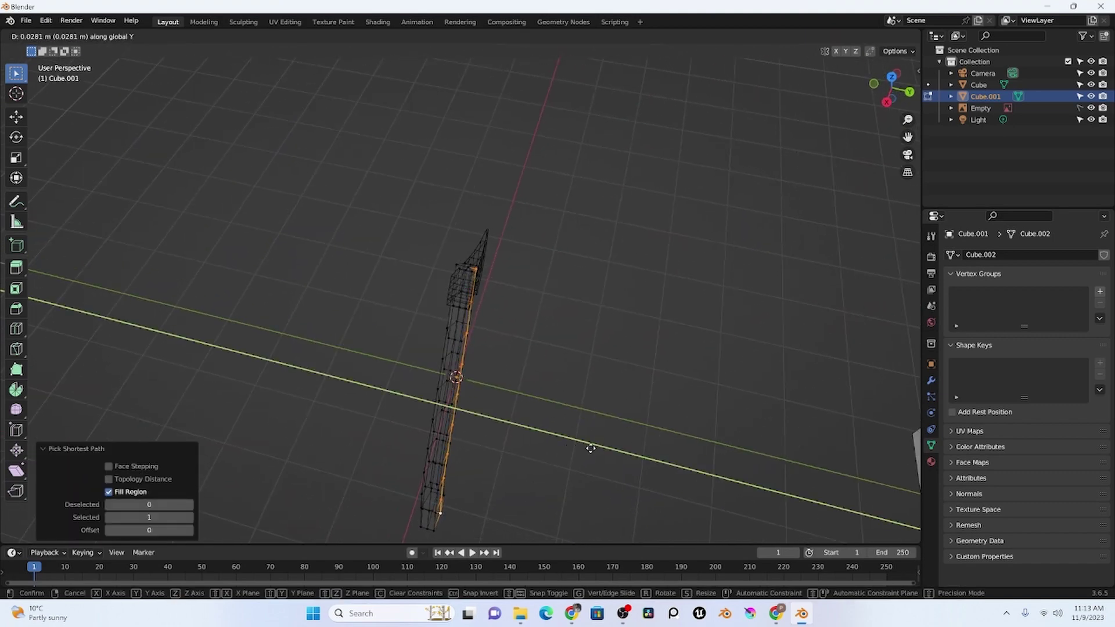
{"action": "left_click", "coordinate": [605, 448]}
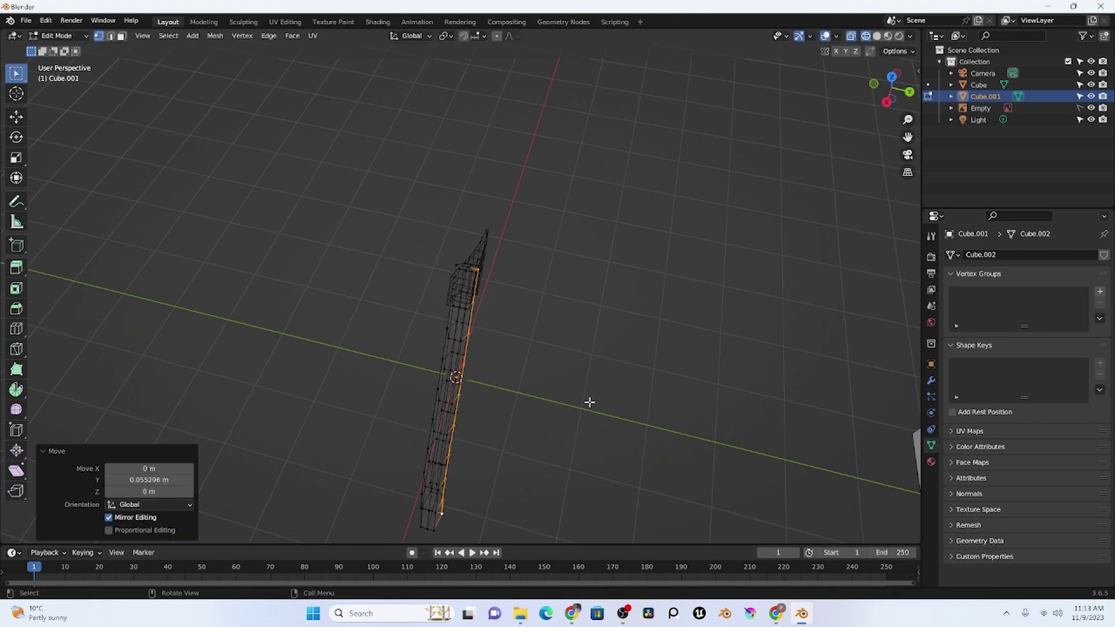
Step: Select the centre edge line along the handle's narrow back side and move it 0.066526 m along global X
{"action": "middle_click_drag", "start_coordinate": [587, 401], "coordinate": [479, 348]}
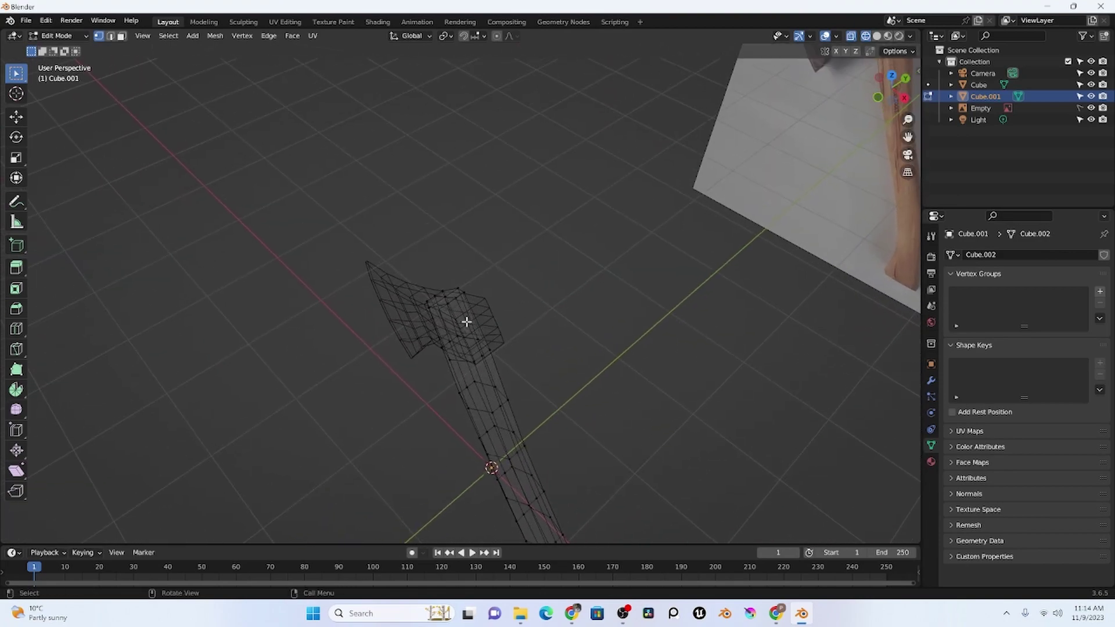
{"action": "middle_click_drag", "start_coordinate": [517, 380], "coordinate": [552, 458]}
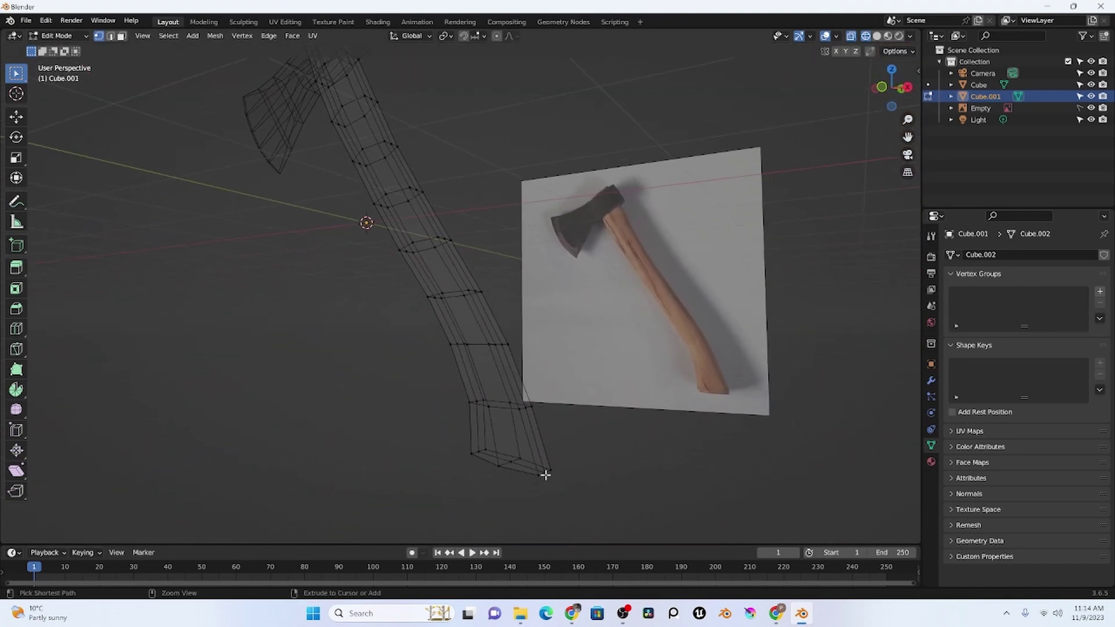
{"action": "left_click", "coordinate": [545, 475], "text": "ctrl"}
{"action": "middle_click_drag", "start_coordinate": [505, 348], "coordinate": [619, 490]}
{"action": "key", "text": "g"}
{"action": "key", "text": "x"}
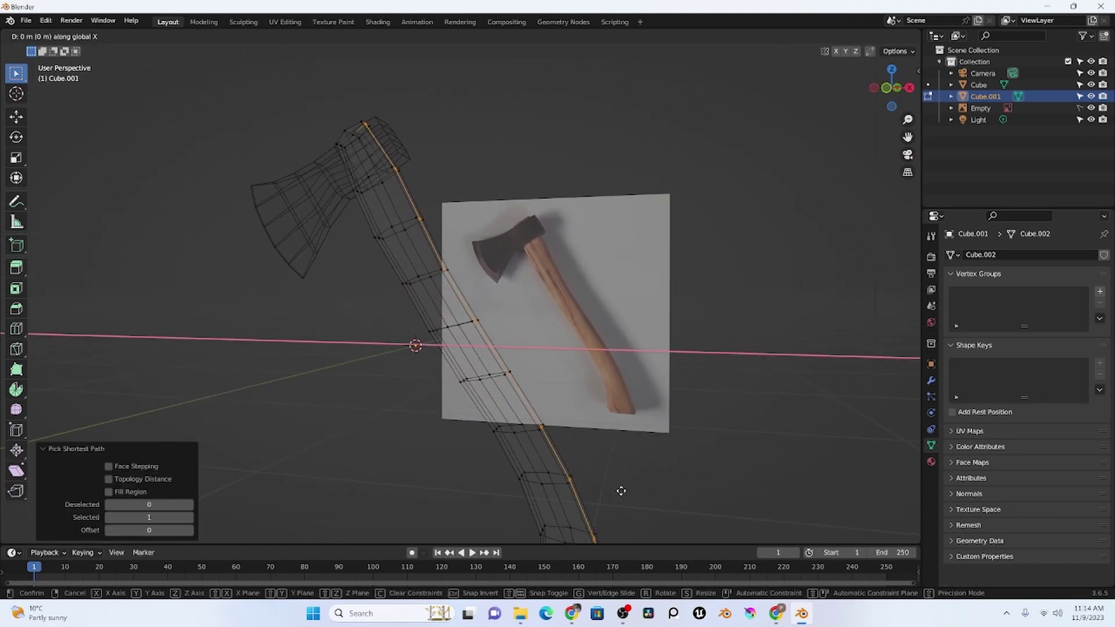
{"action": "left_click", "coordinate": [692, 484]}
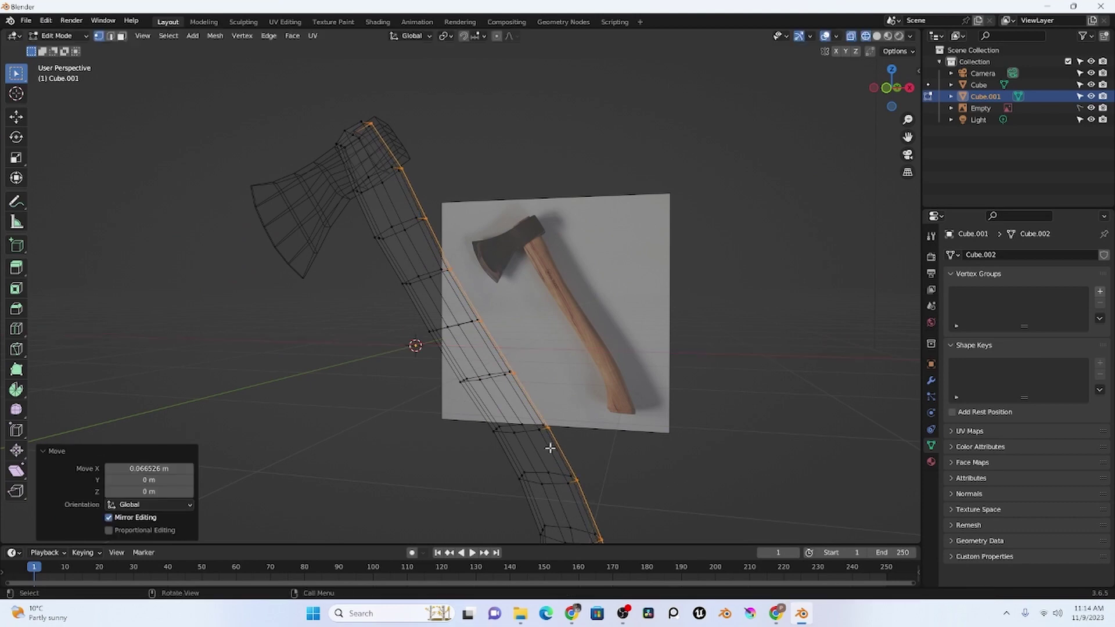
Step: Select the centre edge line along the handle's narrow blade-side face and move it -0.041116 m along global X
{"action": "middle_click_drag", "start_coordinate": [692, 483], "coordinate": [441, 515]}
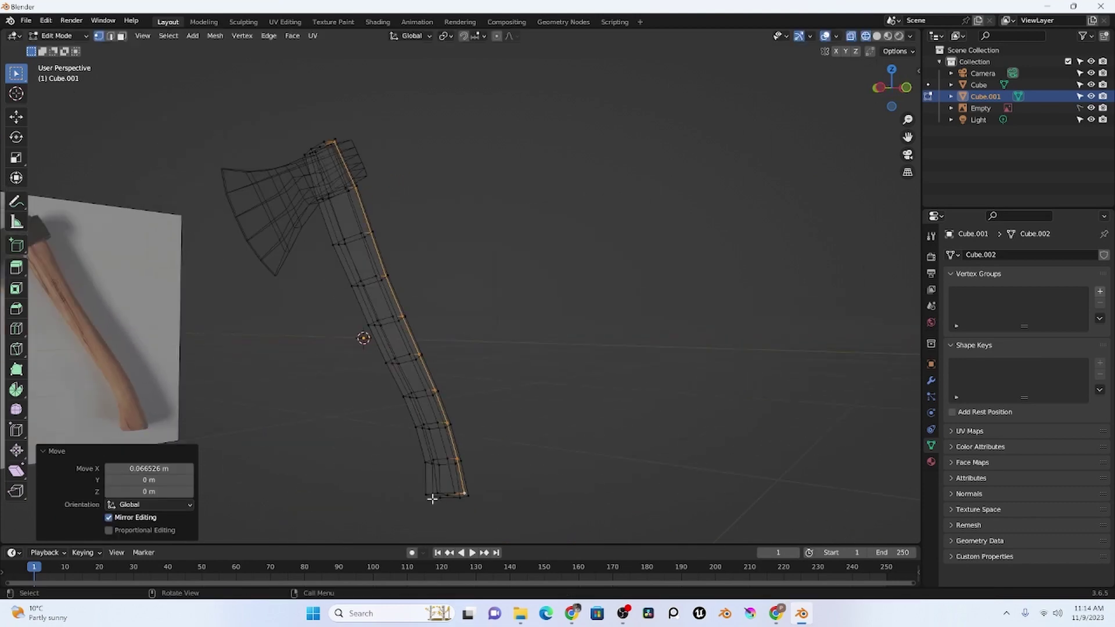
{"action": "left_click", "coordinate": [432, 499]}
{"action": "middle_click_drag", "start_coordinate": [428, 396], "coordinate": [485, 516], "text": "shift"}
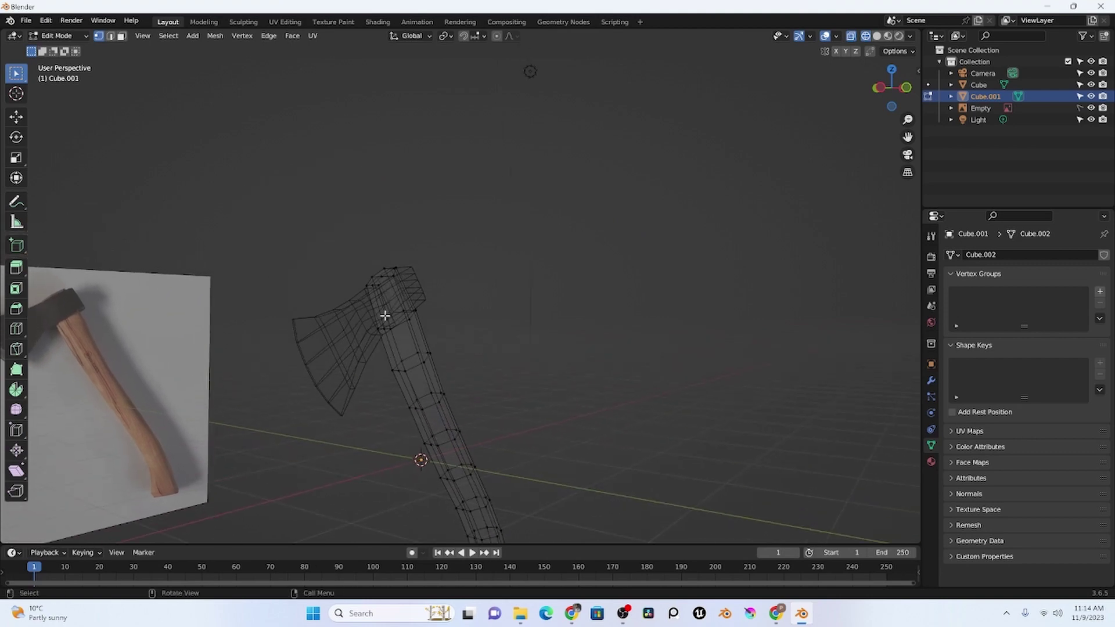
{"action": "left_click", "coordinate": [372, 285], "text": "ctrl"}
{"action": "left_click", "coordinate": [373, 284], "text": "ctrl"}
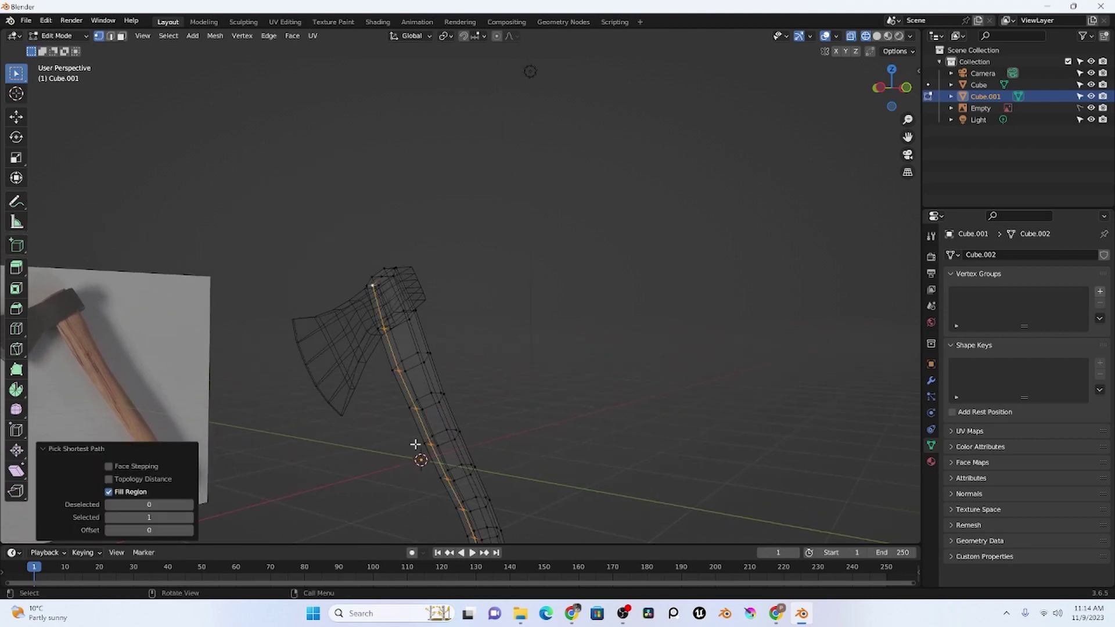
{"action": "middle_click_drag", "start_coordinate": [416, 448], "coordinate": [460, 452]}
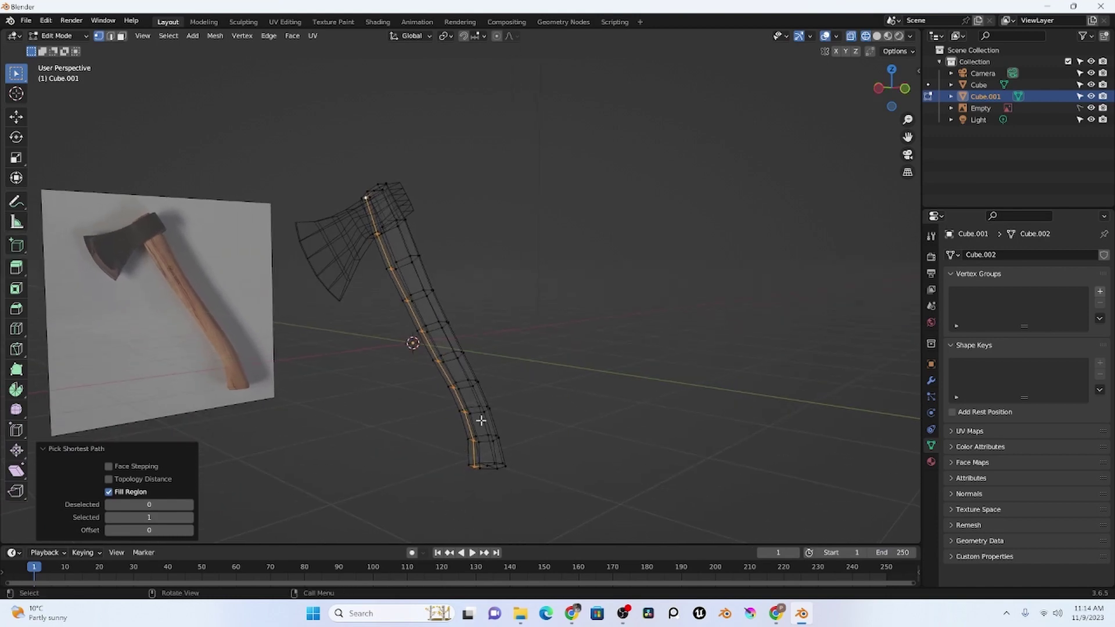
{"action": "key", "text": "g"}
{"action": "key", "text": "x"}
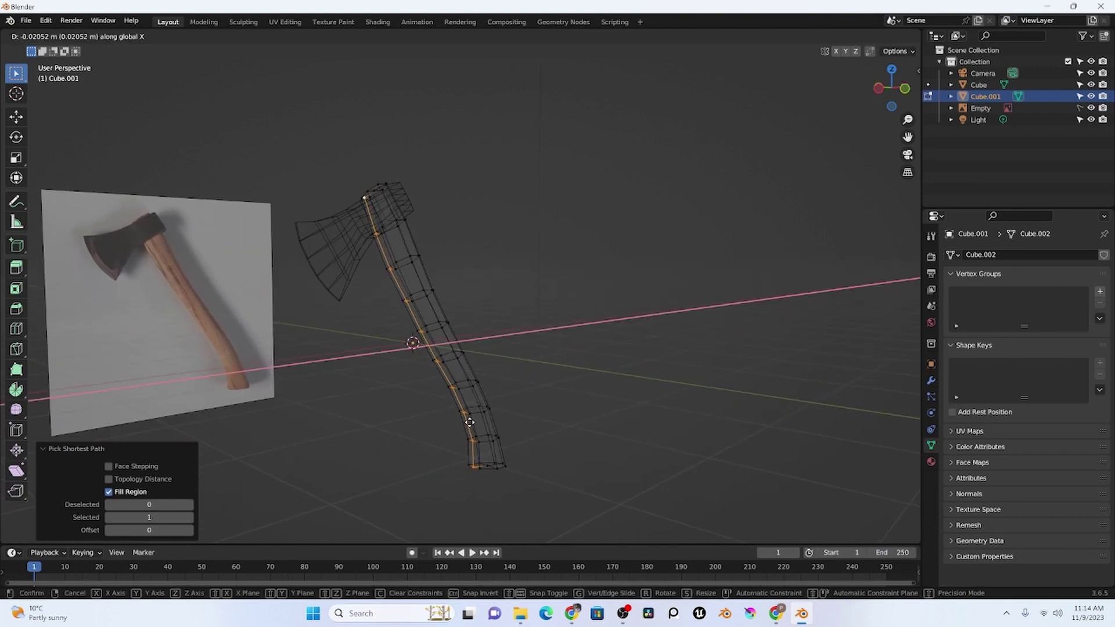
{"action": "left_click", "coordinate": [459, 425]}
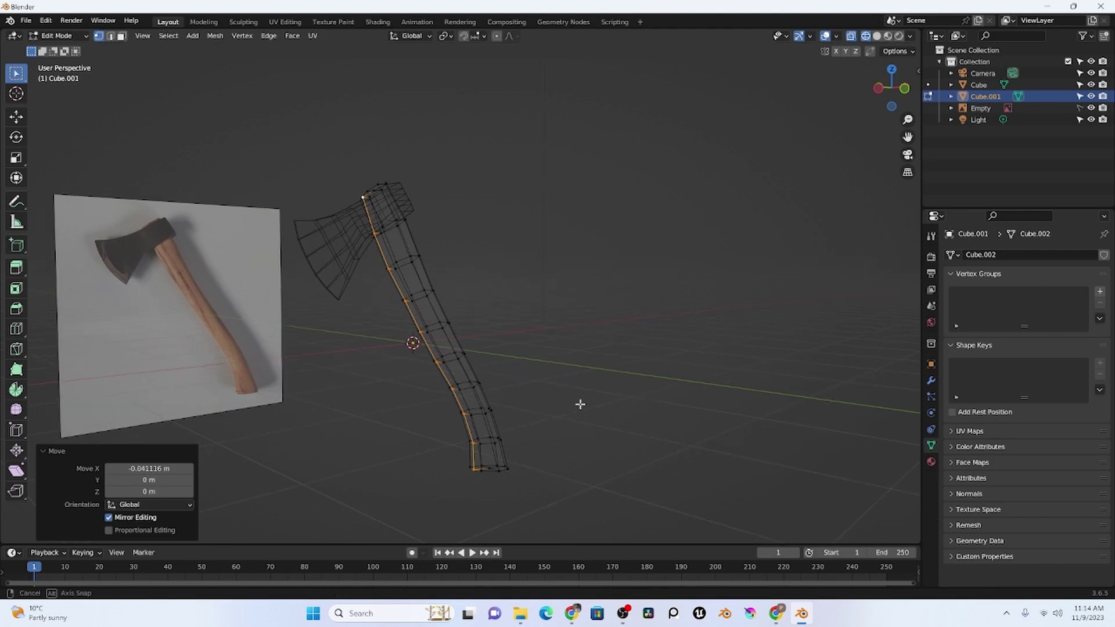
Step: Move the same blade-side edge line slightly further outward along global X and clear the selection
{"action": "middle_click_drag", "start_coordinate": [580, 403], "coordinate": [532, 411]}
{"action": "key", "text": "g"}
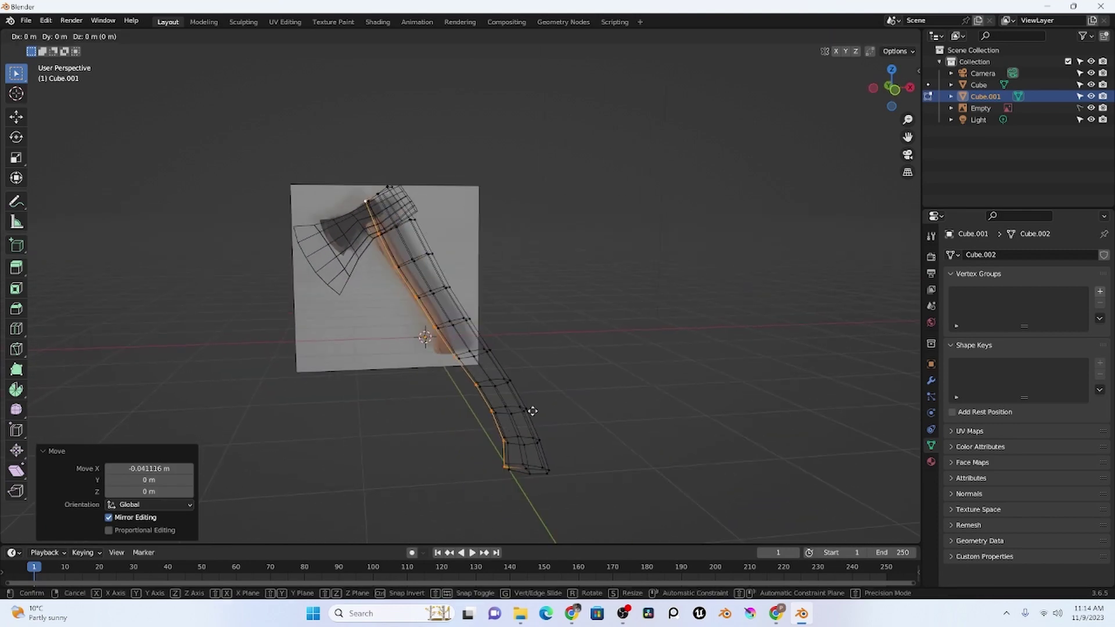
{"action": "key", "text": "x"}
{"action": "left_click", "coordinate": [527, 411]}
{"action": "left_click", "coordinate": [638, 375]}
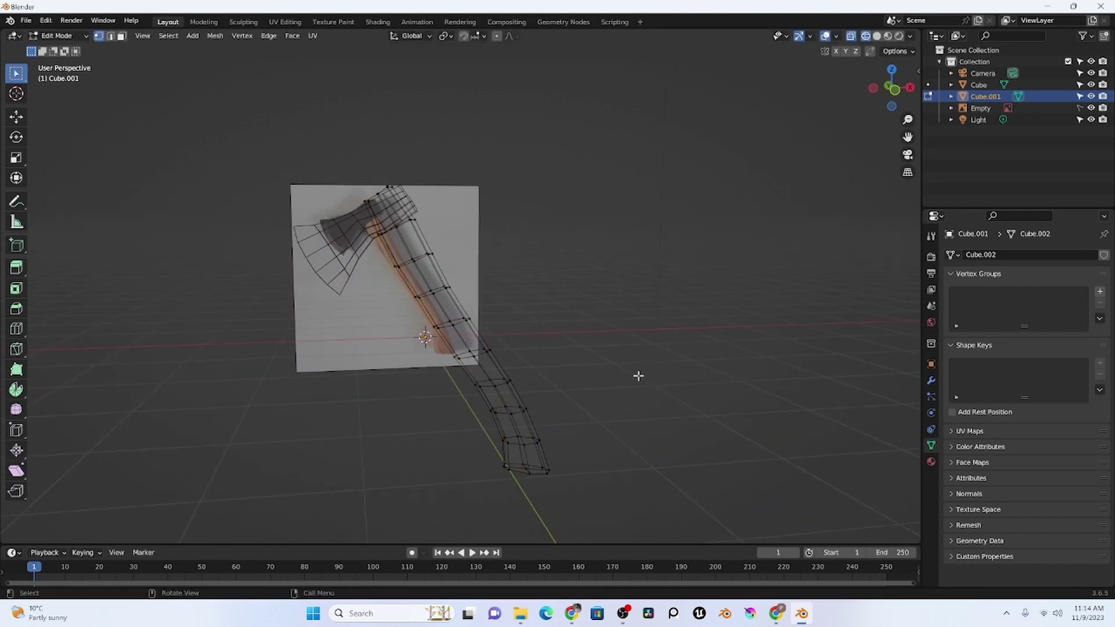
Step: Return to Object Mode with solid viewport shading and select the axe head
{"action": "key", "text": "Tab"}
{"action": "left_click", "coordinate": [599, 339]}
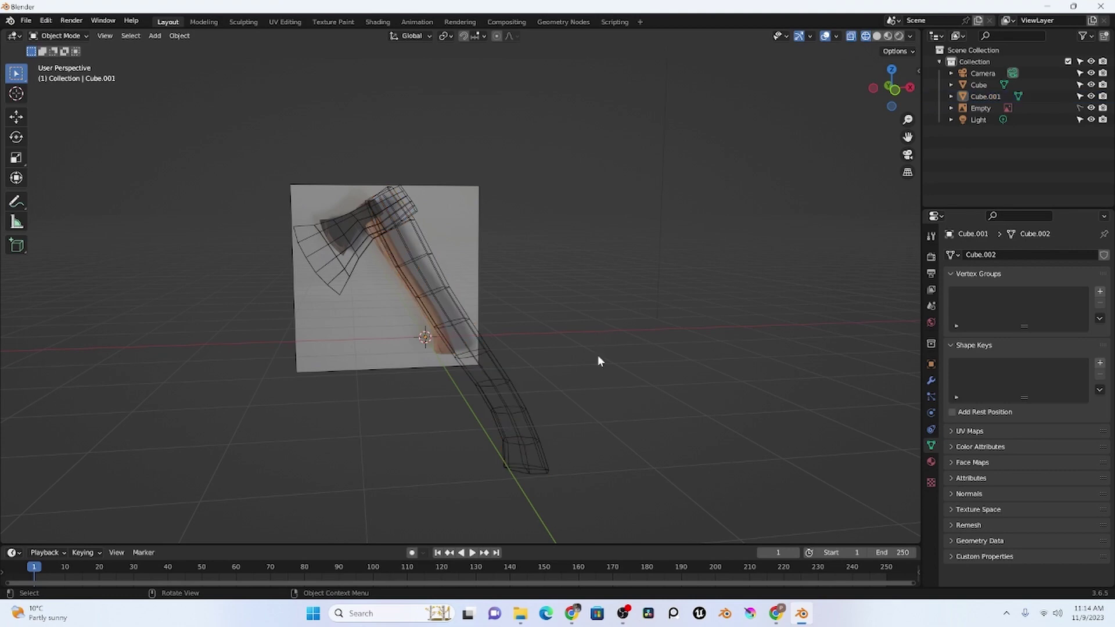
{"action": "key", "text": "z"}
{"action": "left_click", "coordinate": [691, 374]}
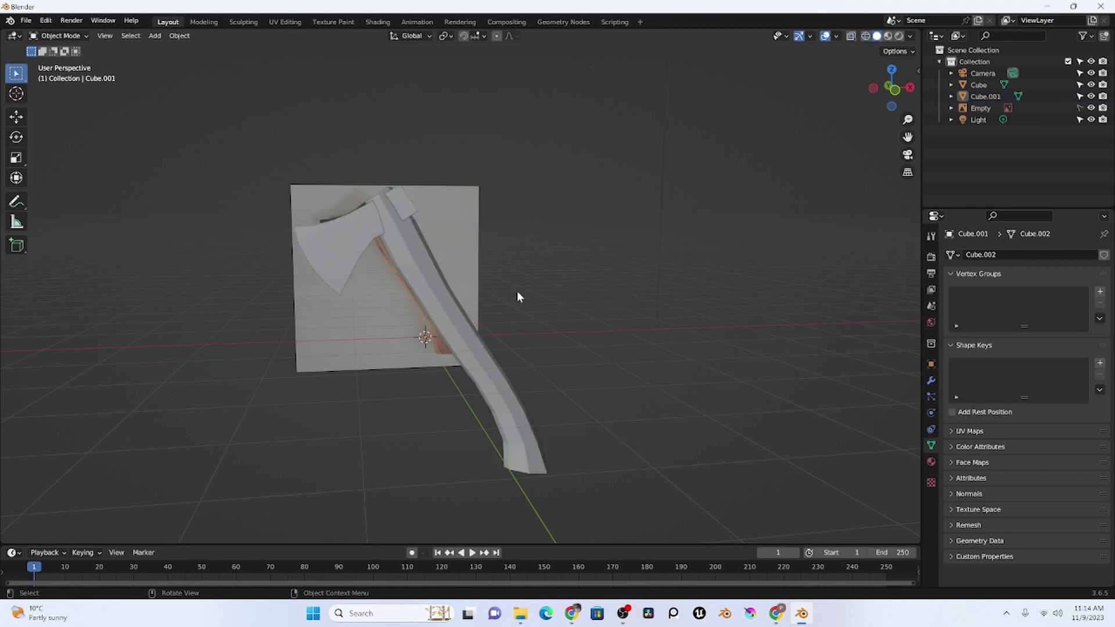
{"action": "mouse_move", "coordinate": [517, 291]}
{"action": "middle_mouse_down"}
{"action": "mouse_move", "coordinate": [559, 374]}
{"action": "mouse_move", "coordinate": [608, 364]}
{"action": "mouse_move", "coordinate": [613, 340]}
{"action": "middle_mouse_up"}
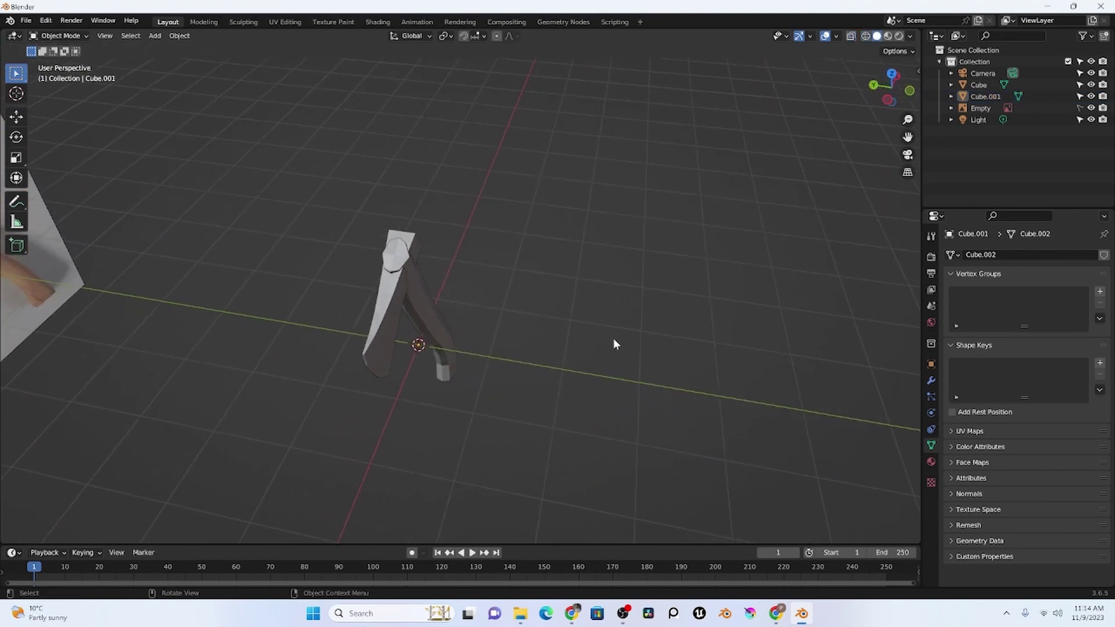
{"action": "left_click", "coordinate": [390, 316]}
{"action": "middle_click_drag", "start_coordinate": [390, 316], "coordinate": [466, 377]}
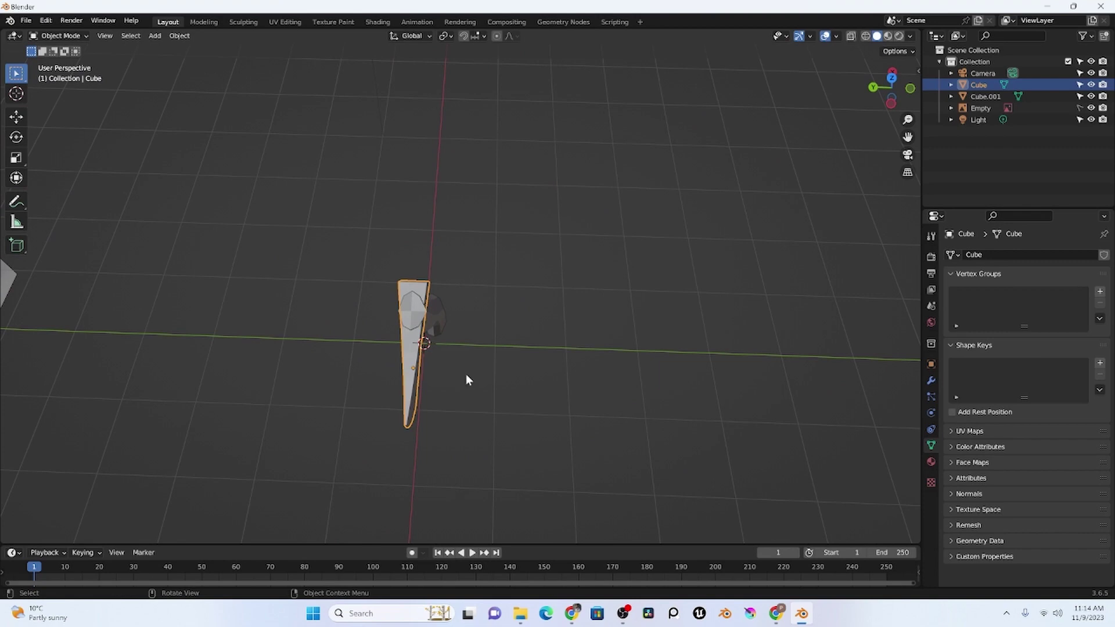
{"action": "key", "text": "s"}
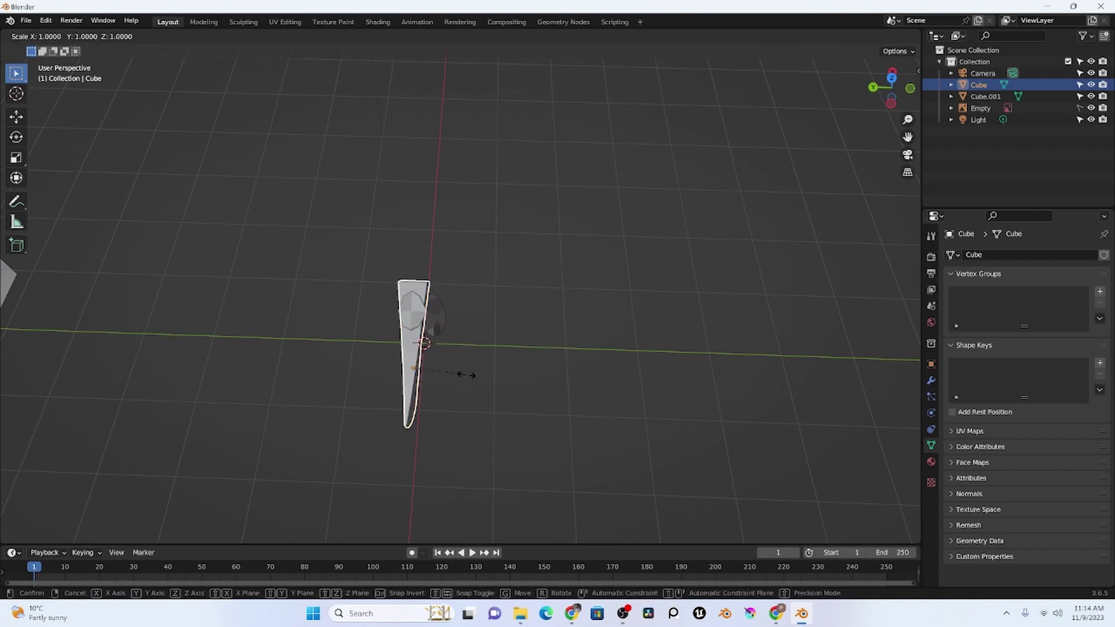
{"action": "right_click", "coordinate": [509, 385]}
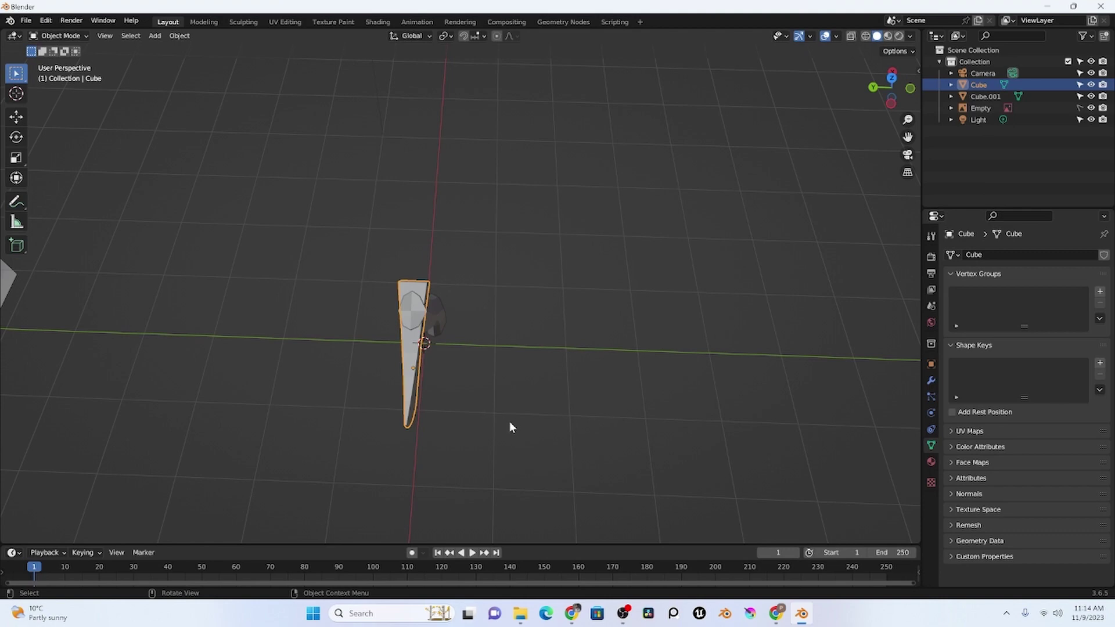
{"action": "middle_click_drag", "start_coordinate": [509, 420], "coordinate": [507, 418]}
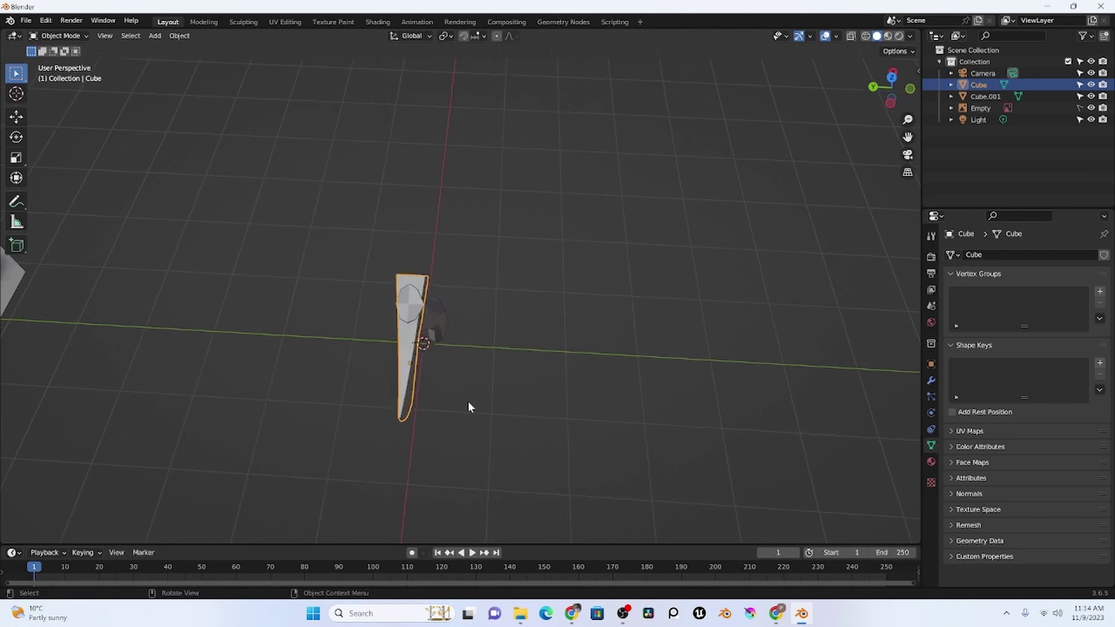
{"action": "key", "text": "s"}
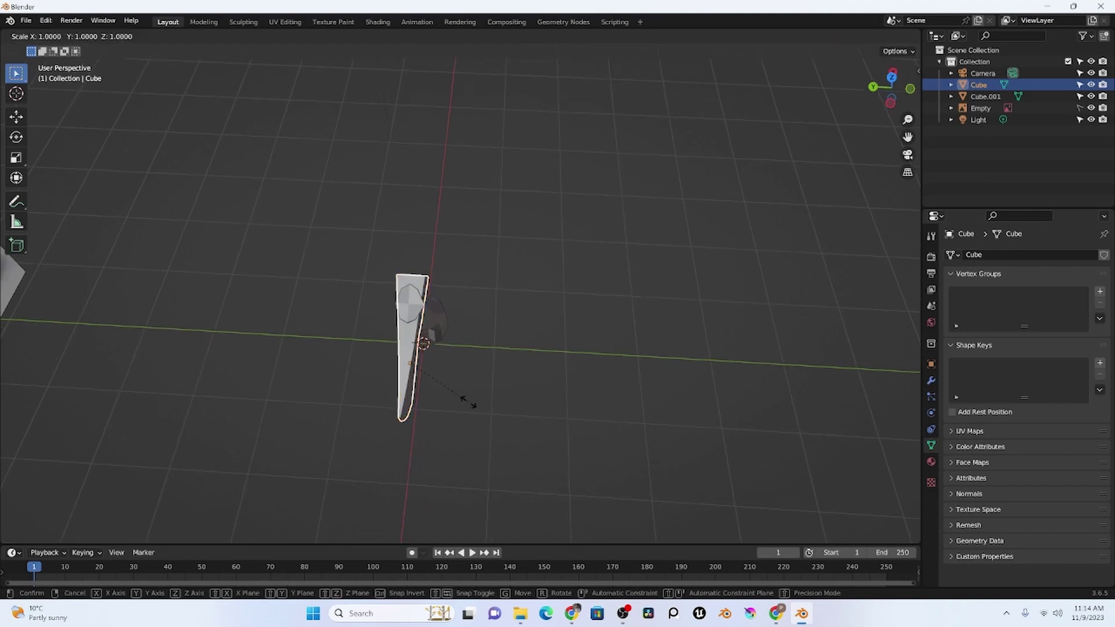
{"action": "key", "text": "shift+x"}
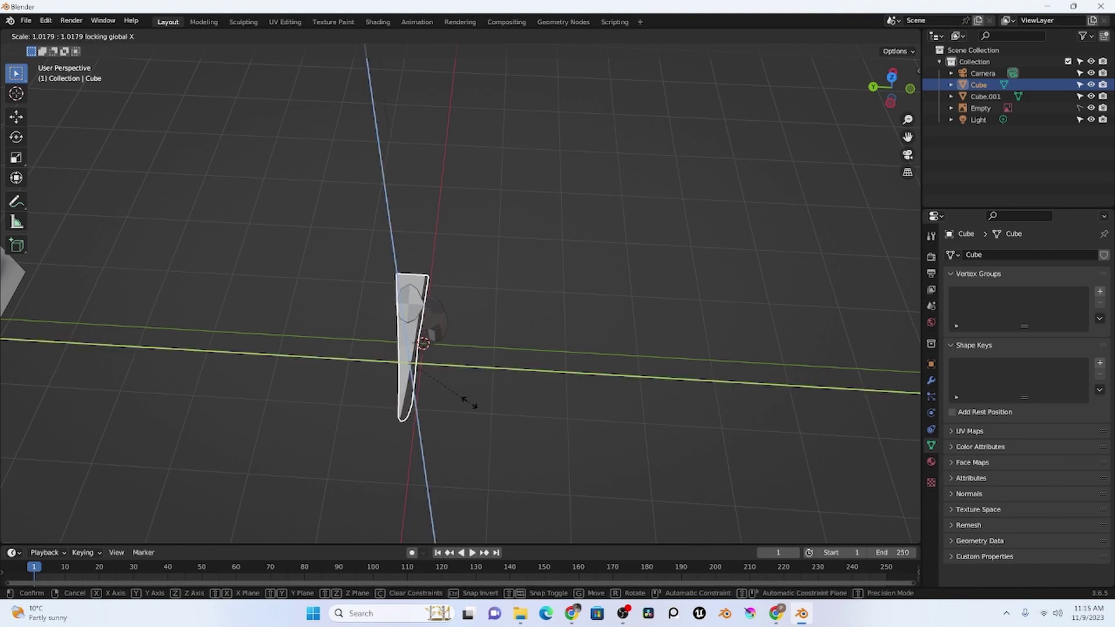
{"action": "left_click", "coordinate": [481, 407]}
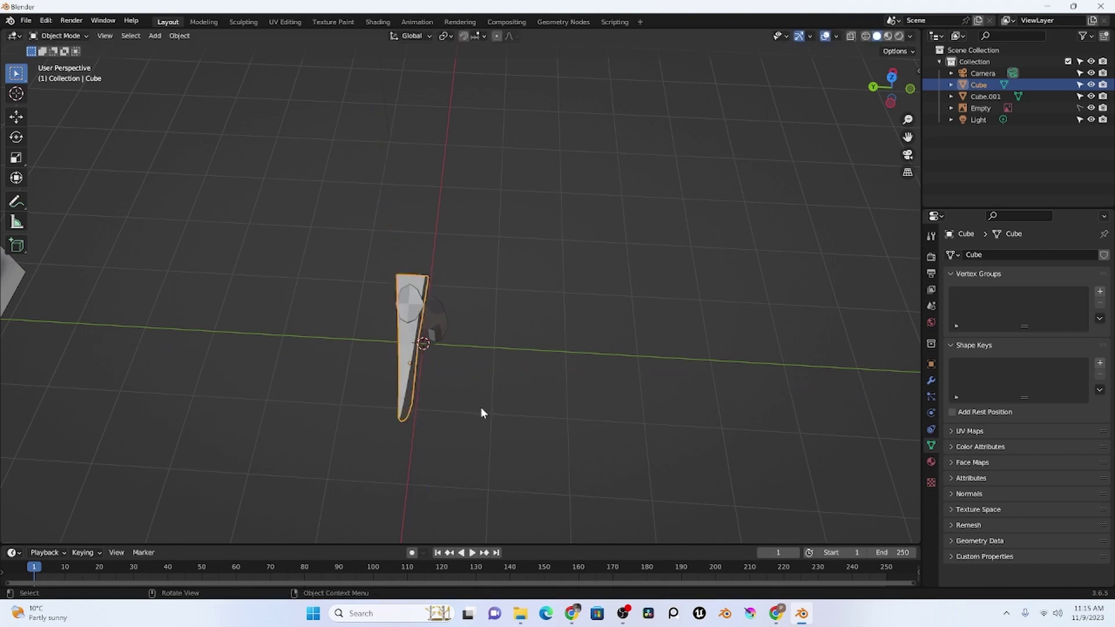
{"action": "middle_click_drag", "start_coordinate": [481, 407], "coordinate": [507, 410]}
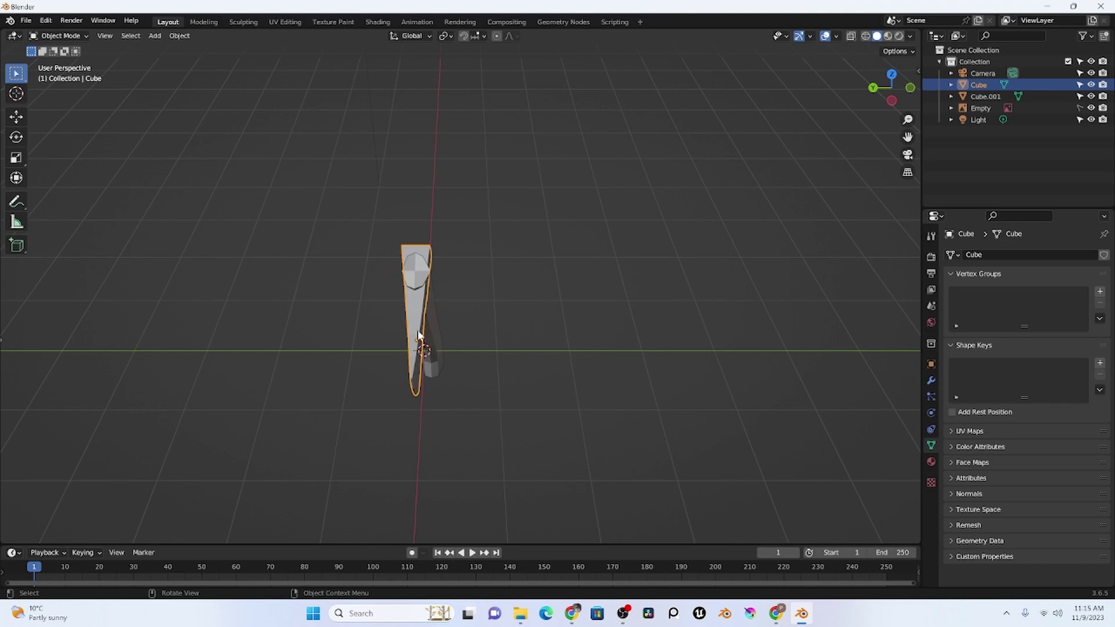
Step: Thicken the axe head by scaling it about 1.52 along global Y, and deselect it
{"action": "key", "text": "s"}
{"action": "key", "text": "y"}
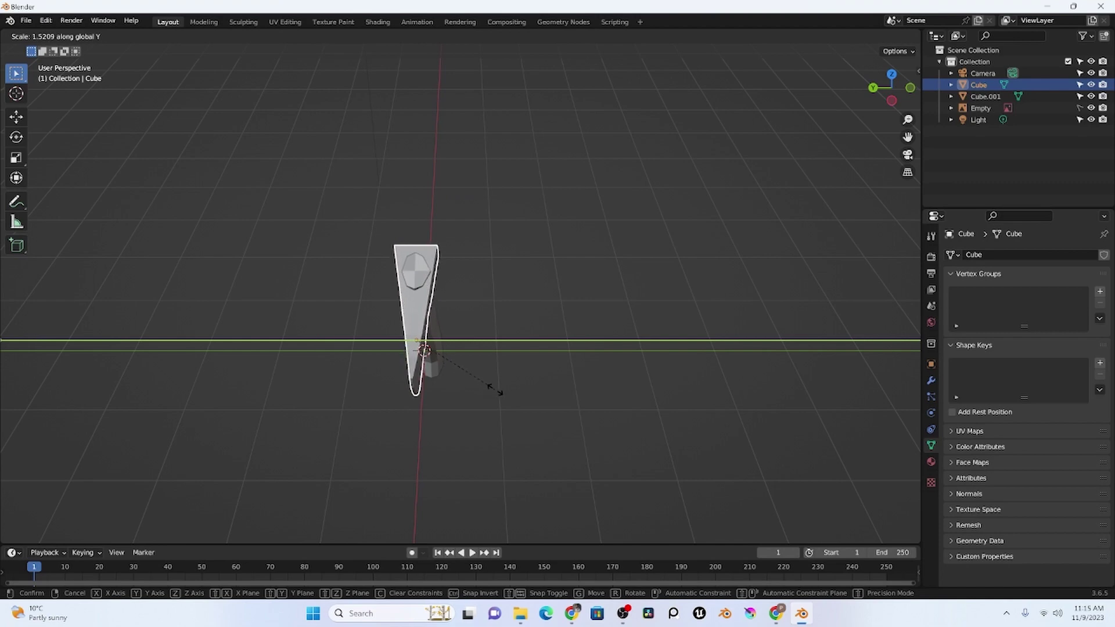
{"action": "left_click", "coordinate": [495, 389]}
{"action": "middle_click_drag", "start_coordinate": [486, 384], "coordinate": [483, 385]}
{"action": "left_click", "coordinate": [482, 389]}
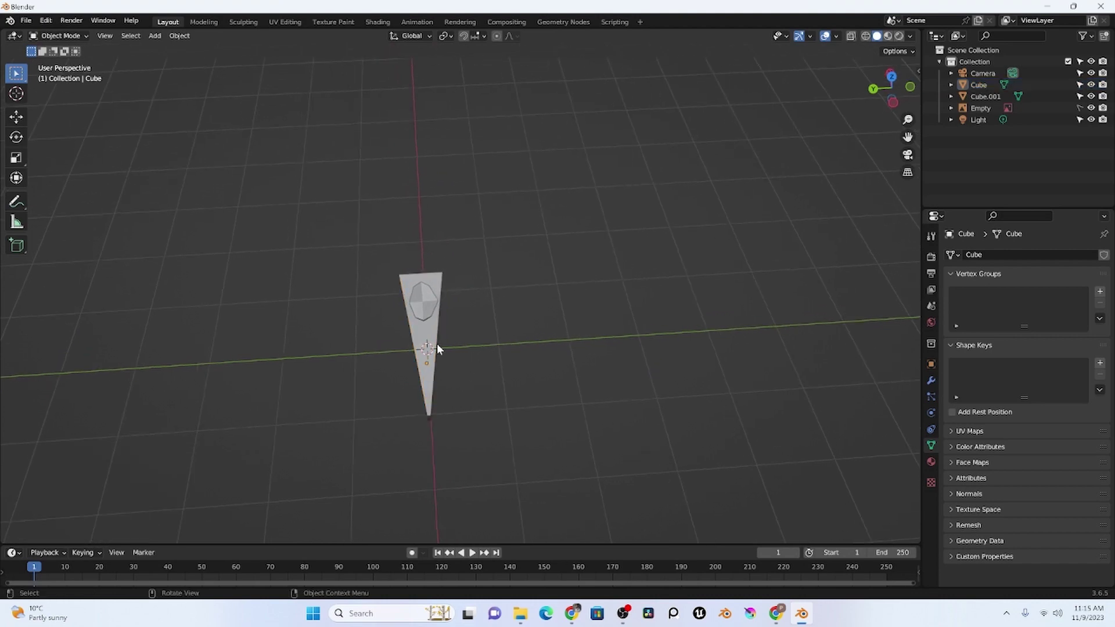
Step: Move the handle slightly along global Y to centre it within the axe head
{"action": "left_click", "coordinate": [424, 314]}
{"action": "key", "text": "g"}
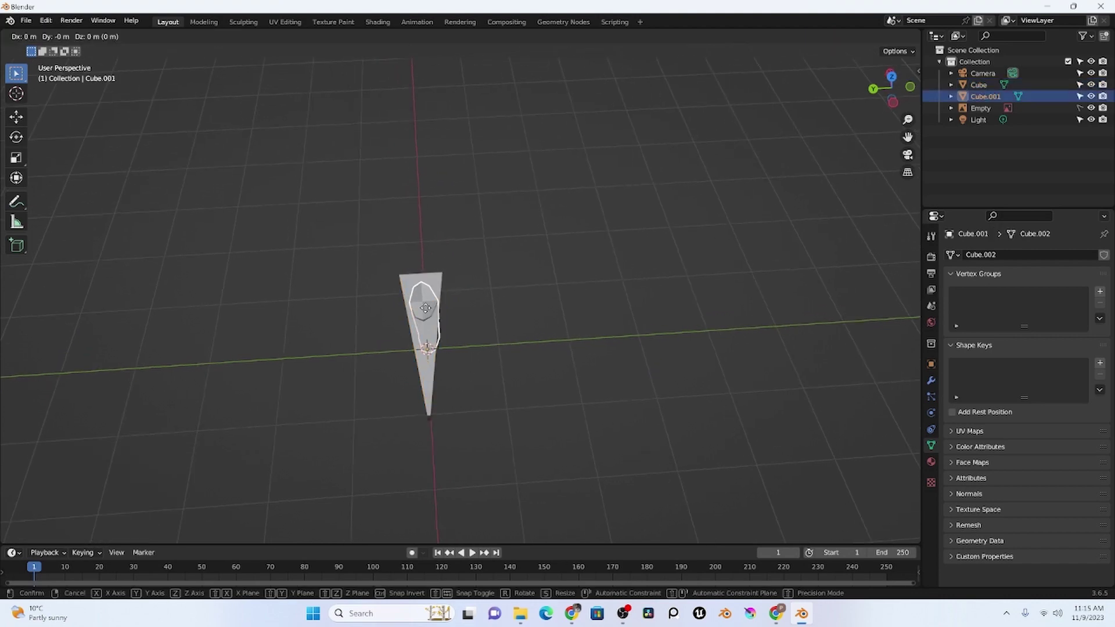
{"action": "key", "text": "y"}
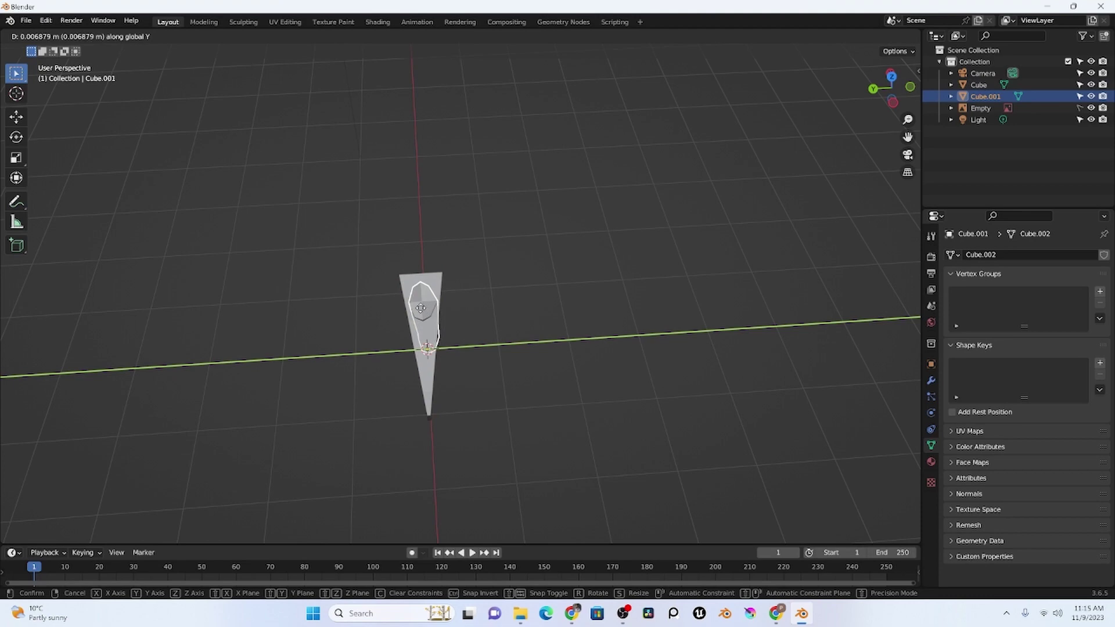
{"action": "left_click", "coordinate": [419, 309]}
{"action": "left_click", "coordinate": [570, 380]}
Step: Examine from several sides how the handle passes through the axe head
{"action": "middle_click_drag", "start_coordinate": [571, 384], "coordinate": [461, 326]}
{"action": "left_click", "coordinate": [465, 352]}
{"action": "mouse_move", "coordinate": [486, 393]}
{"action": "middle_mouse_down"}
{"action": "mouse_move", "coordinate": [549, 389]}
{"action": "mouse_move", "coordinate": [550, 426]}
{"action": "mouse_move", "coordinate": [505, 394]}
{"action": "middle_mouse_up"}
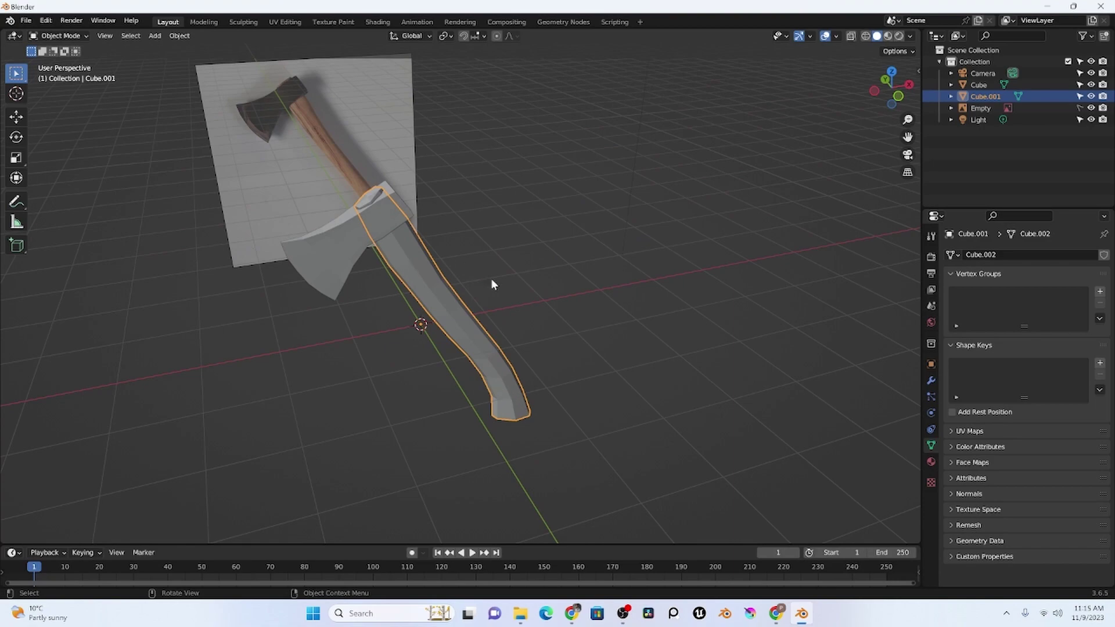
{"action": "middle_click_drag", "start_coordinate": [491, 284], "coordinate": [499, 375]}
{"action": "left_click", "coordinate": [476, 296]}
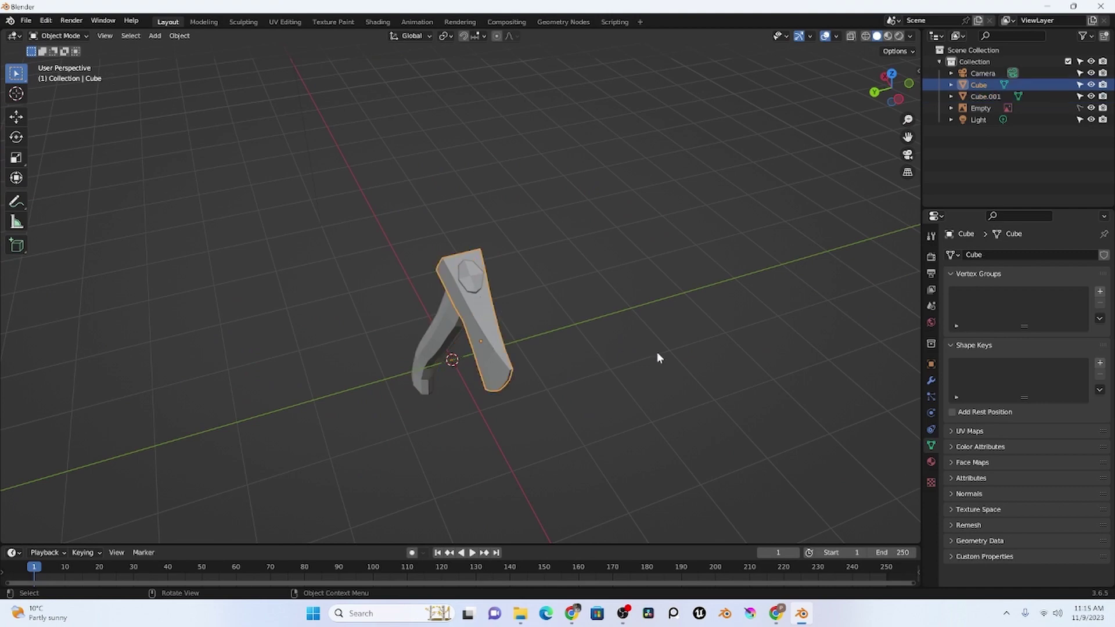
{"action": "middle_click_drag", "start_coordinate": [480, 332], "coordinate": [481, 299]}
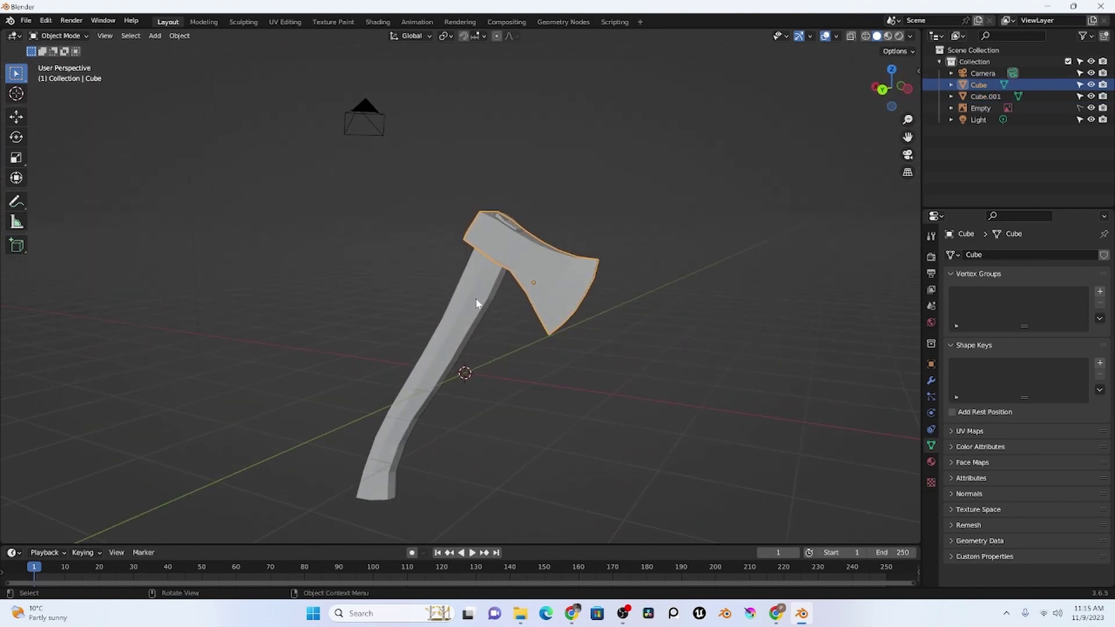
{"action": "left_click", "coordinate": [476, 303]}
{"action": "middle_click_drag", "start_coordinate": [507, 287], "coordinate": [521, 276]}
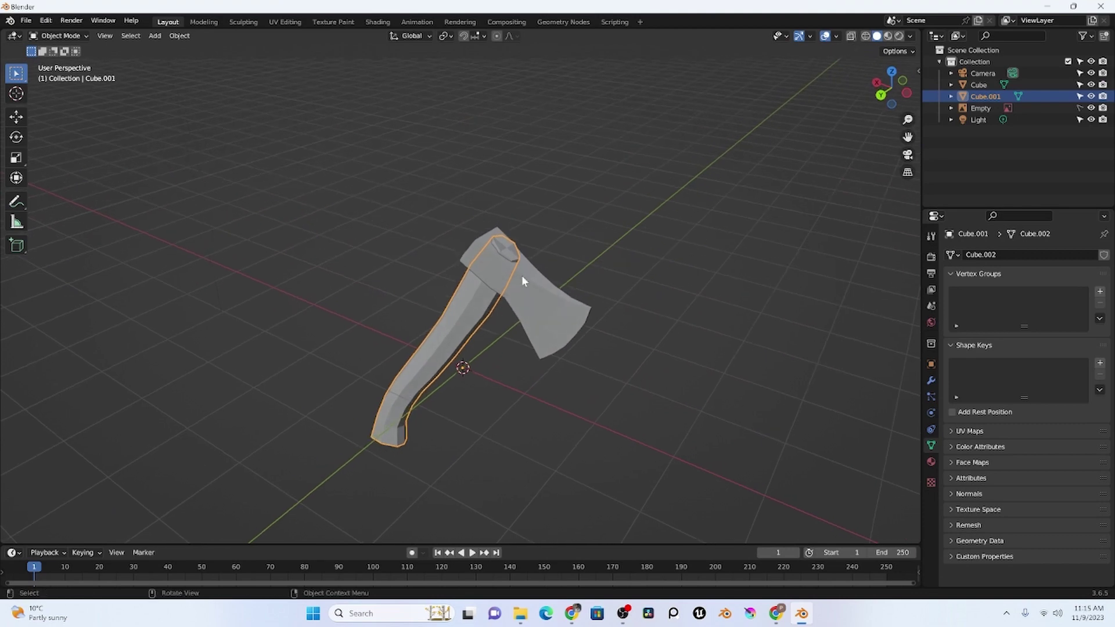
Step: Add a Boolean modifier in Difference mode to the axe head, with the handle Cube.001 as its object
{"action": "left_click", "coordinate": [535, 322]}
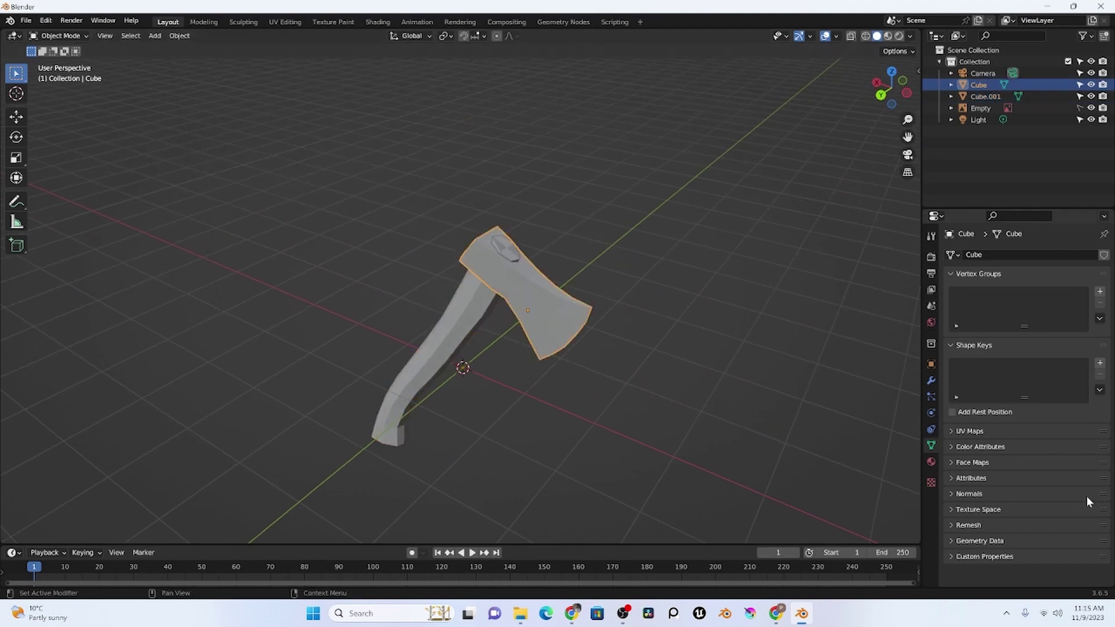
{"action": "left_click", "coordinate": [931, 381]}
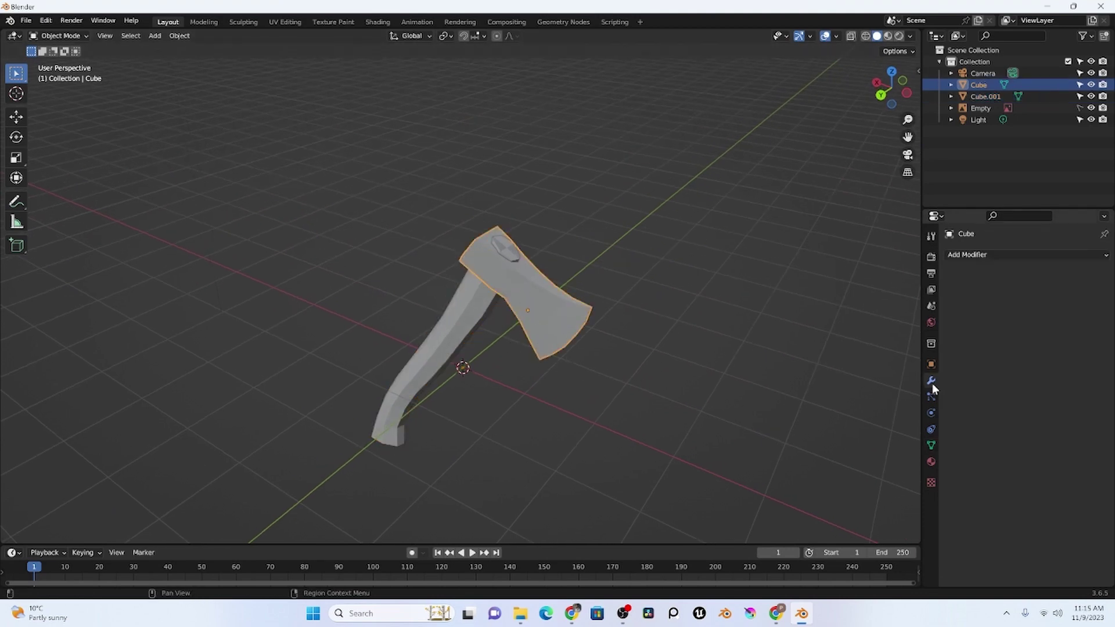
{"action": "left_click", "coordinate": [976, 257]}
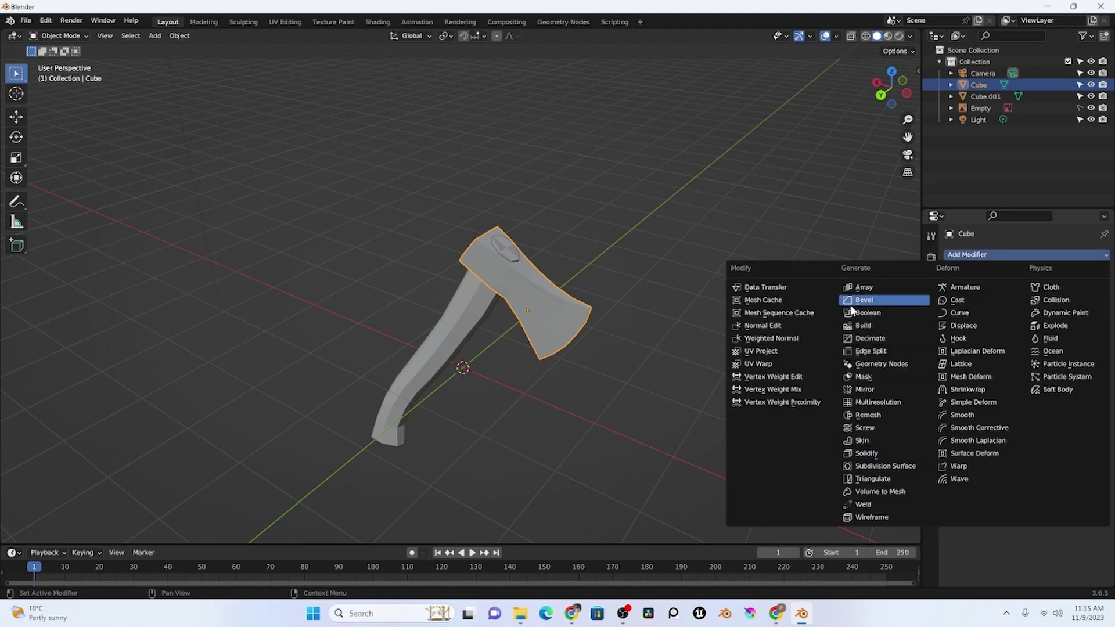
{"action": "left_click", "coordinate": [874, 313]}
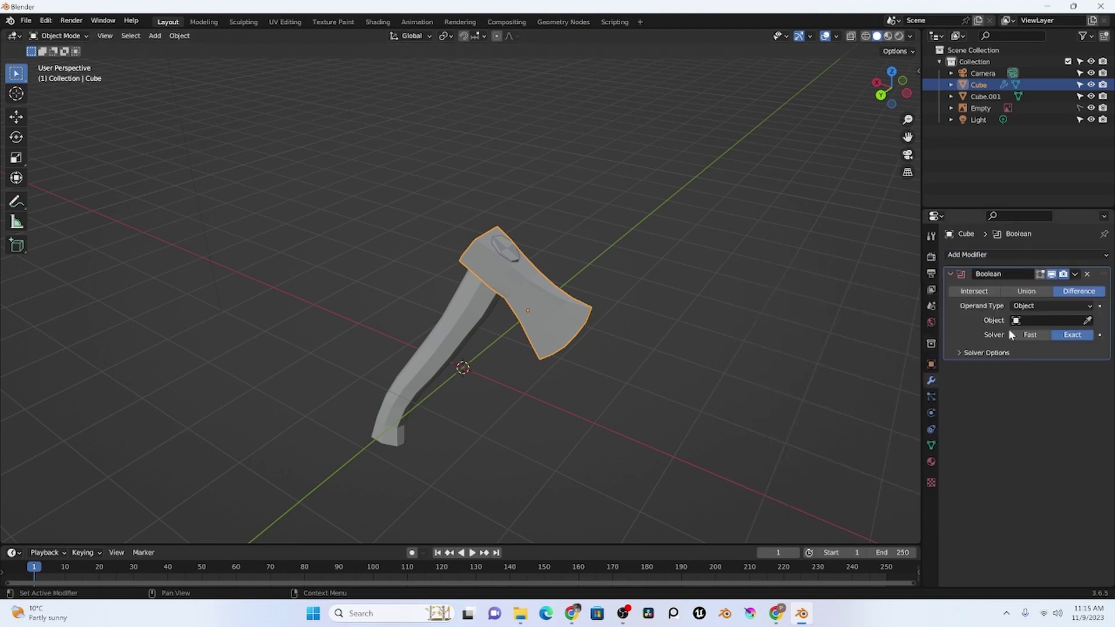
{"action": "left_click", "coordinate": [1088, 320]}
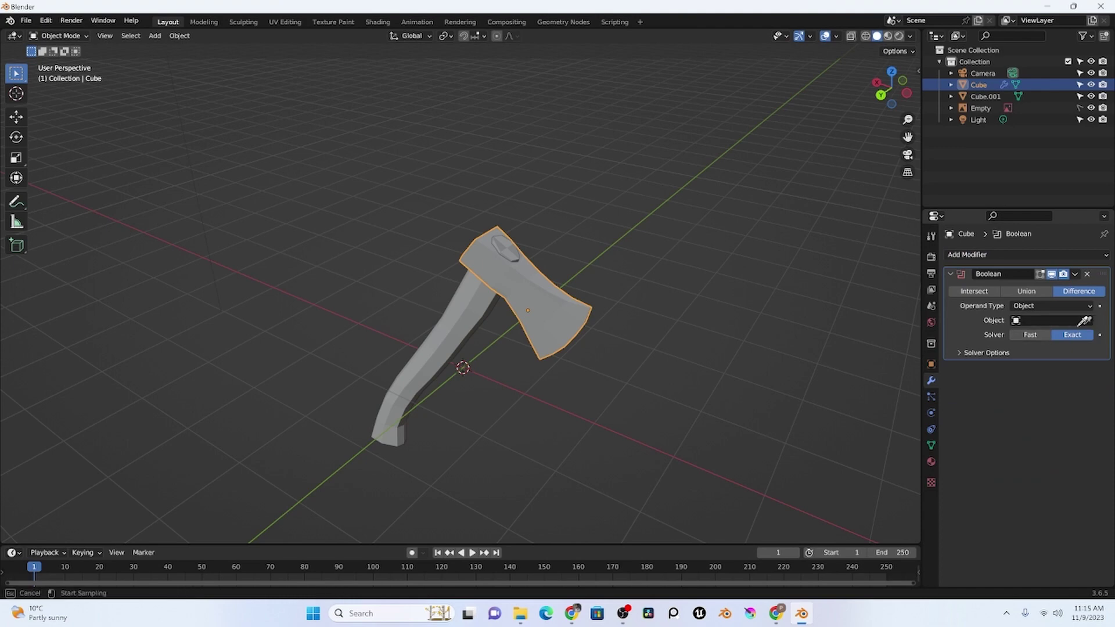
{"action": "left_click", "coordinate": [457, 321]}
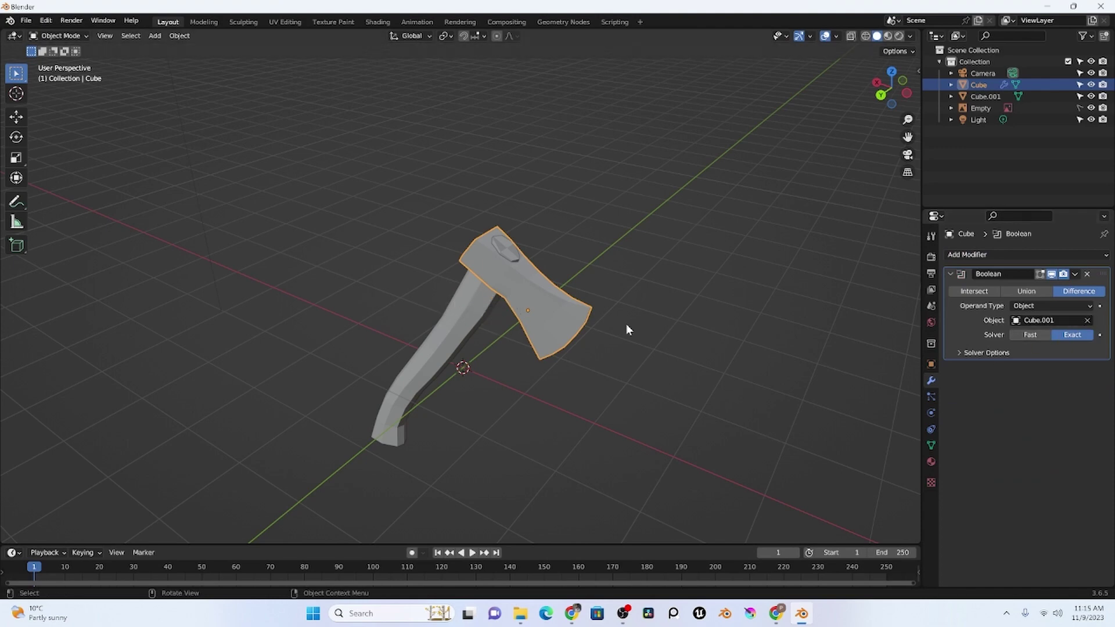
Step: Hide the handle Cube.001 in the viewport and inspect the hole cut through the axe head
{"action": "middle_click_drag", "start_coordinate": [829, 344], "coordinate": [495, 295]}
{"action": "left_click", "coordinate": [494, 292]}
{"action": "left_click", "coordinate": [1091, 97]}
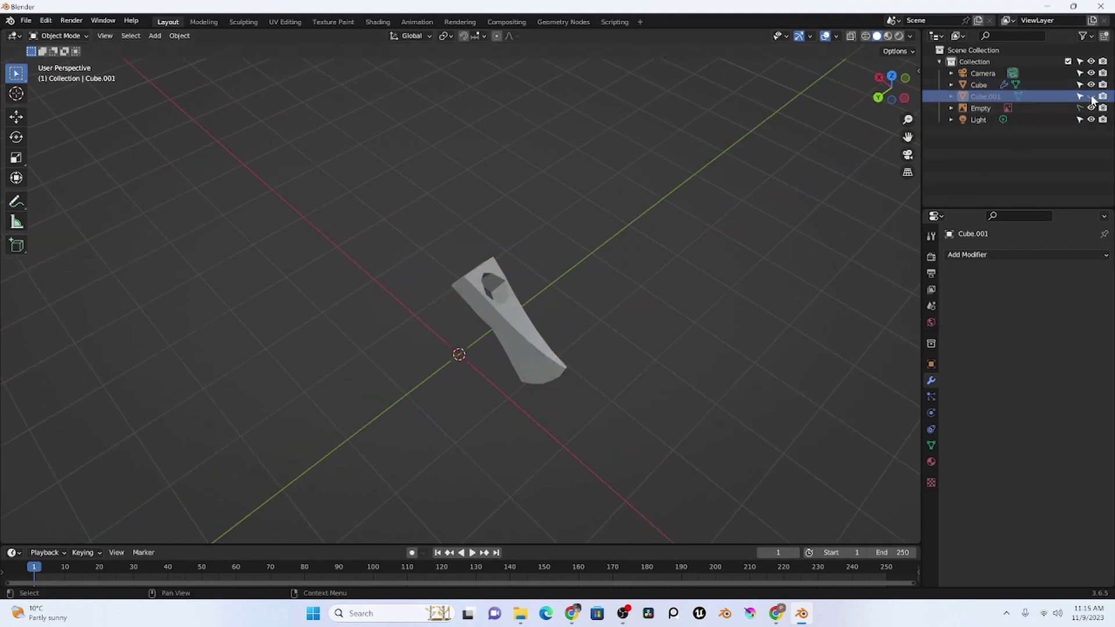
{"action": "middle_click_drag", "start_coordinate": [887, 216], "coordinate": [441, 324]}
{"action": "middle_click_drag", "start_coordinate": [497, 363], "coordinate": [493, 364]}
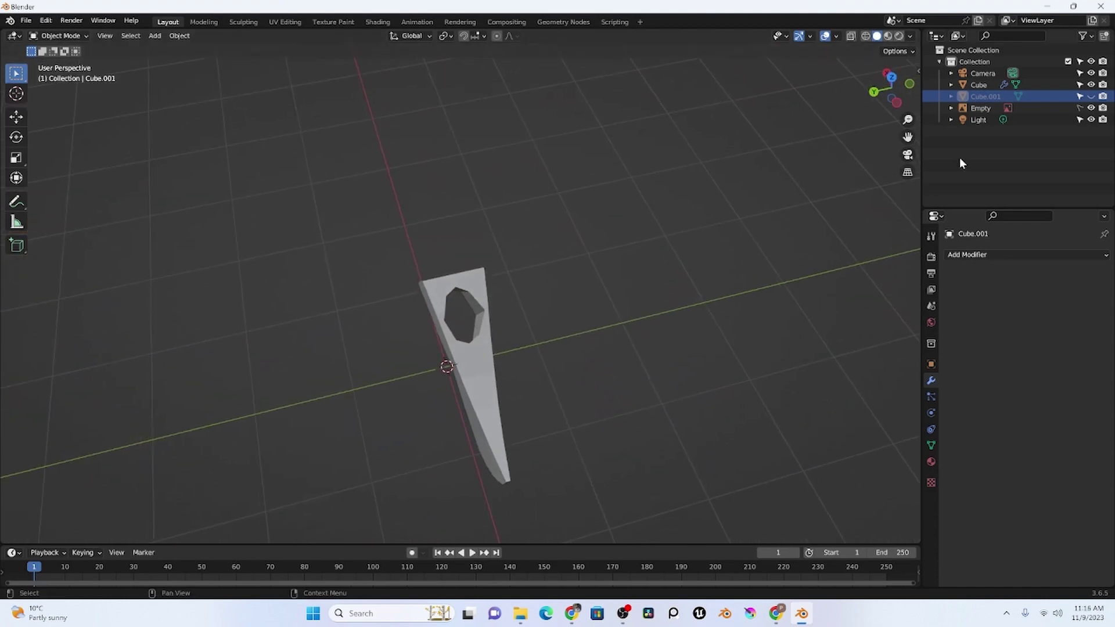
Step: Show the handle Cube.001 in the viewport again and look over the complete axe beside the reference image
{"action": "left_click", "coordinate": [1090, 96]}
{"action": "middle_click_drag", "start_coordinate": [726, 333], "coordinate": [569, 290]}
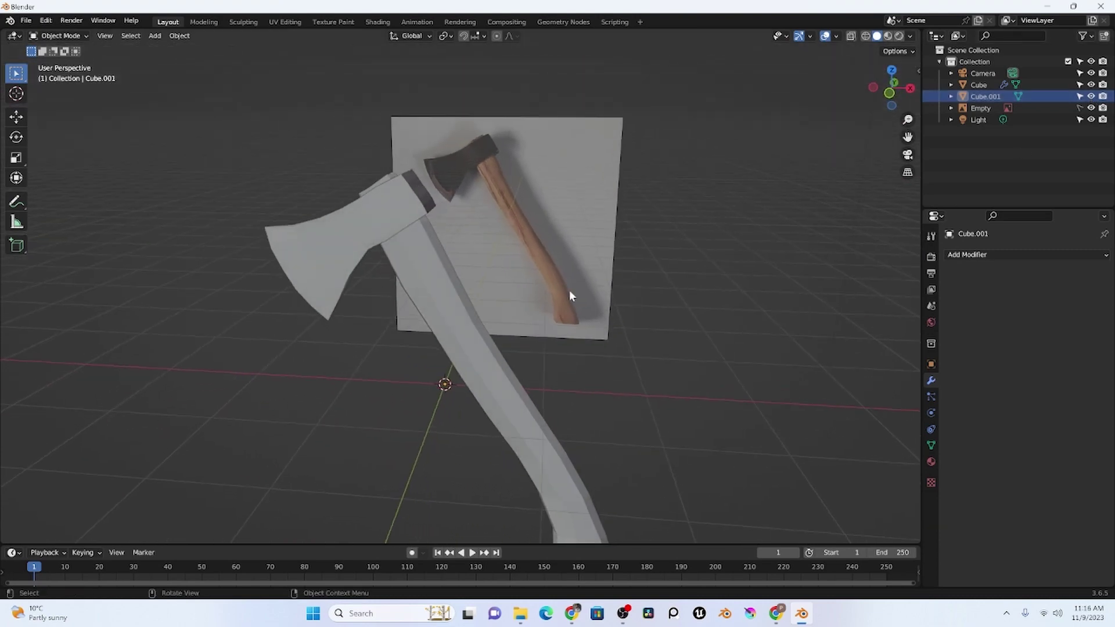
{"action": "scroll", "coordinate": [569, 296], "scroll_direction": "down", "scroll_amount": 5}
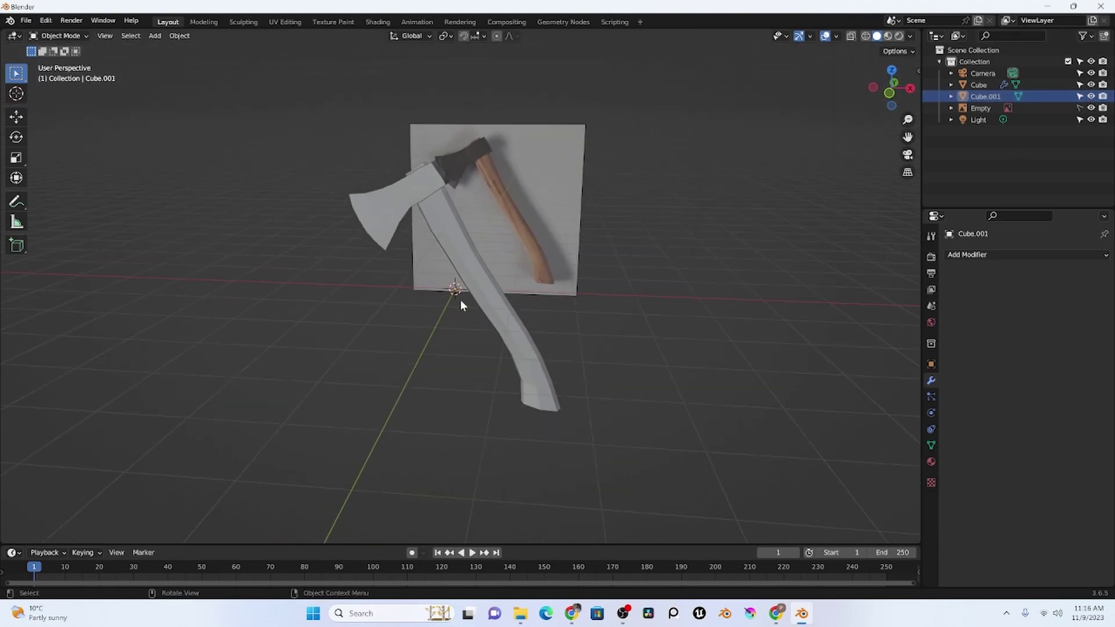
{"action": "middle_click_drag", "start_coordinate": [460, 302], "coordinate": [512, 375]}
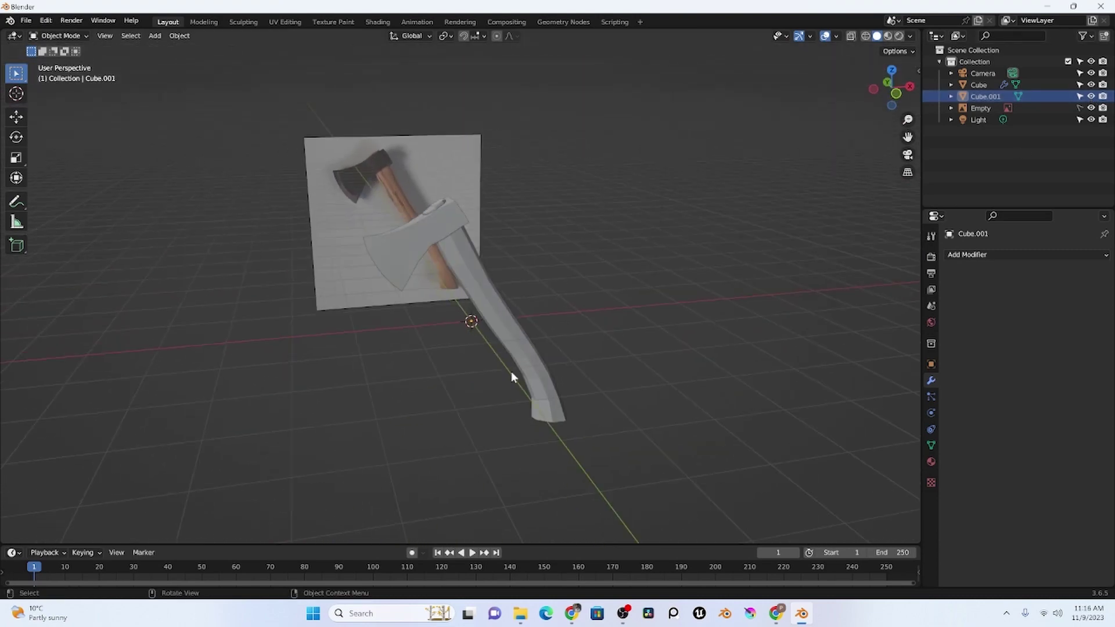
Step: Switch to the Shading workspace and create a new material for the handle
{"action": "left_click", "coordinate": [382, 22]}
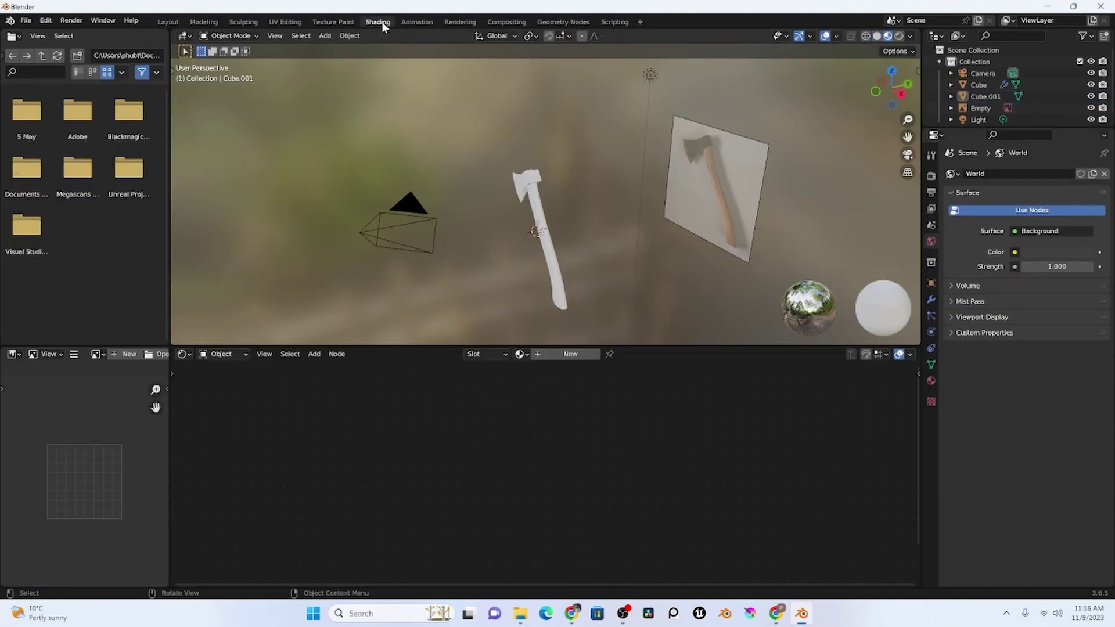
{"action": "left_click", "coordinate": [567, 355]}
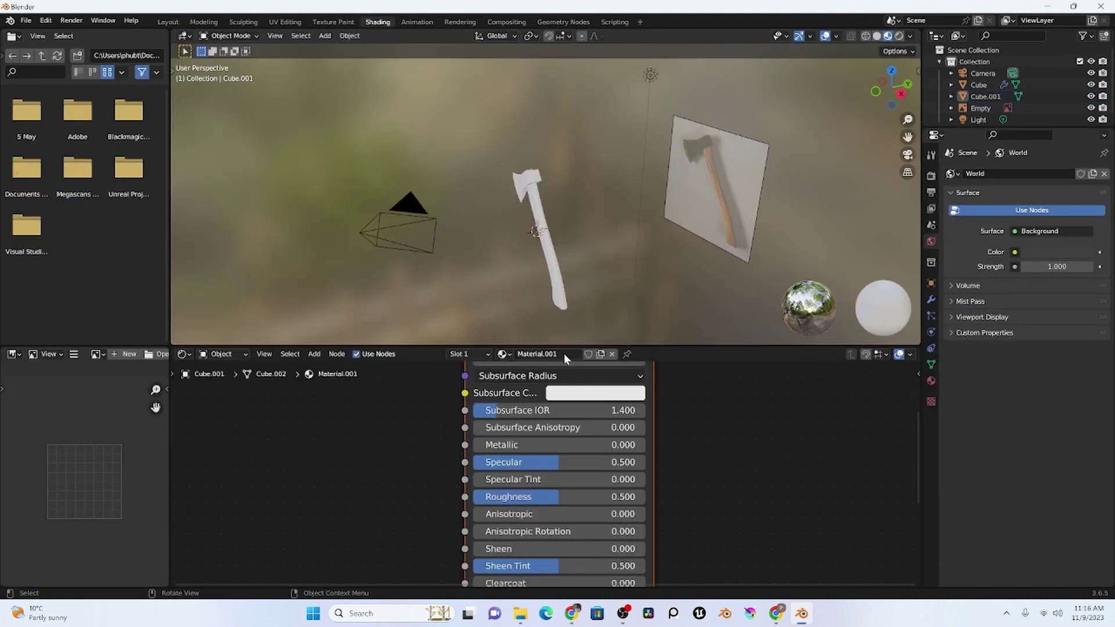
{"action": "left_click", "coordinate": [559, 287]}
{"action": "scroll", "coordinate": [566, 472], "scroll_direction": "down", "scroll_amount": 2}
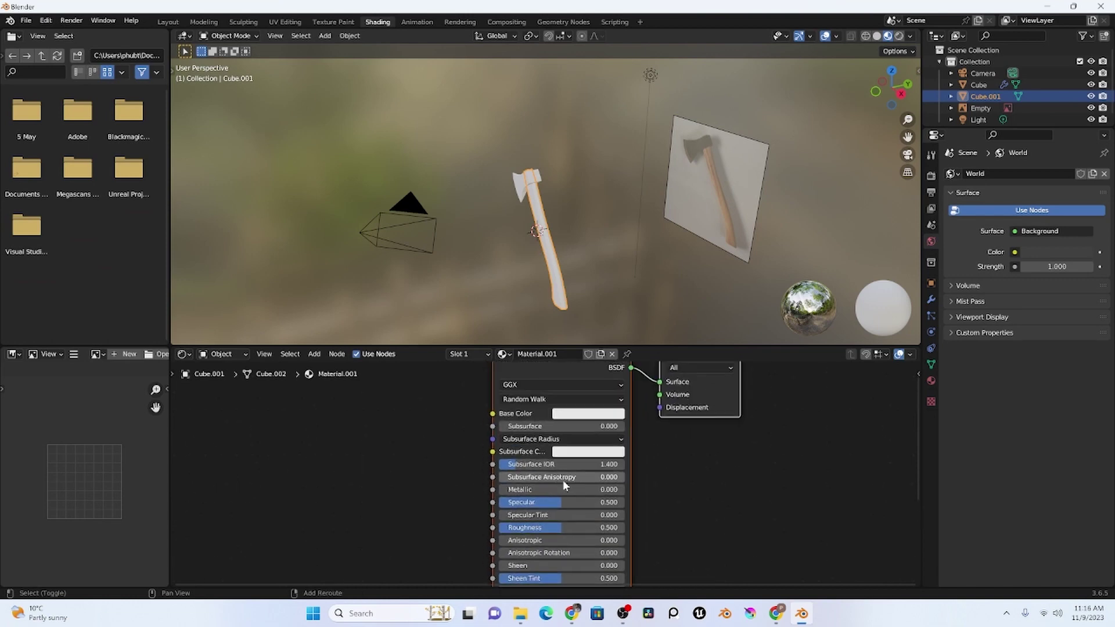
Step: Set the handle material's base color to dark brown, with hue 0.058 and saturation 0.956
{"action": "left_click", "coordinate": [587, 414]}
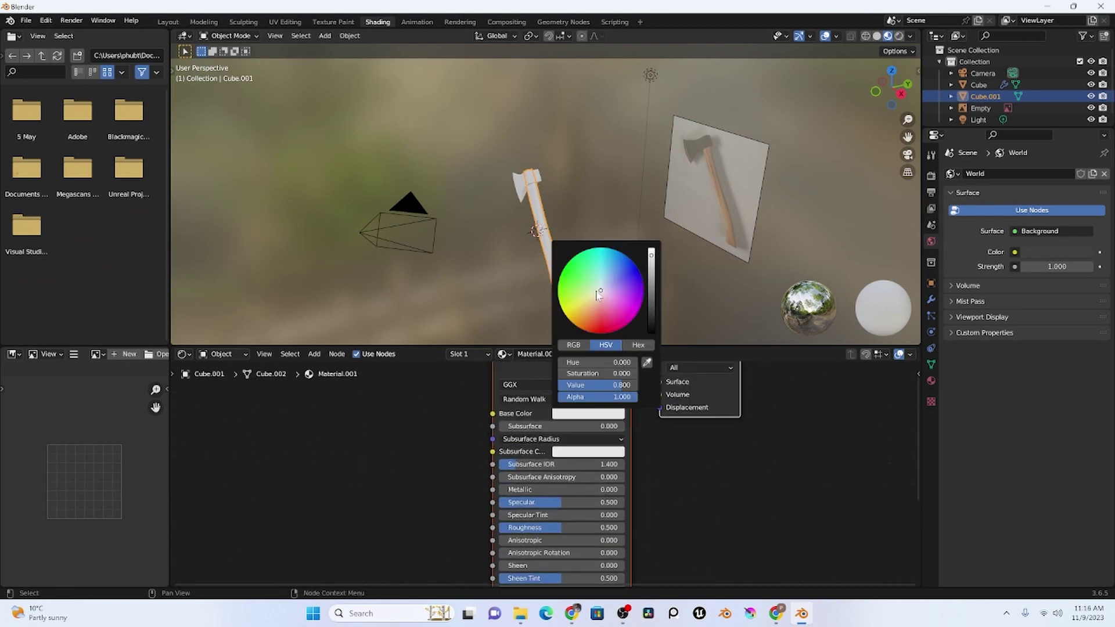
{"action": "left_click_drag", "start_coordinate": [598, 295], "coordinate": [589, 310]}
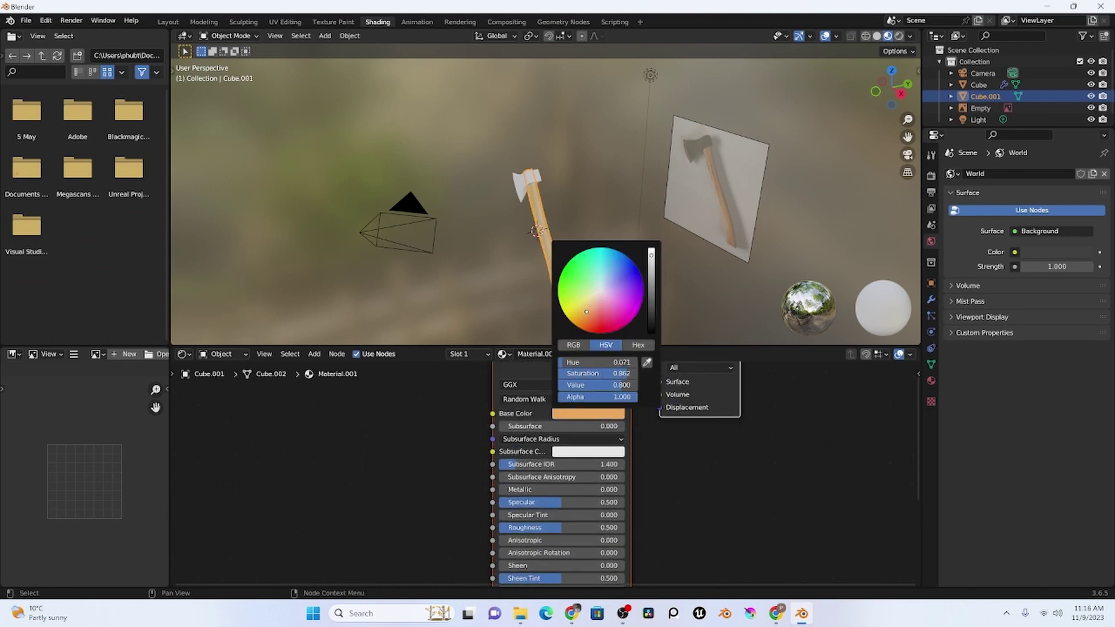
{"action": "middle_click_drag", "start_coordinate": [444, 261], "coordinate": [509, 246]}
{"action": "left_click", "coordinate": [586, 416]}
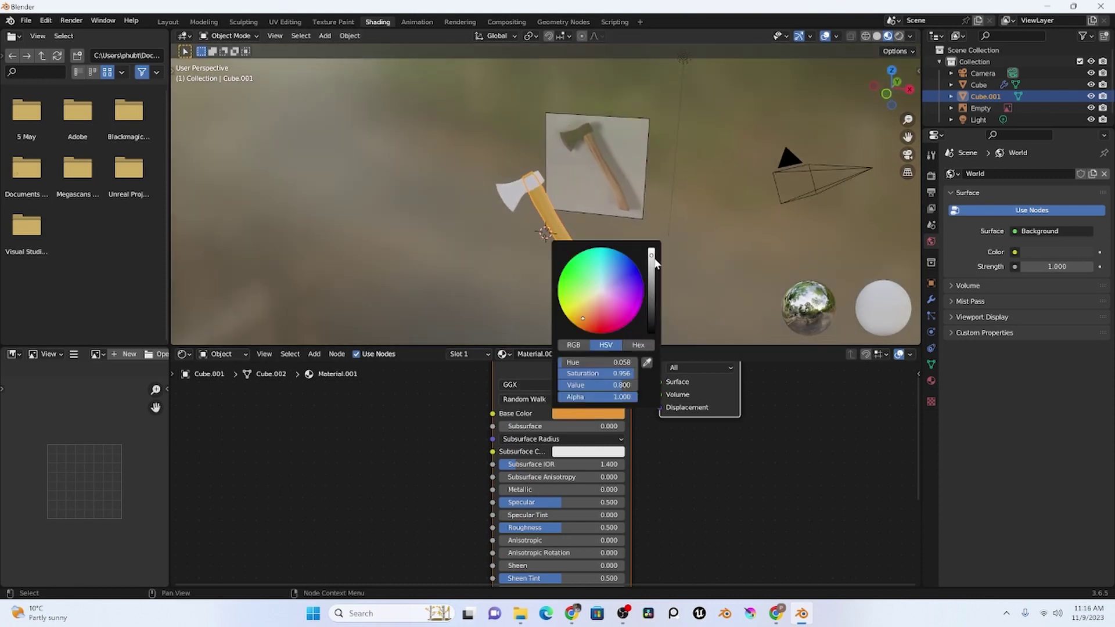
{"action": "left_click_drag", "start_coordinate": [655, 261], "coordinate": [651, 300]}
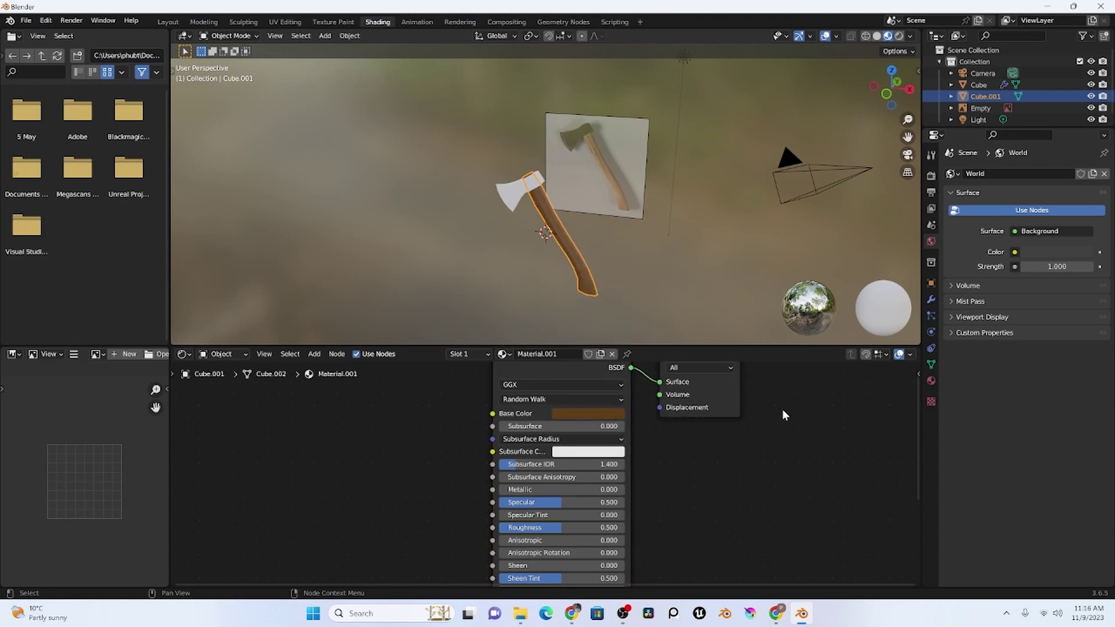
Step: Set the axe head material's base color to grey with value 0.220 and its roughness to 0.198
{"action": "left_click", "coordinate": [514, 203]}
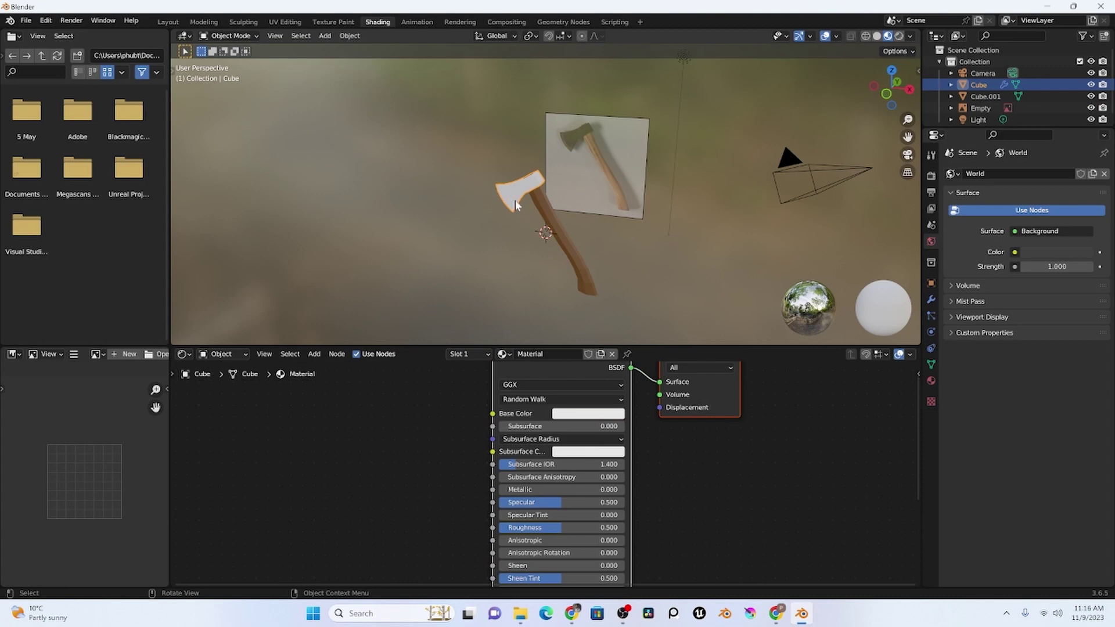
{"action": "left_click", "coordinate": [574, 414]}
{"action": "left_click_drag", "start_coordinate": [651, 262], "coordinate": [651, 288]}
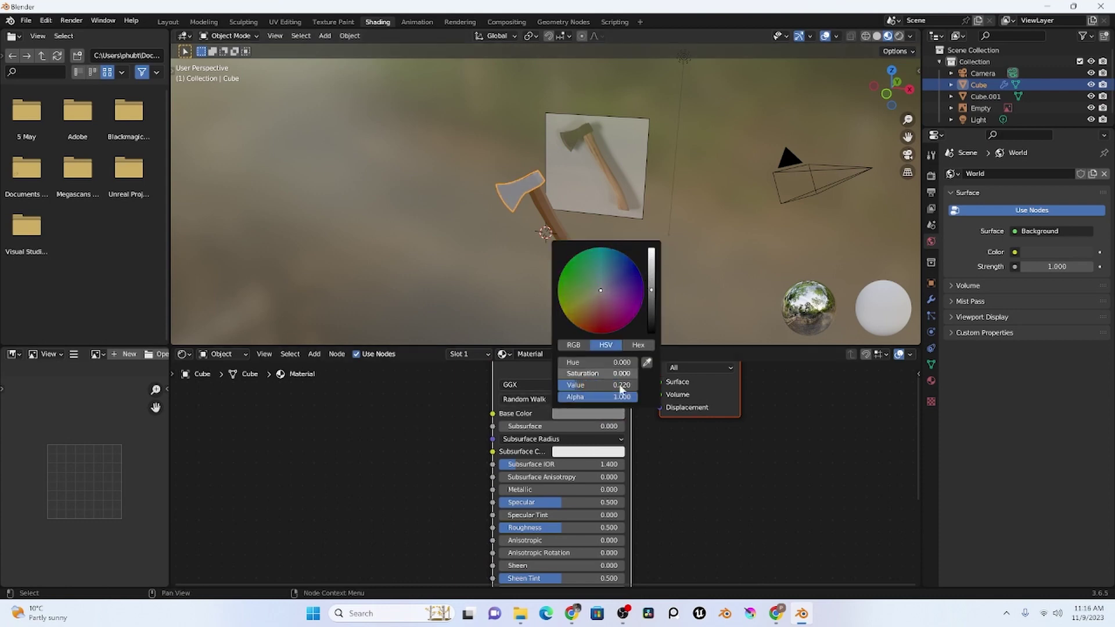
{"action": "left_click_drag", "start_coordinate": [551, 525], "coordinate": [534, 527]}
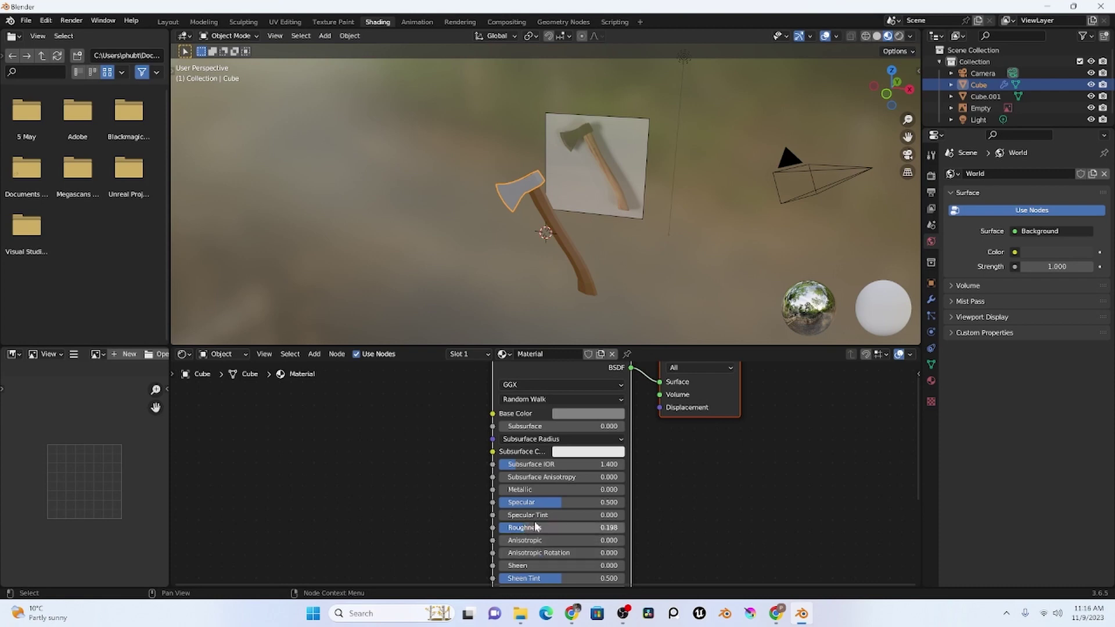
Step: Darken the axe head material's grey base color slightly to bring it closer to the reference image
{"action": "middle_click_drag", "start_coordinate": [572, 497], "coordinate": [580, 433]}
{"action": "scroll", "coordinate": [528, 199], "scroll_direction": "up", "scroll_amount": 2}
{"action": "middle_click_drag", "start_coordinate": [527, 199], "coordinate": [566, 261]}
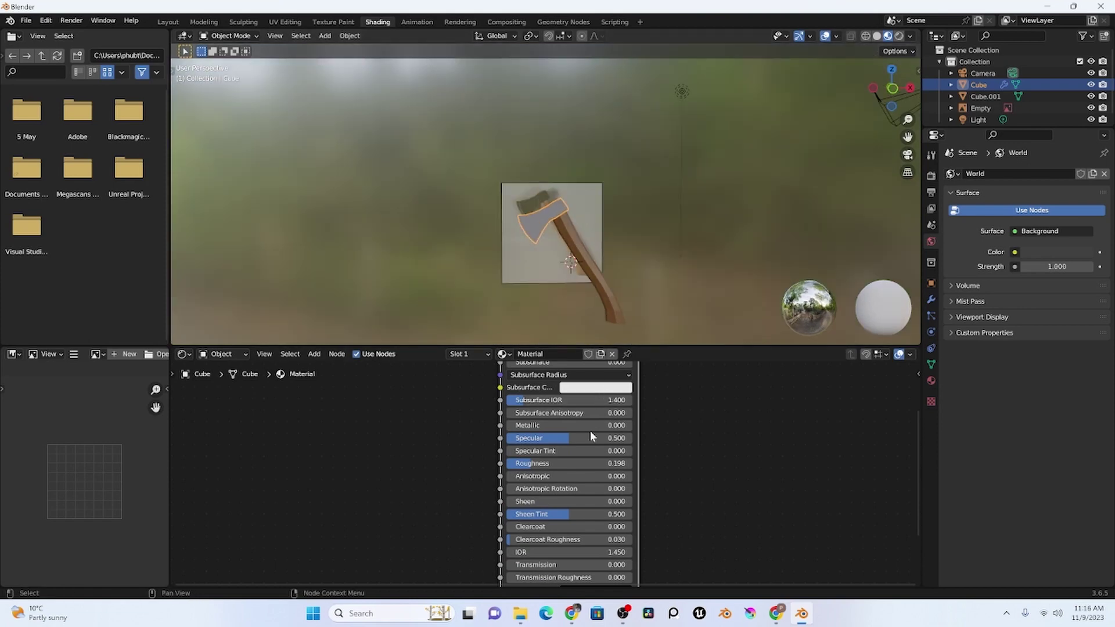
{"action": "scroll", "coordinate": [597, 396], "scroll_direction": "up", "scroll_amount": 3}
{"action": "left_click", "coordinate": [607, 388]}
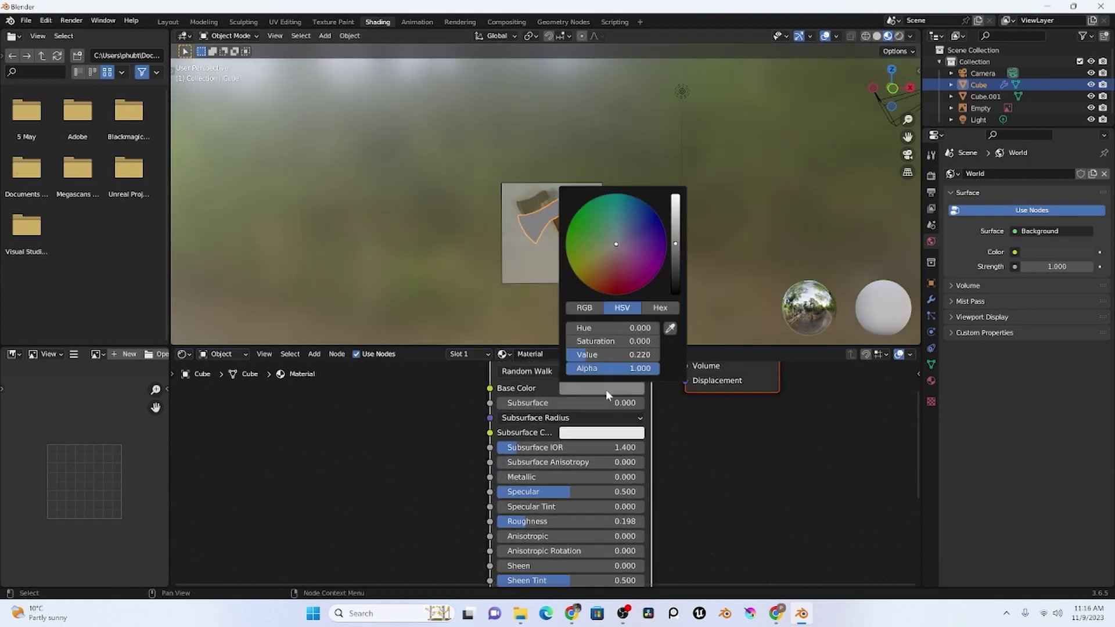
{"action": "left_click_drag", "start_coordinate": [676, 250], "coordinate": [675, 255]}
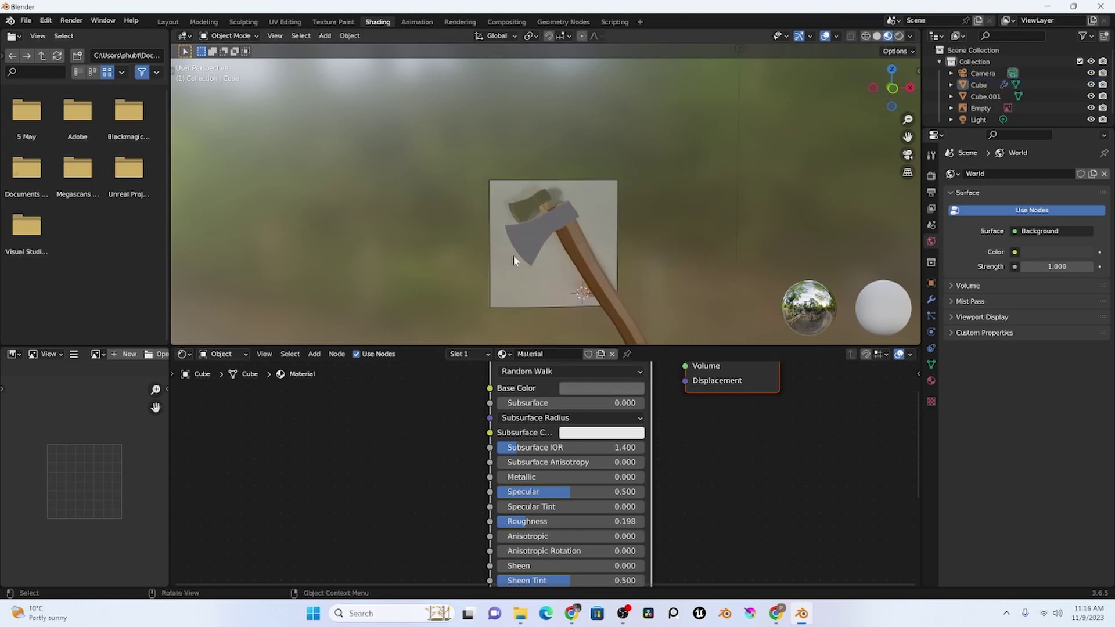
Step: Enter Edit Mode on the axe head and add a second material slot to it
{"action": "middle_click_drag", "start_coordinate": [514, 256], "coordinate": [523, 232]}
{"action": "left_click", "coordinate": [523, 232]}
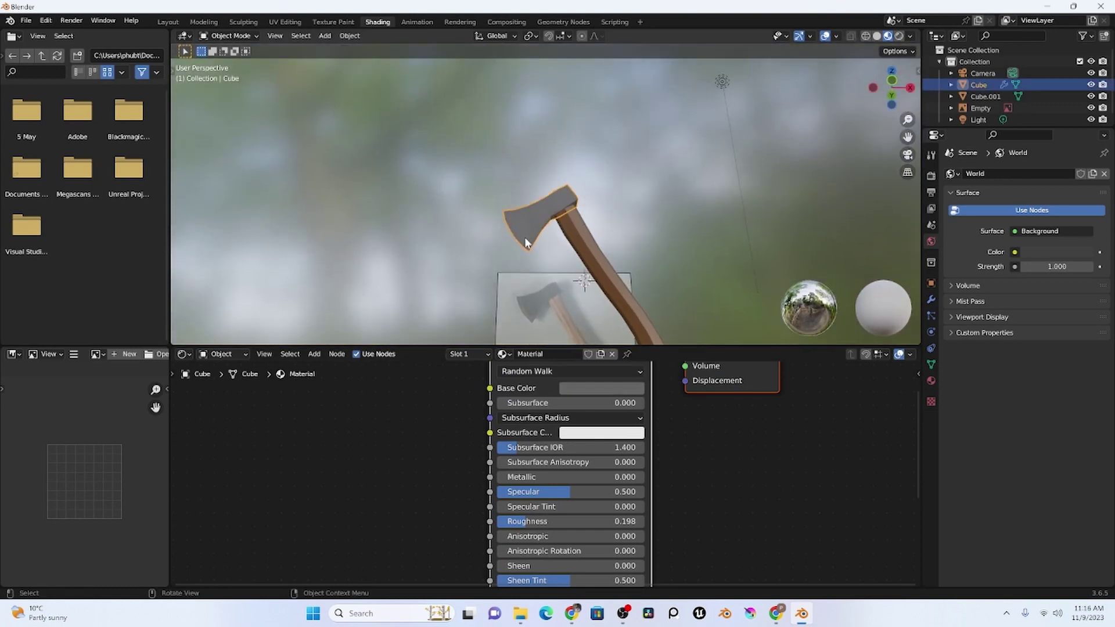
{"action": "key", "text": "Tab"}
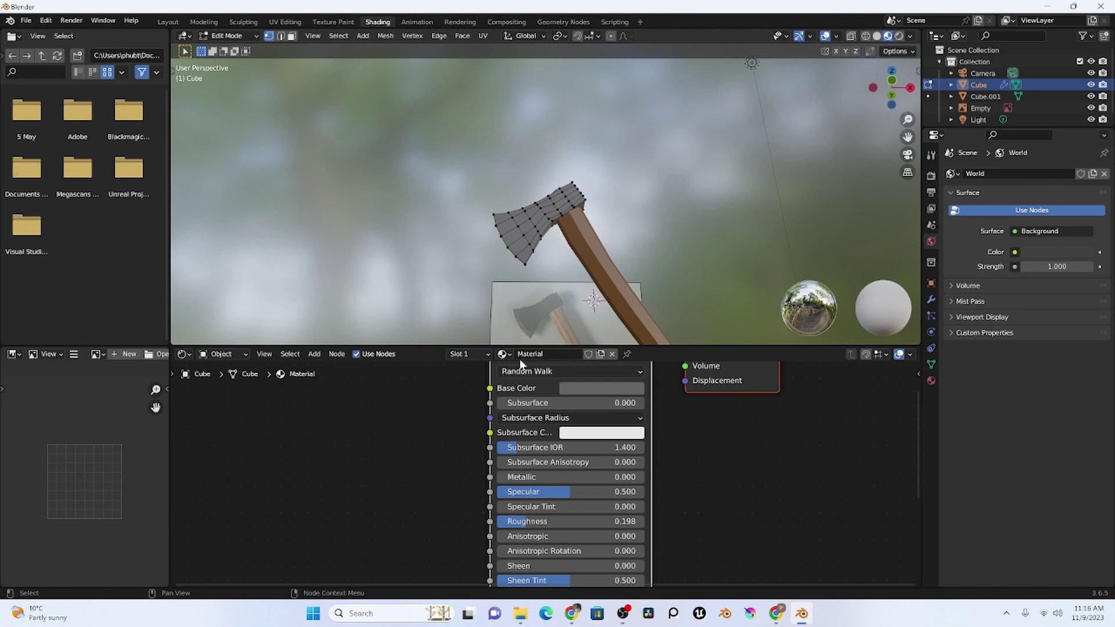
{"action": "left_click", "coordinate": [486, 355]}
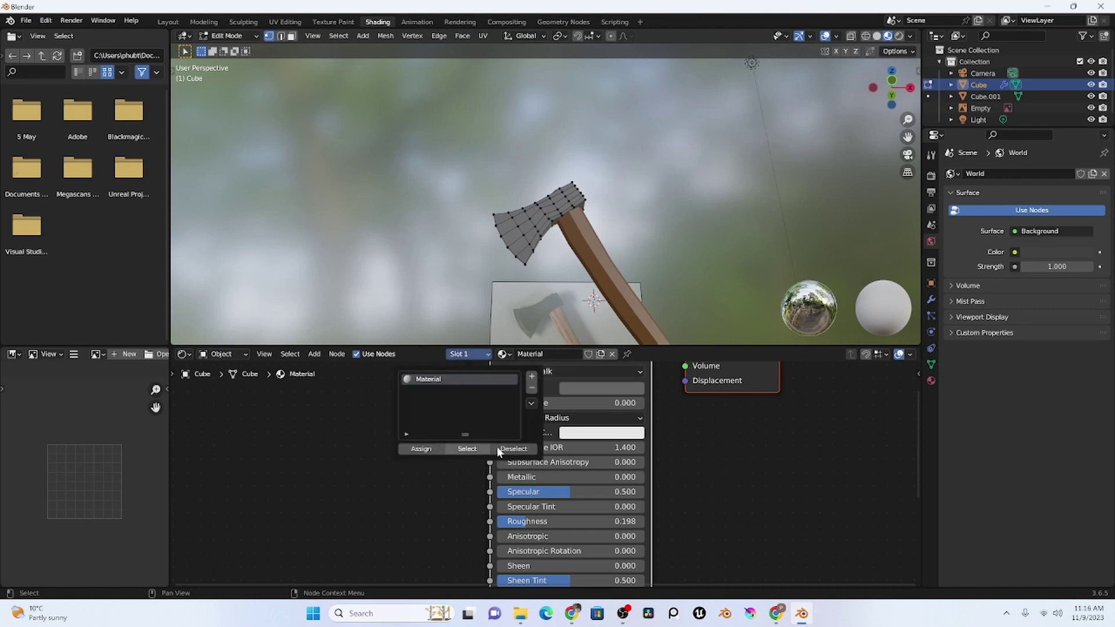
{"action": "left_click", "coordinate": [533, 376]}
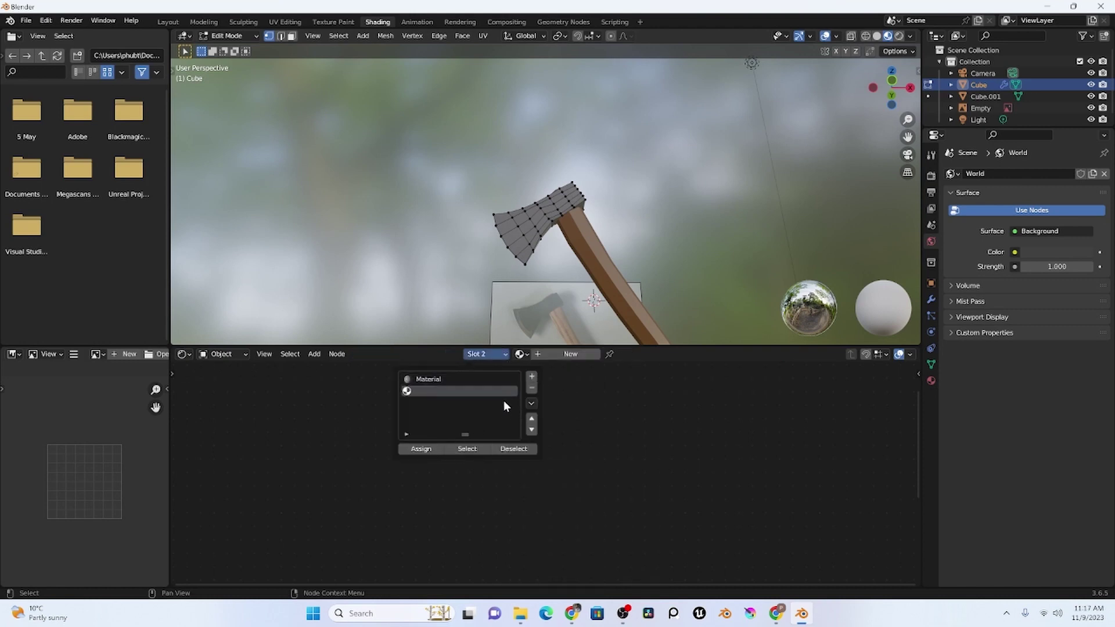
Step: Switch to face selection and select the loop of faces along the axe head's cutting edge
{"action": "middle_click_drag", "start_coordinate": [500, 325], "coordinate": [465, 292]}
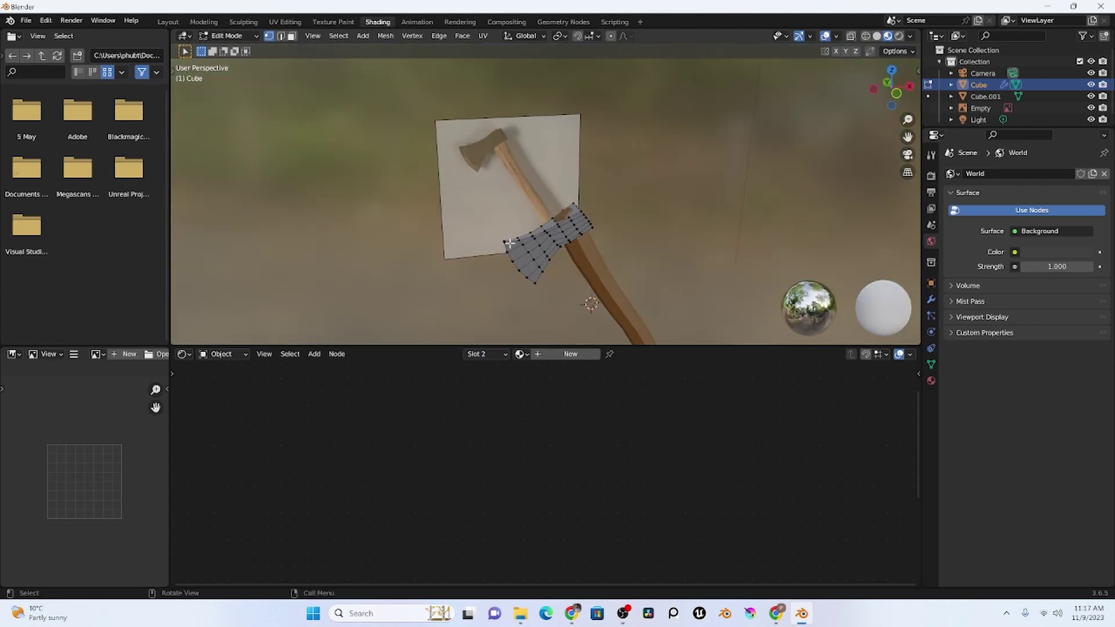
{"action": "middle_click_drag", "start_coordinate": [543, 283], "coordinate": [520, 269]}
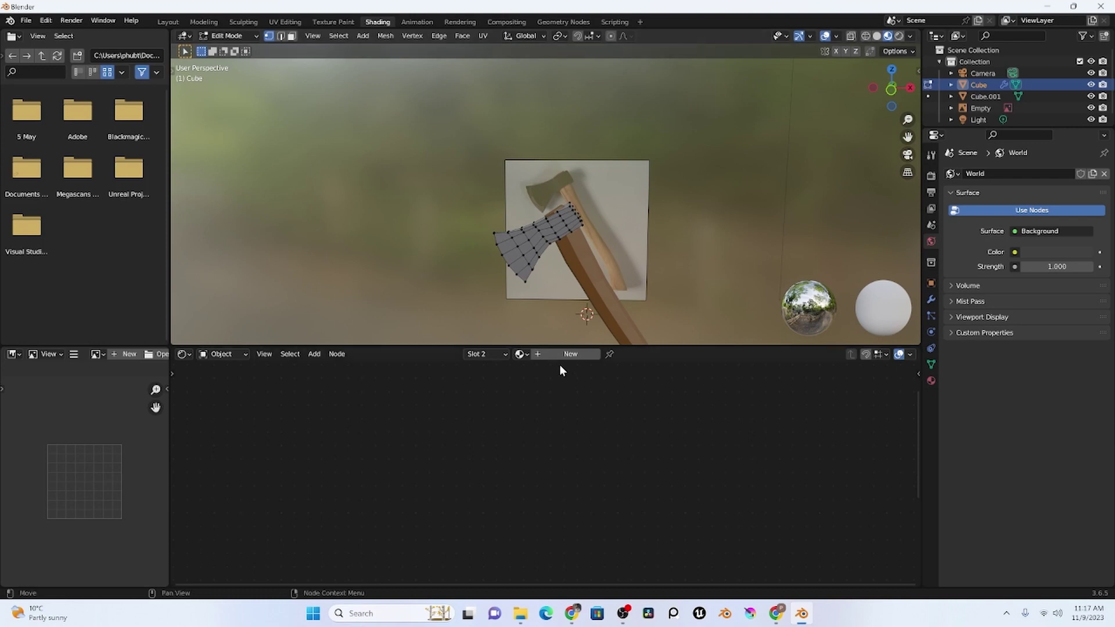
{"action": "middle_click_drag", "start_coordinate": [504, 251], "coordinate": [532, 280]}
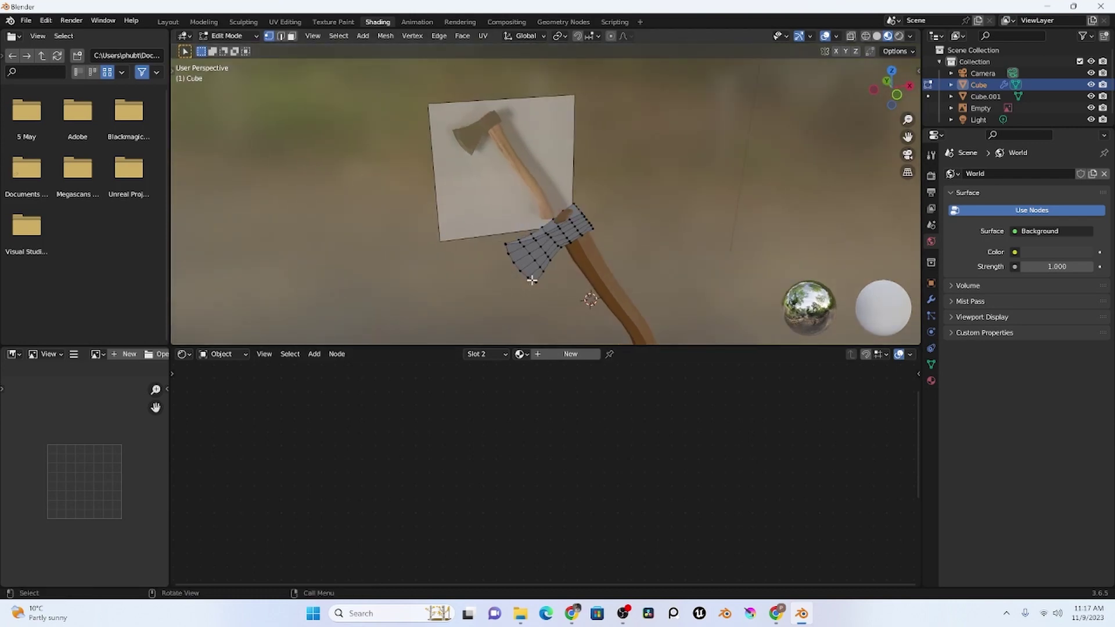
{"action": "key", "text": "3"}
{"action": "left_click", "coordinate": [528, 258]}
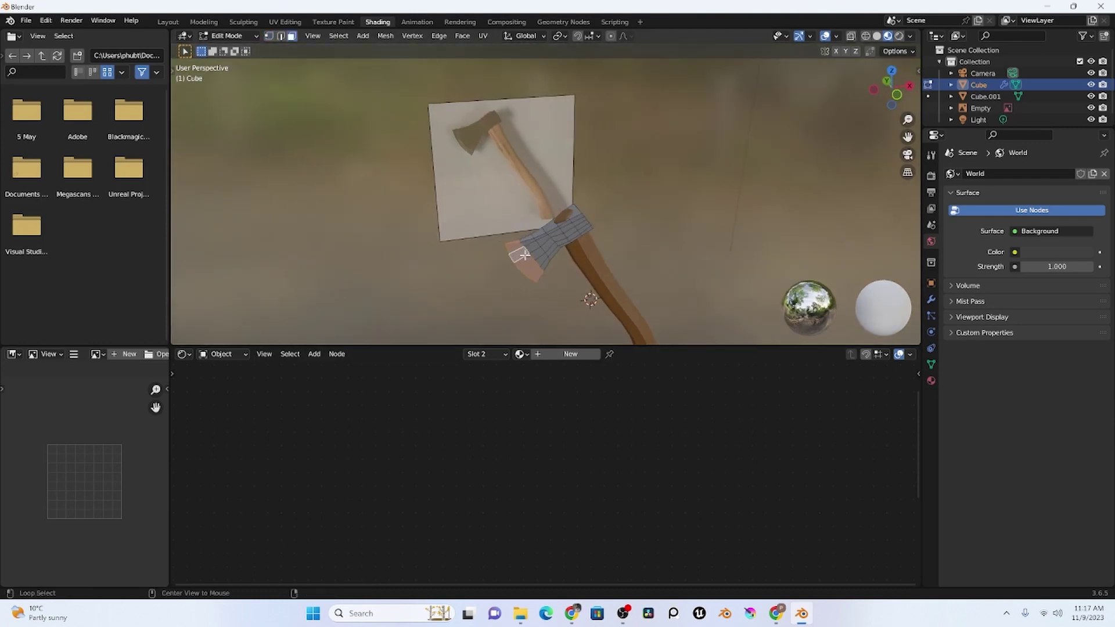
{"action": "middle_click_drag", "start_coordinate": [528, 259], "coordinate": [573, 371]}
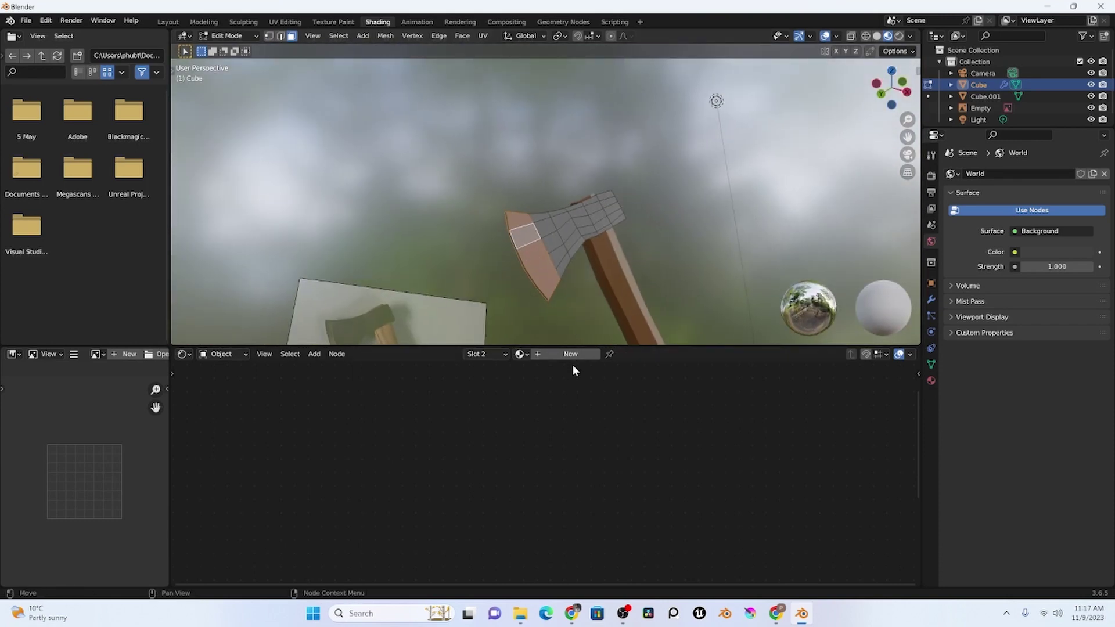
Step: Create a new material in the axe head's second slot and set its base color to light grey
{"action": "left_click", "coordinate": [572, 354]}
{"action": "left_click", "coordinate": [587, 388]}
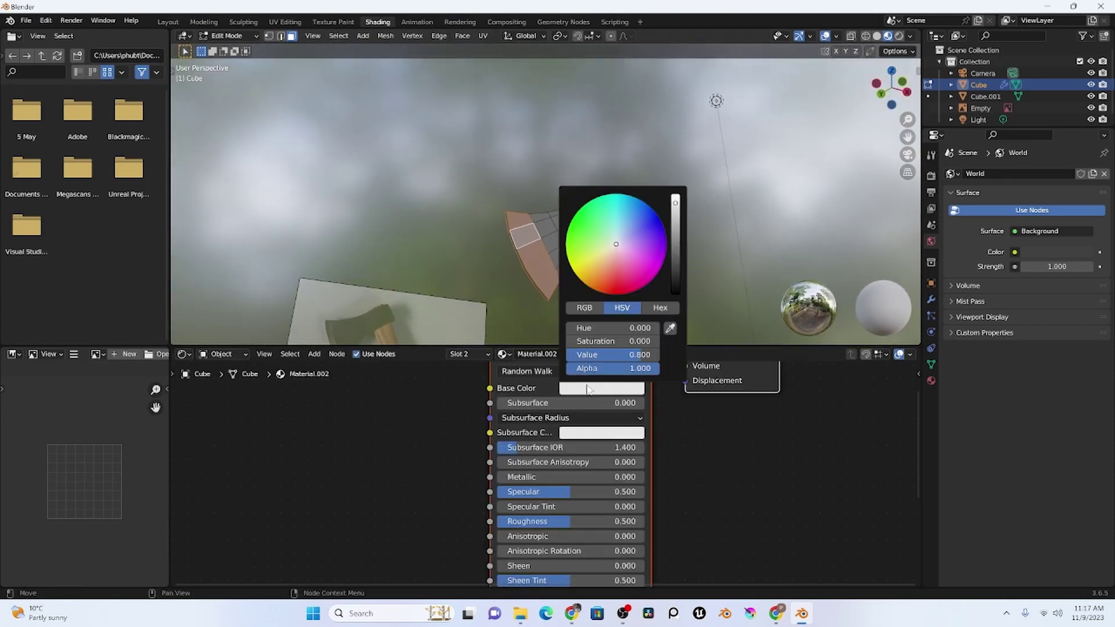
{"action": "left_click_drag", "start_coordinate": [676, 203], "coordinate": [675, 223]}
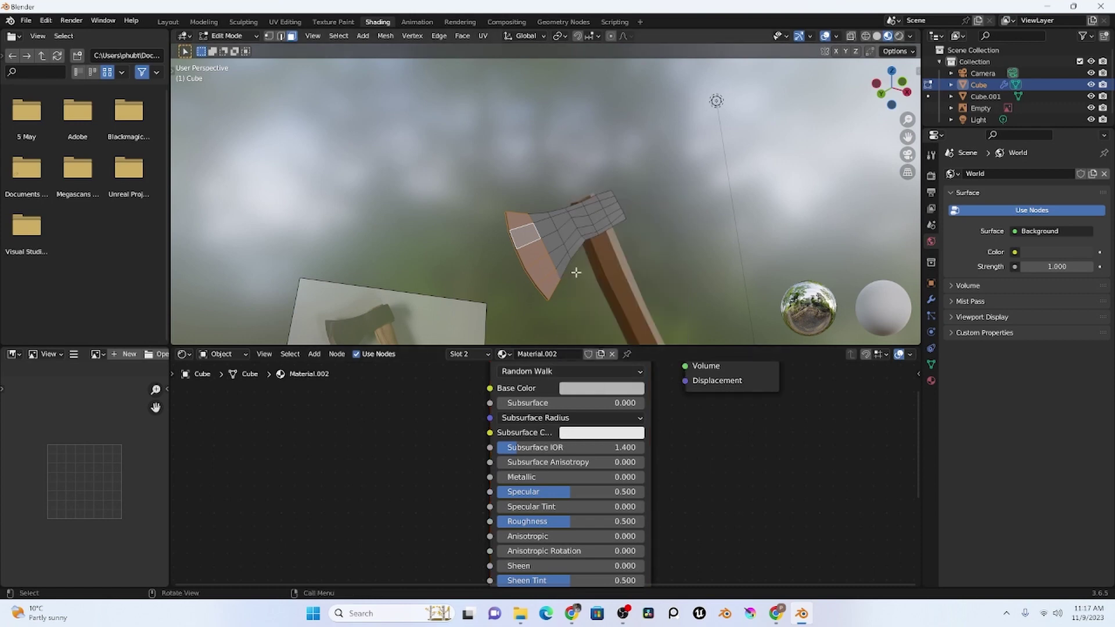
Step: Reselect the face loop along the axe head's cutting edge and assign Material.002 to it
{"action": "scroll", "coordinate": [565, 286], "scroll_direction": "down", "scroll_amount": 2}
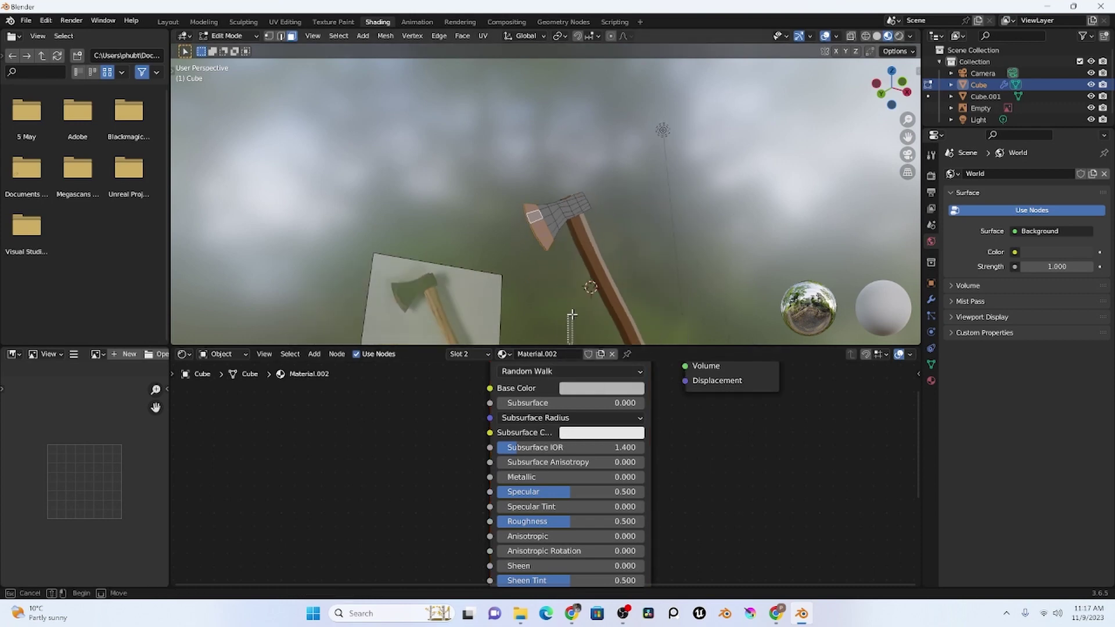
{"action": "left_click", "coordinate": [577, 339]}
{"action": "middle_click_drag", "start_coordinate": [575, 342], "coordinate": [530, 303]}
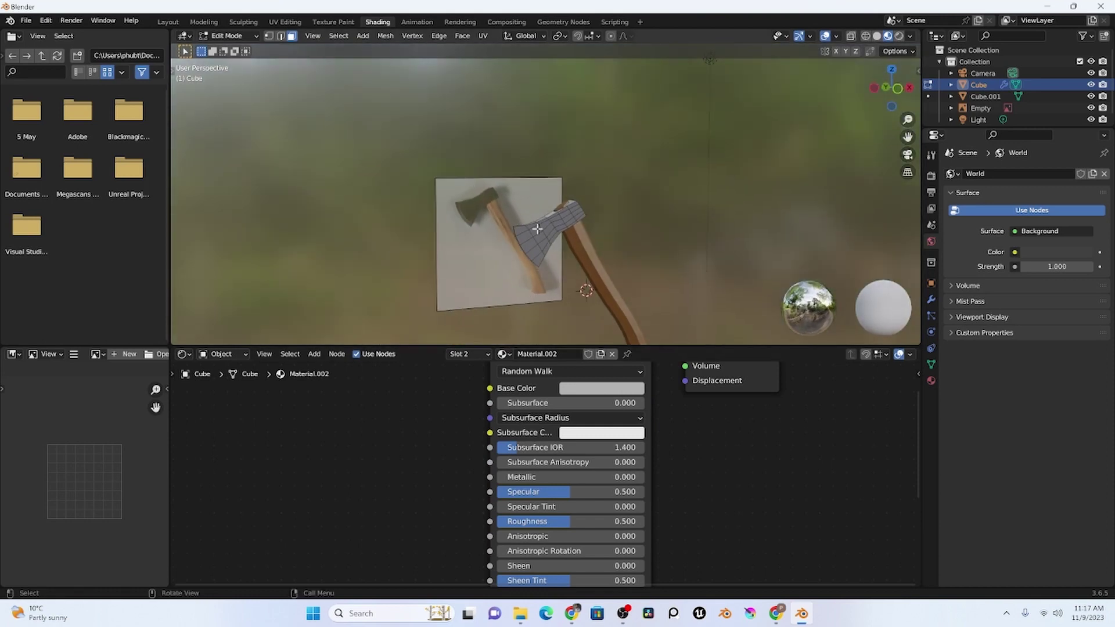
{"action": "left_click", "coordinate": [535, 247]}
{"action": "scroll", "coordinate": [709, 453], "scroll_direction": "up", "scroll_amount": 5, "text": "shift"}
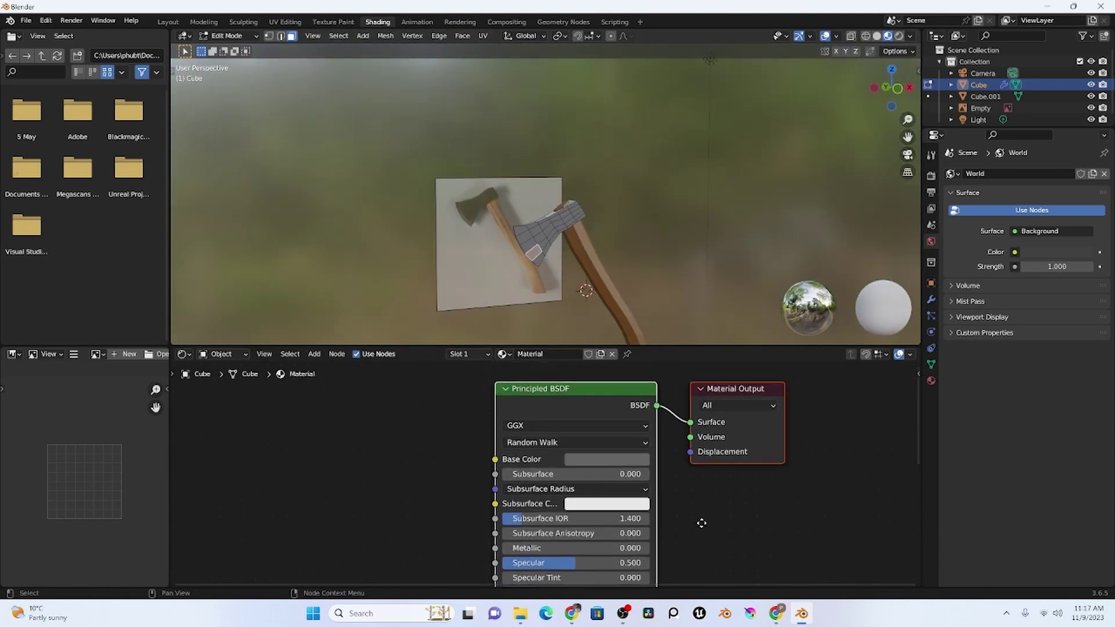
{"action": "left_click", "coordinate": [545, 372]}
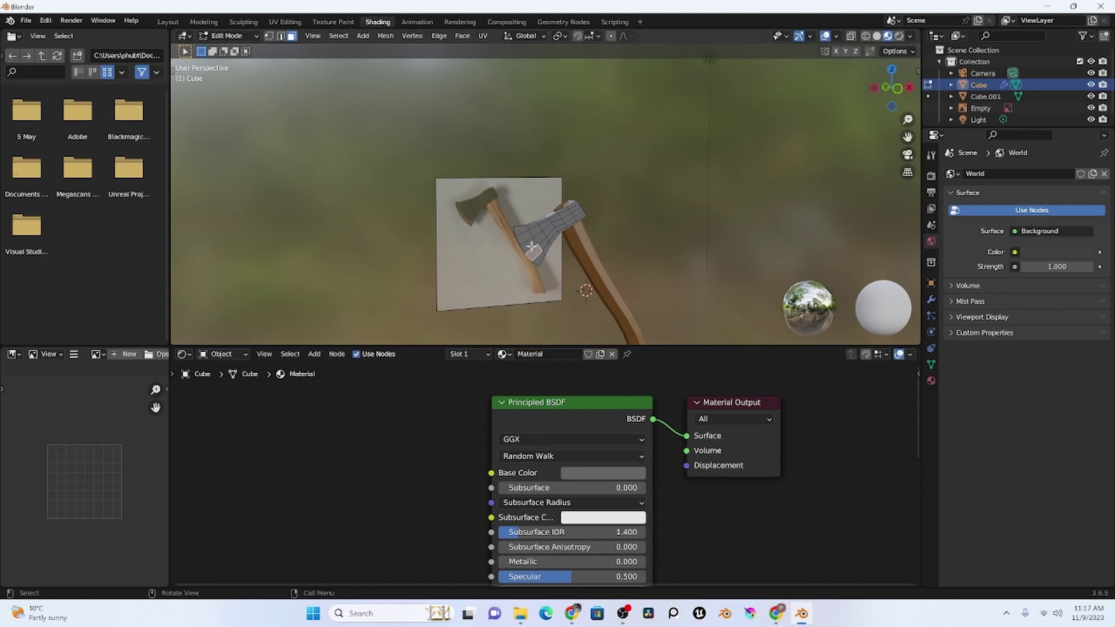
{"action": "left_click", "coordinate": [532, 248], "text": "alt"}
{"action": "scroll", "coordinate": [549, 380], "scroll_direction": "down", "scroll_amount": 1}
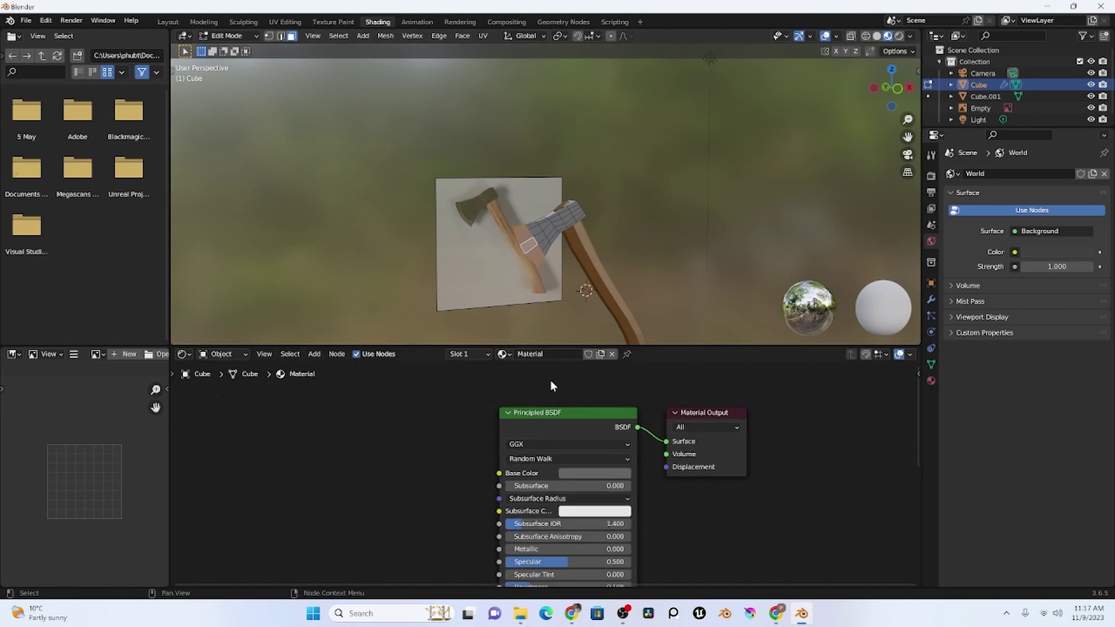
{"action": "left_click", "coordinate": [487, 357]}
{"action": "left_click", "coordinate": [462, 390]}
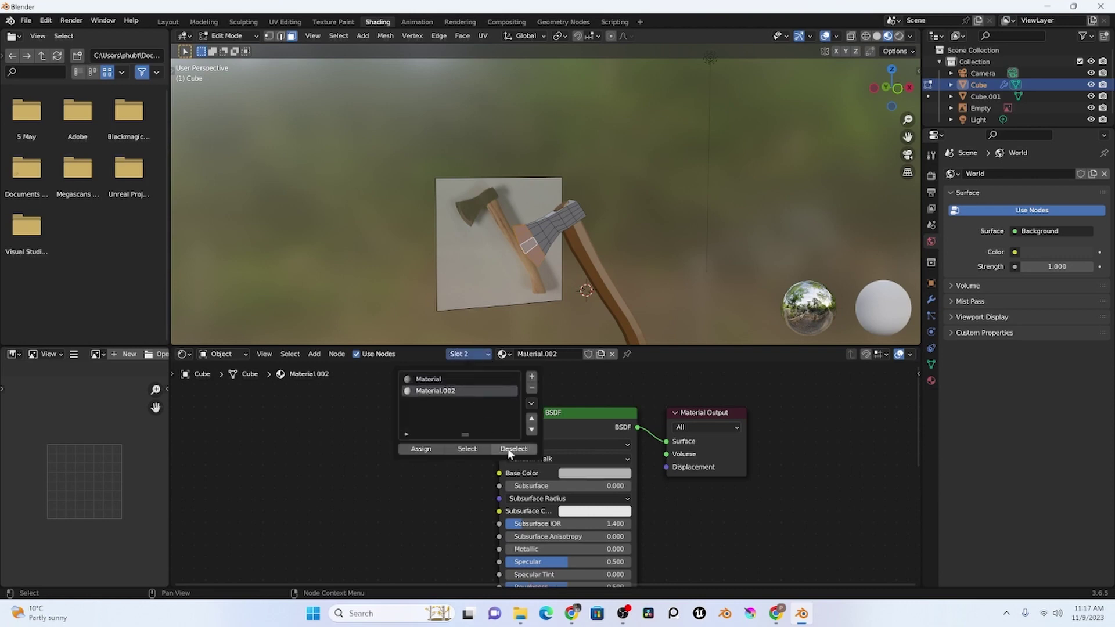
{"action": "left_click", "coordinate": [427, 449]}
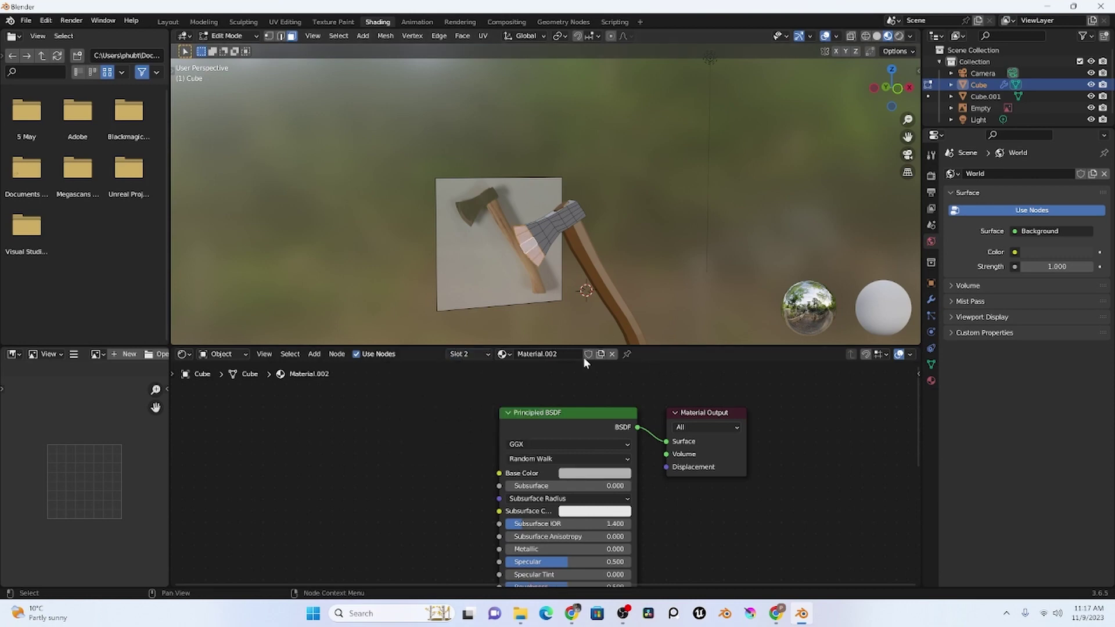
Step: Return to Object Mode, deselect the axe head and inspect its cutting edge and the handle up close
{"action": "key", "text": "Tab"}
{"action": "left_click", "coordinate": [579, 261]}
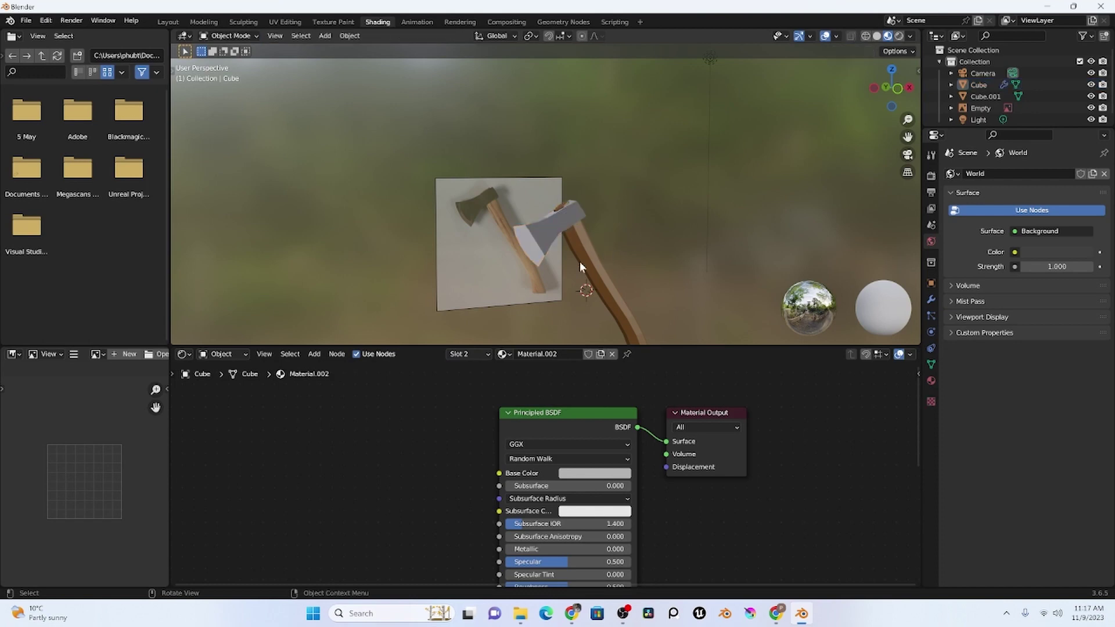
{"action": "middle_click_drag", "start_coordinate": [579, 261], "coordinate": [662, 240]}
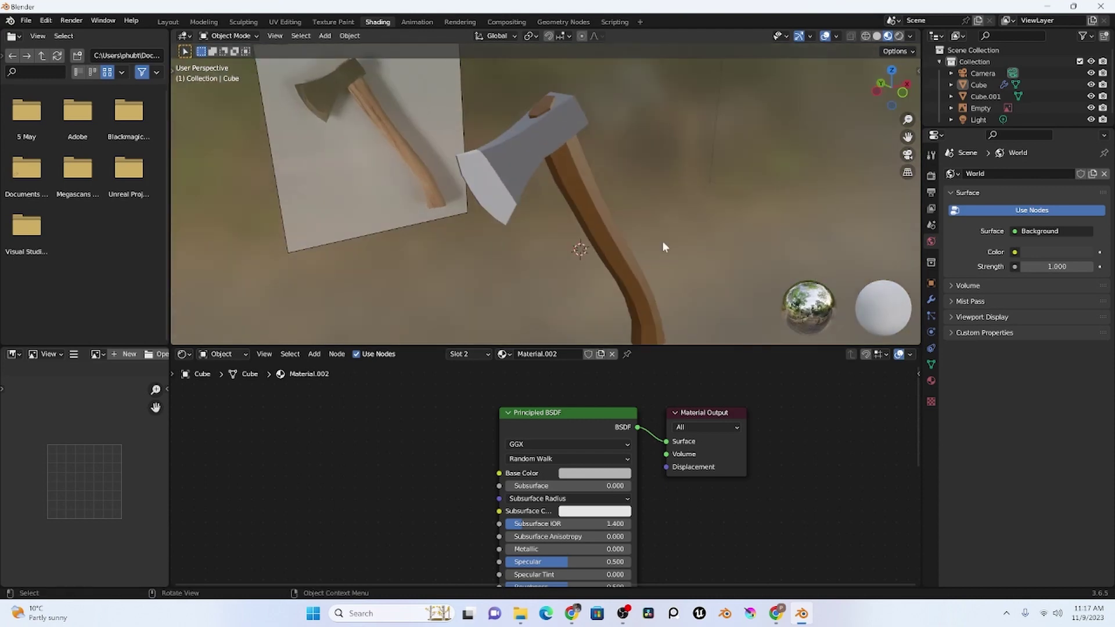
Step: Go back to the Layout workspace and display the axe in Material Preview shading
{"action": "left_click", "coordinate": [161, 20]}
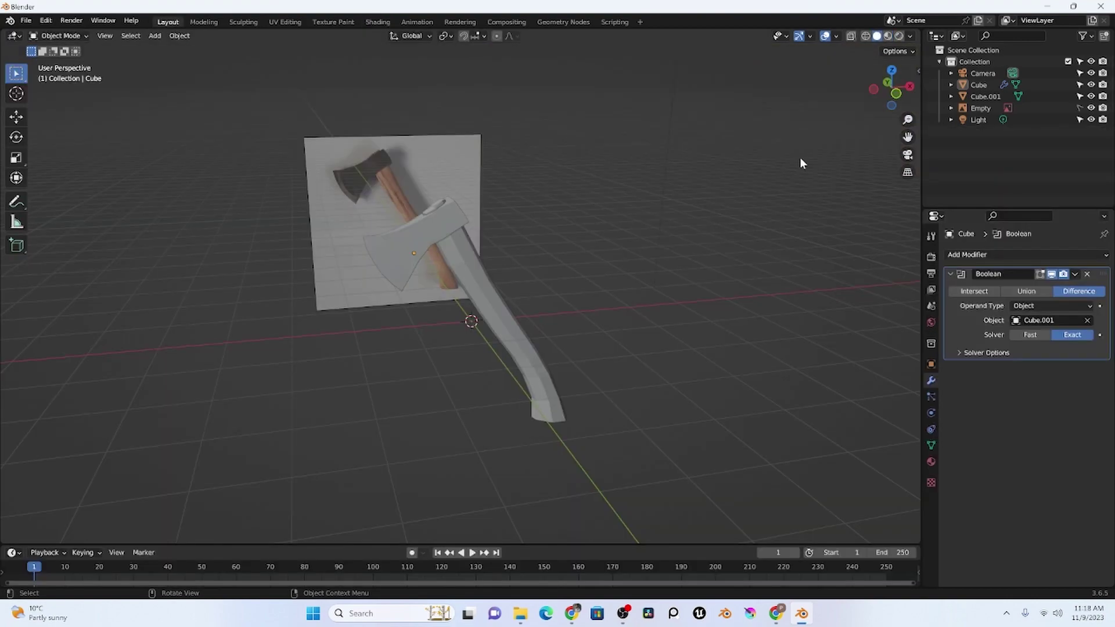
{"action": "left_click", "coordinate": [887, 36]}
{"action": "mouse_move", "coordinate": [590, 244]}
{"action": "middle_mouse_down"}
{"action": "mouse_move", "coordinate": [534, 254]}
{"action": "mouse_move", "coordinate": [590, 242]}
{"action": "mouse_move", "coordinate": [577, 273]}
{"action": "mouse_move", "coordinate": [602, 302]}
{"action": "mouse_move", "coordinate": [657, 326]}
{"action": "mouse_move", "coordinate": [483, 343]}
{"action": "mouse_move", "coordinate": [664, 293]}
{"action": "mouse_move", "coordinate": [557, 335]}
{"action": "mouse_move", "coordinate": [562, 355]}
{"action": "mouse_move", "coordinate": [551, 349]}
{"action": "middle_mouse_up"}
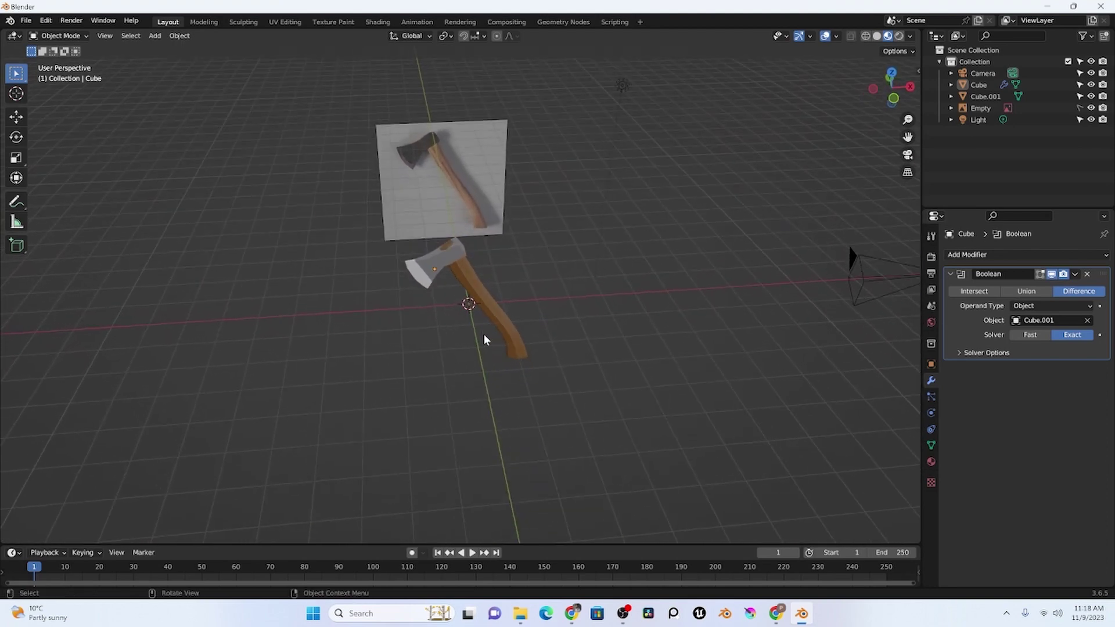